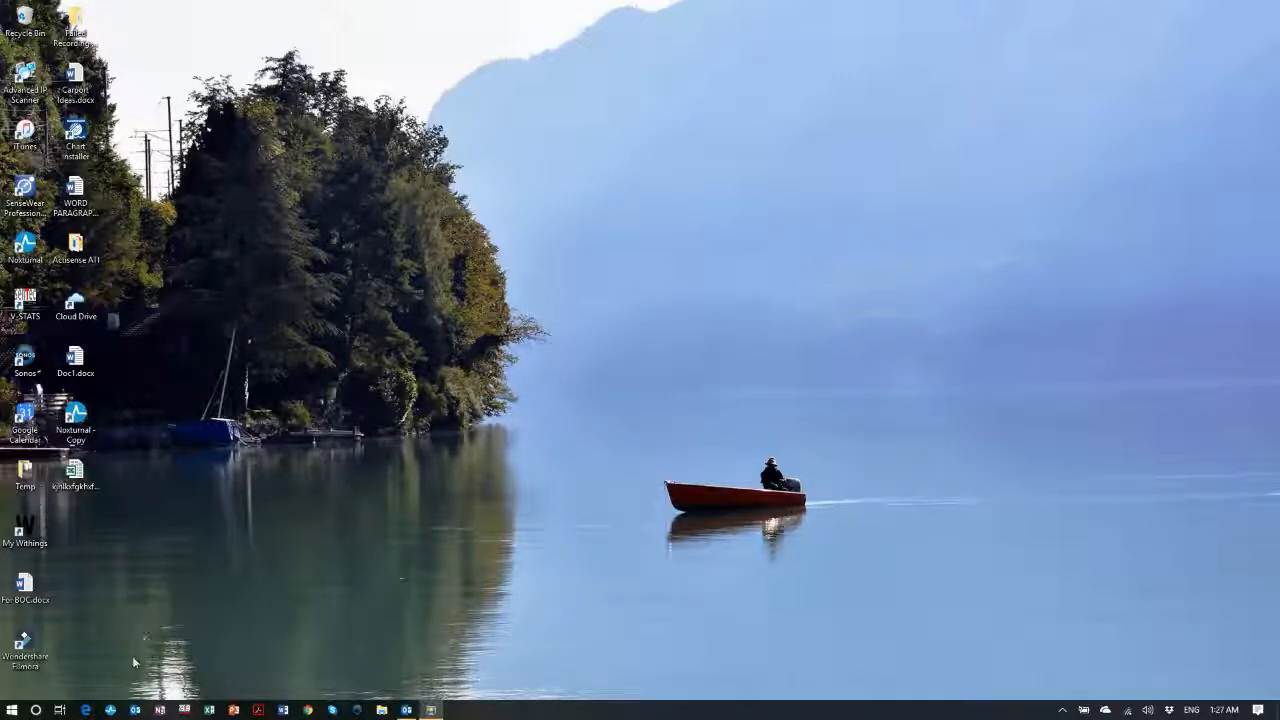
Launch Noxturnal 5.1 from the taskbar so its recordings Library loads
click(111, 708)
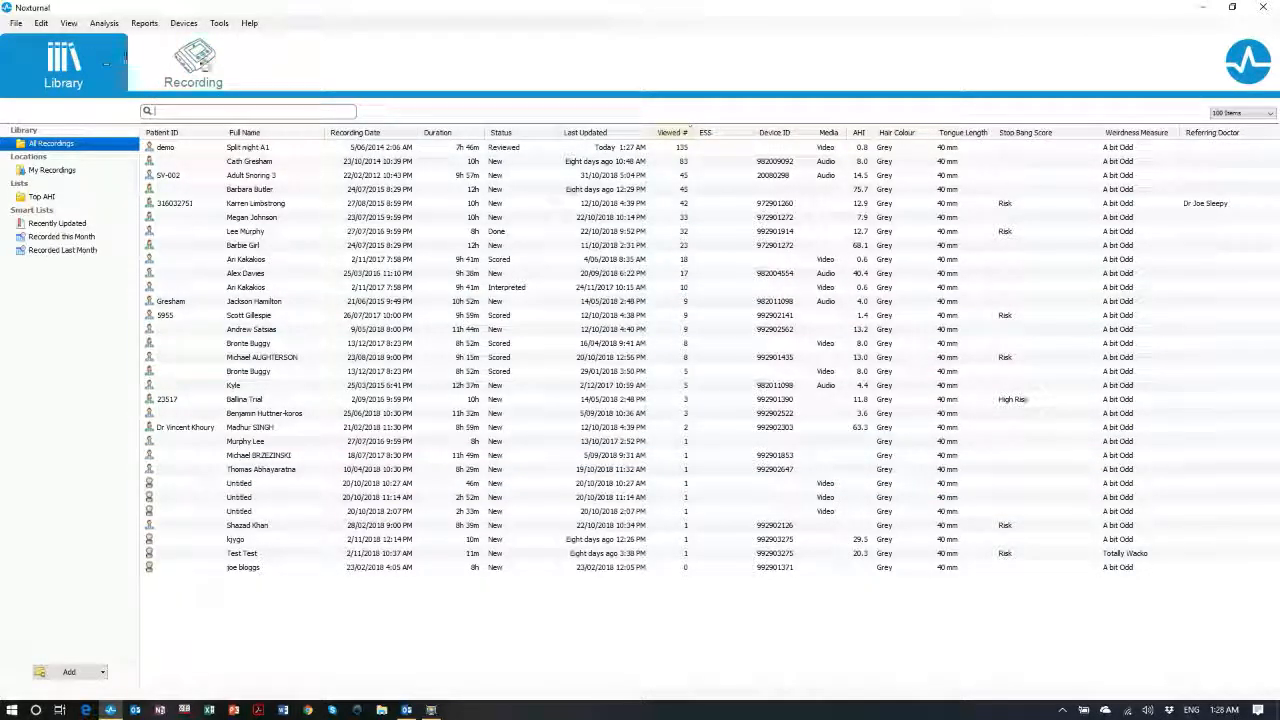
click(211, 66)
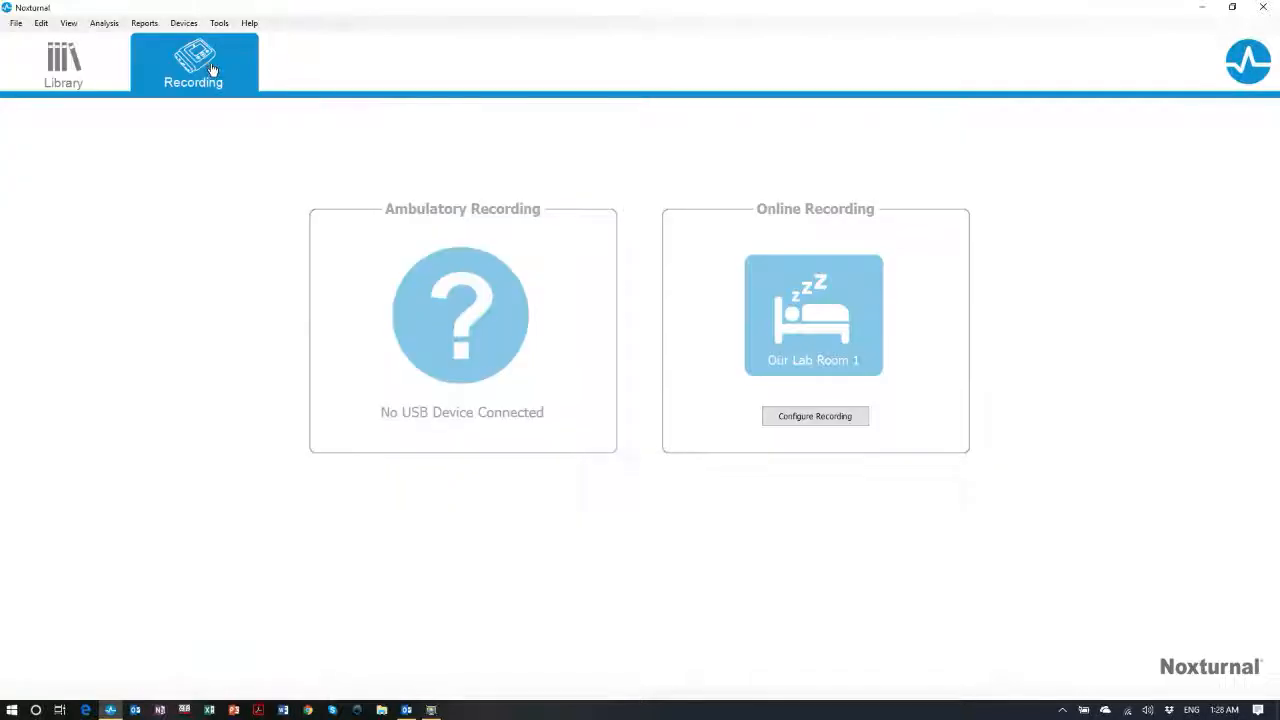
click(68, 64)
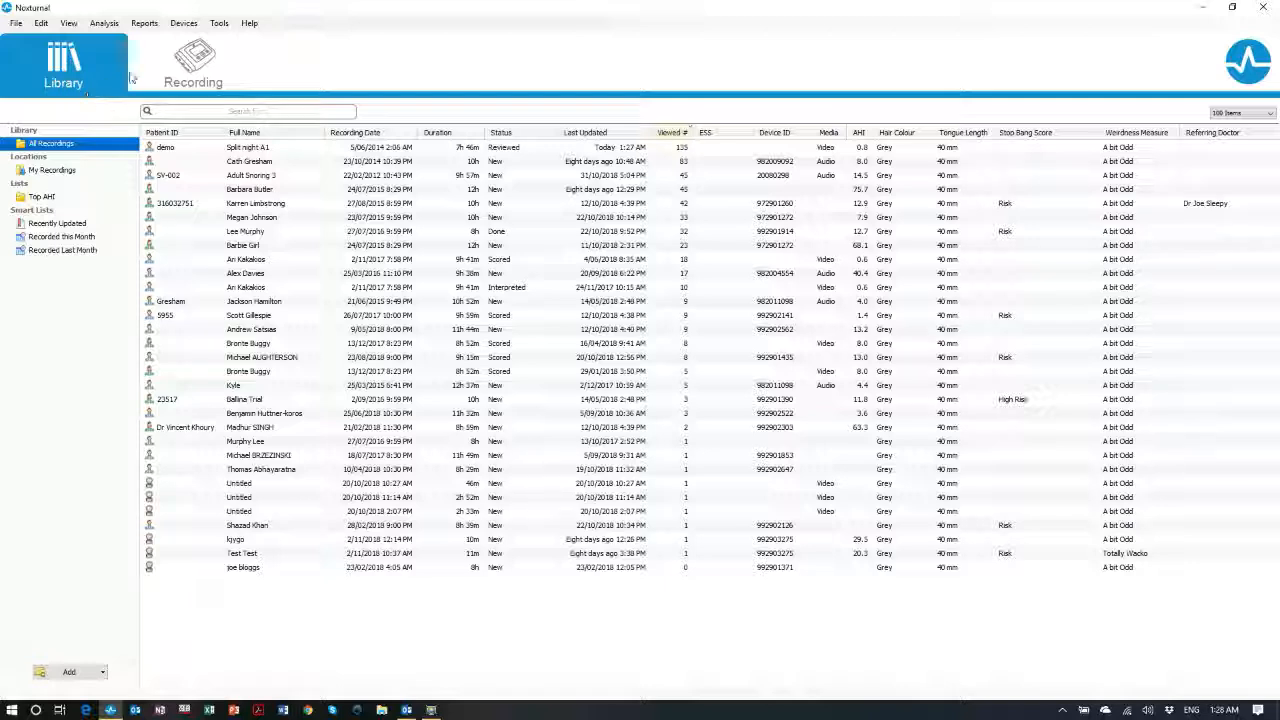
click(193, 66)
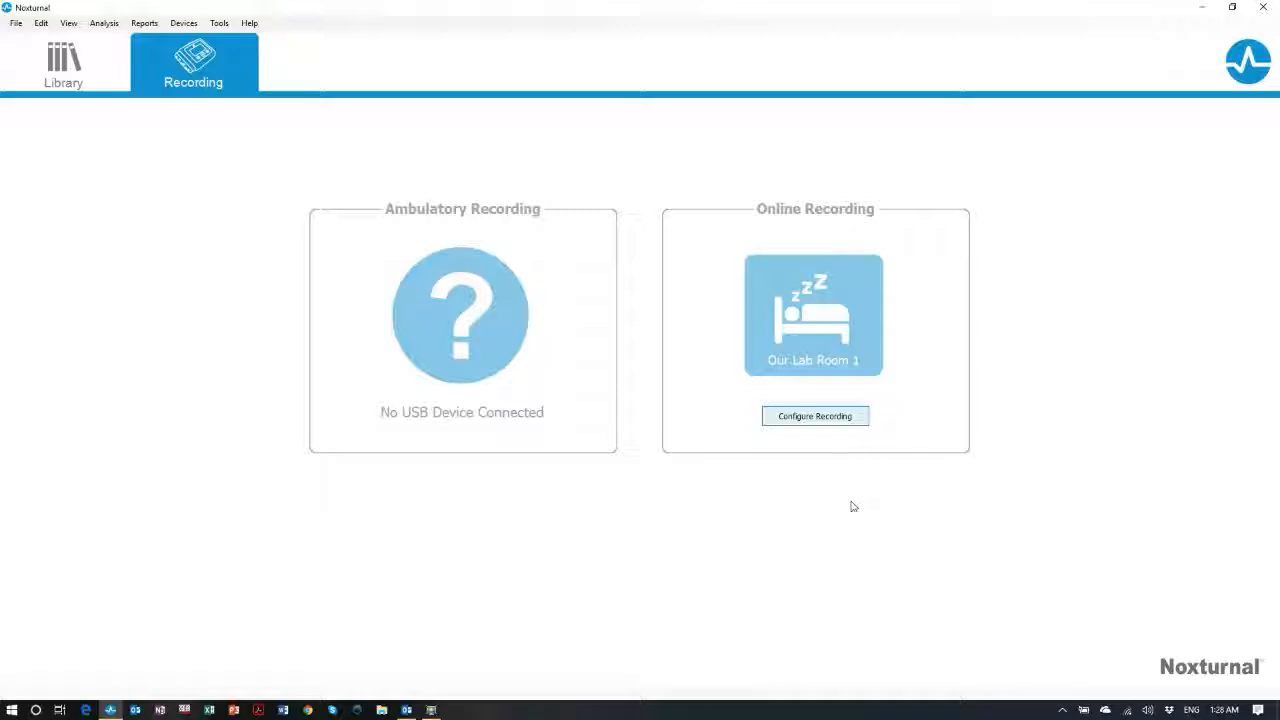
click(864, 417)
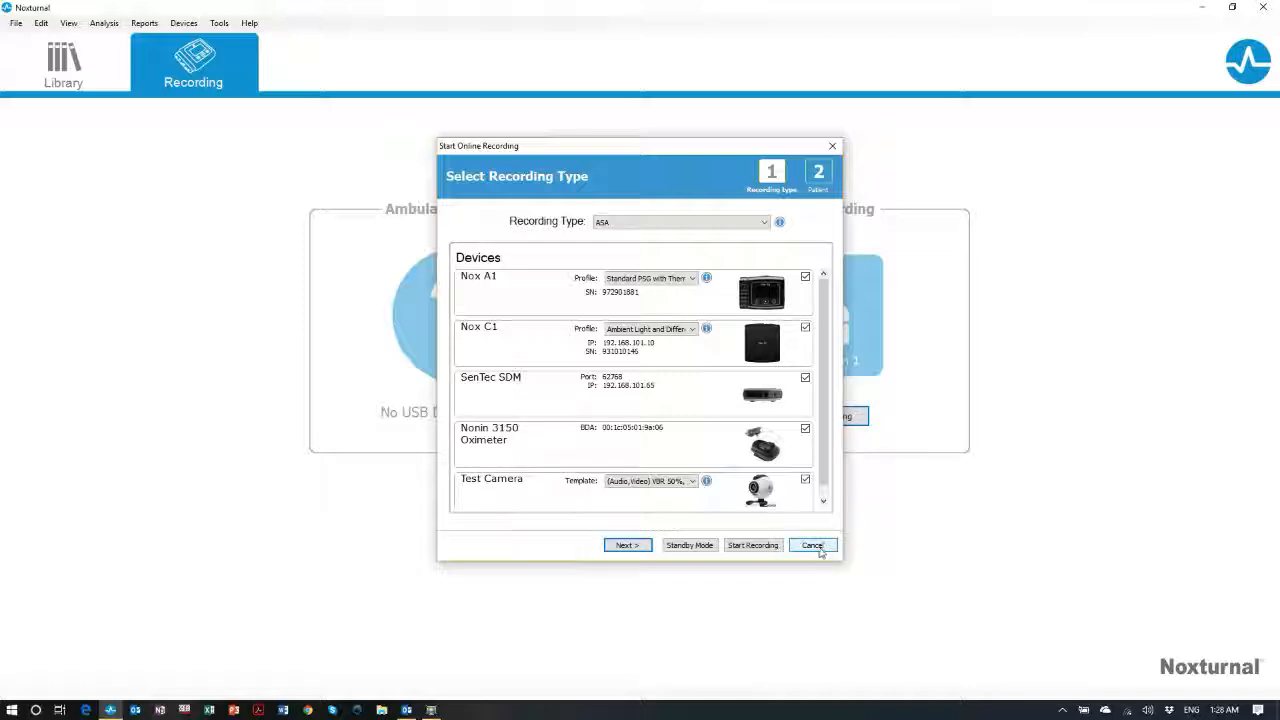
click(812, 545)
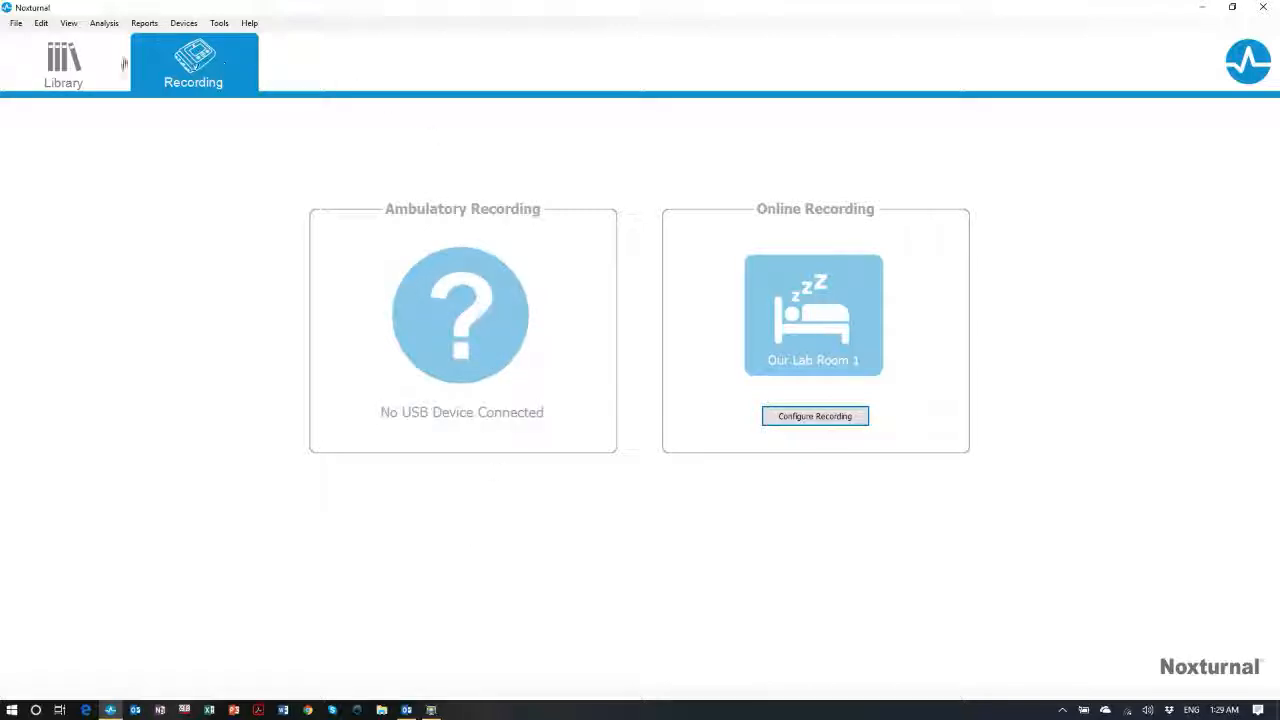
click(88, 74)
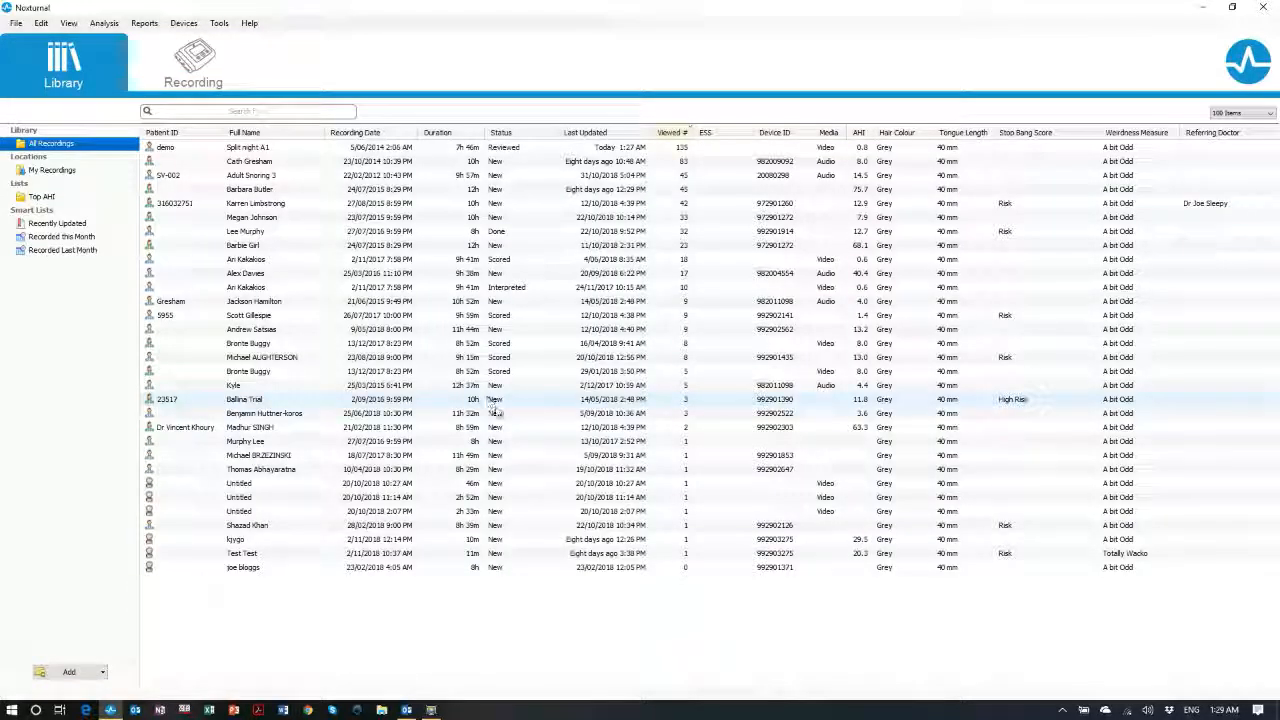
Switch between the recording setup page and the Library twice
click(187, 70)
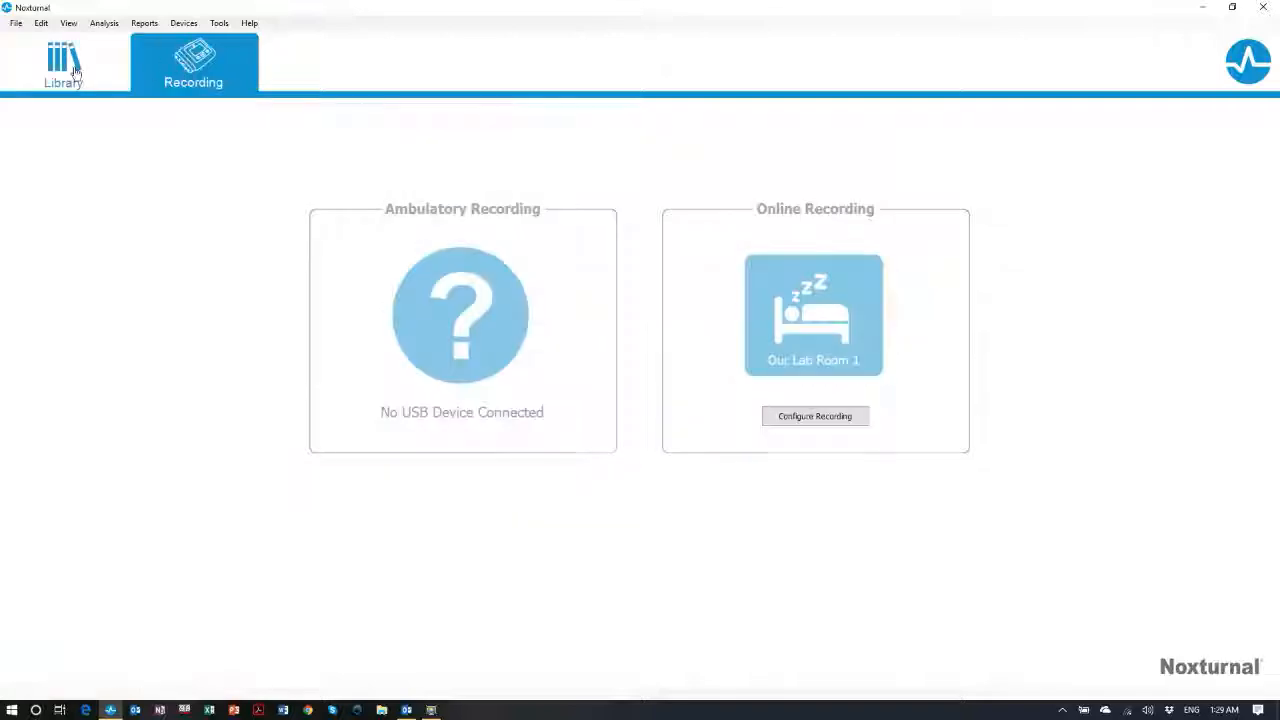
click(80, 74)
click(183, 56)
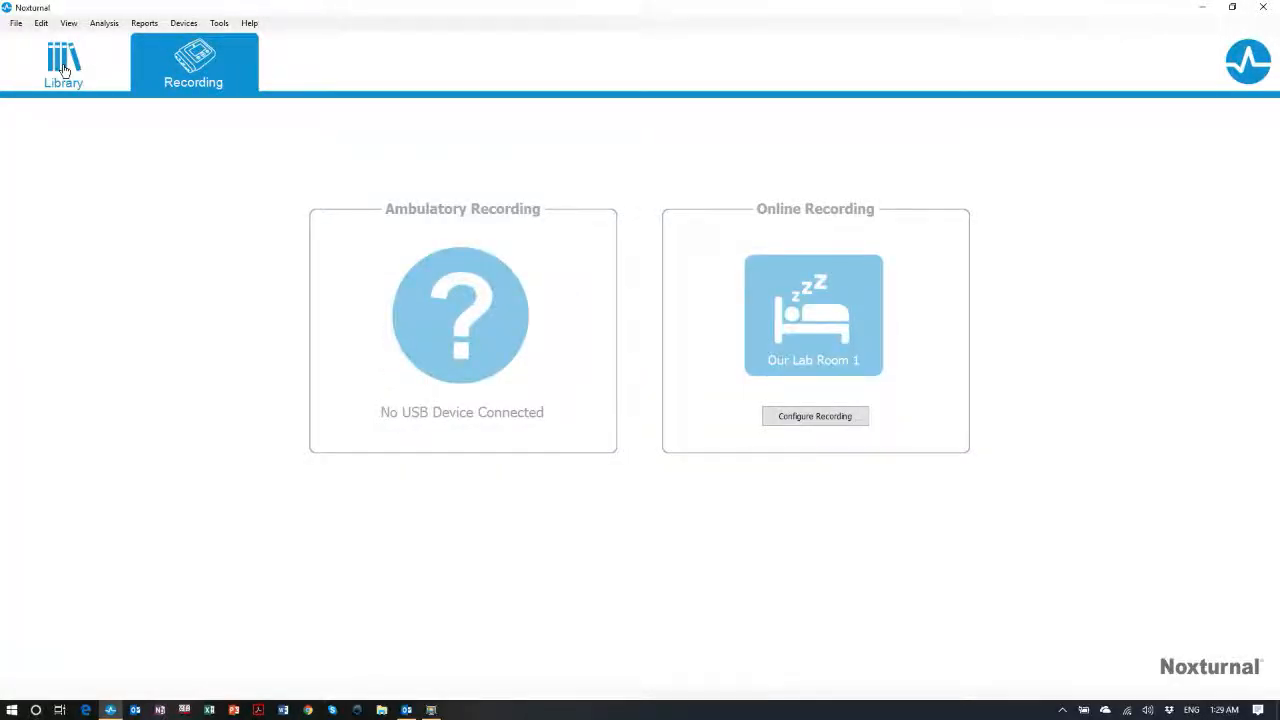
click(63, 68)
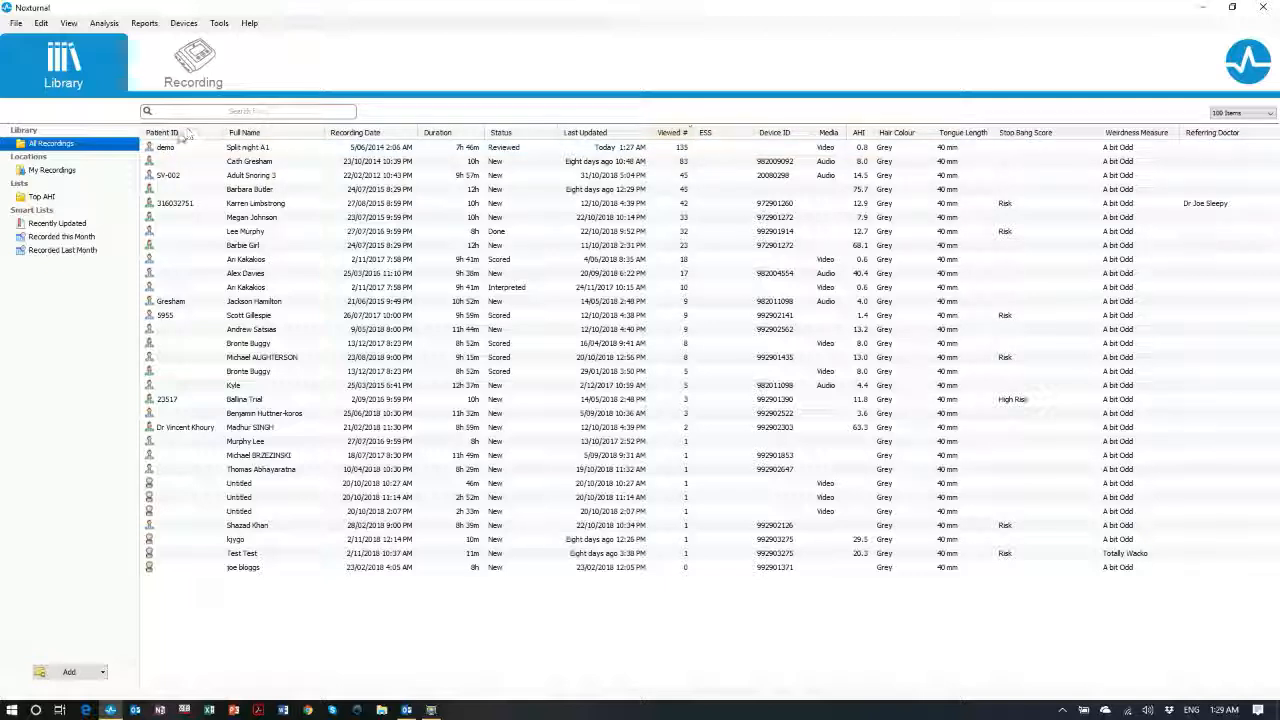
Sort the recordings by Full Name, then Recording Date newest first, then Duration
click(259, 137)
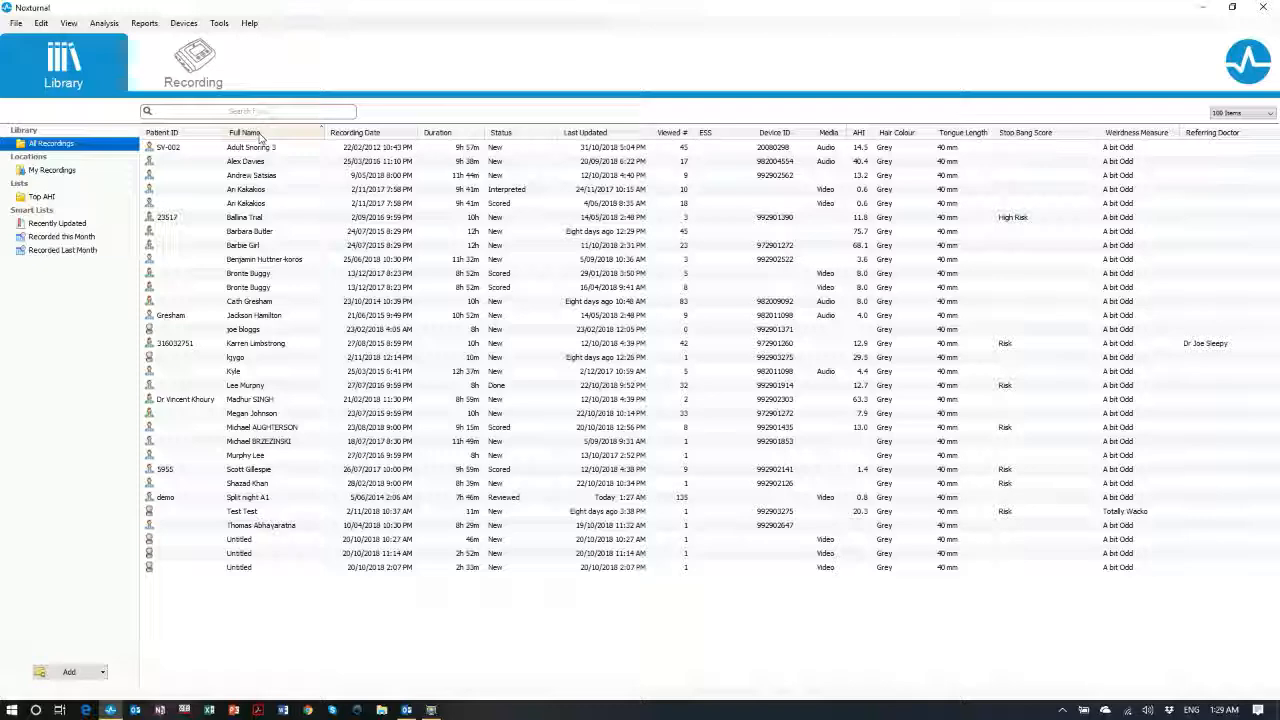
click(261, 137)
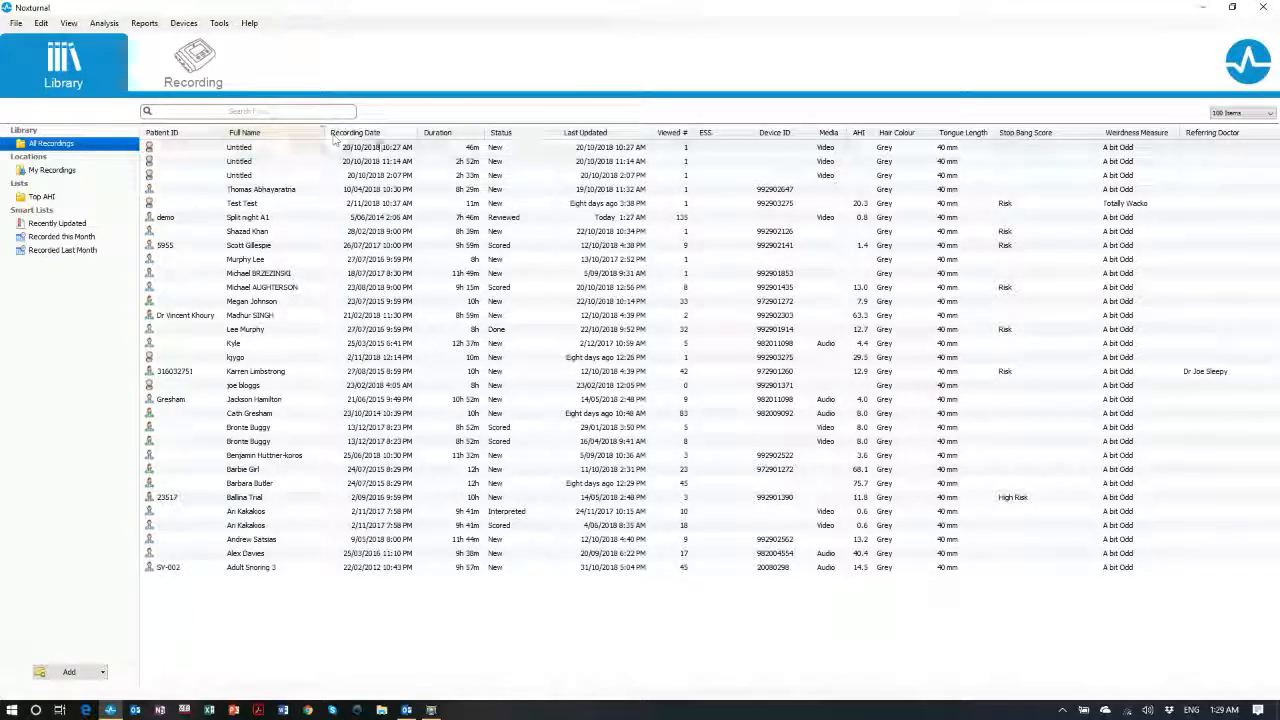
click(383, 137)
click(383, 137)
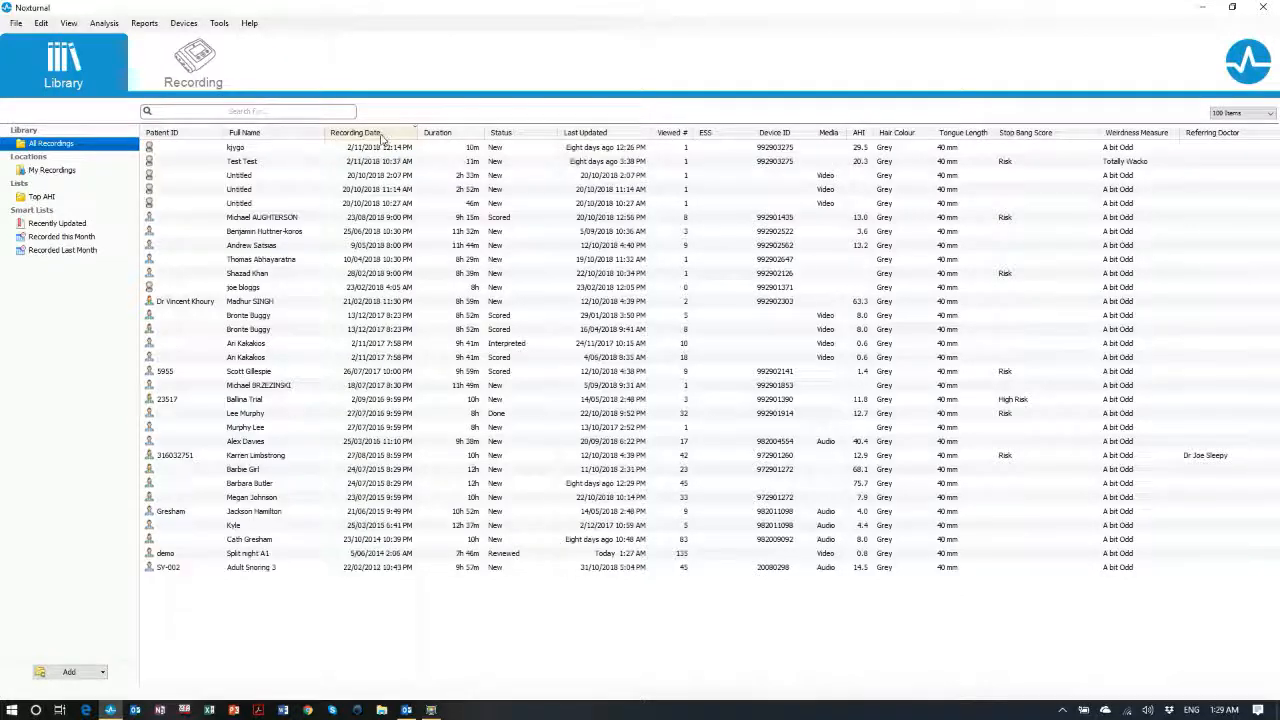
click(435, 133)
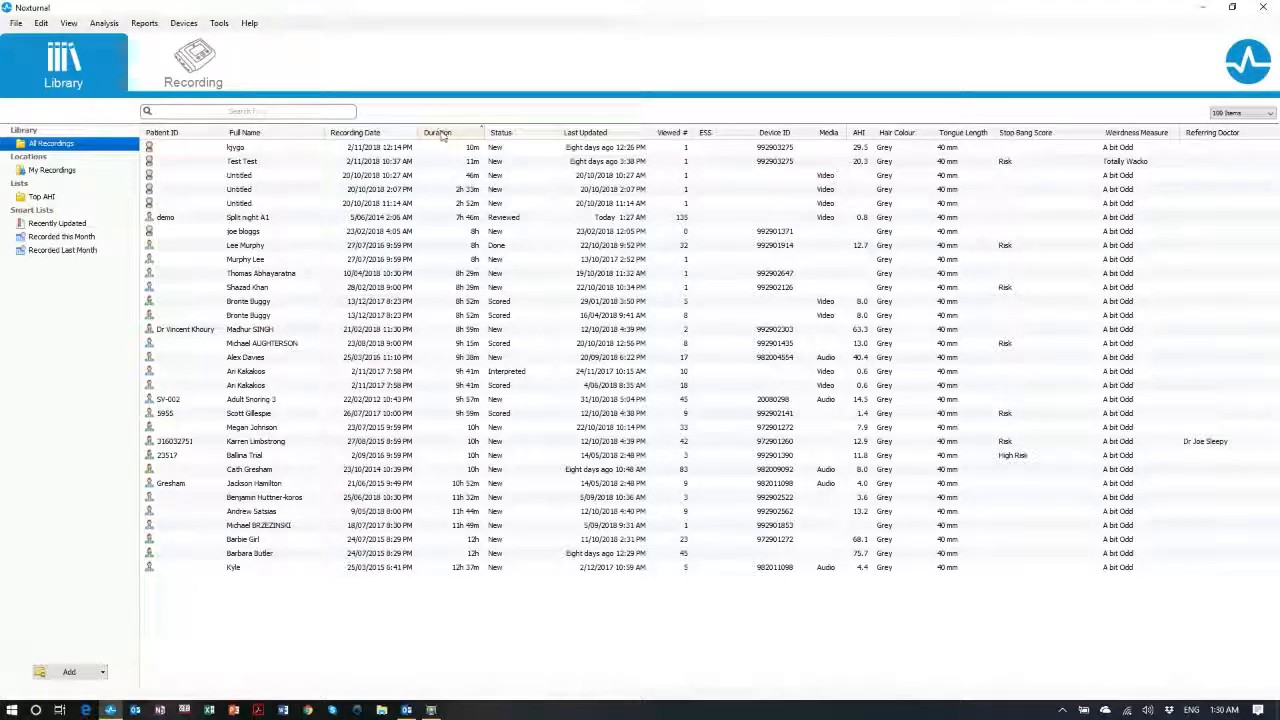
right_click(442, 135)
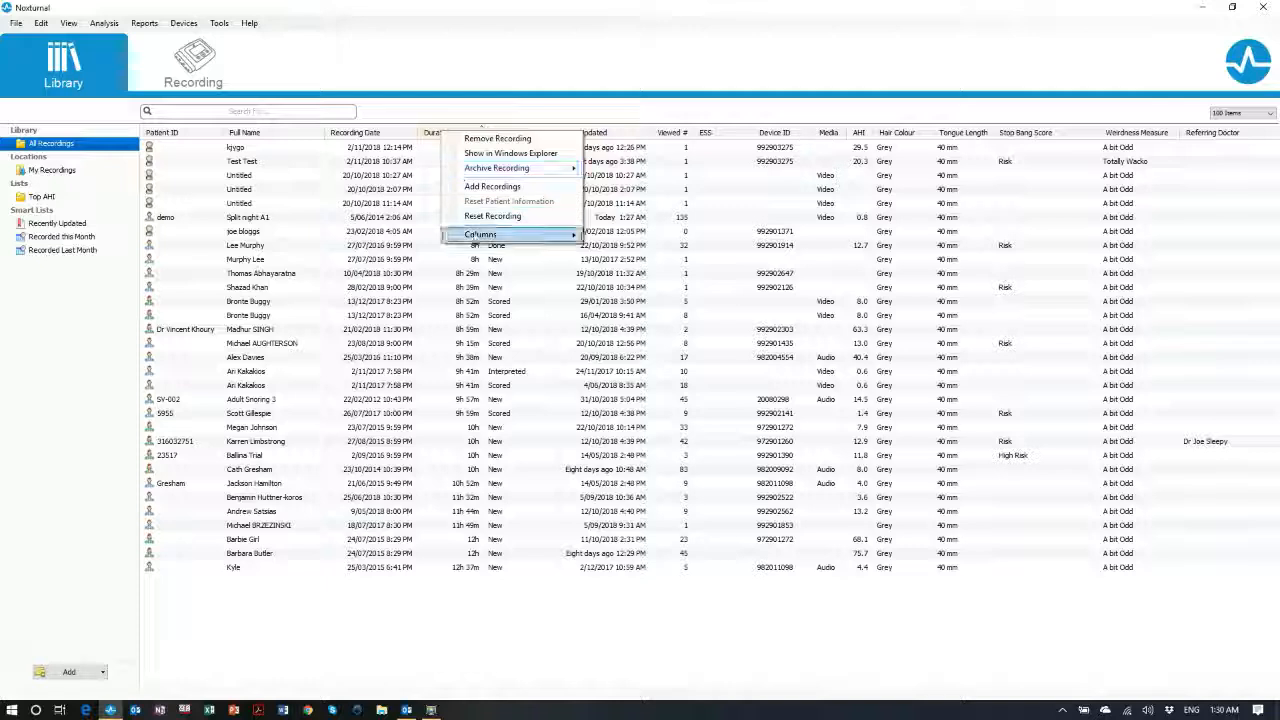
mouse_move(480, 234)
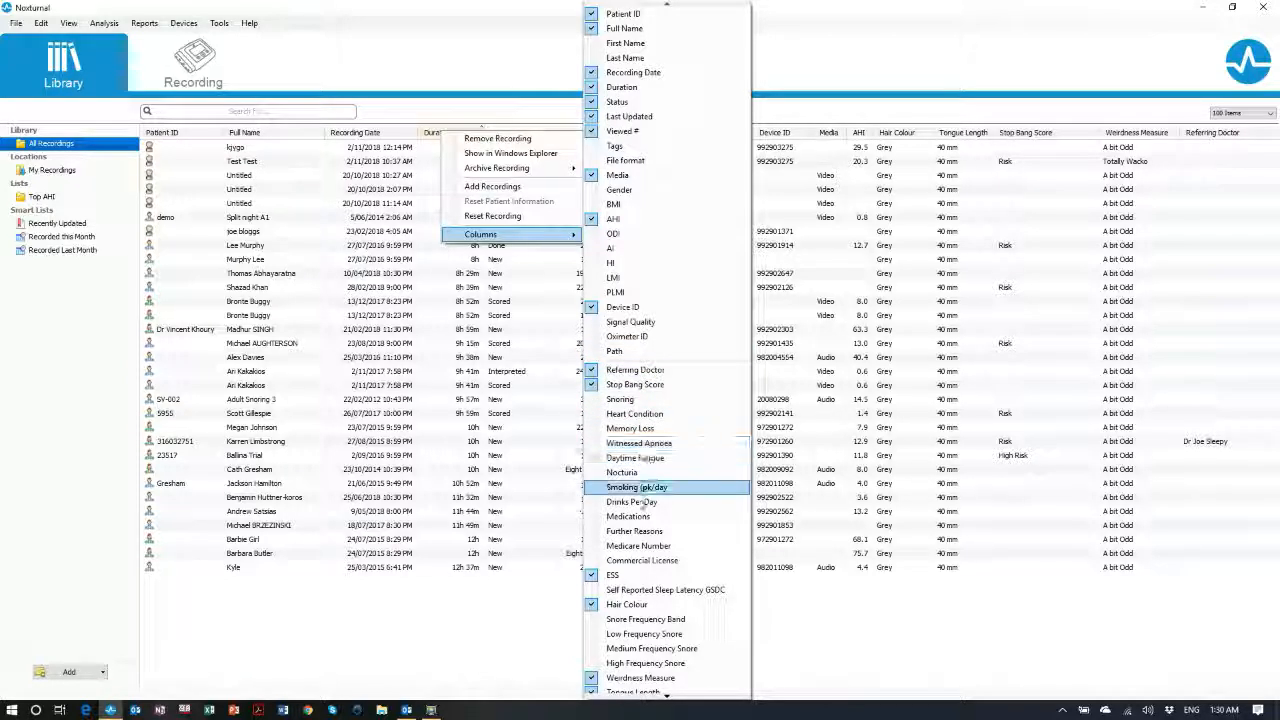
mouse_move(665, 697)
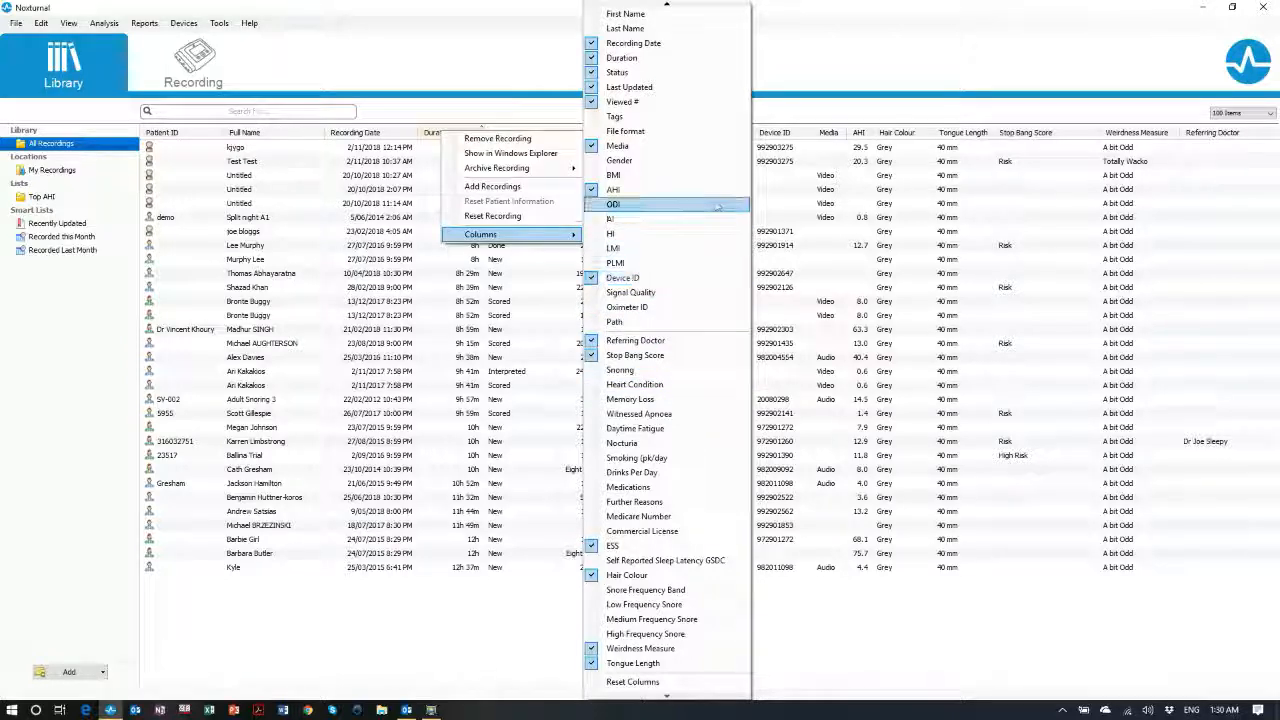
click(808, 50)
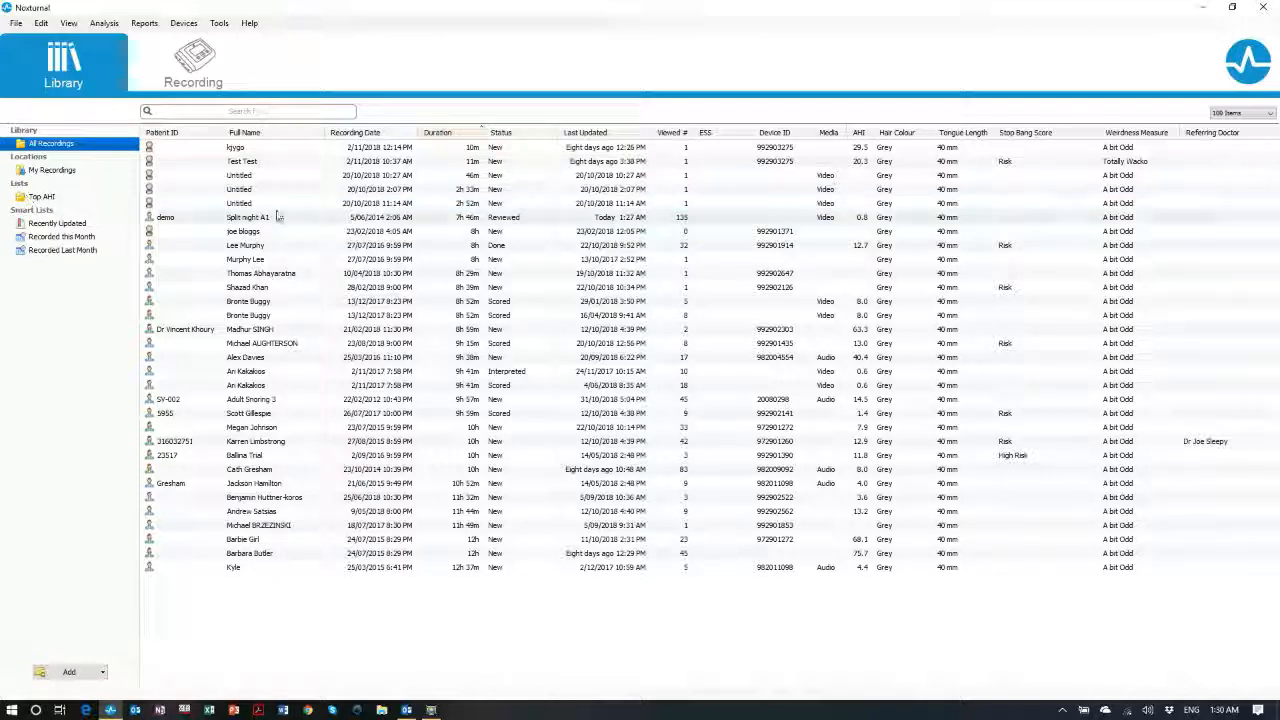
click(251, 245)
Put the 8-hour Done recording into Top AHI, check that list, then show All Recordings
drag(113, 207, 54, 197)
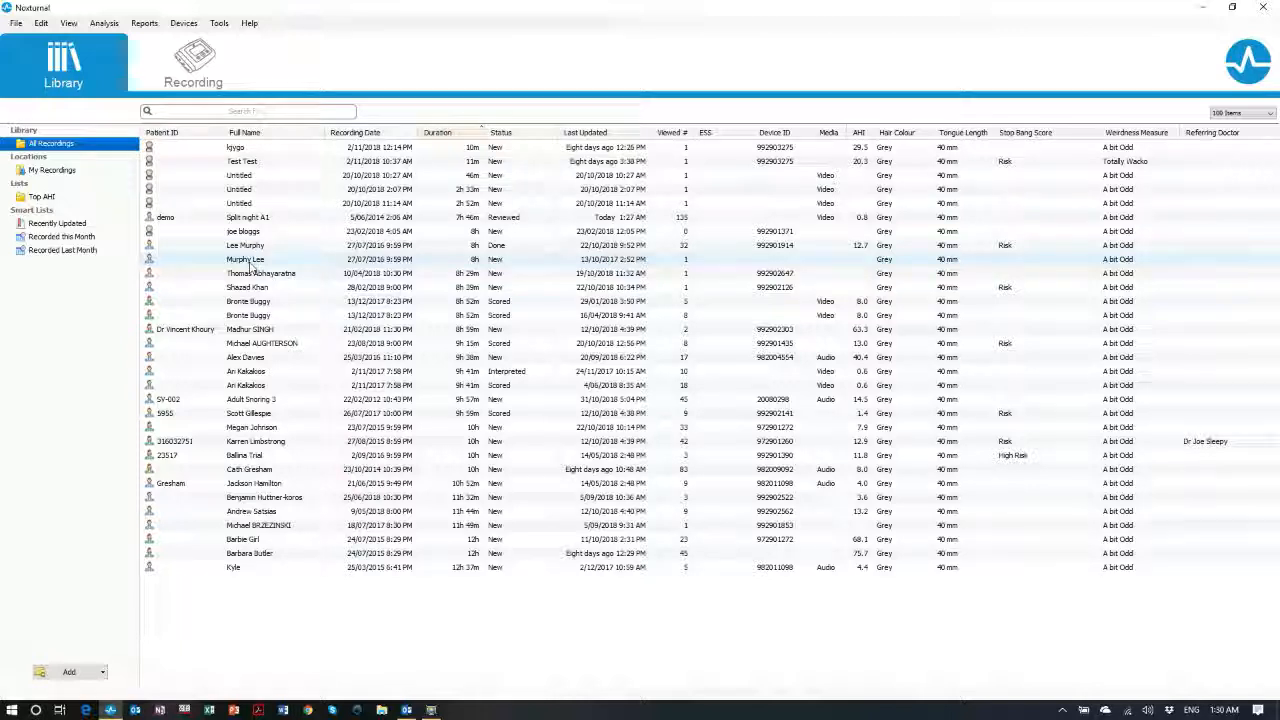
click(40, 198)
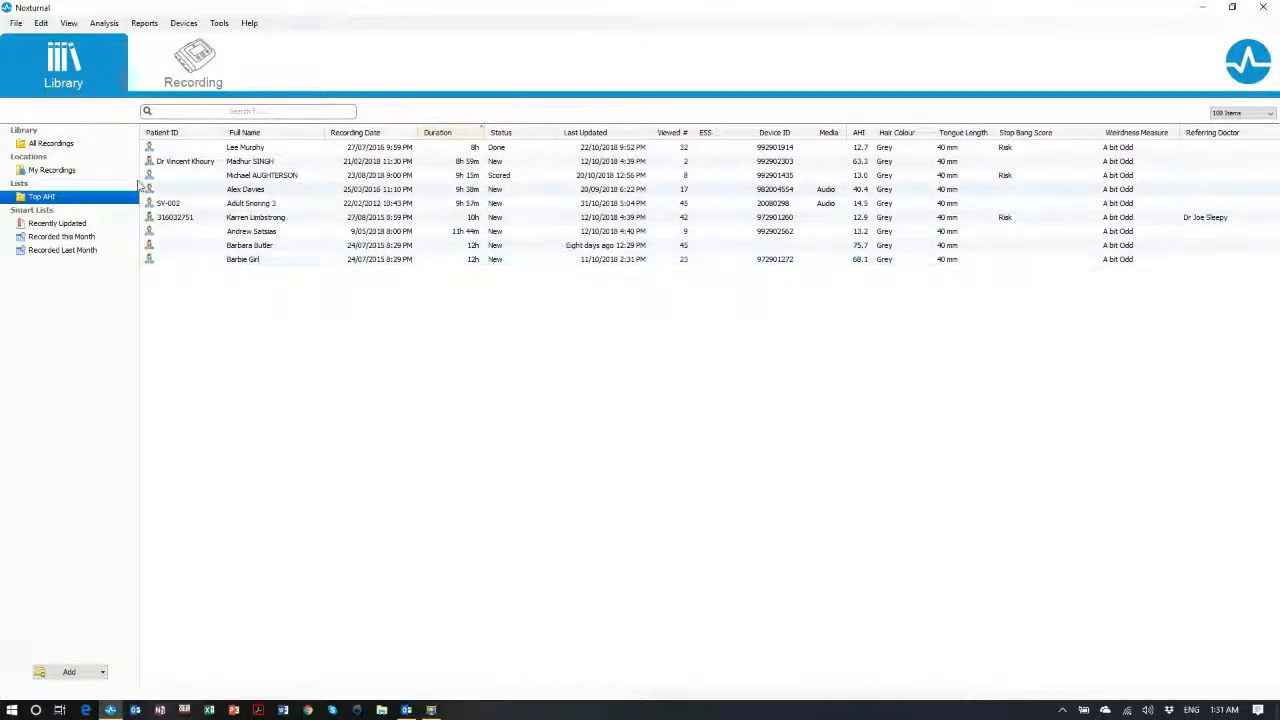
click(33, 147)
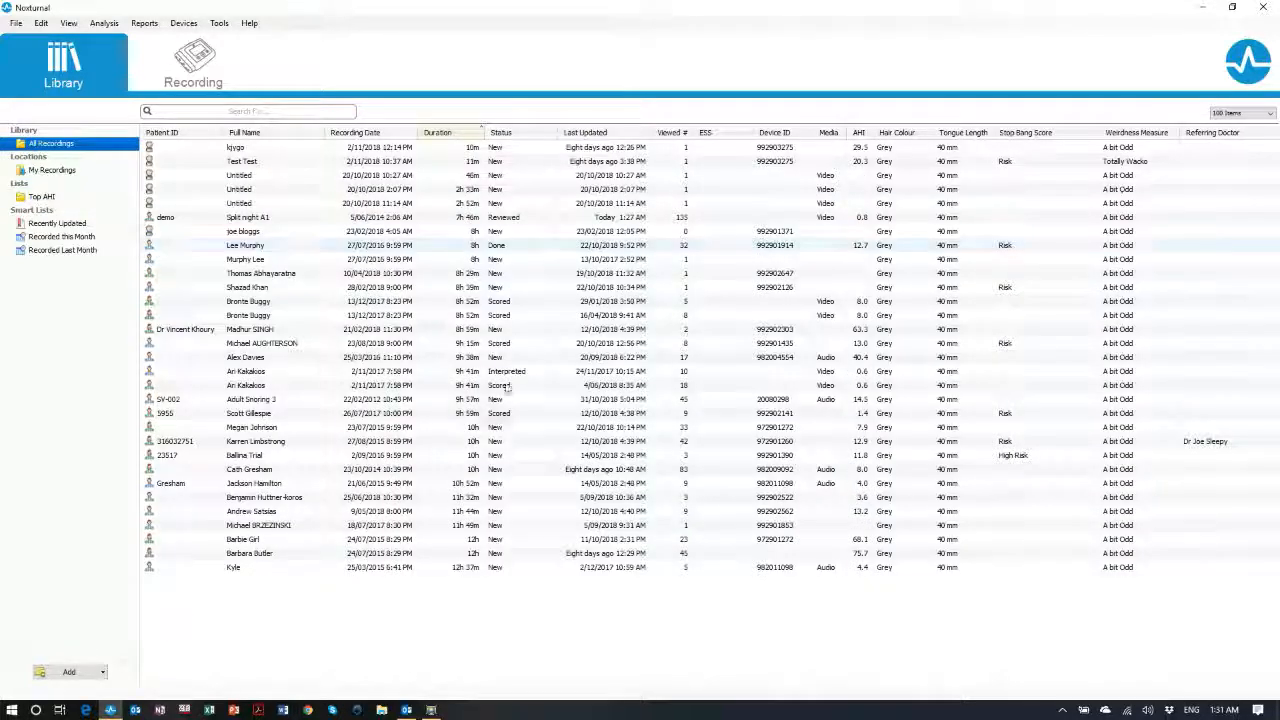
Export the recordings list as an .xls sheet to the Desktop under a new name, then minimise Noxturnal
click(17, 25)
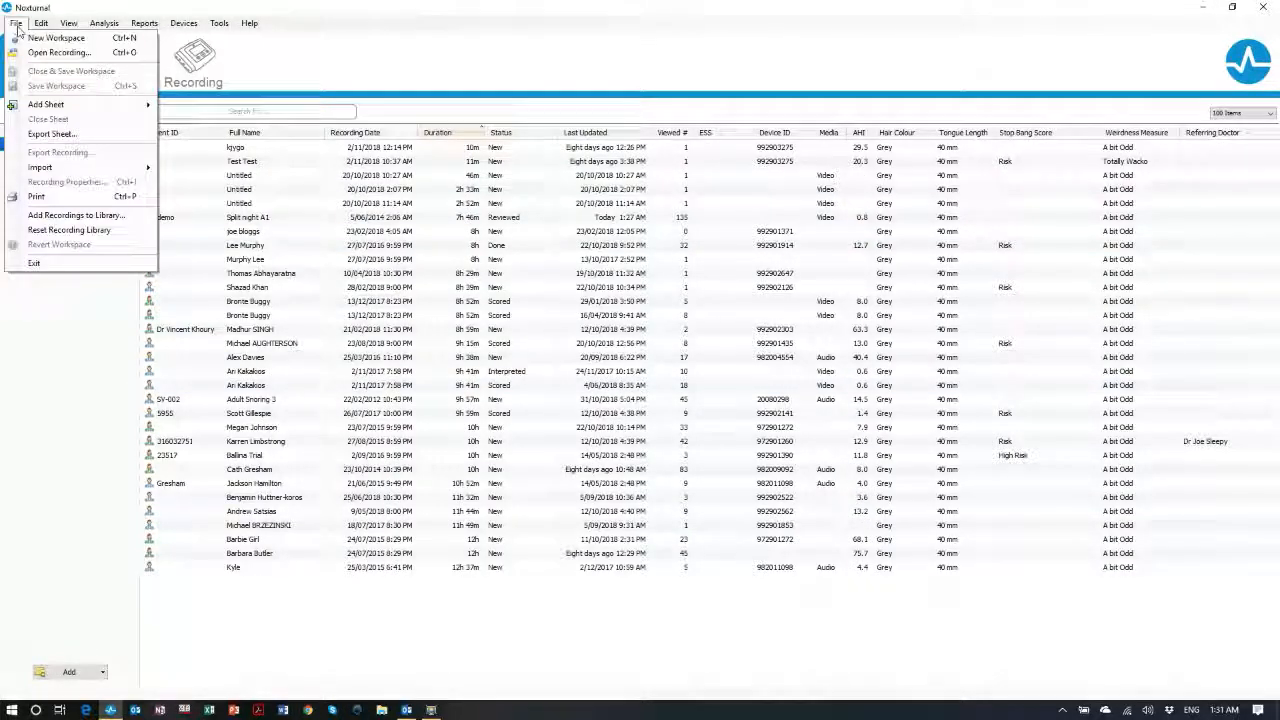
click(17, 25)
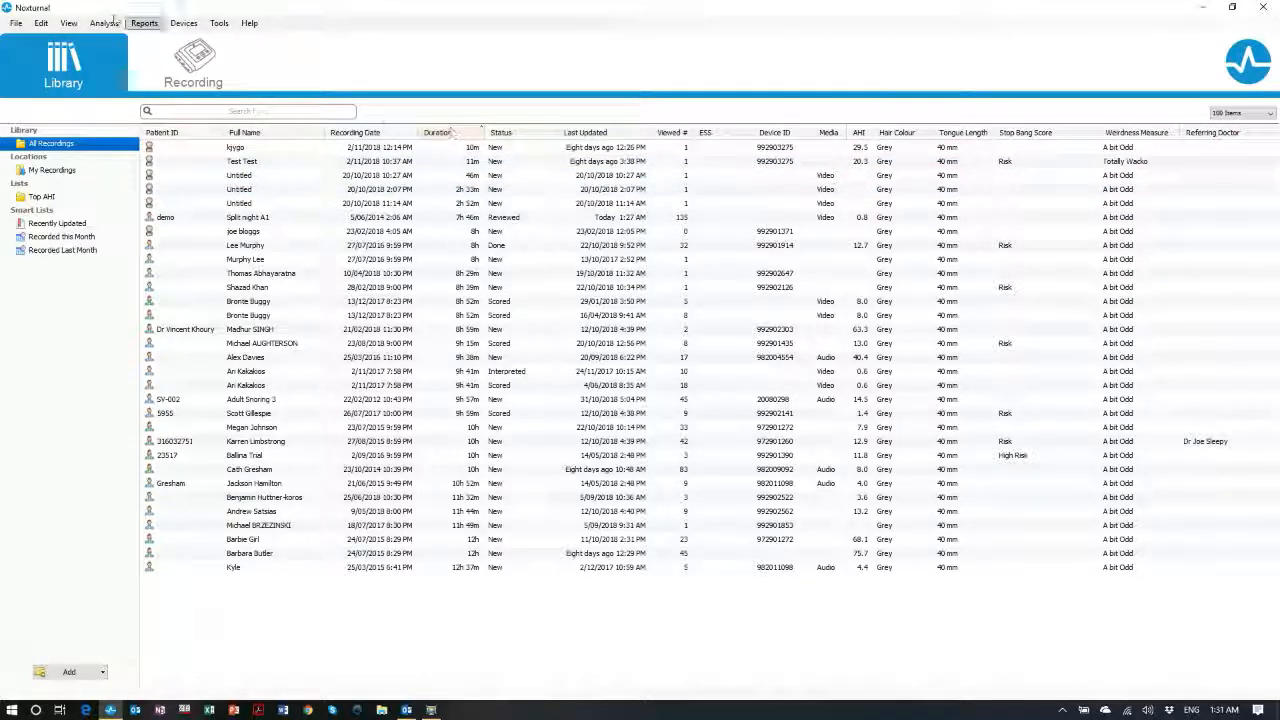
click(17, 23)
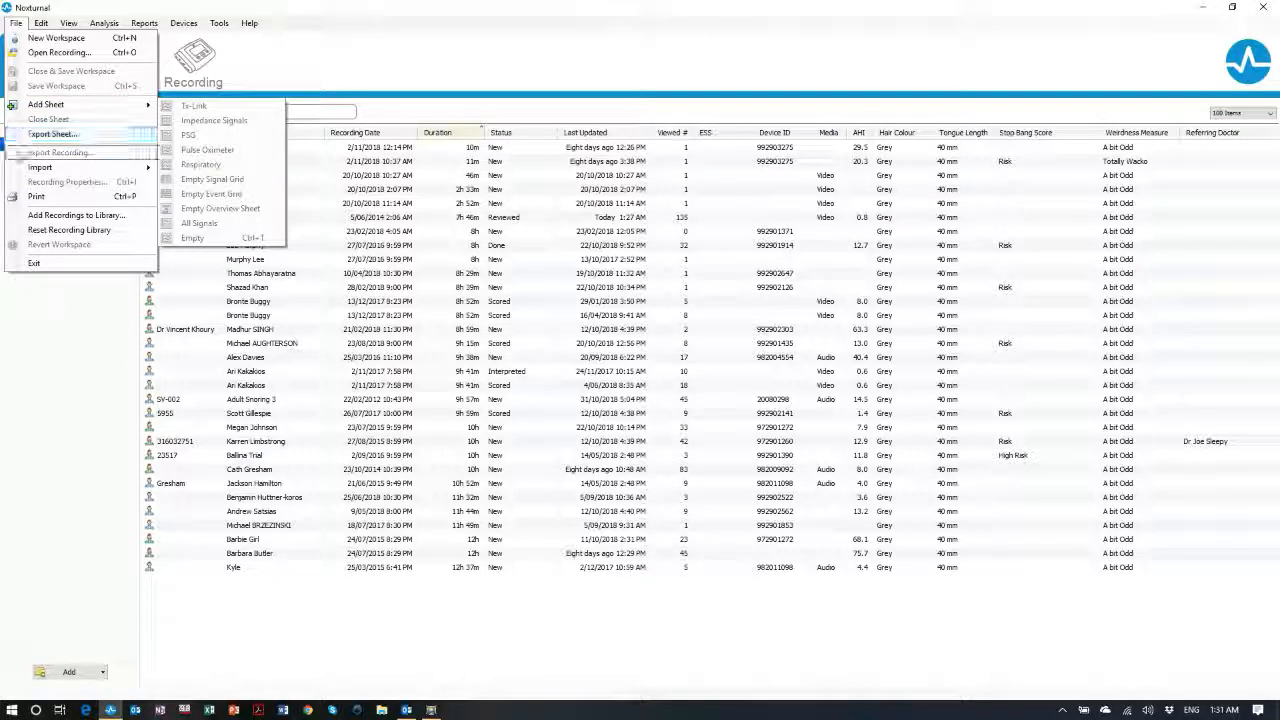
click(50, 133)
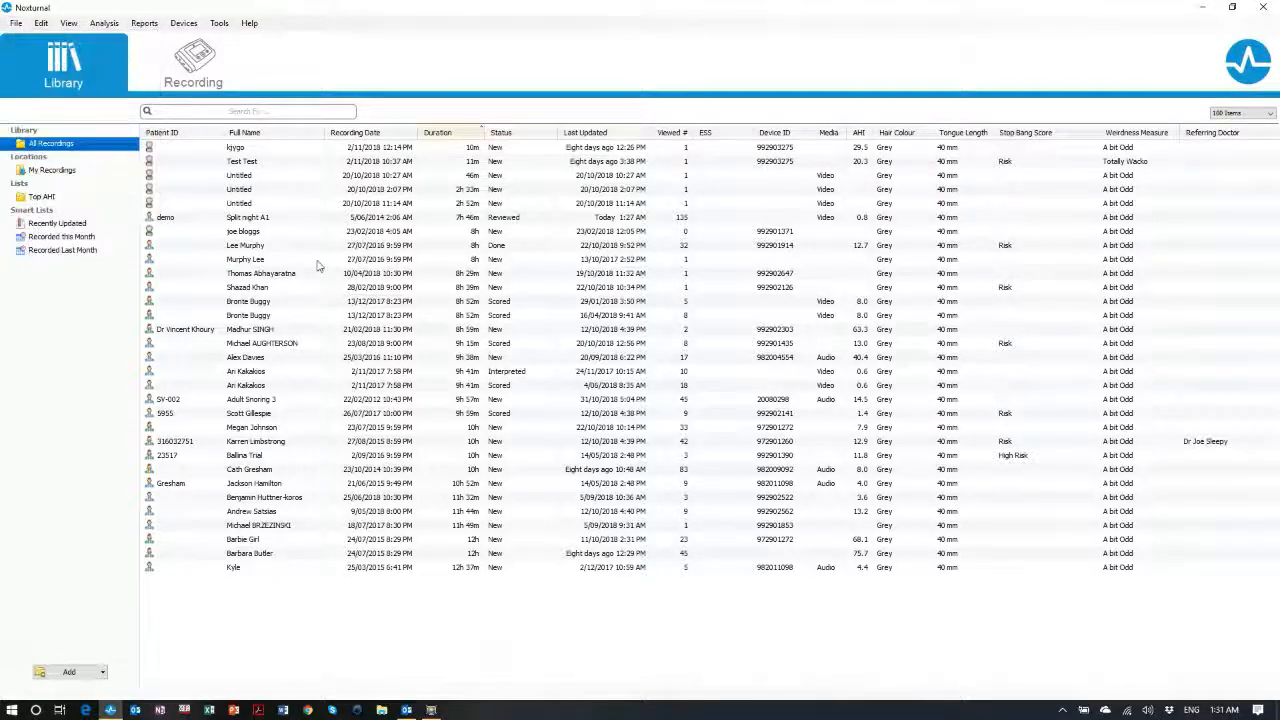
click(55, 162)
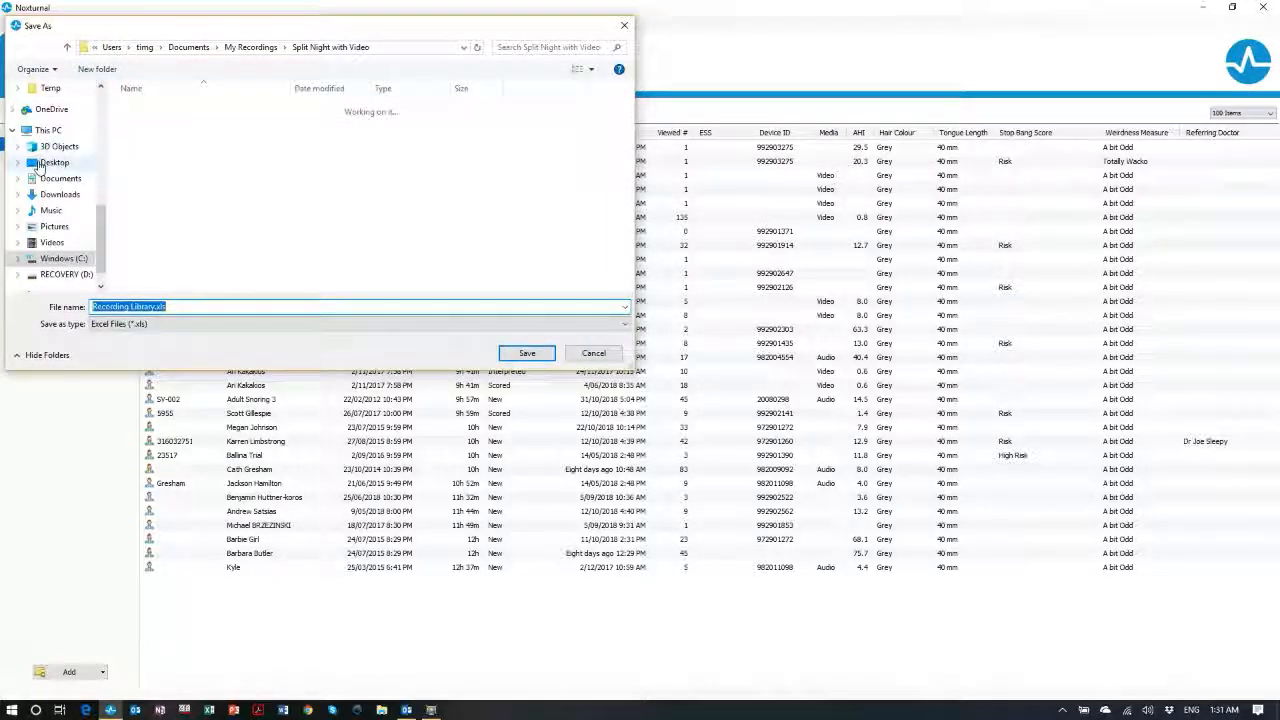
drag(170, 307, 92, 307)
text(jh)
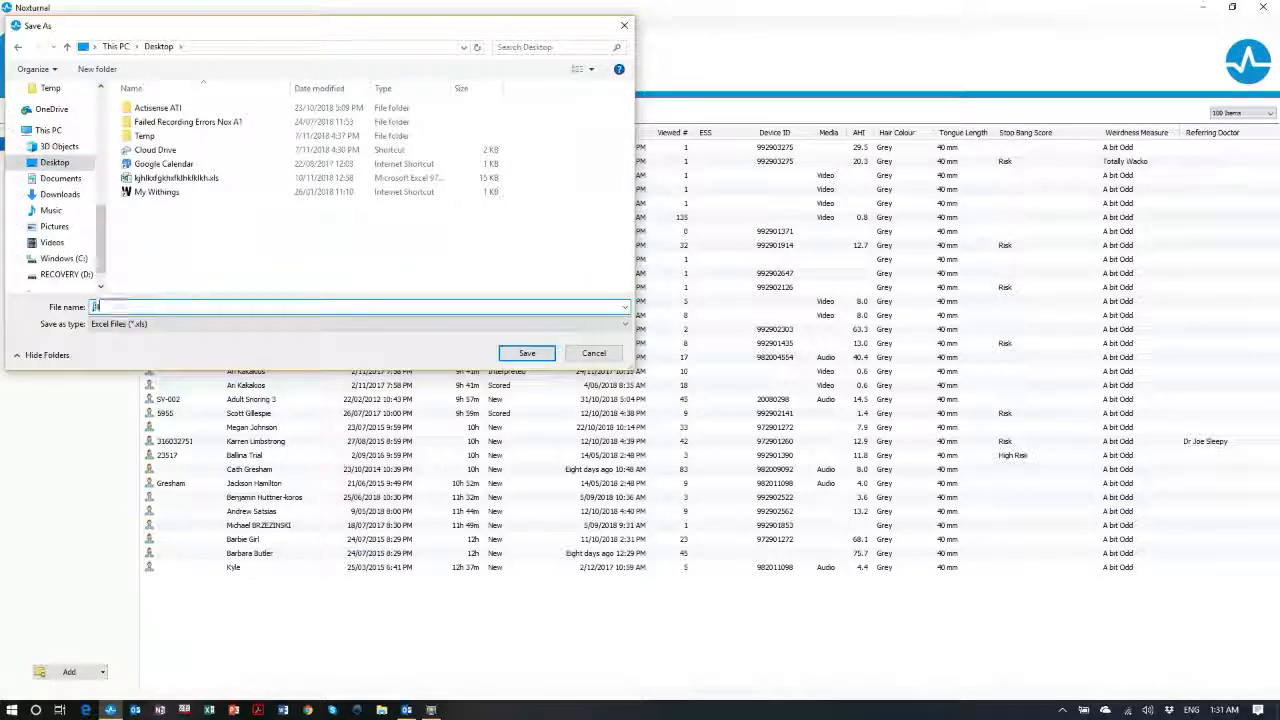
text(gkgb/lkjl)
text(j)
text(jhkjhkjhkjhkjhkjhkj)
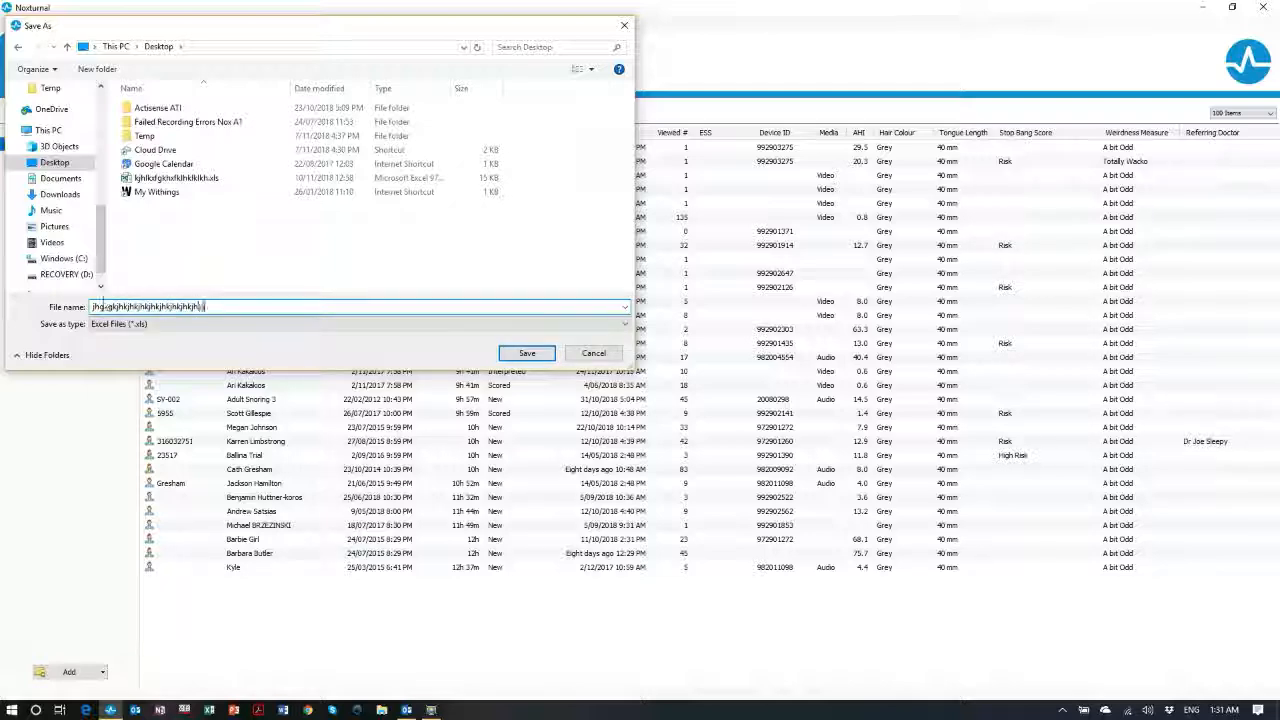
click(530, 355)
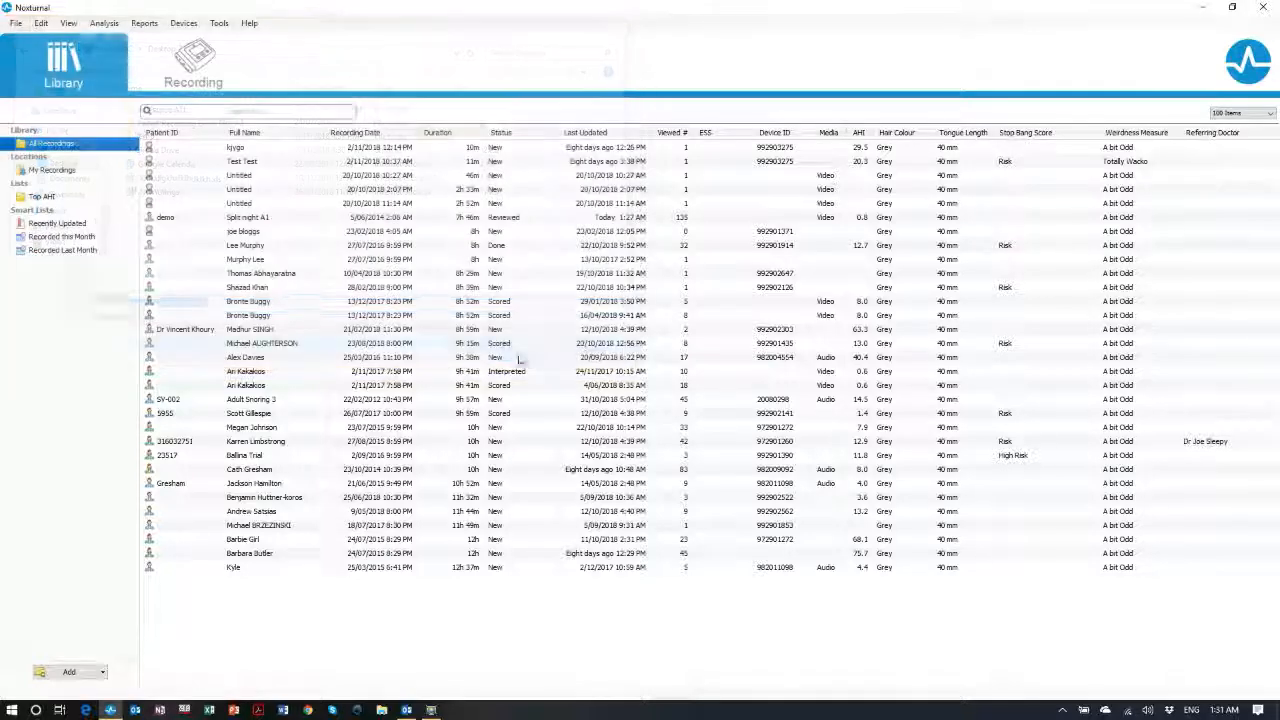
click(1210, 8)
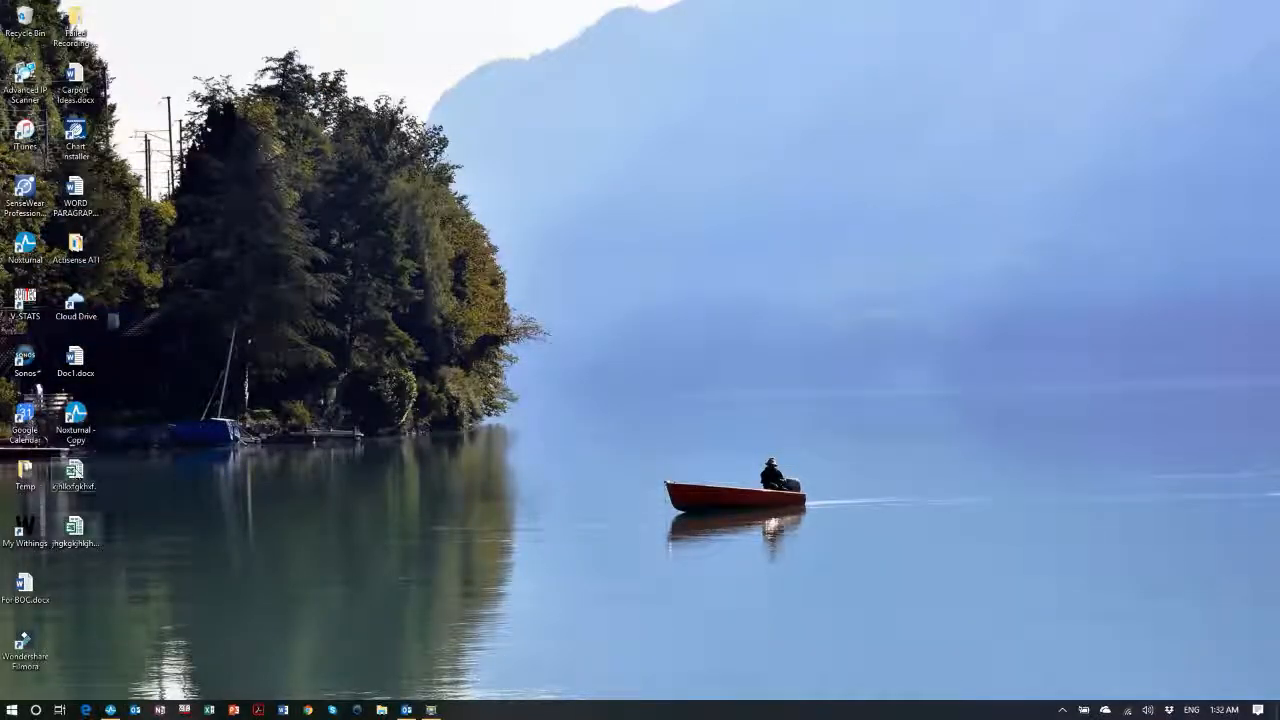
Open the exported spreadsheet in Excel, close it, and relaunch Noxturnal's Library
double_click(75, 528)
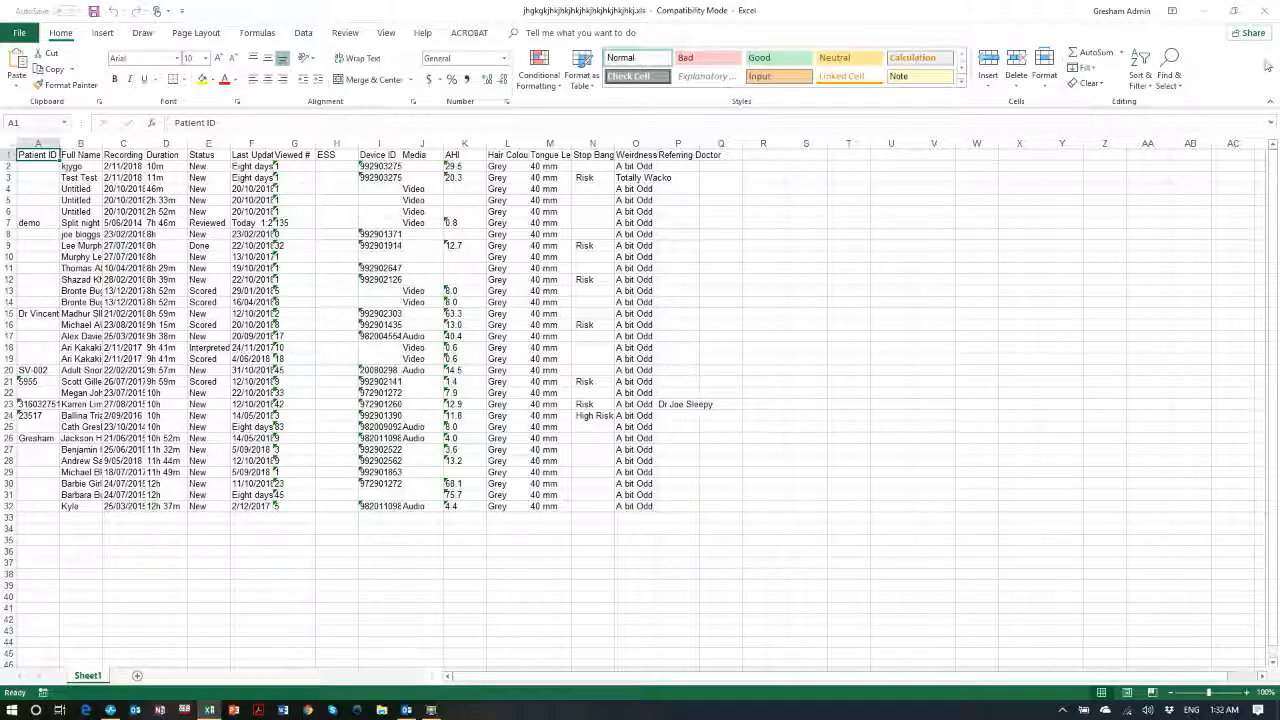
click(1268, 12)
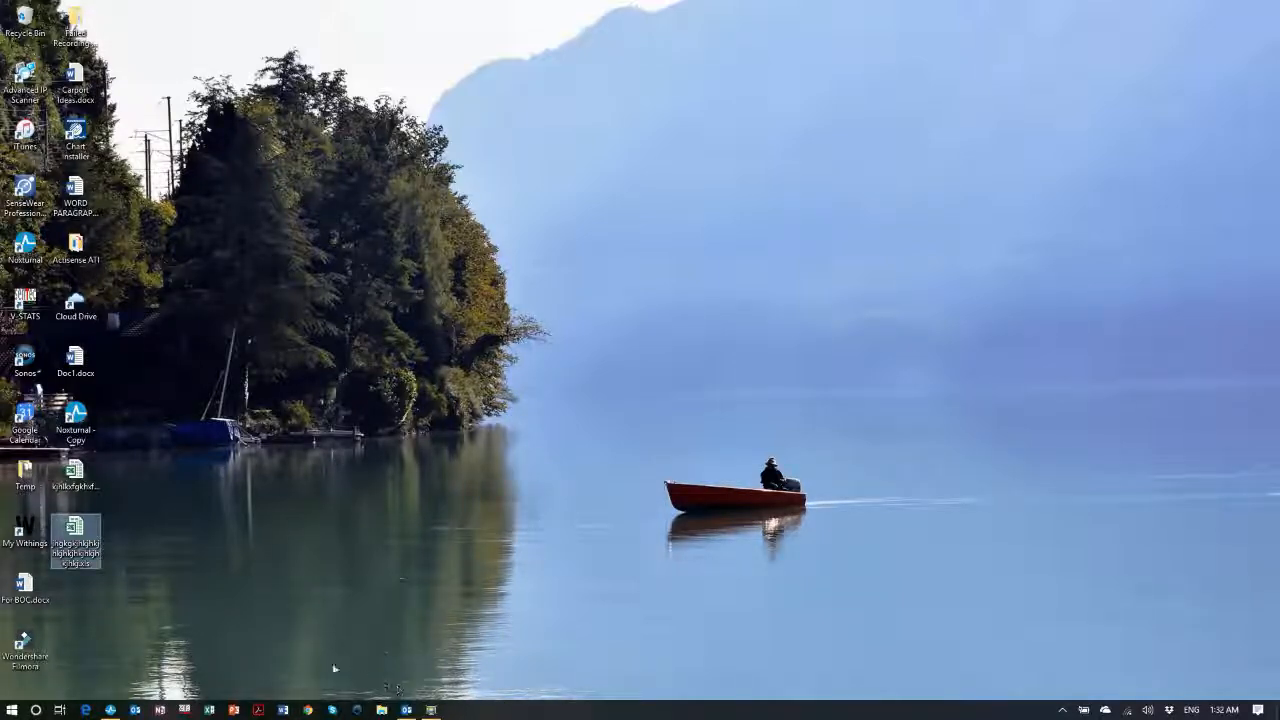
click(110, 710)
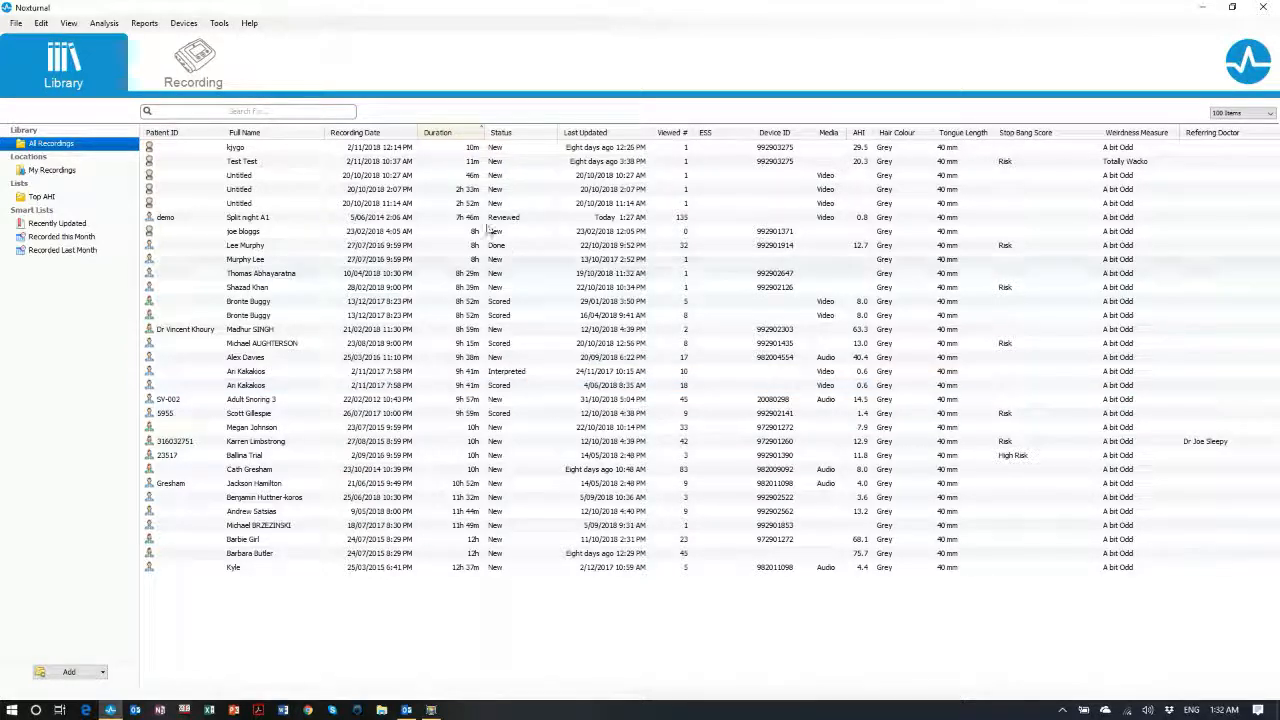
Move the Recording Date column after Duration and sort the list by Viewed #
drag(375, 138, 500, 137)
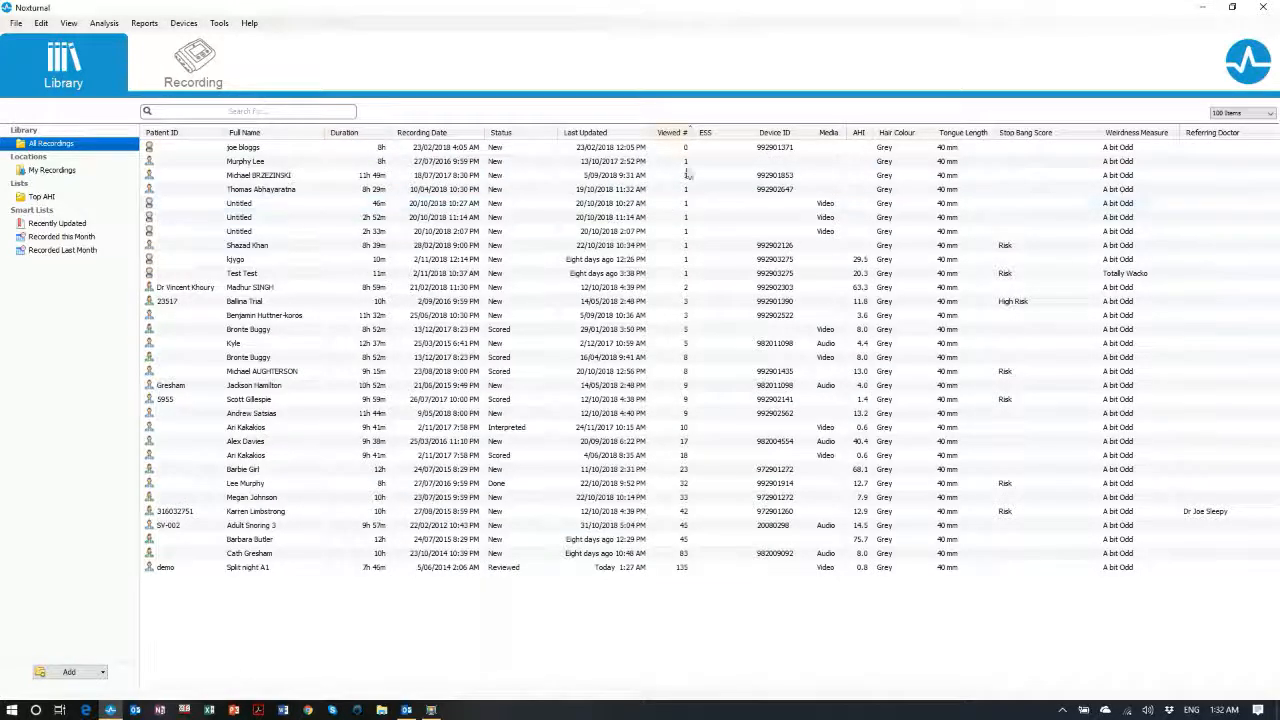
click(678, 133)
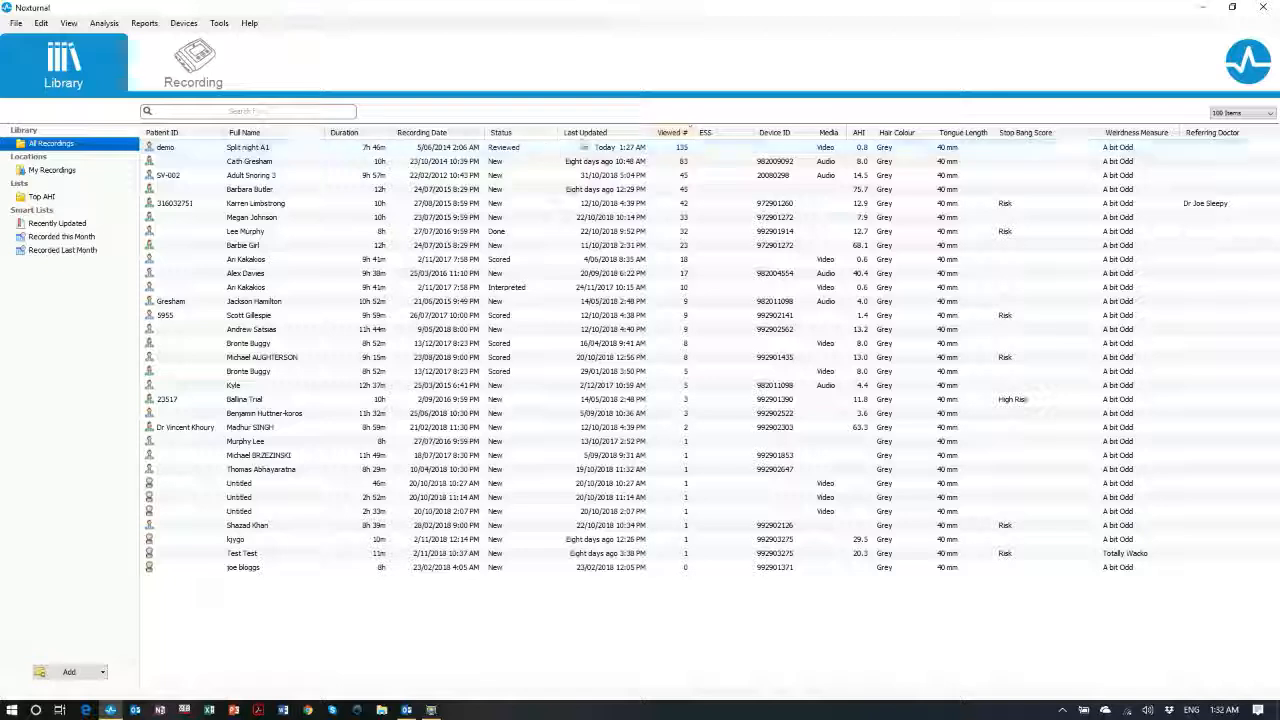
Open the Split night A1 recording and close its Ambulatory Resp and Ambulatory Neuro sheets
double_click(238, 148)
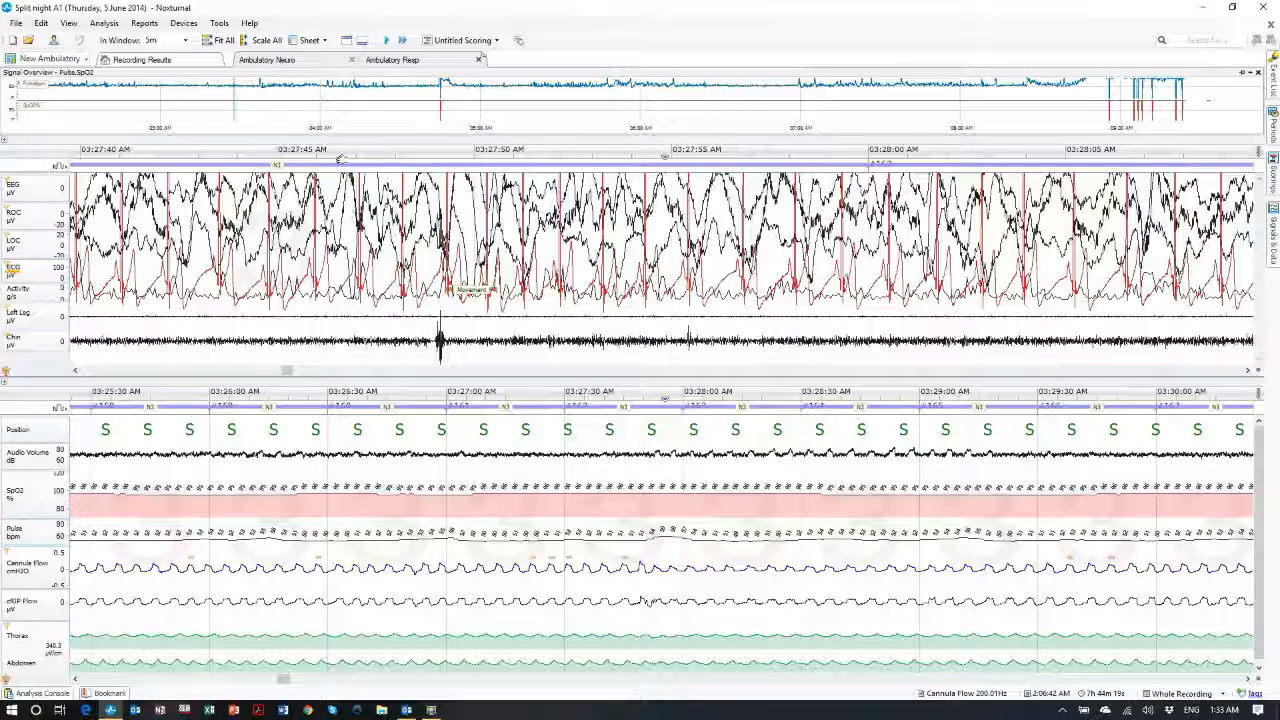
click(478, 59)
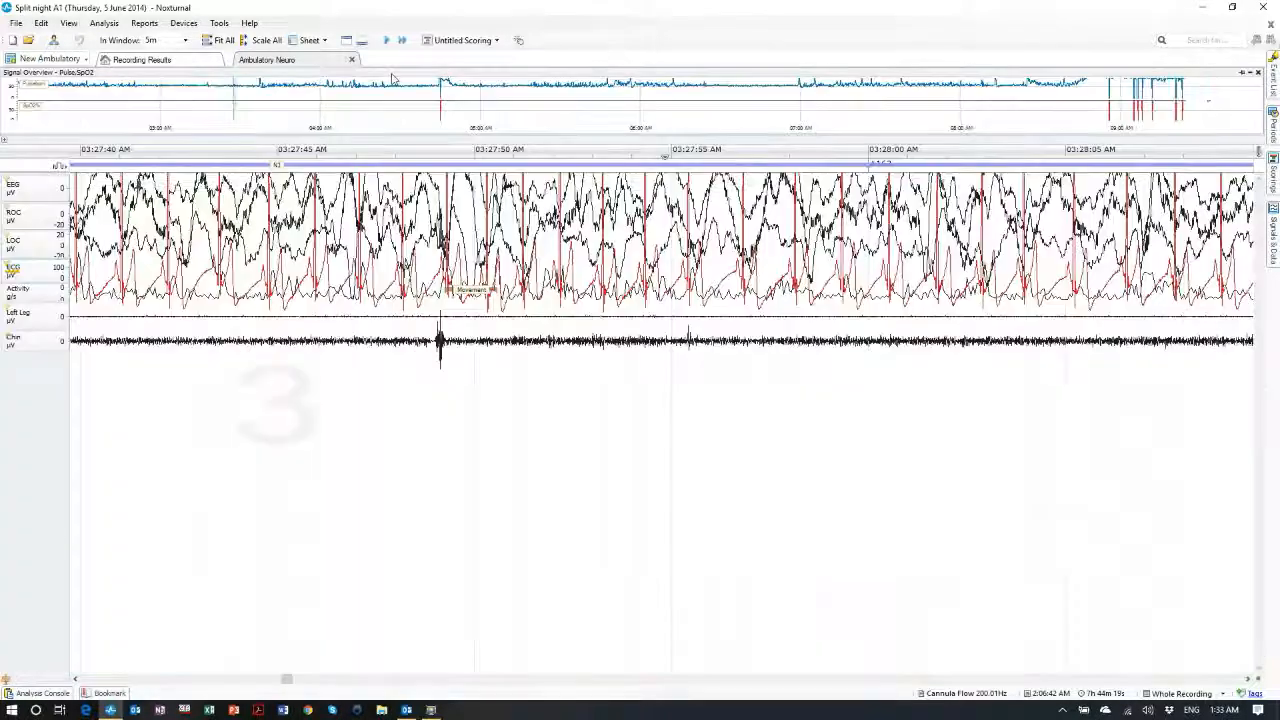
click(351, 59)
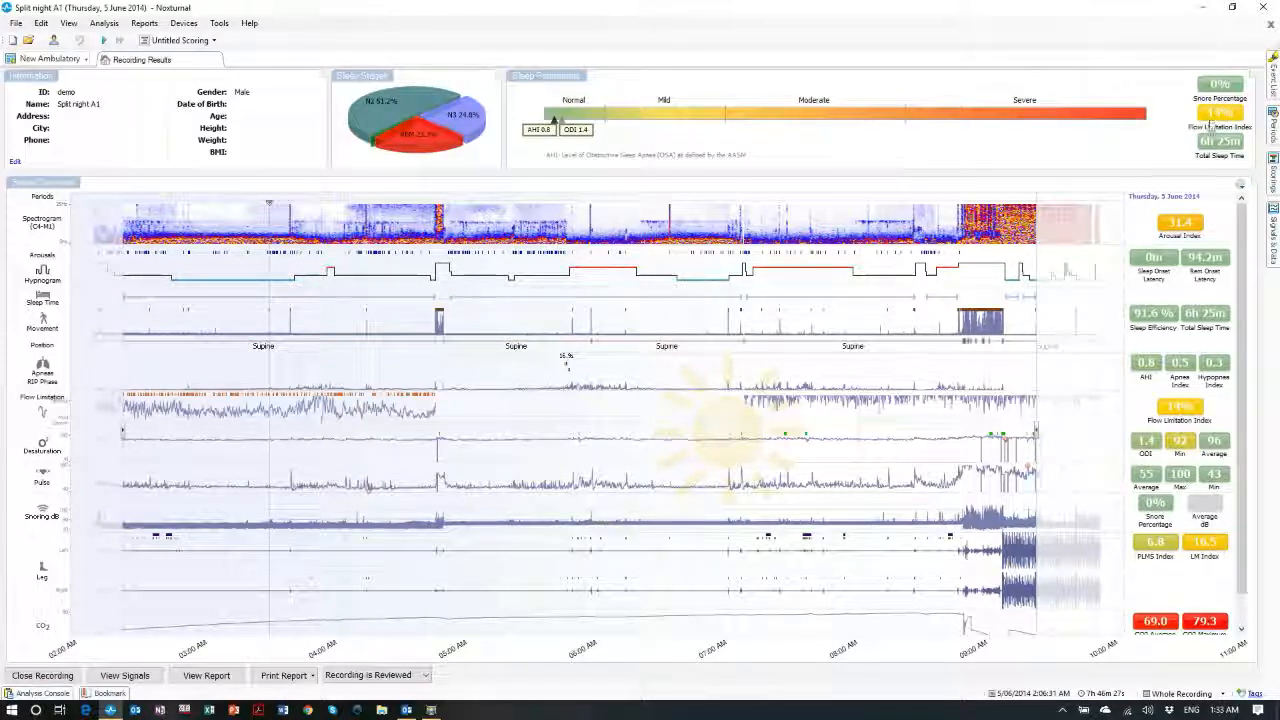
mouse_move(28, 343)
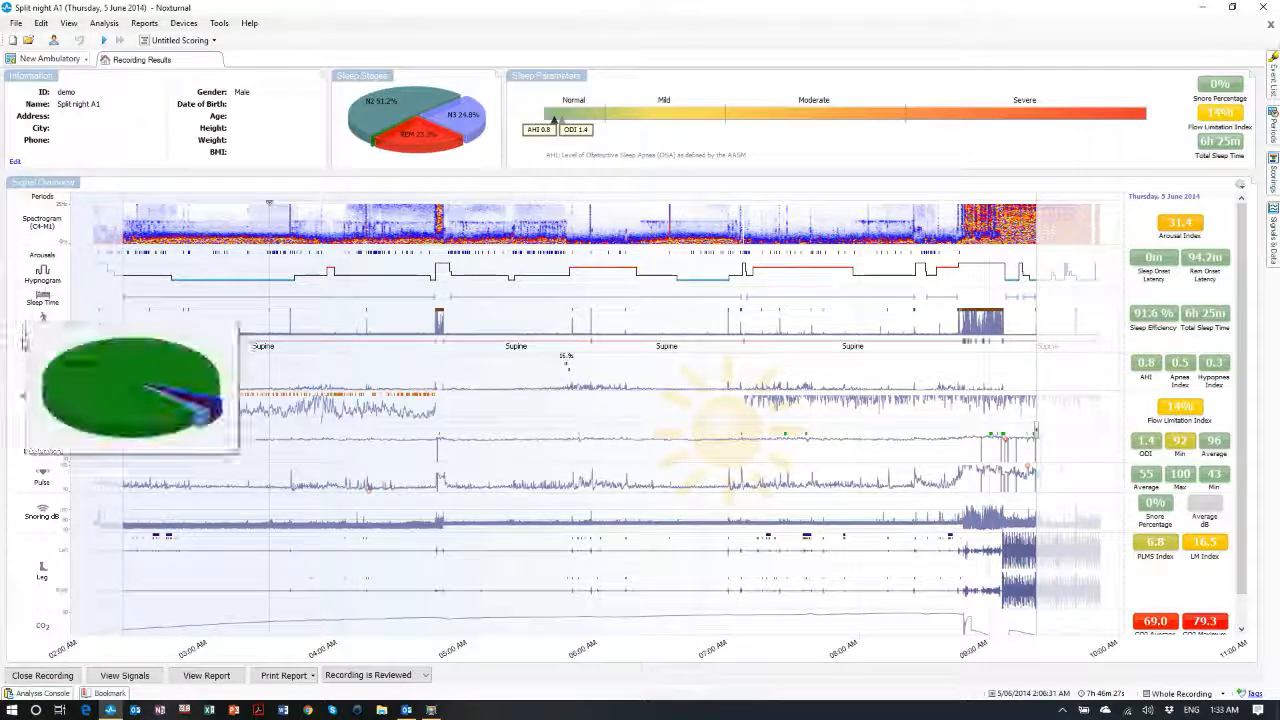
mouse_move(38, 271)
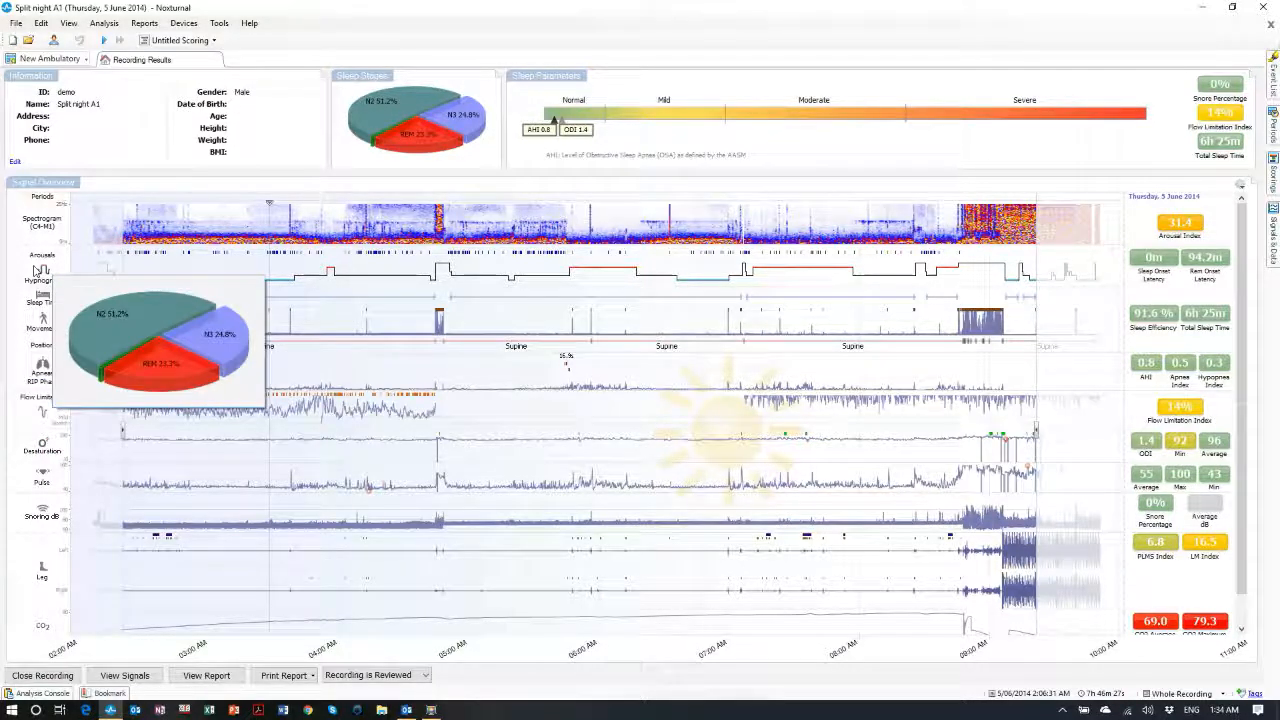
mouse_move(33, 369)
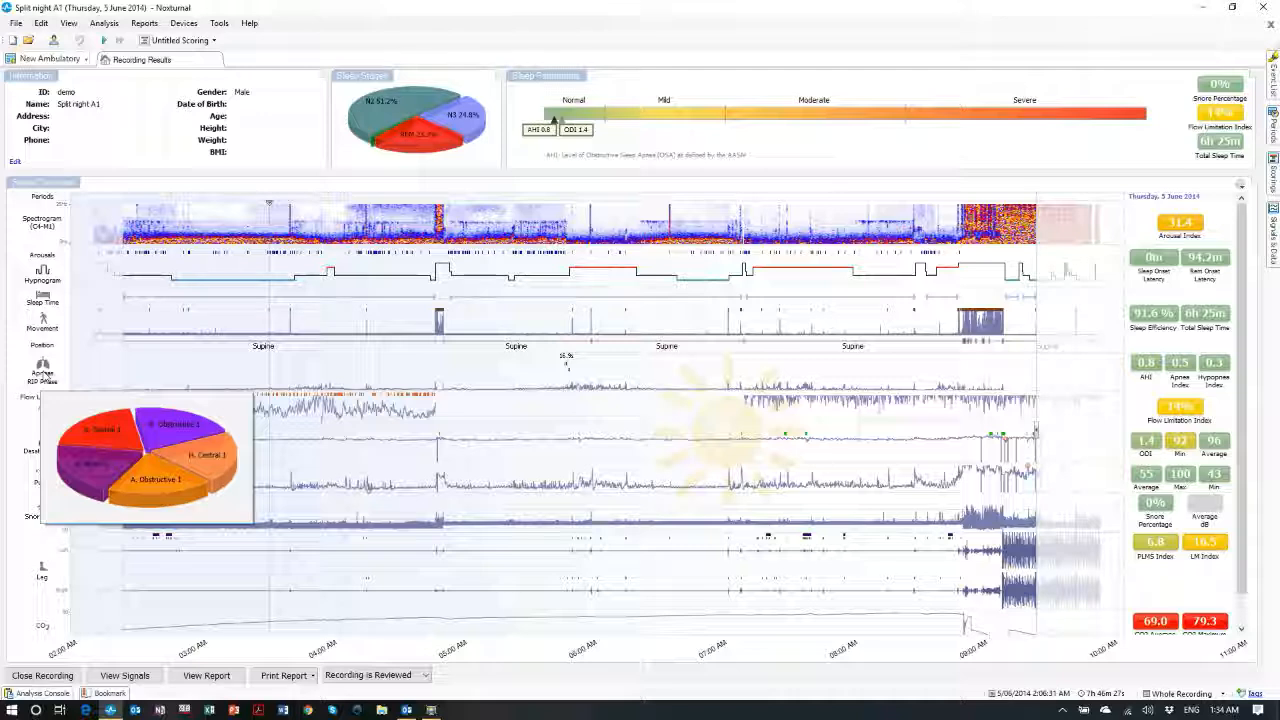
mouse_move(42, 443)
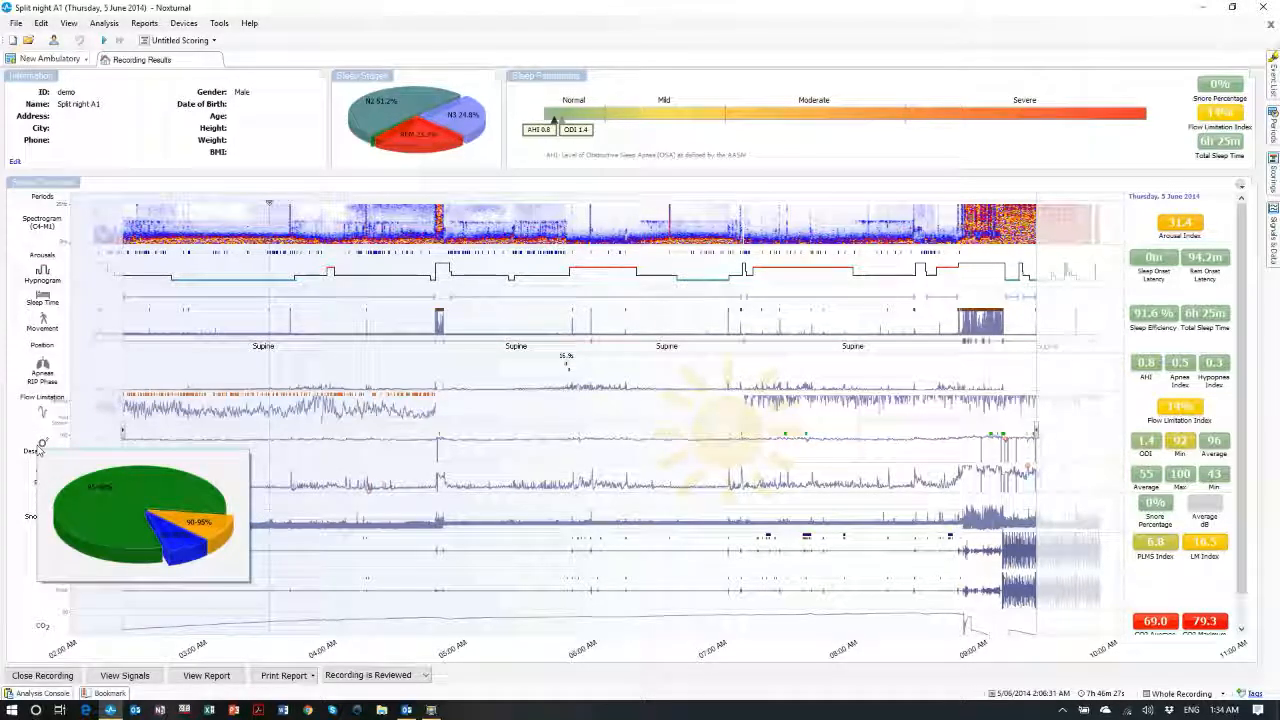
mouse_move(37, 478)
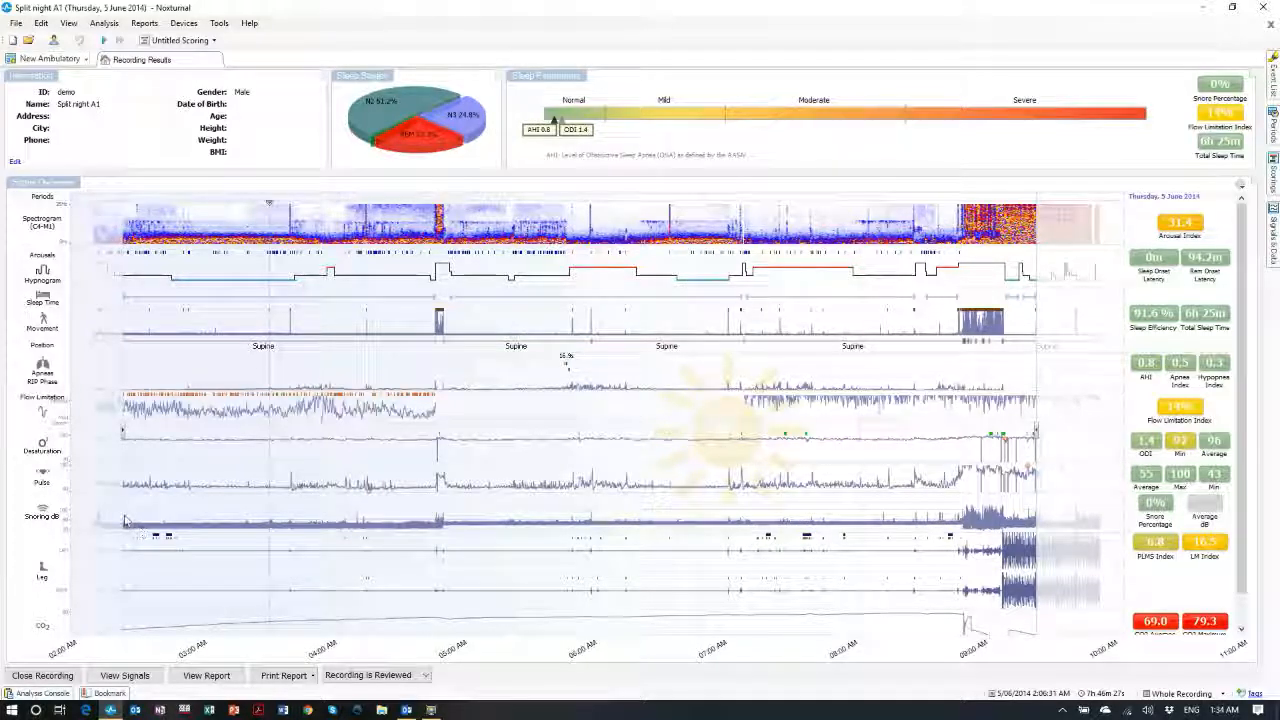
scroll(125, 520, down, 1)
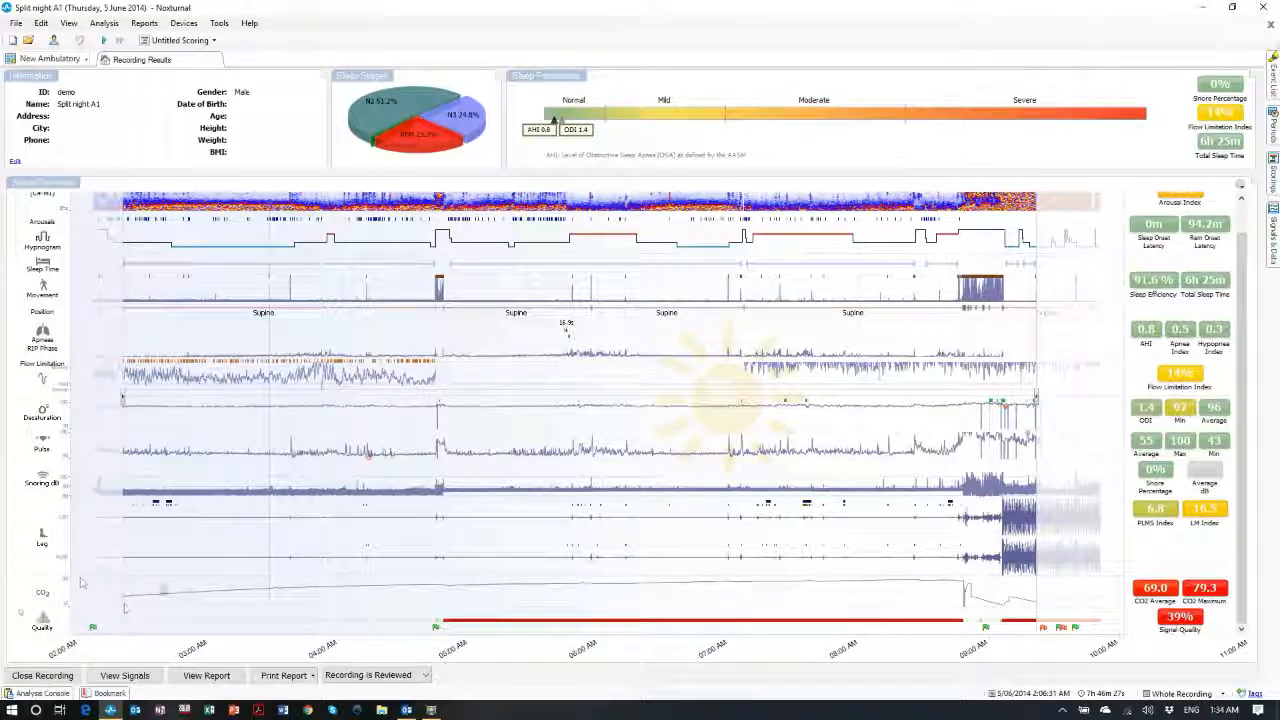
mouse_move(45, 596)
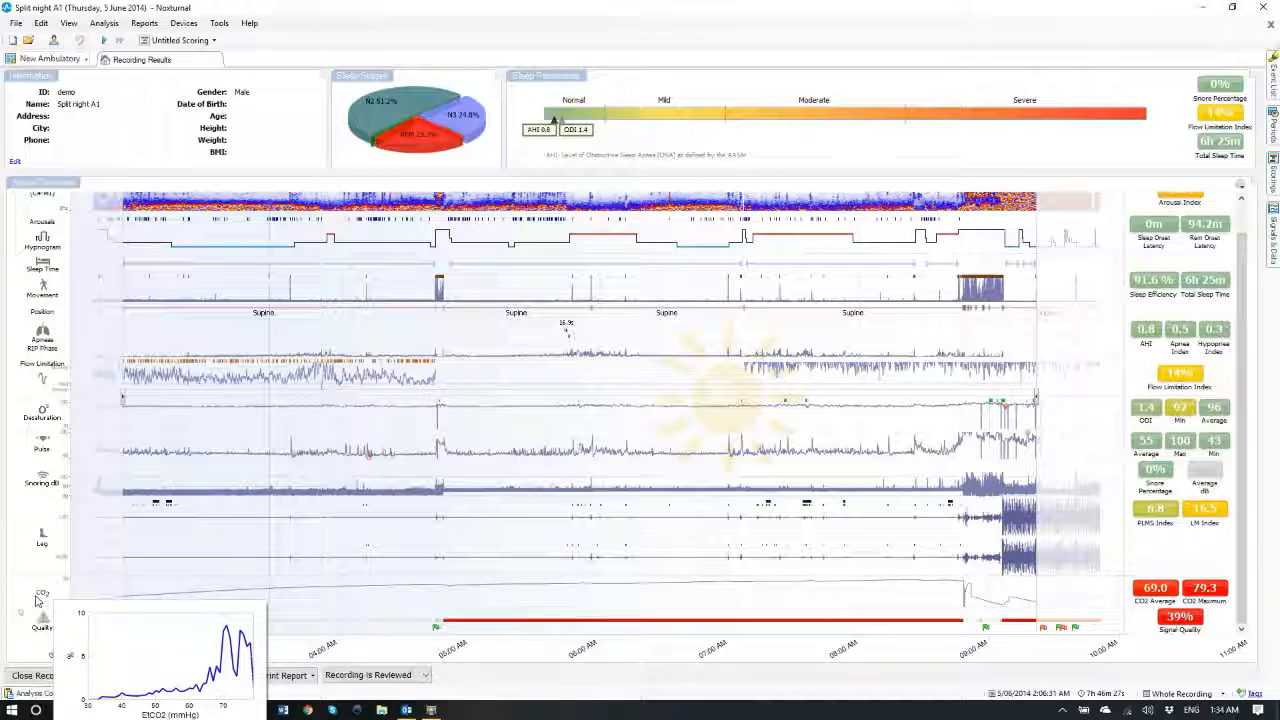
mouse_move(38, 622)
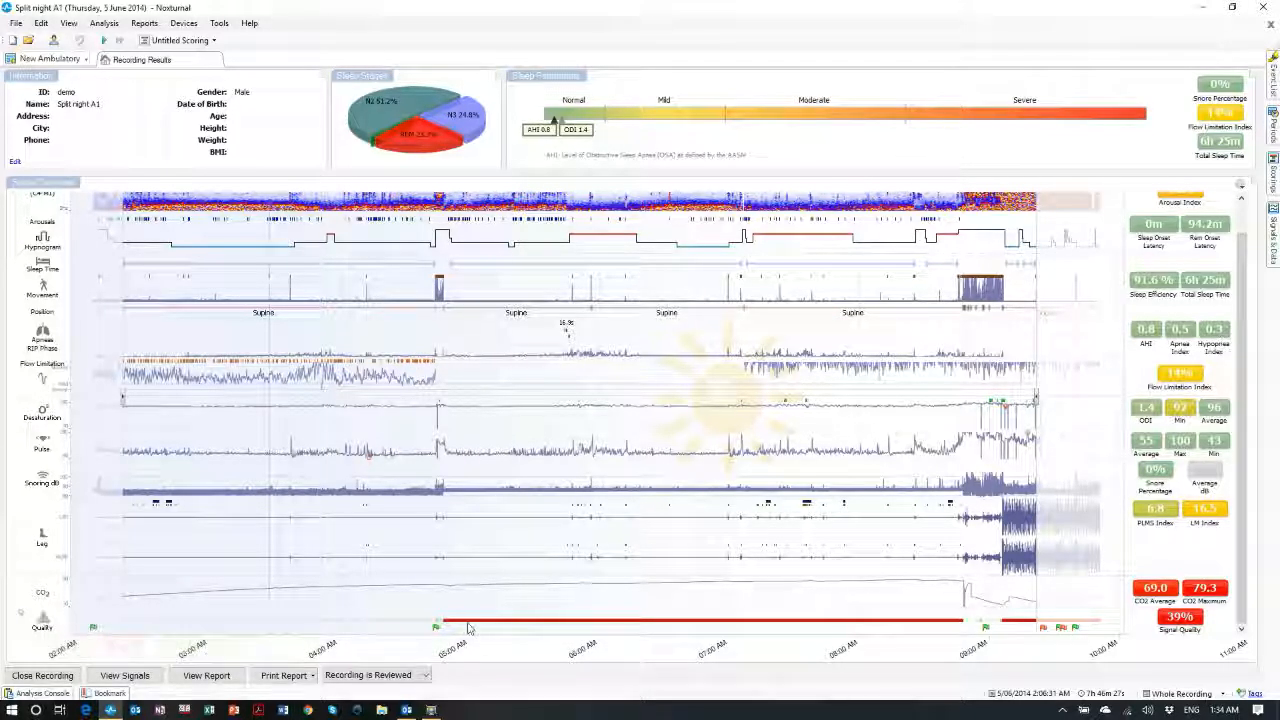
mouse_move(605, 630)
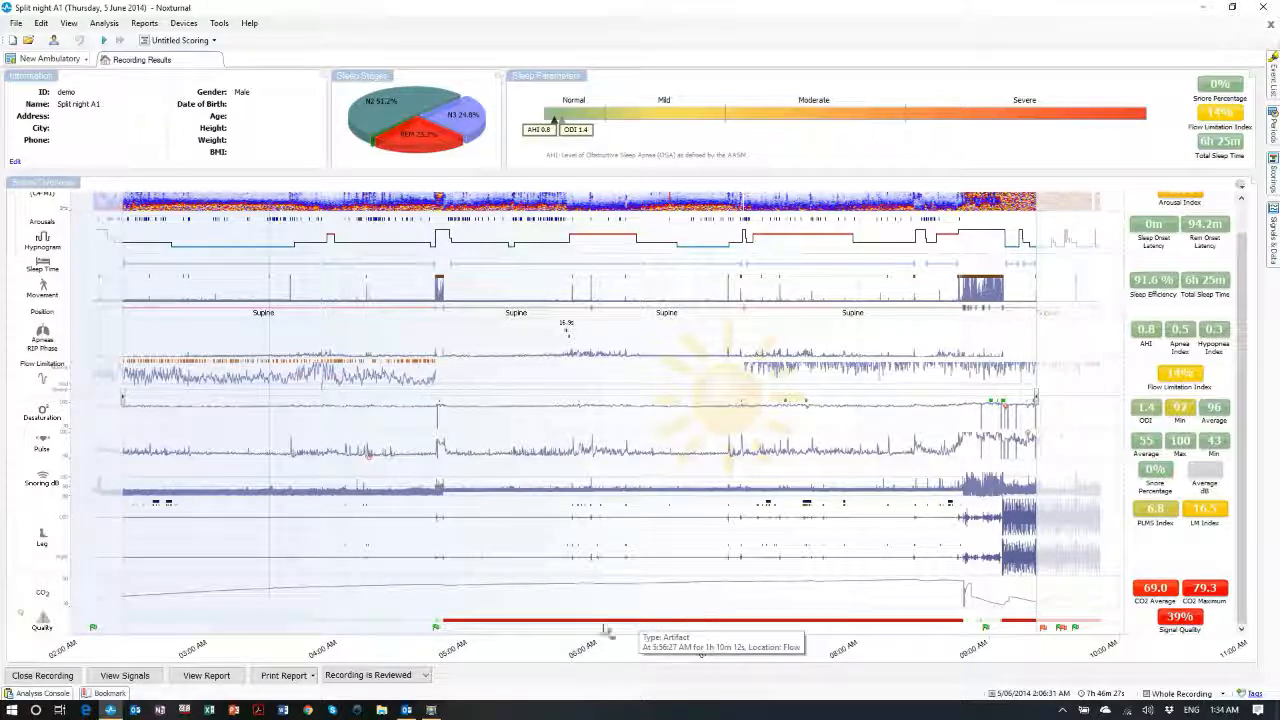
mouse_move(50, 366)
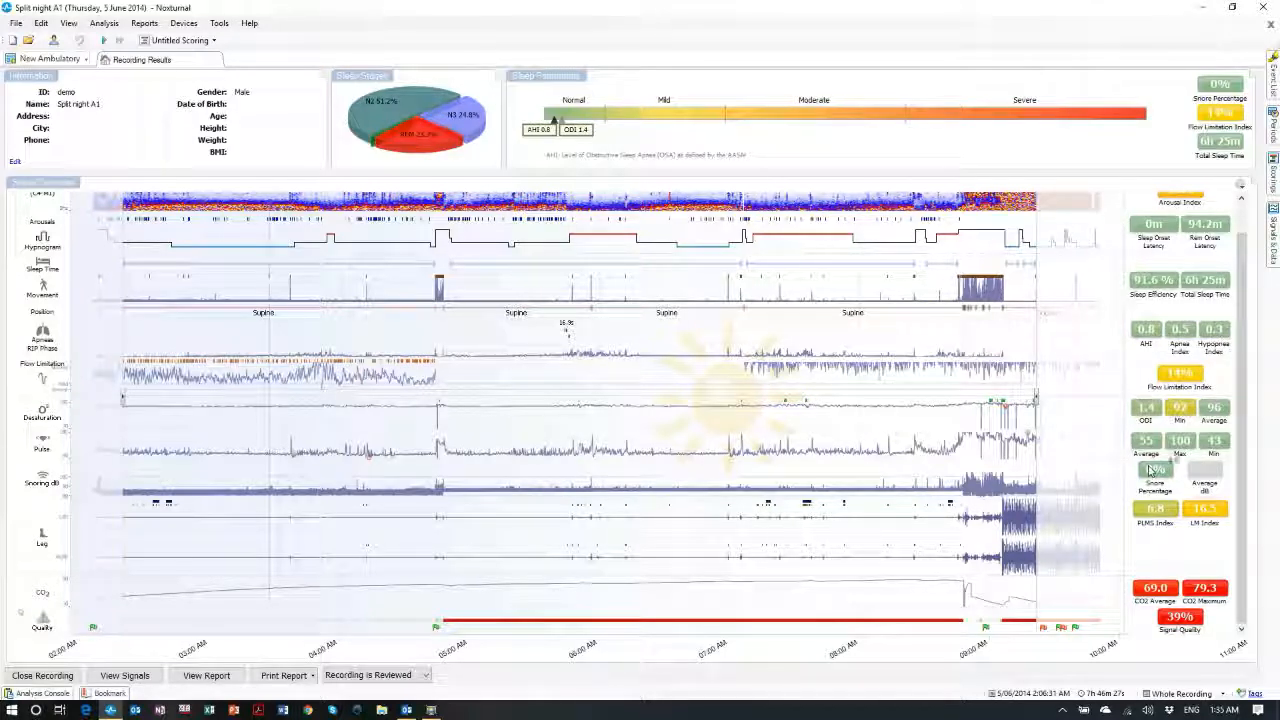
scroll(1172, 300, up, 1)
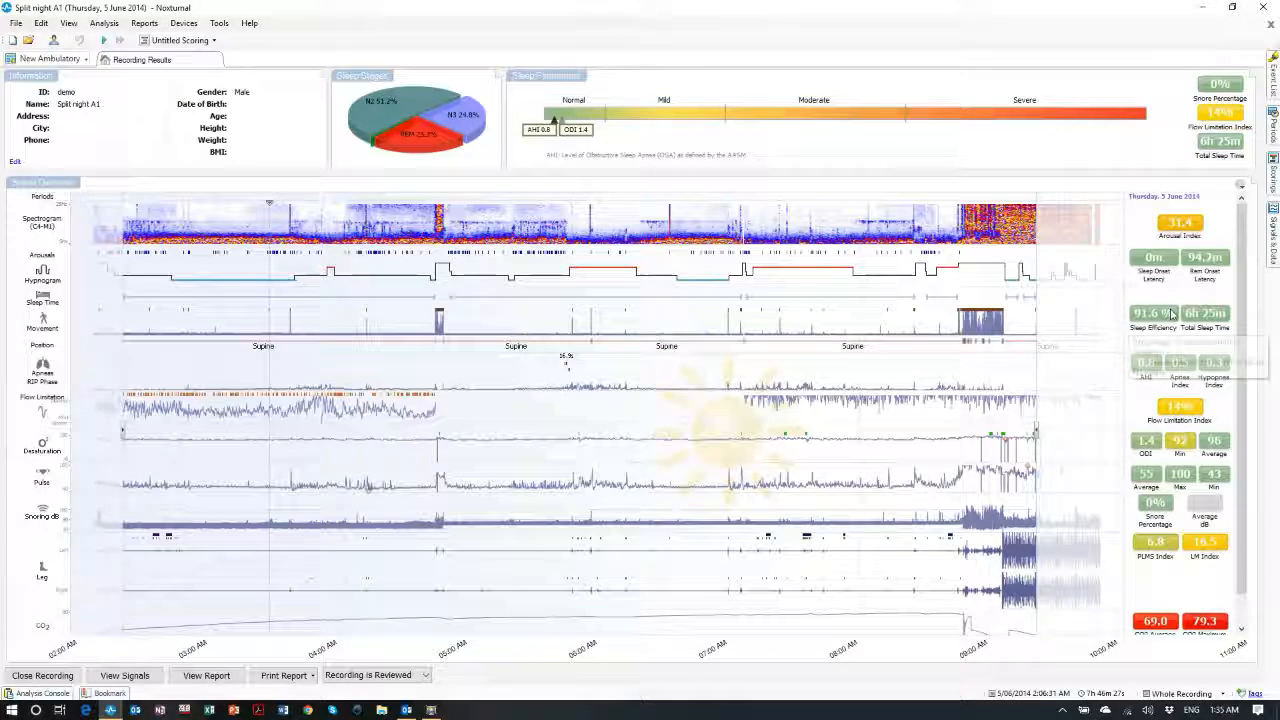
scroll(1172, 314, down, 1)
scroll(1172, 316, up, 1)
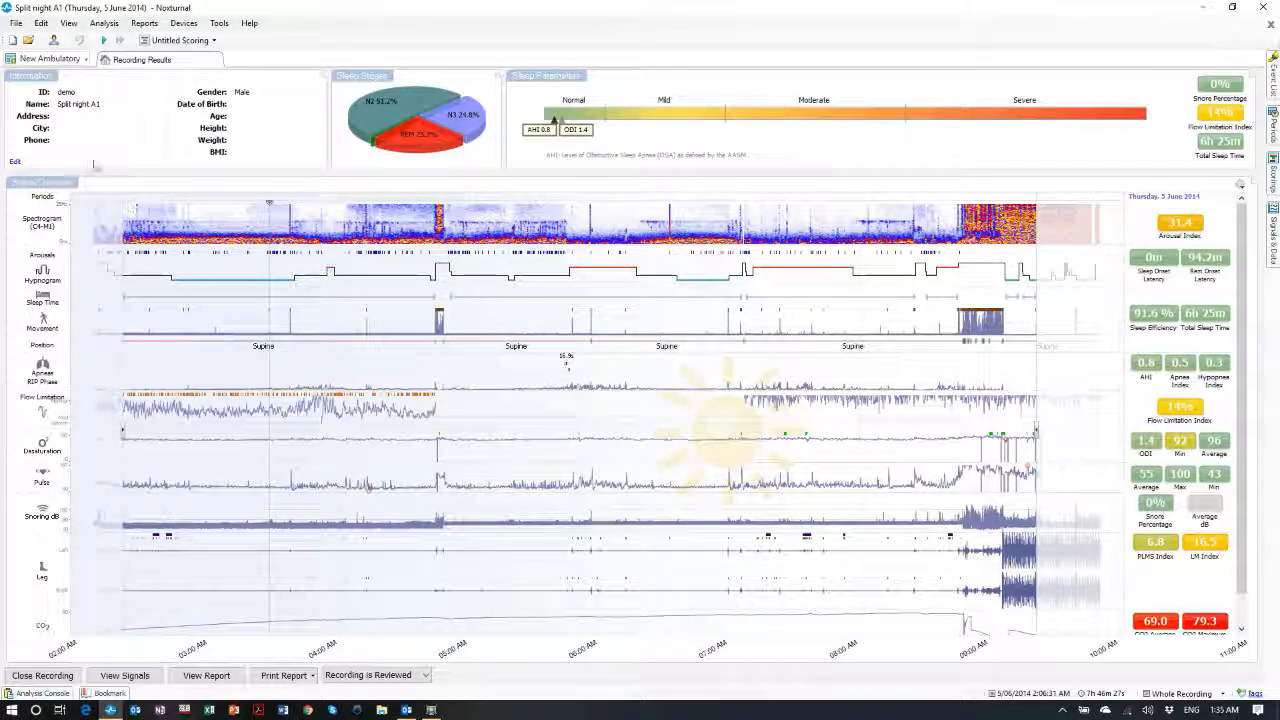
Add a Peninsula Respiratory sheet through the workspace's Add Sheet menu
click(84, 59)
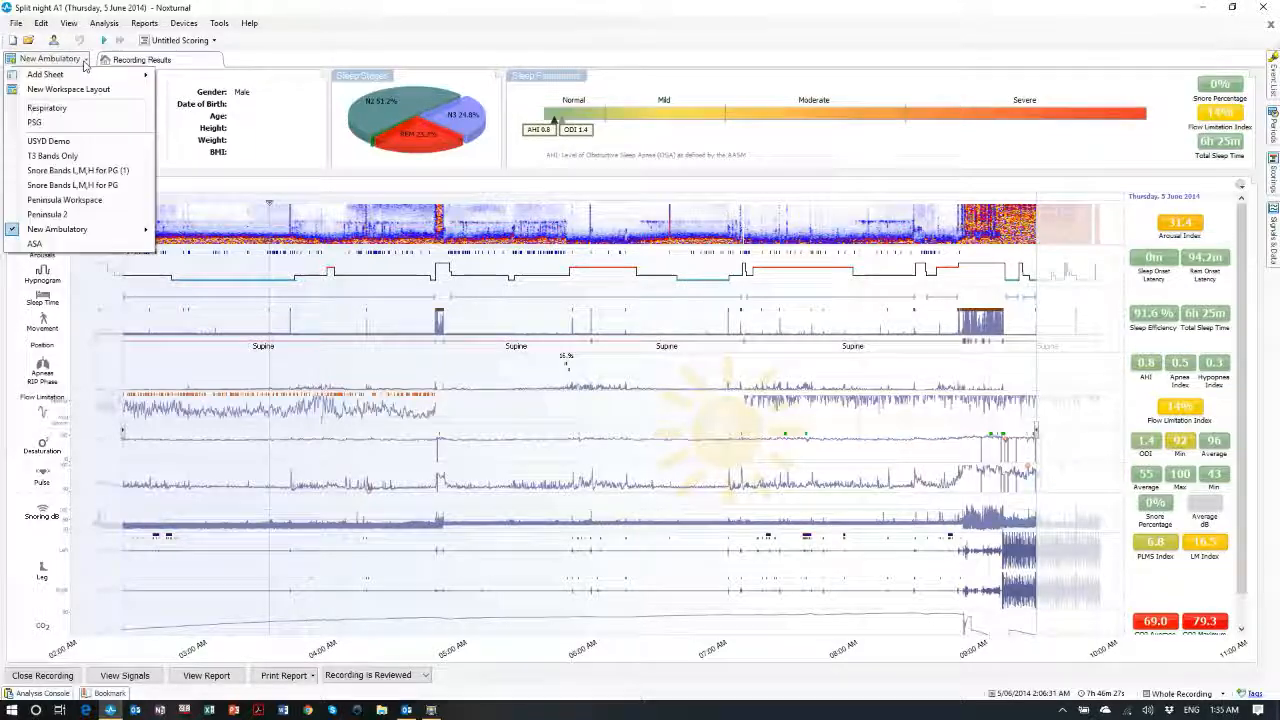
mouse_move(84, 78)
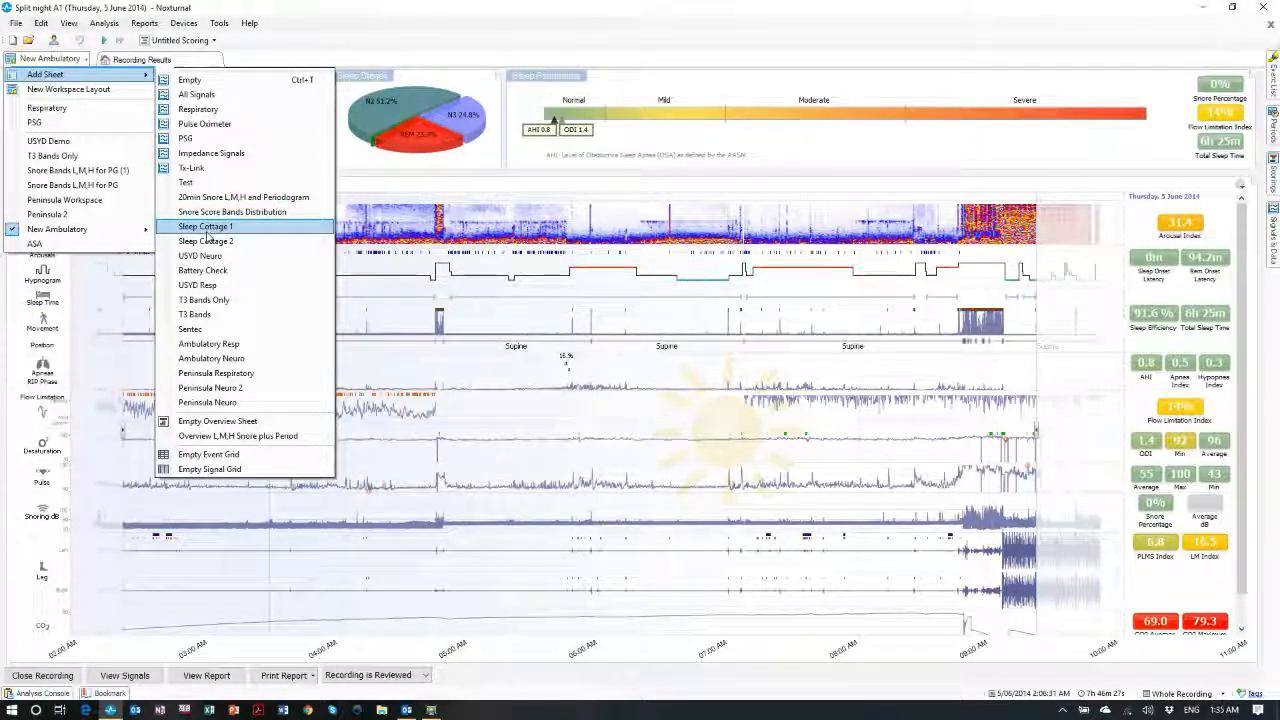
click(194, 374)
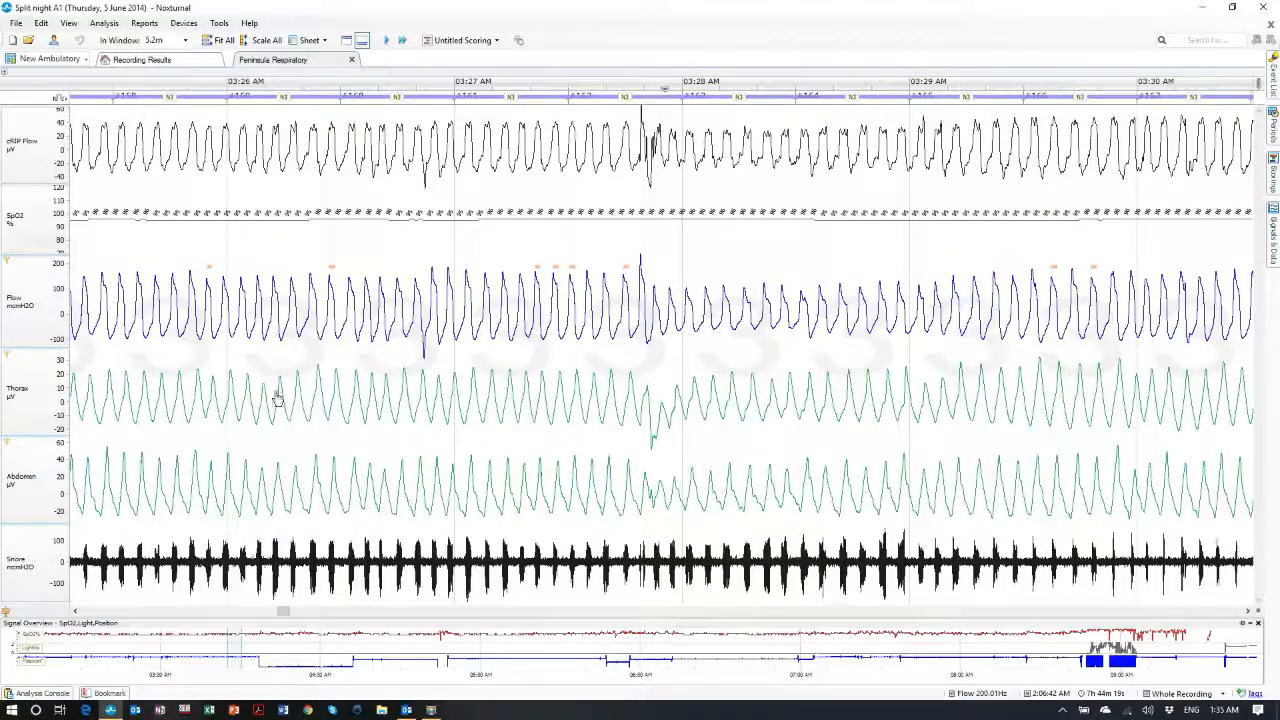
Apply Scale All to the traces, scroll forward to about 03:30 AM, and select cRIP Flow
scroll(277, 380, down, 1)
scroll(277, 380, up, 2)
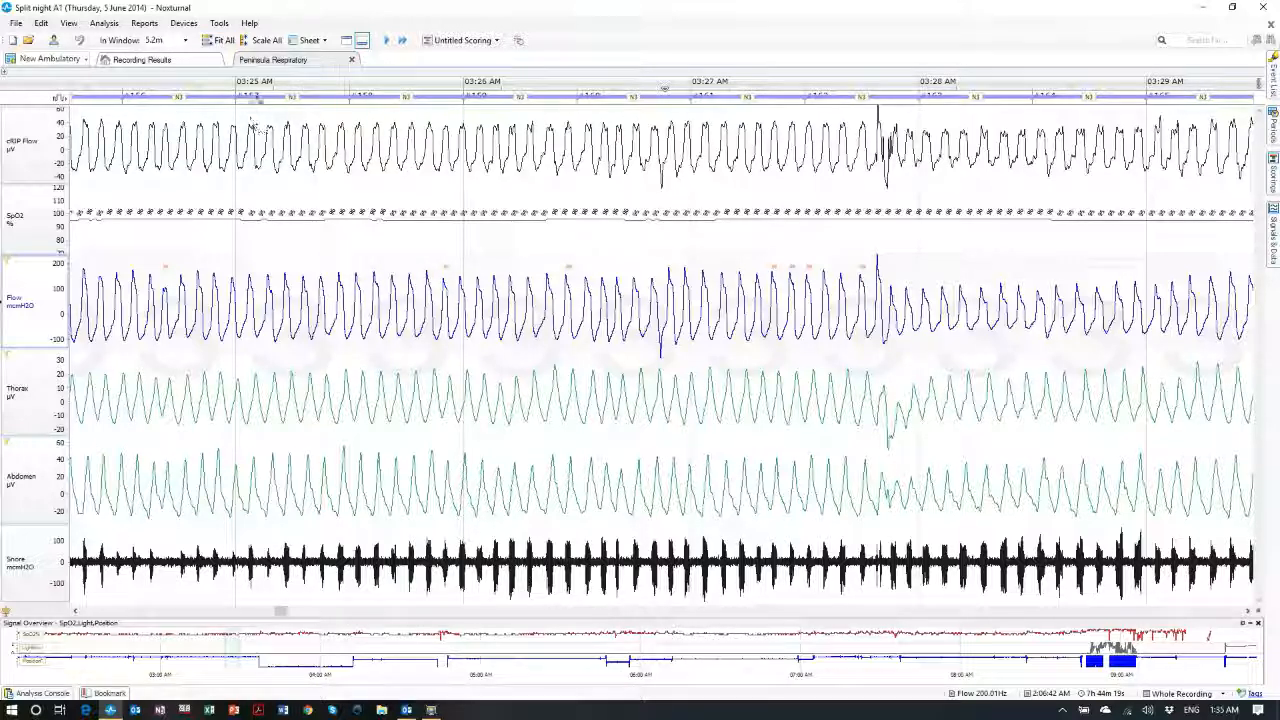
click(266, 46)
scroll(318, 306, down, 1)
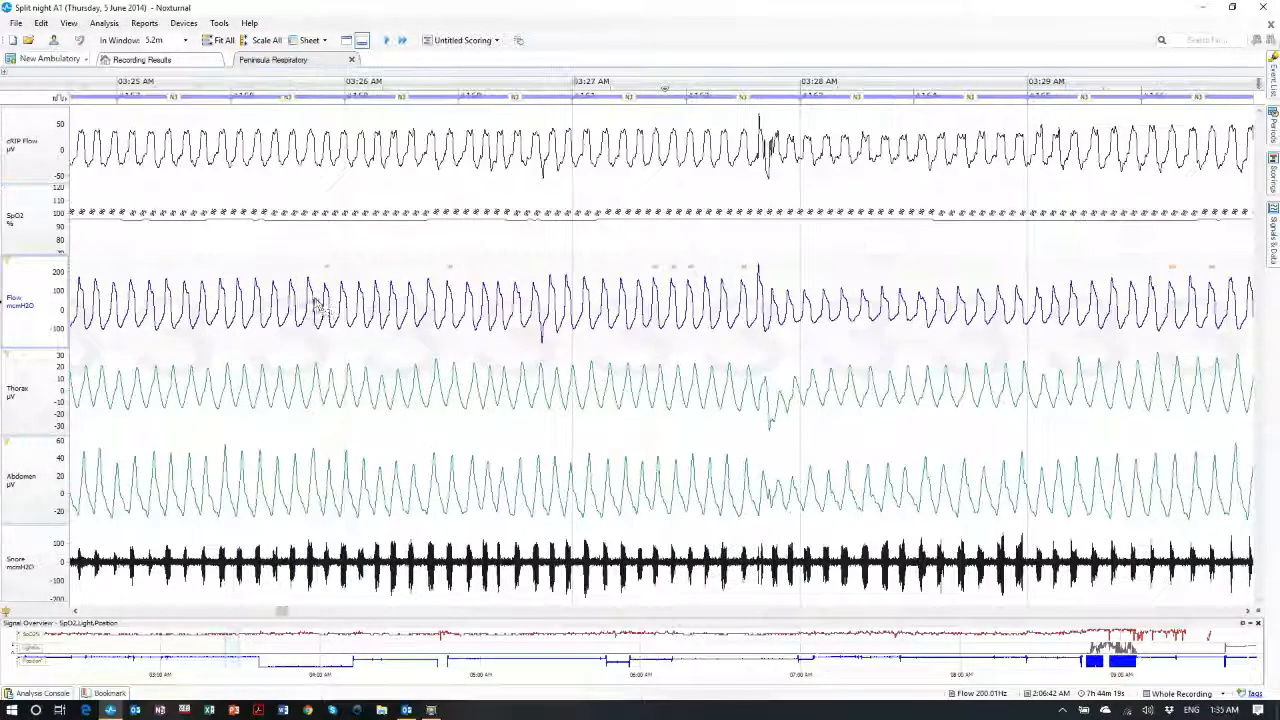
scroll(318, 306, down, 3)
scroll(309, 316, down, 2)
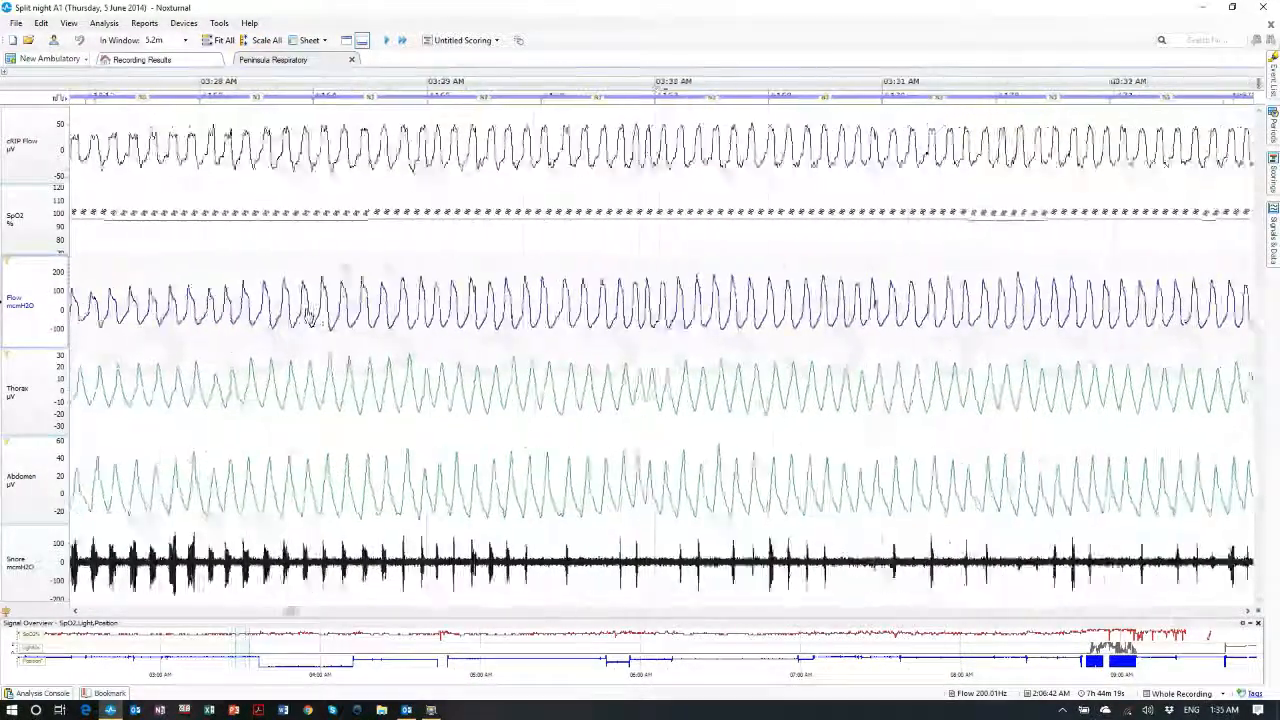
scroll(309, 316, down, 2)
scroll(303, 322, down, 2)
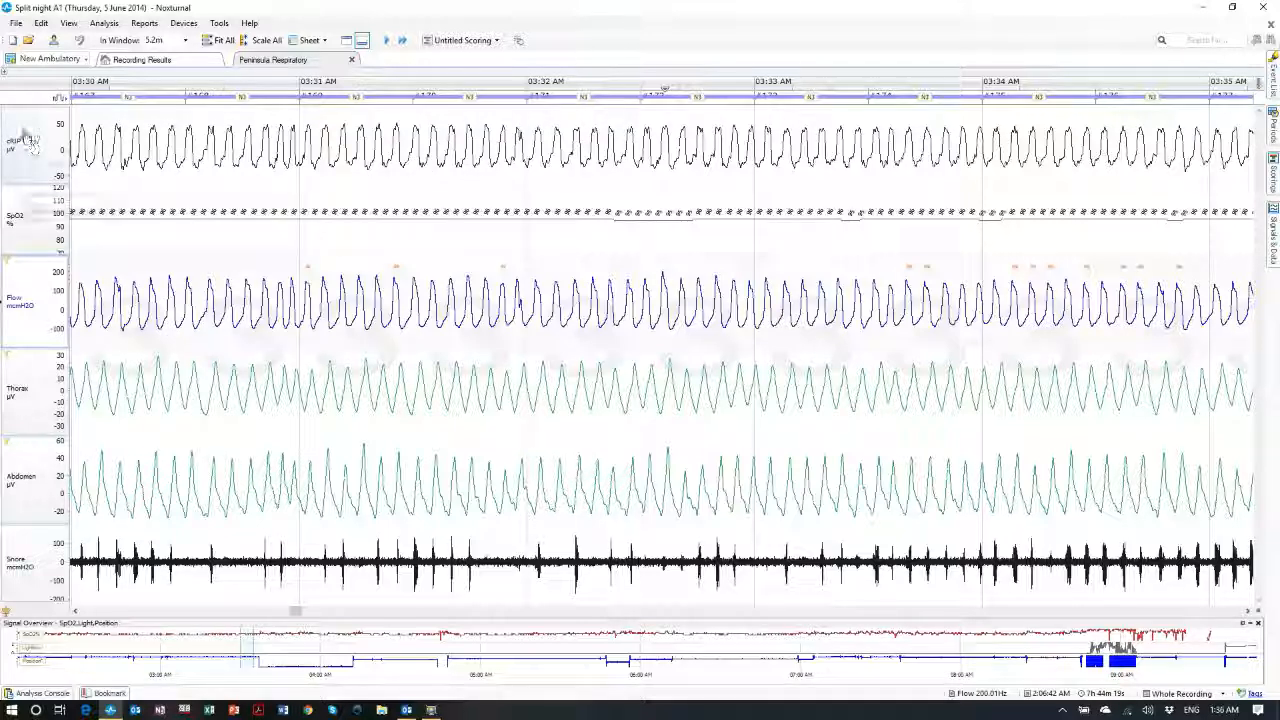
mouse_move(28, 150)
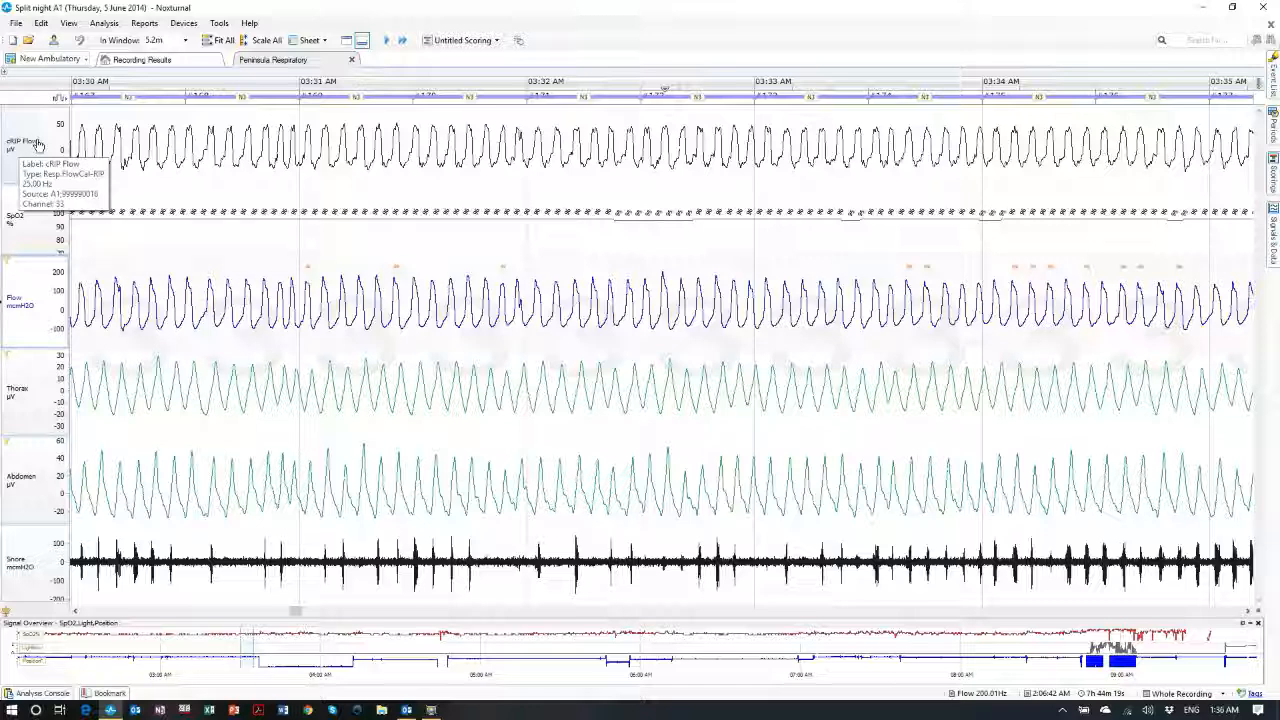
click(38, 145)
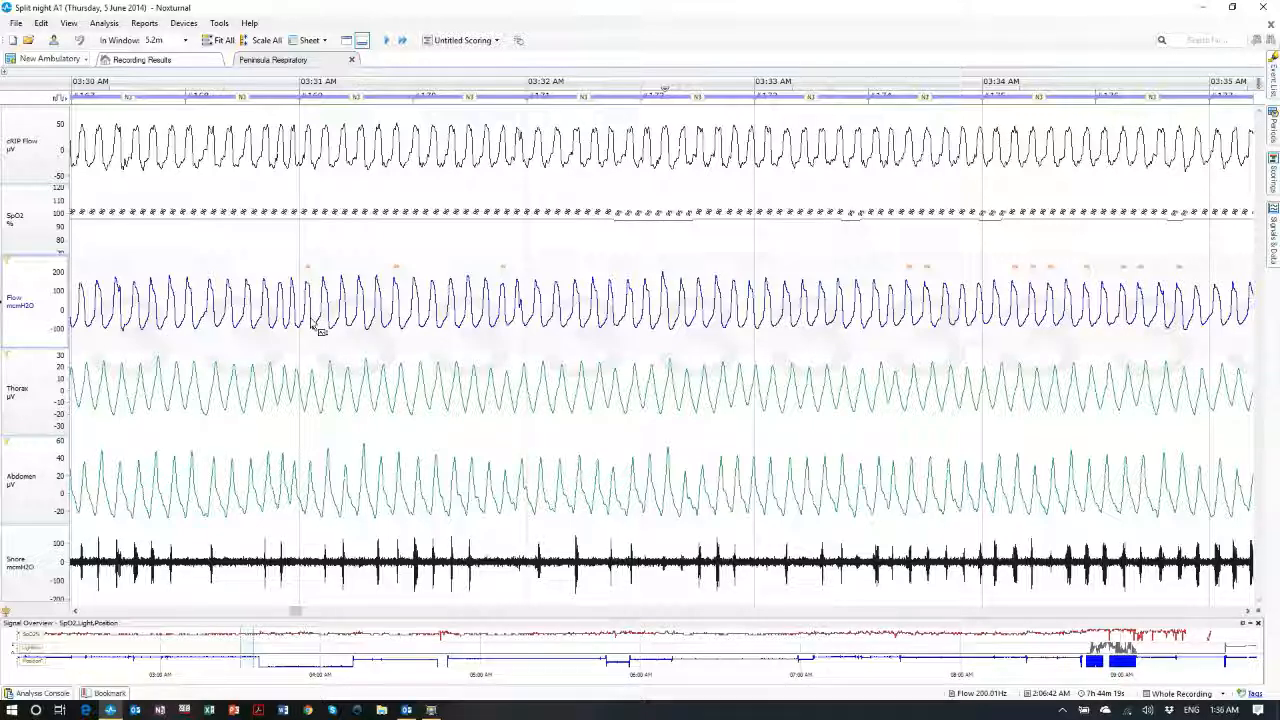
Overlay the Flow trace onto cRIP Flow, rescale its axis, then return it to its own channel
mouse_move(320, 330)
mouse_down()
mouse_move(340, 170)
mouse_move(341, 328)
mouse_up()
drag(71, 267, 71, 280)
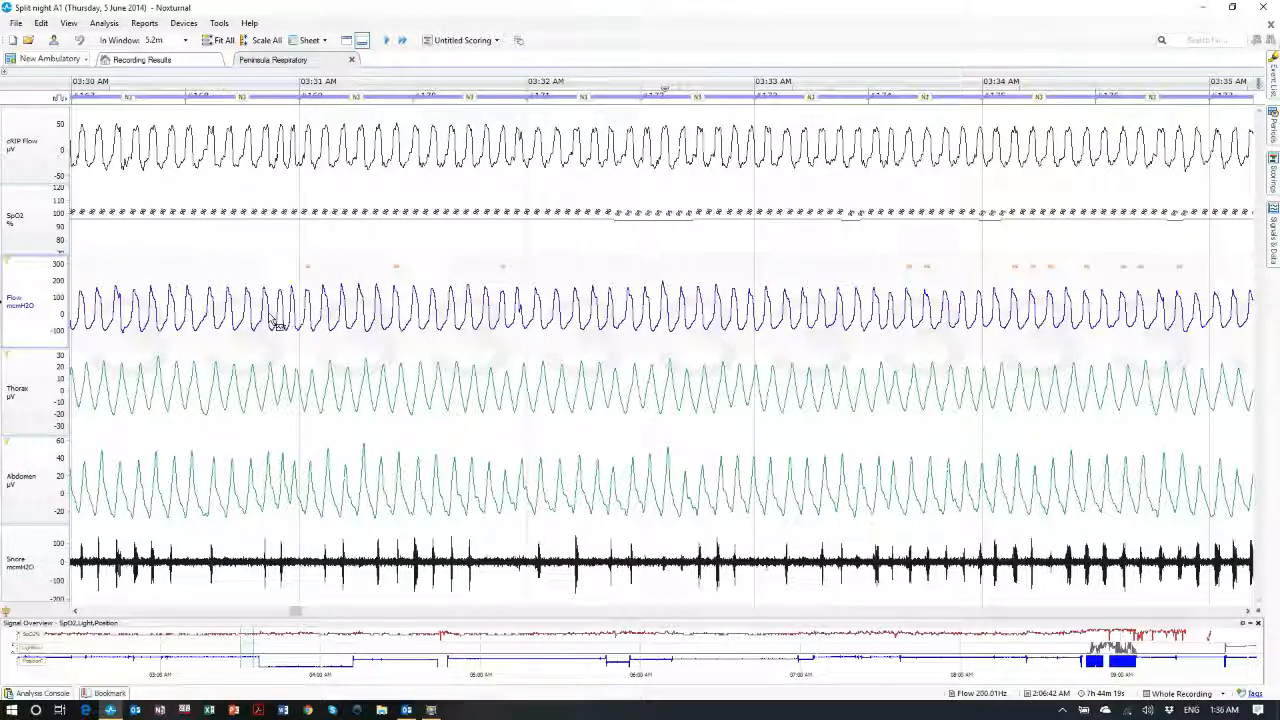
drag(275, 322, 288, 160)
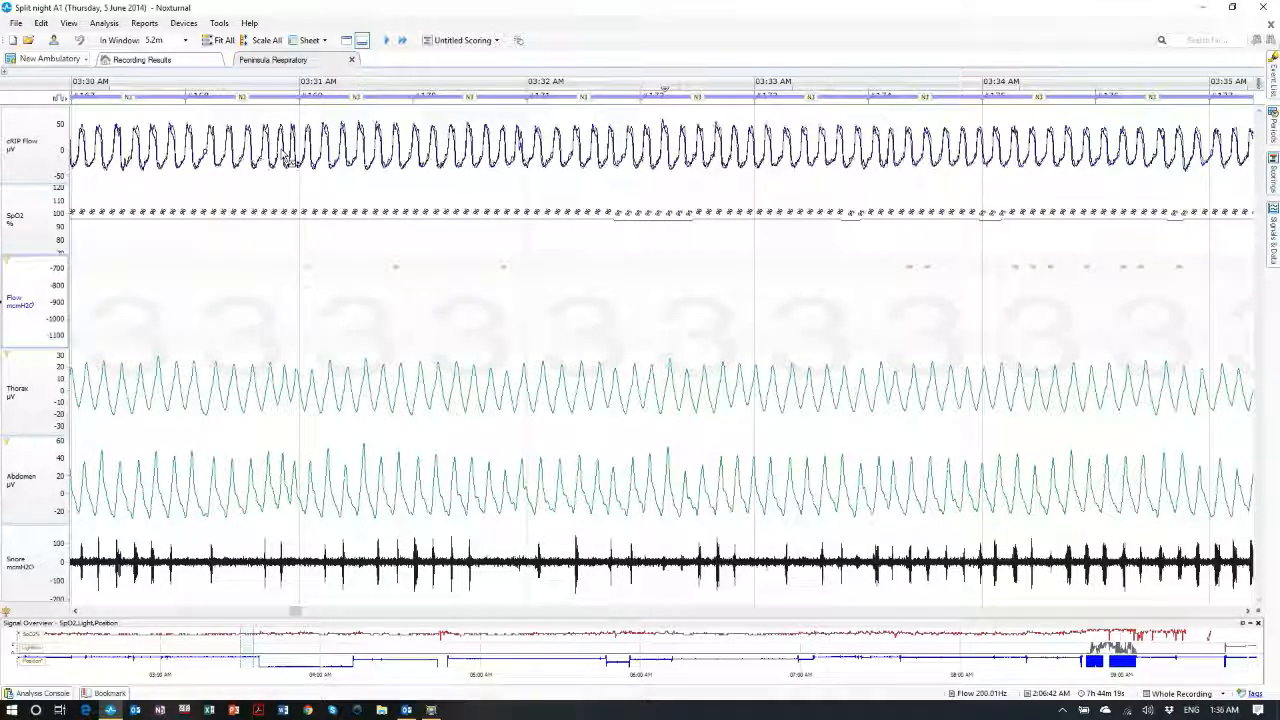
drag(287, 160, 300, 320)
Scroll further through the respiratory traces and switch to the Recording Results tab
scroll(486, 337, down, 2)
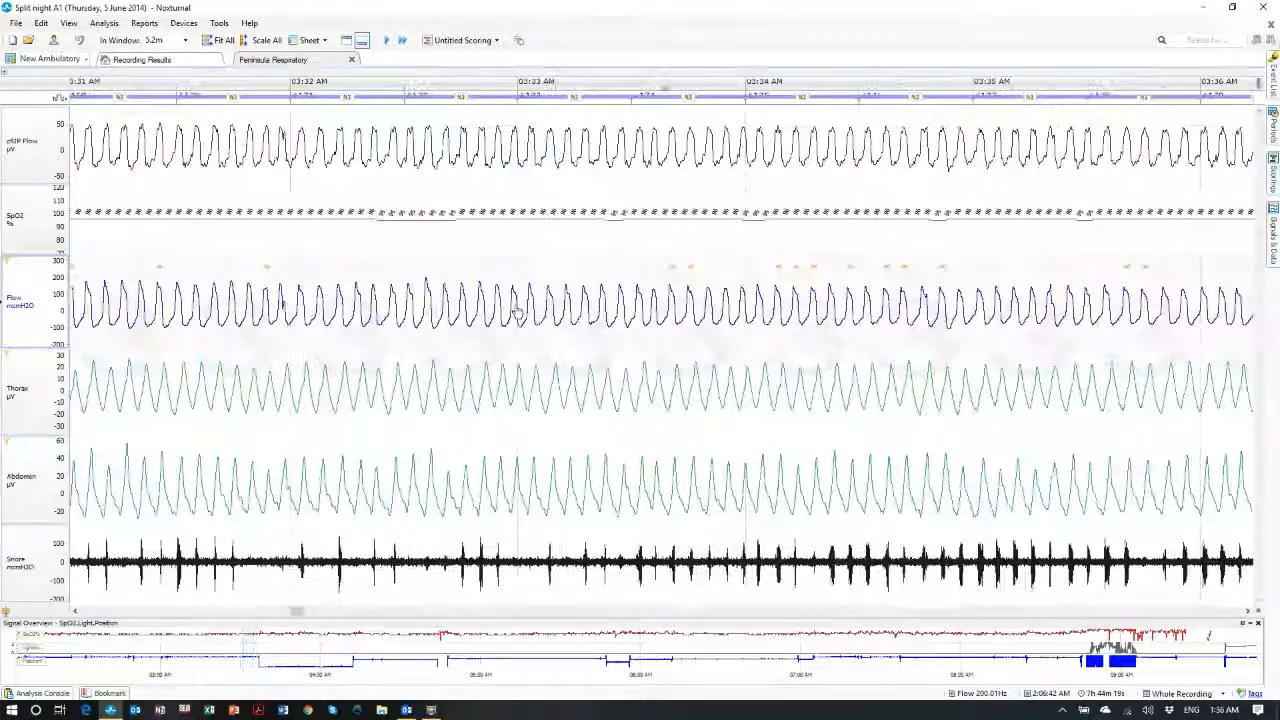
scroll(518, 316, down, 5)
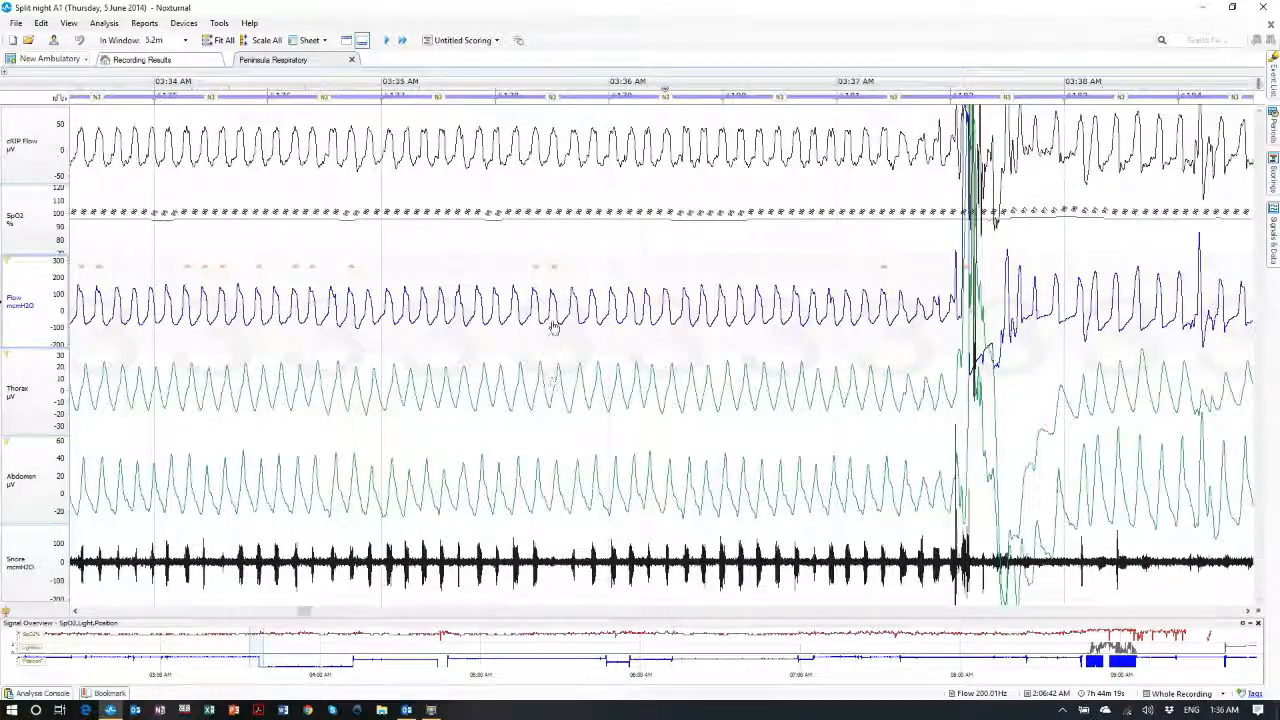
scroll(540, 322, down, 4)
scroll(560, 332, down, 1)
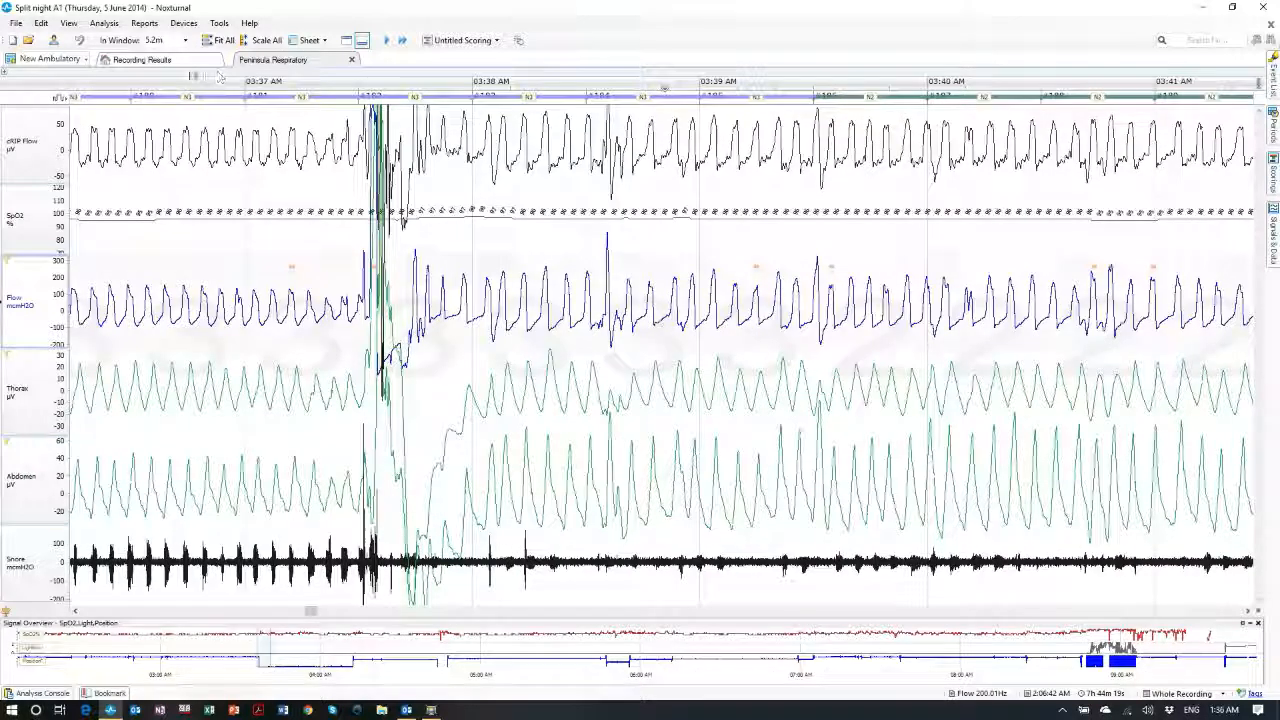
click(166, 60)
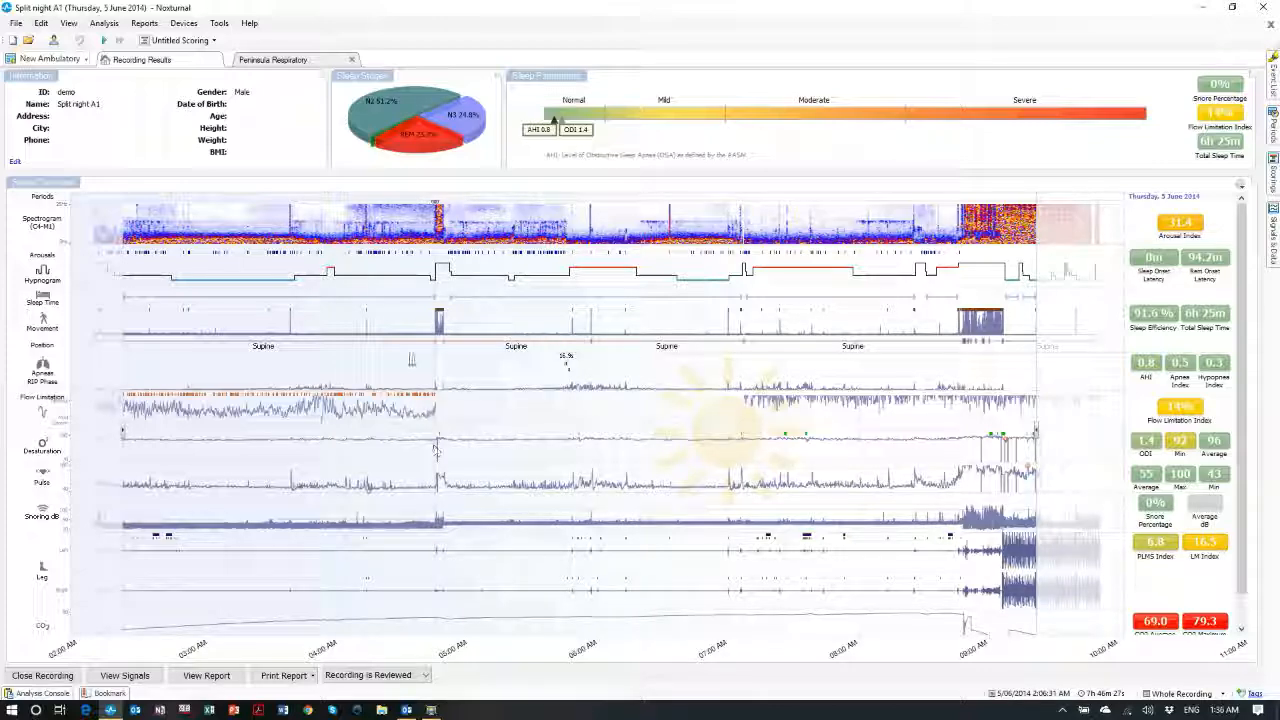
Return to the Peninsula Respiratory sheet and scroll the traces forward to about 05:18–05:22 AM
click(283, 61)
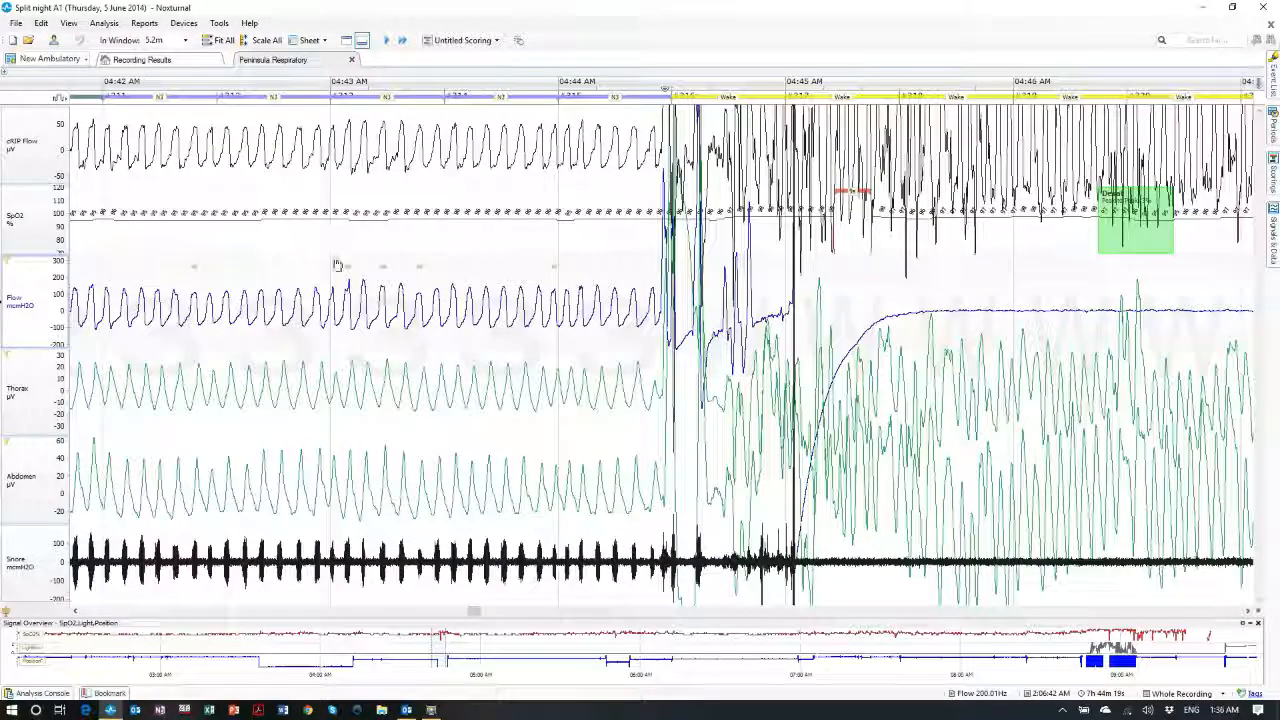
scroll(400, 300, down, 1)
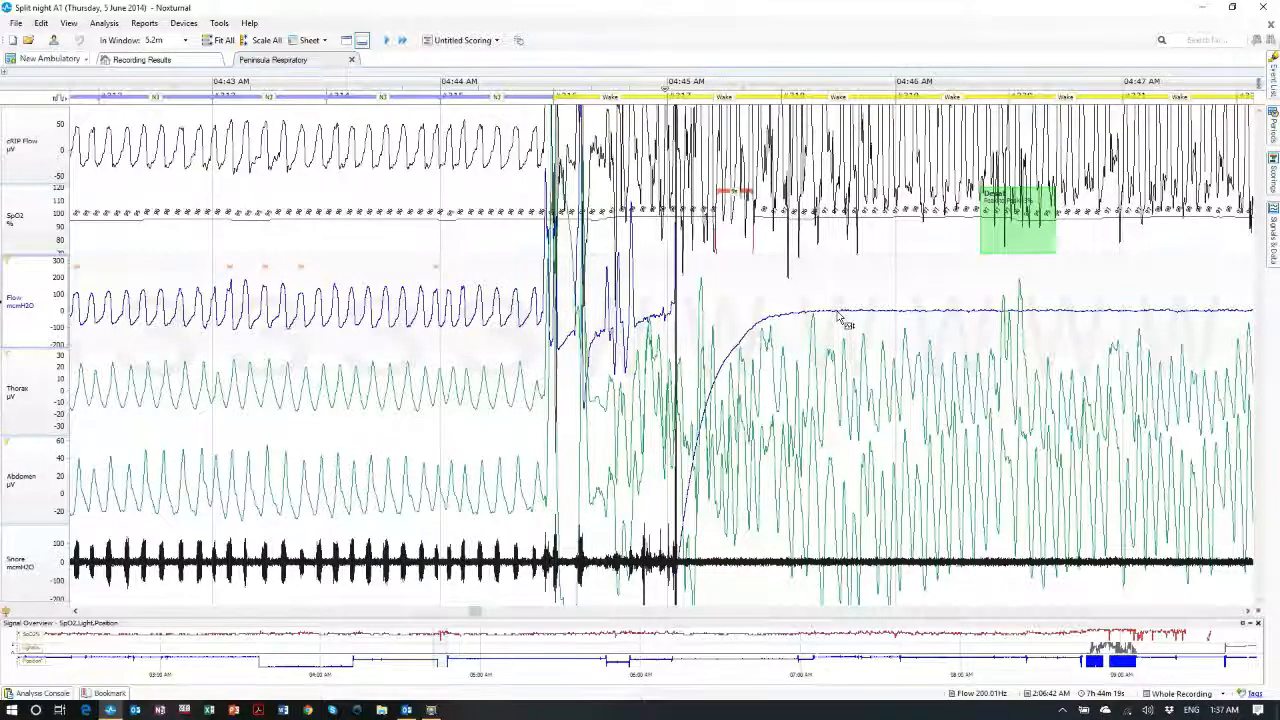
scroll(838, 318, down, 6)
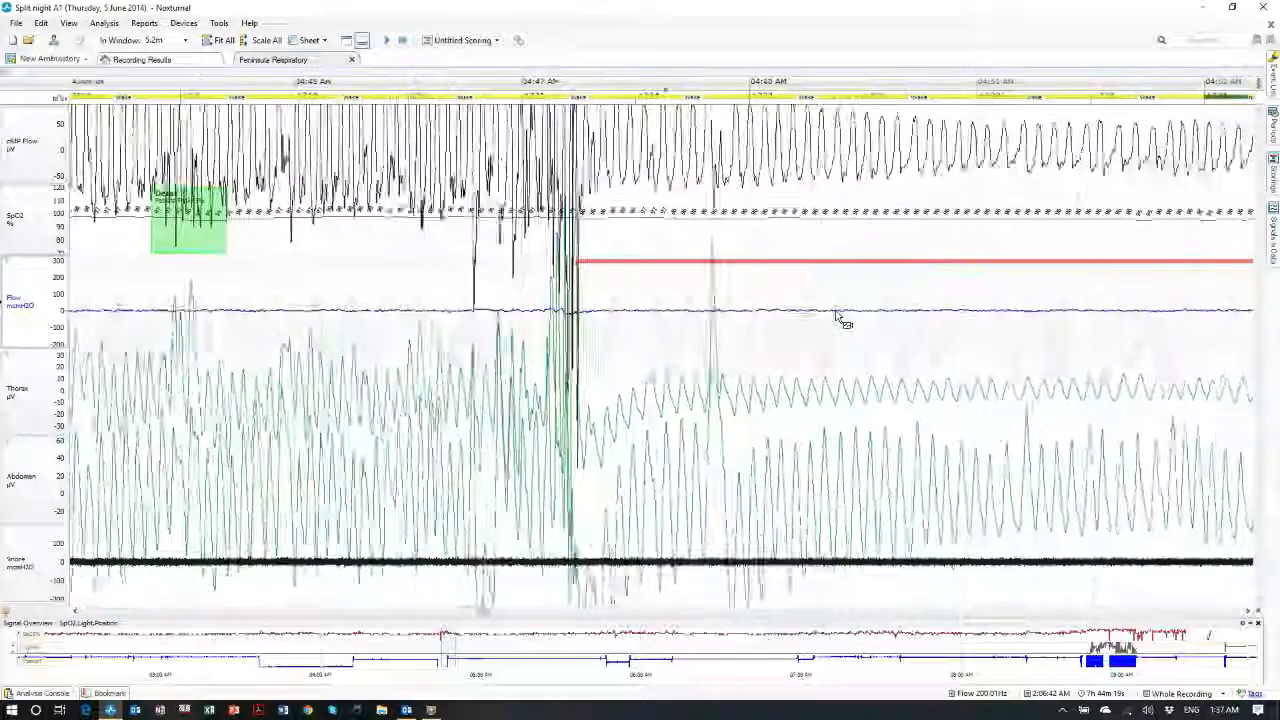
scroll(838, 318, down, 5)
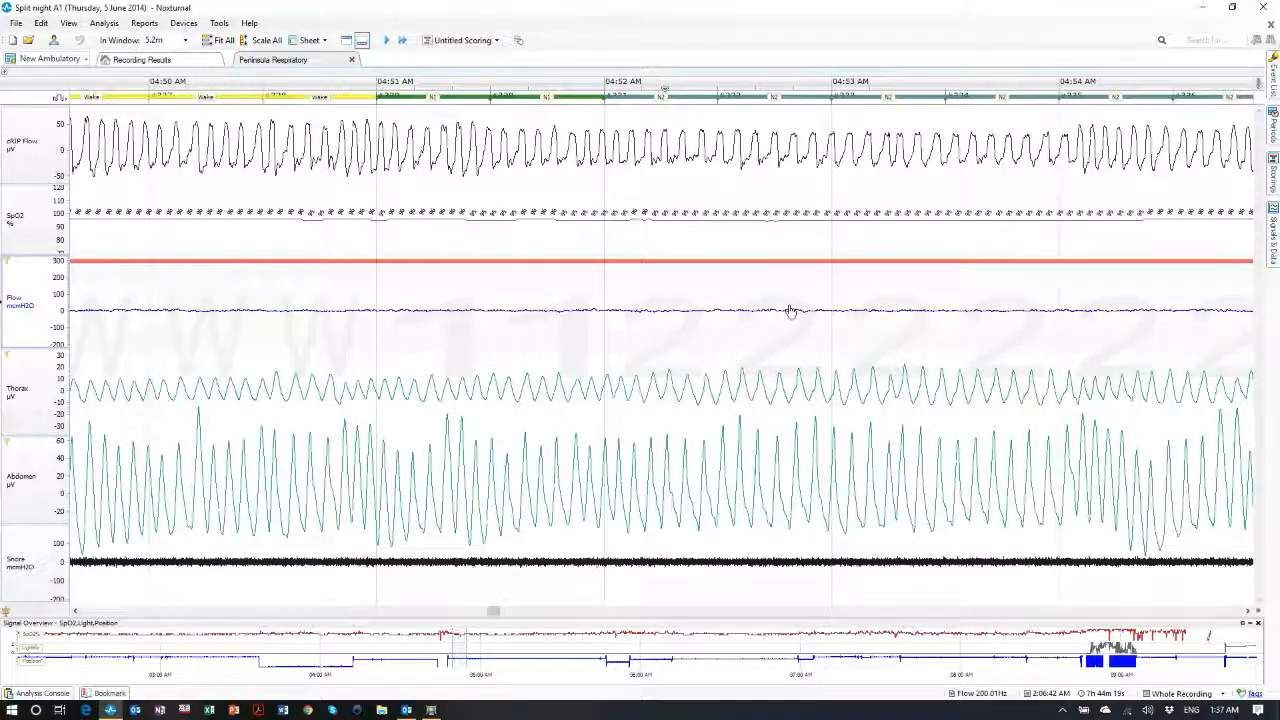
scroll(790, 311, down, 2)
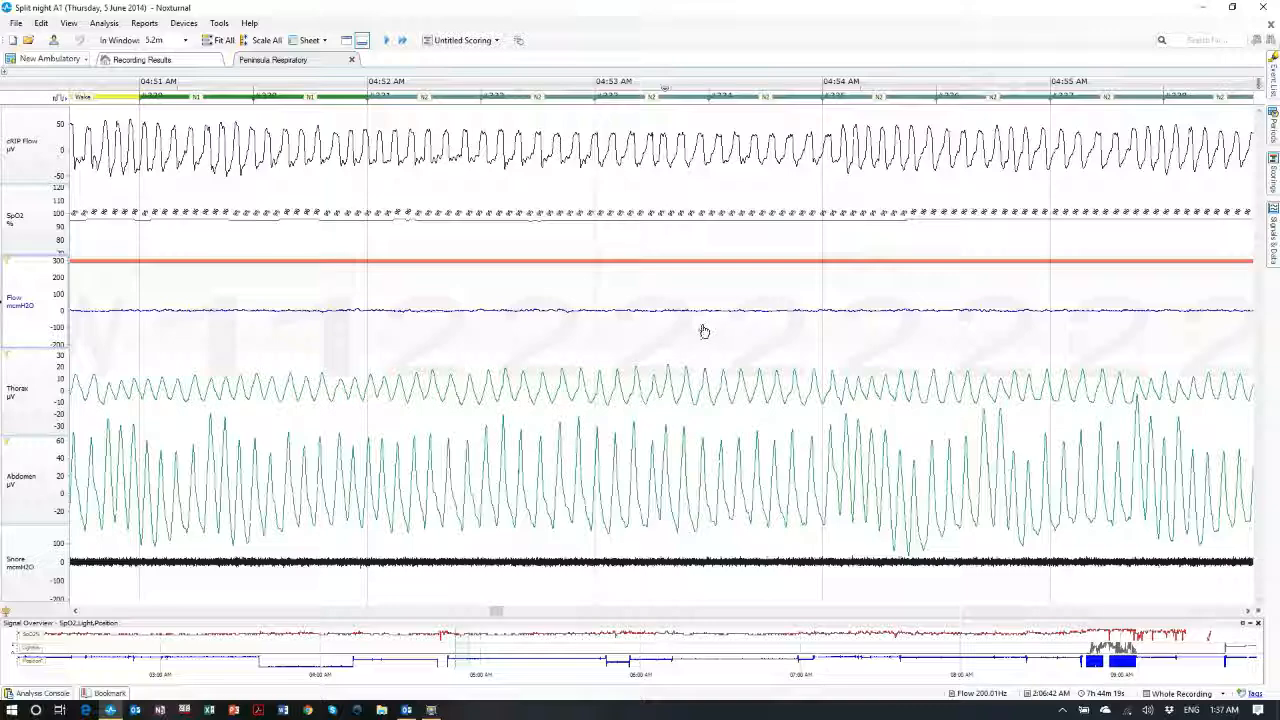
scroll(689, 351, down, 3)
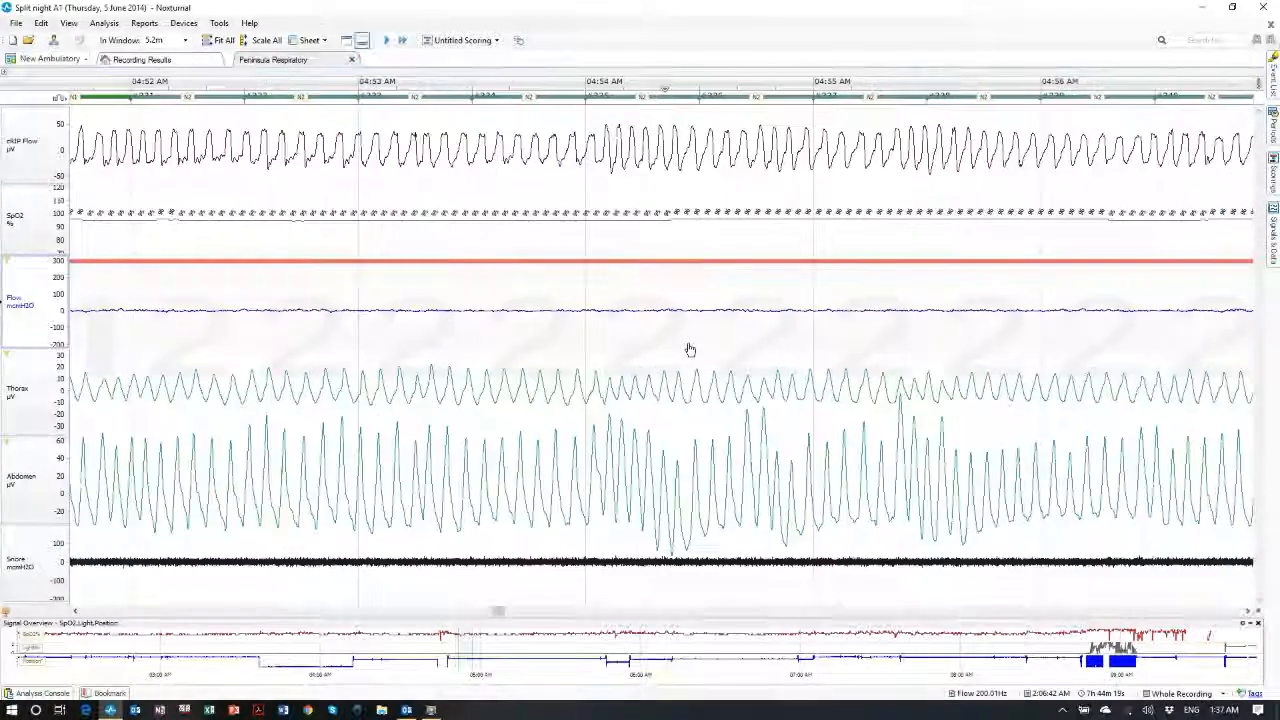
scroll(703, 174, down, 3)
scroll(705, 178, down, 4)
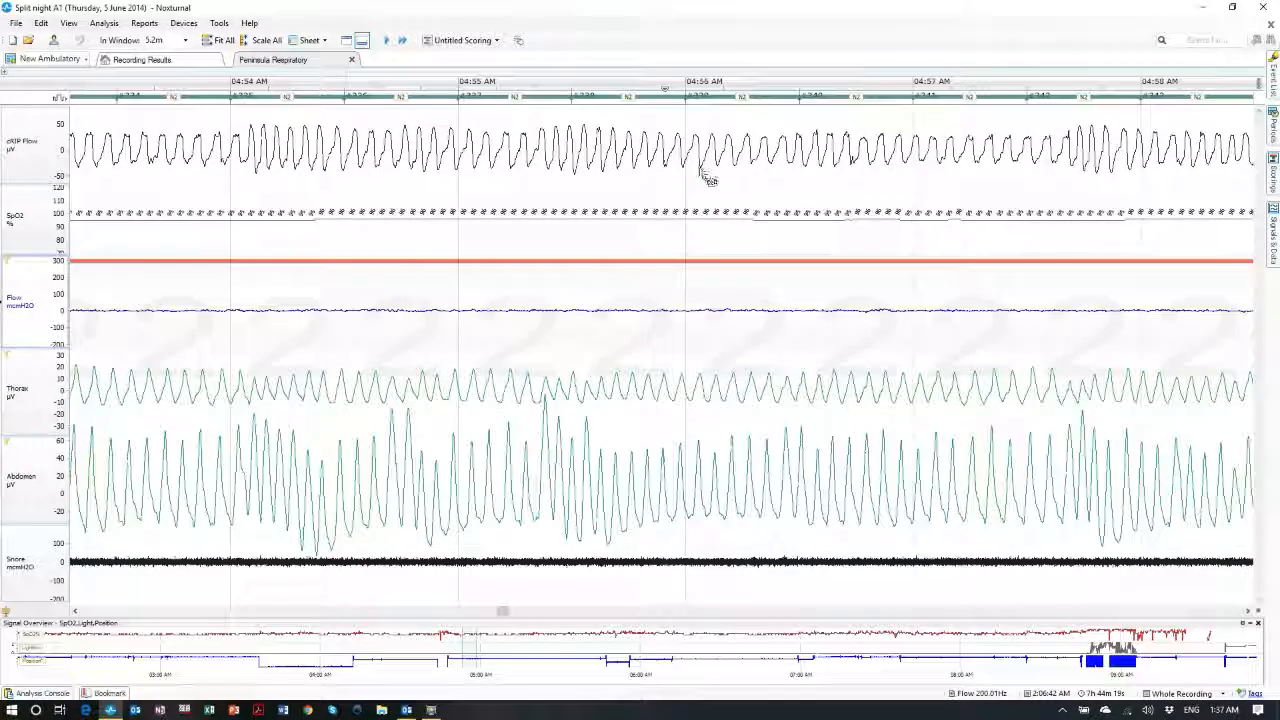
scroll(697, 171, down, 2)
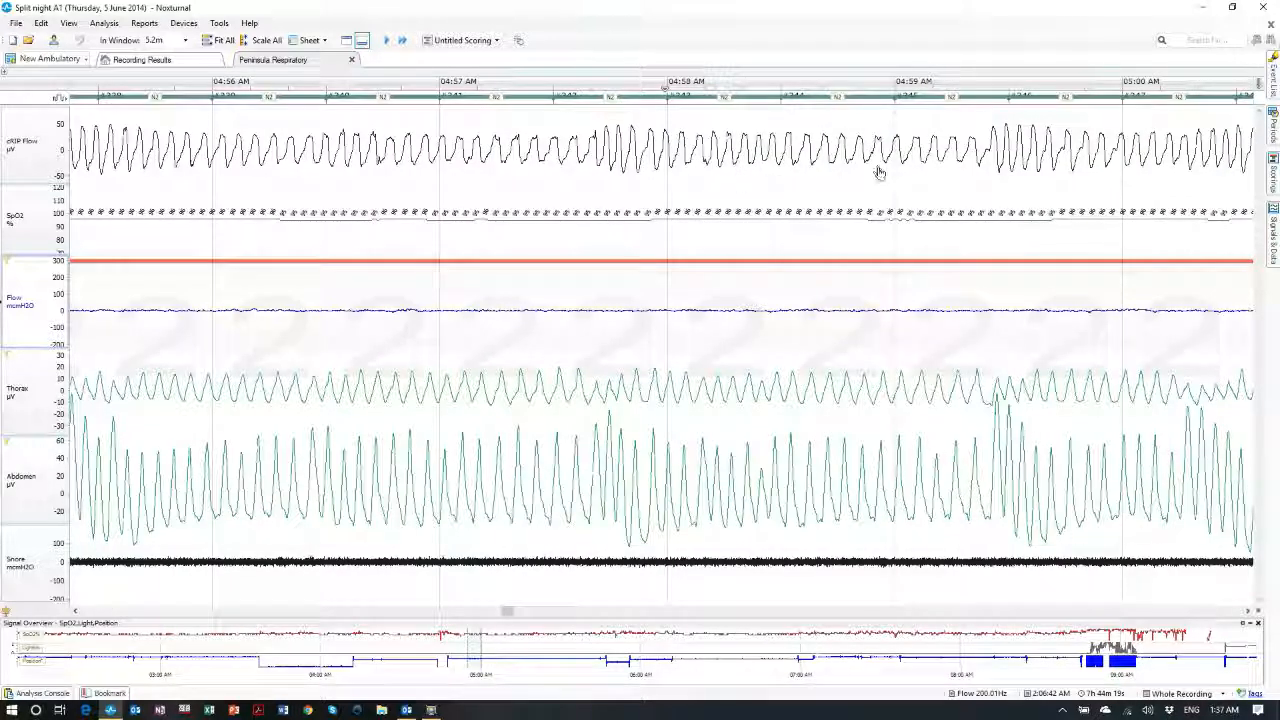
scroll(880, 195, down, 5)
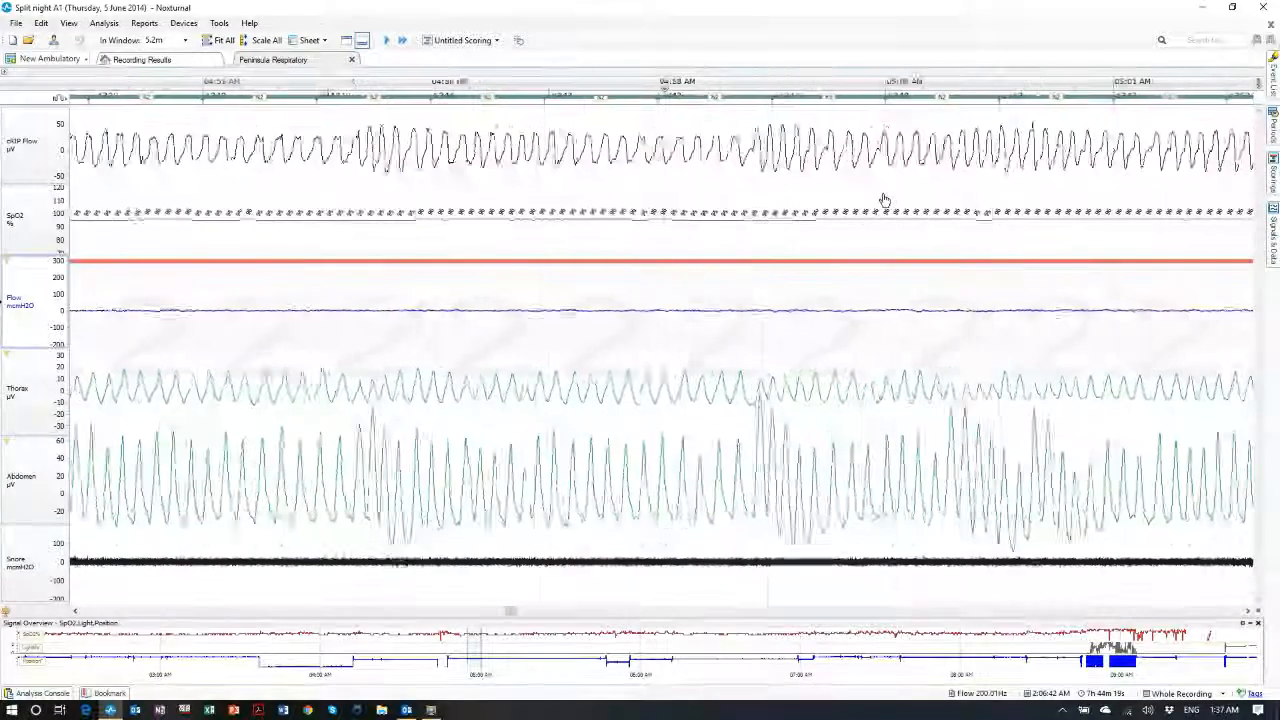
scroll(880, 195, down, 3)
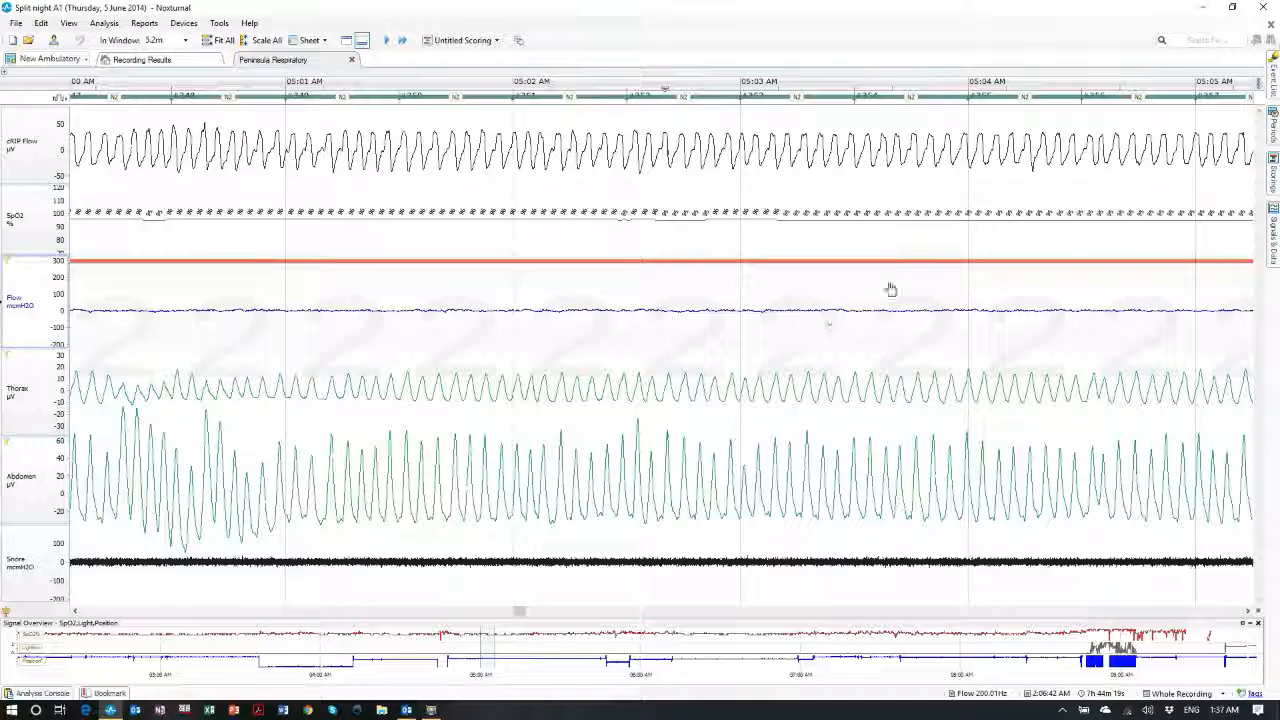
scroll(997, 168, down, 3)
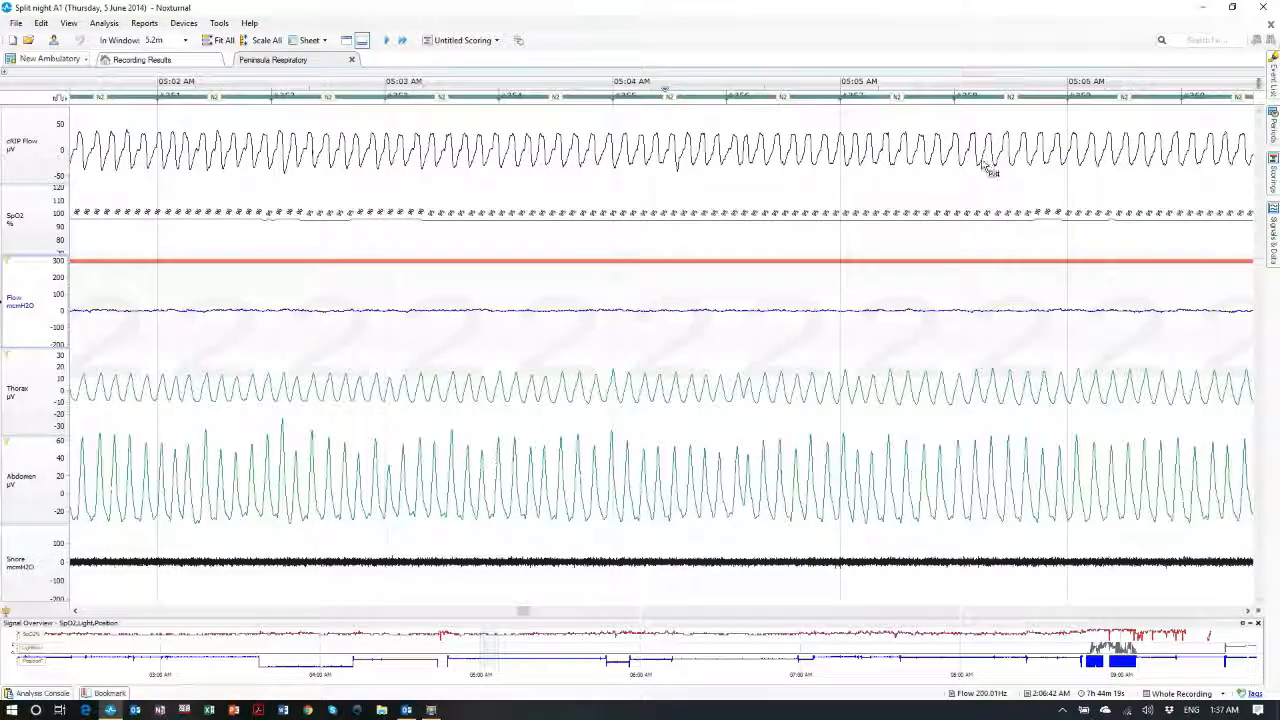
scroll(990, 170, down, 10)
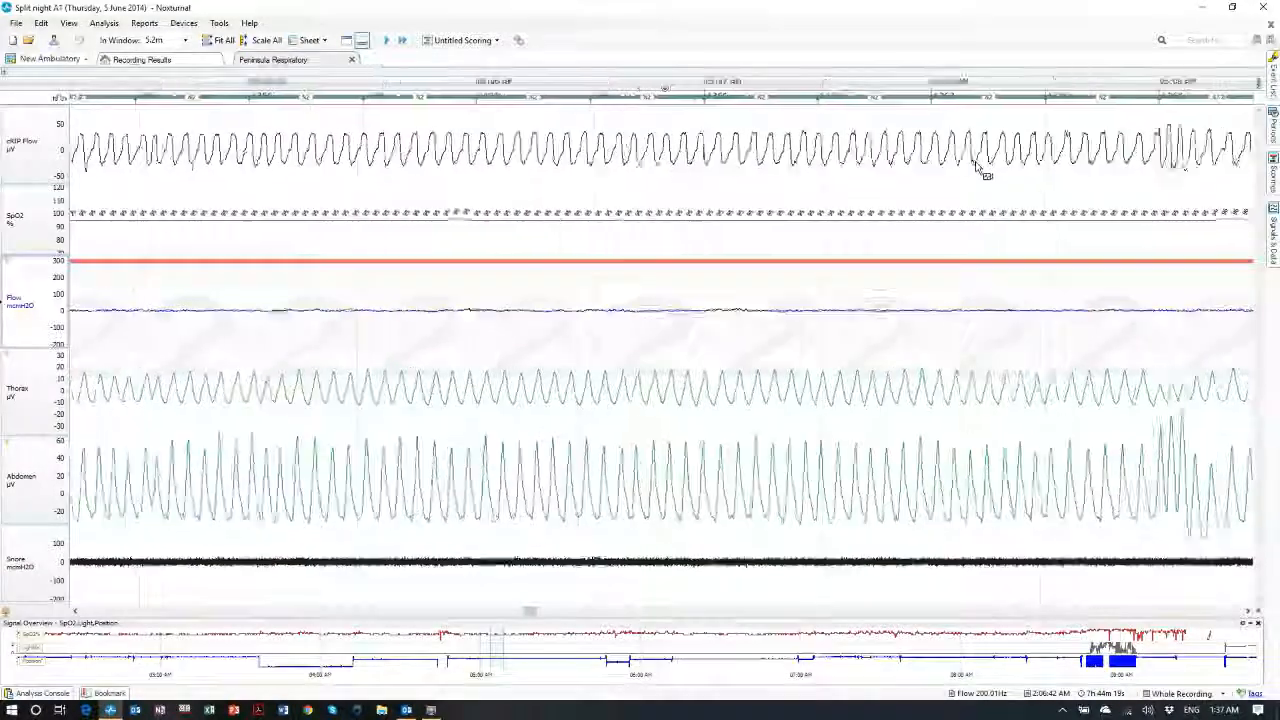
scroll(980, 170, down, 8)
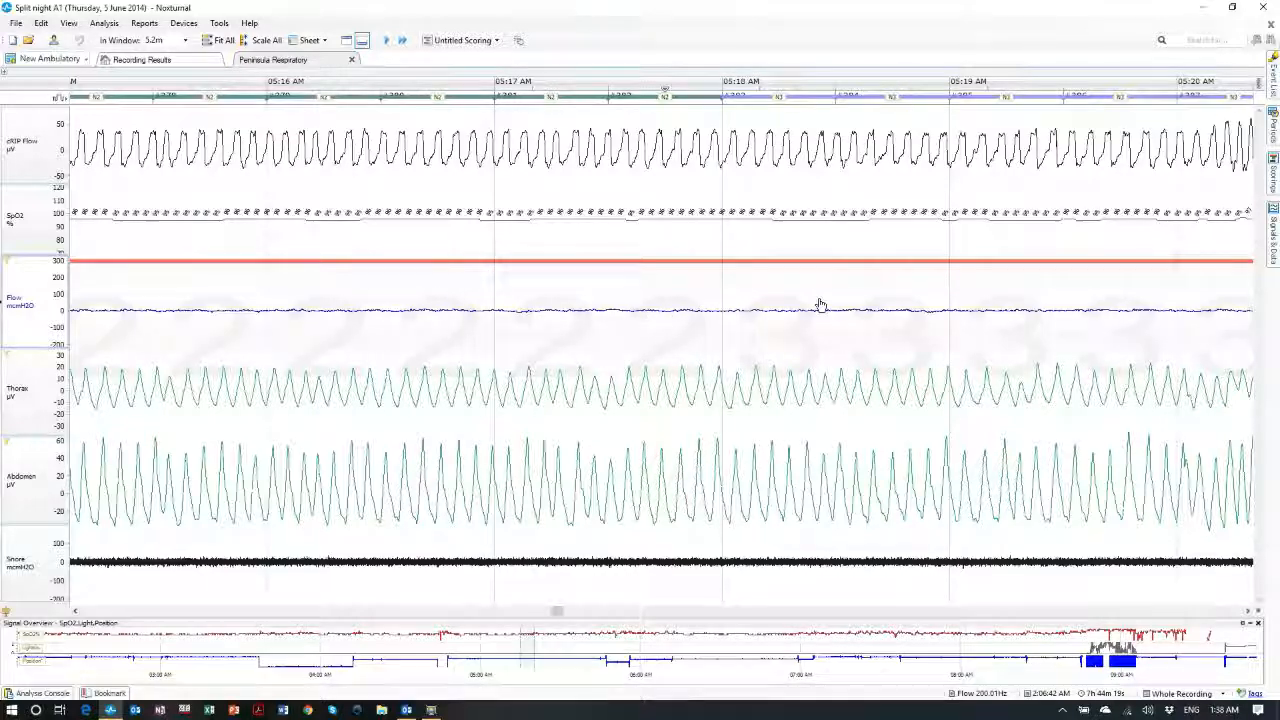
scroll(818, 306, down, 5)
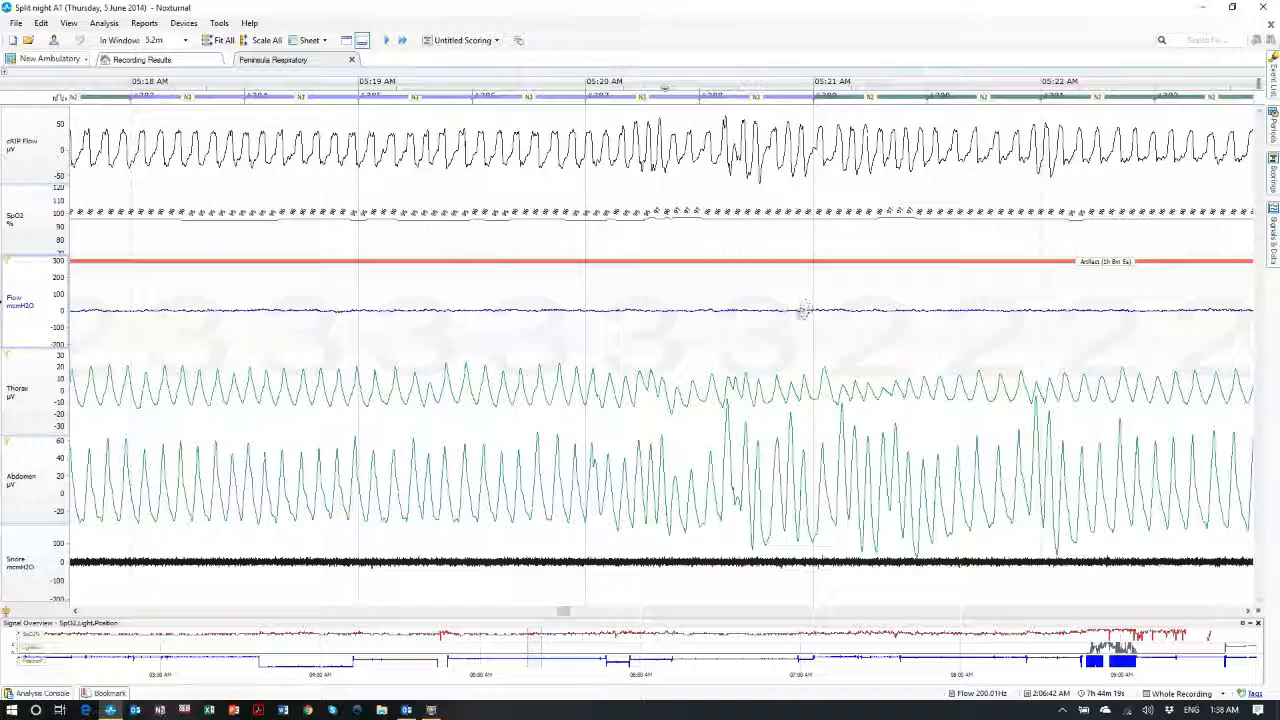
scroll(804, 310, up, 6)
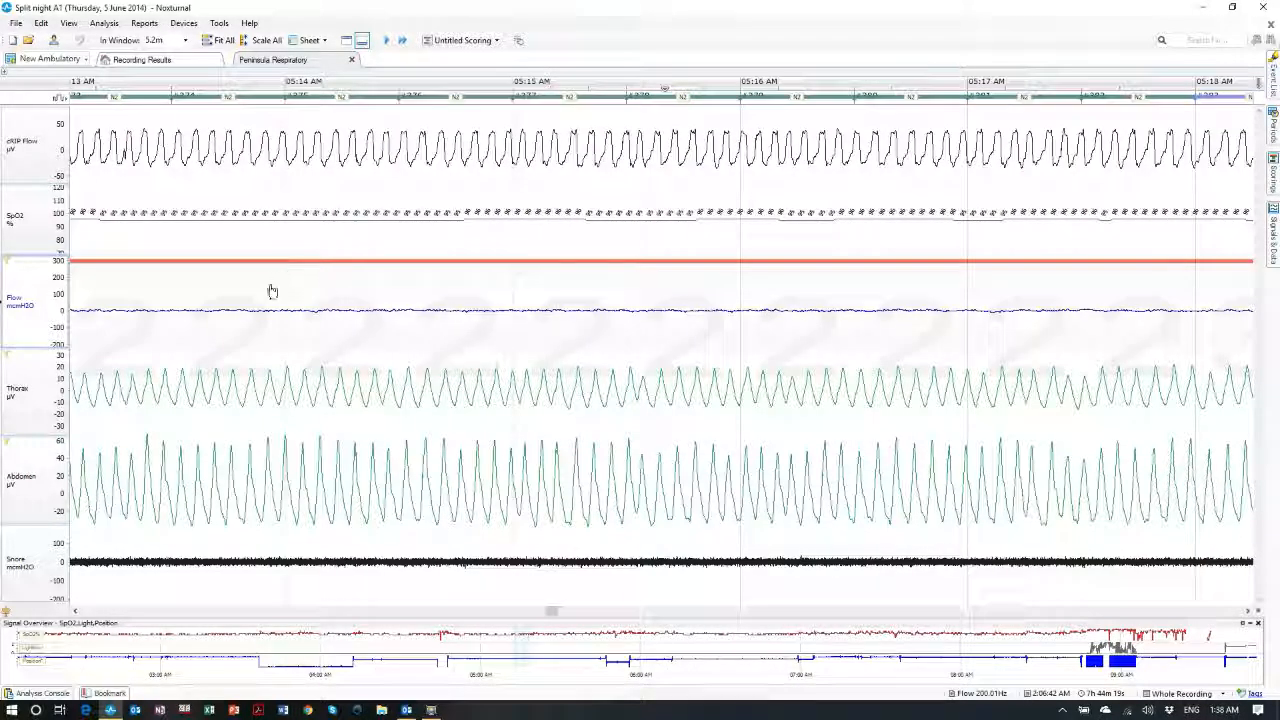
Enable Fill Plot in the Thorax channel's signal properties so its trace draws filled in green
right_click(15, 398)
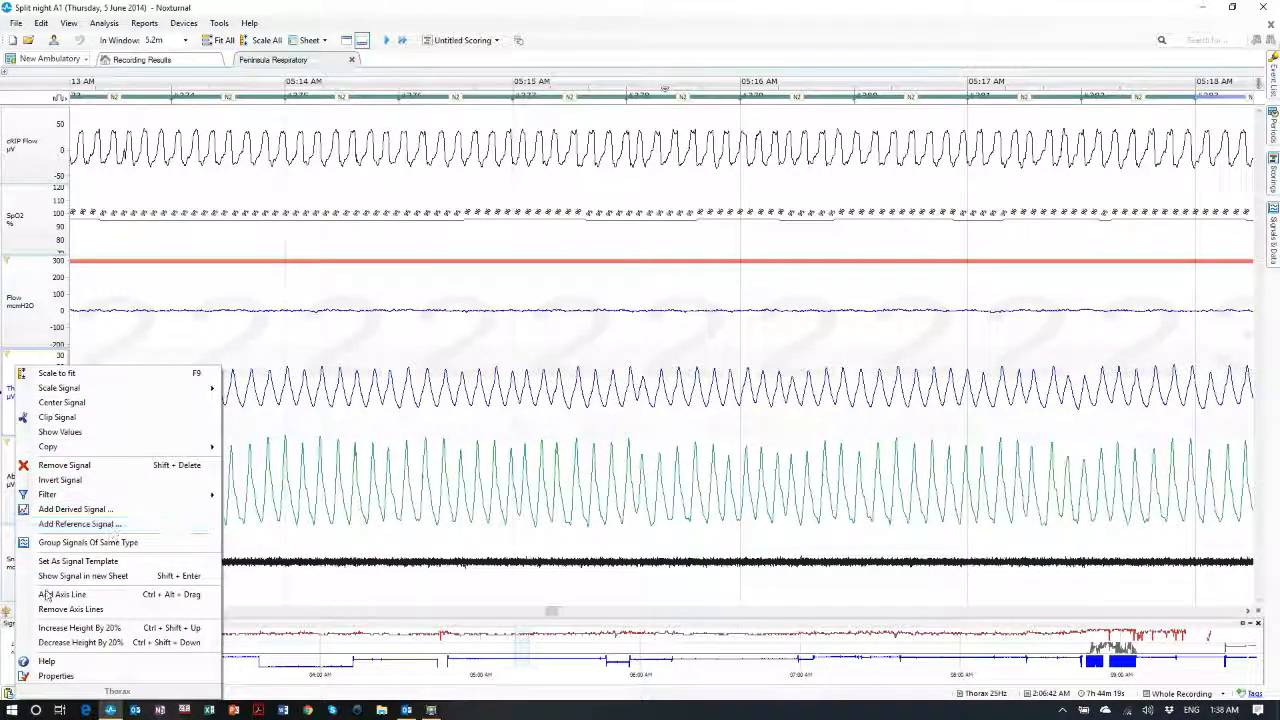
click(46, 679)
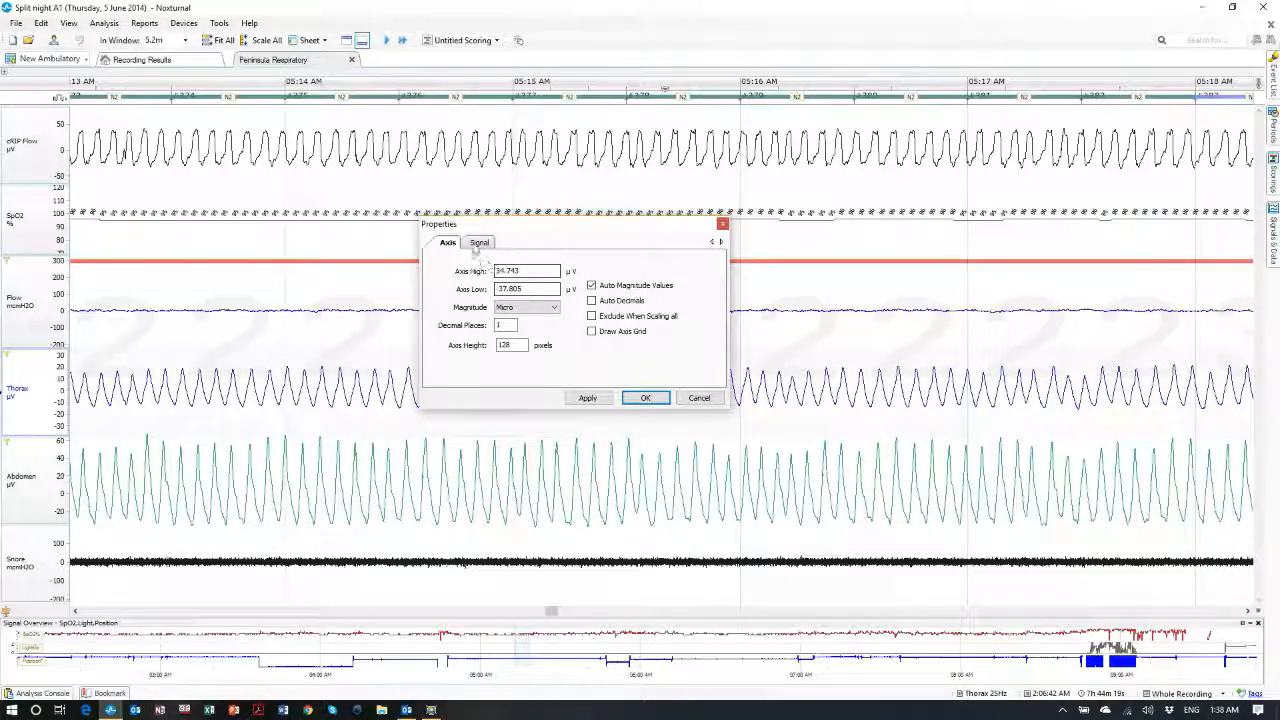
click(479, 242)
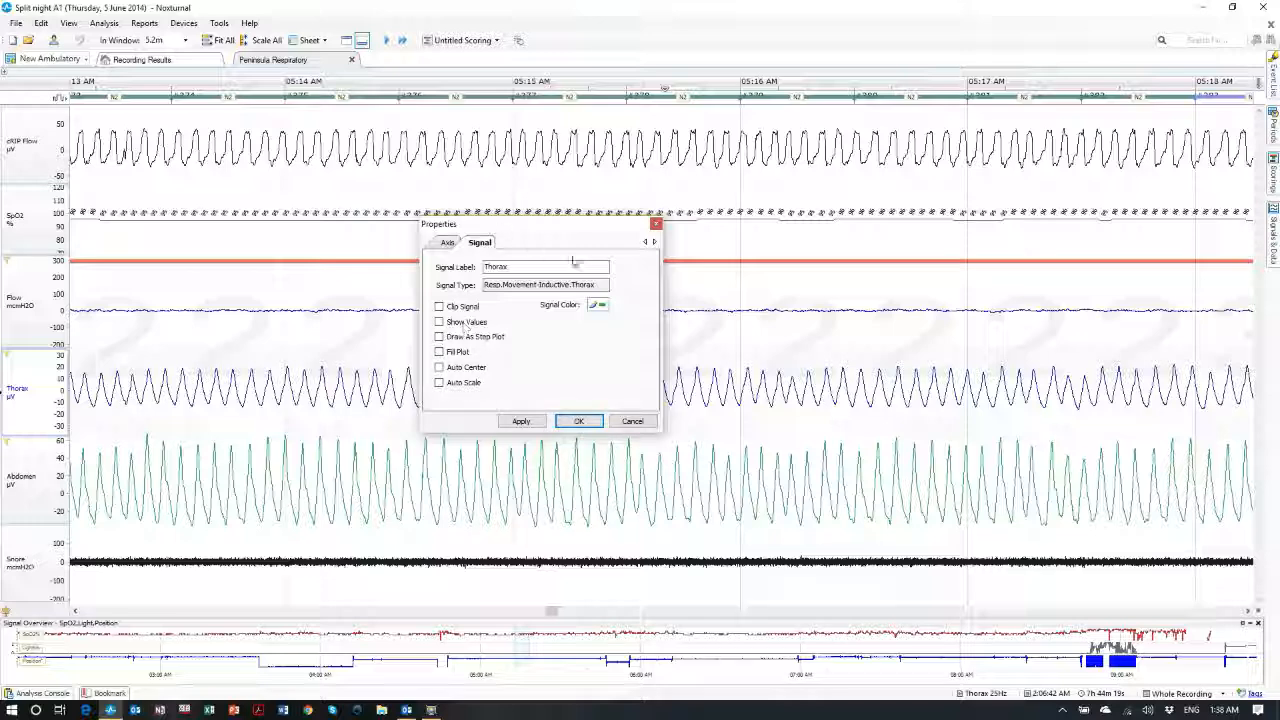
click(600, 305)
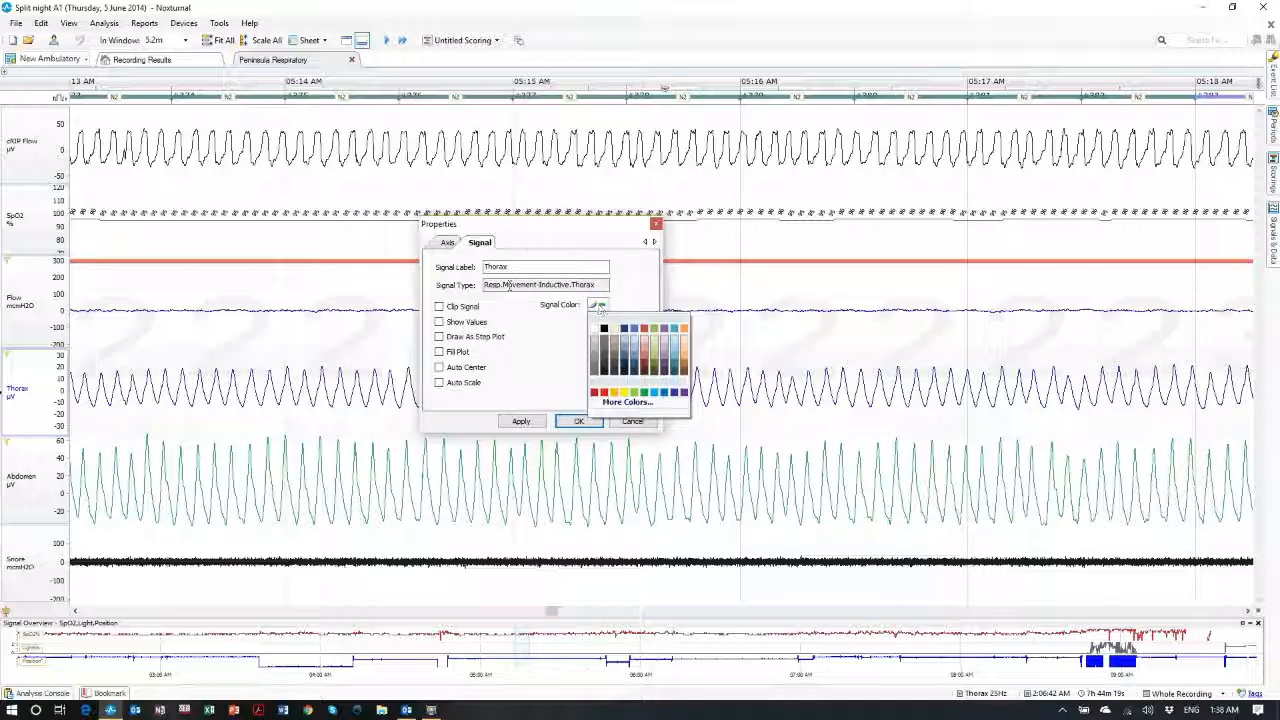
click(441, 355)
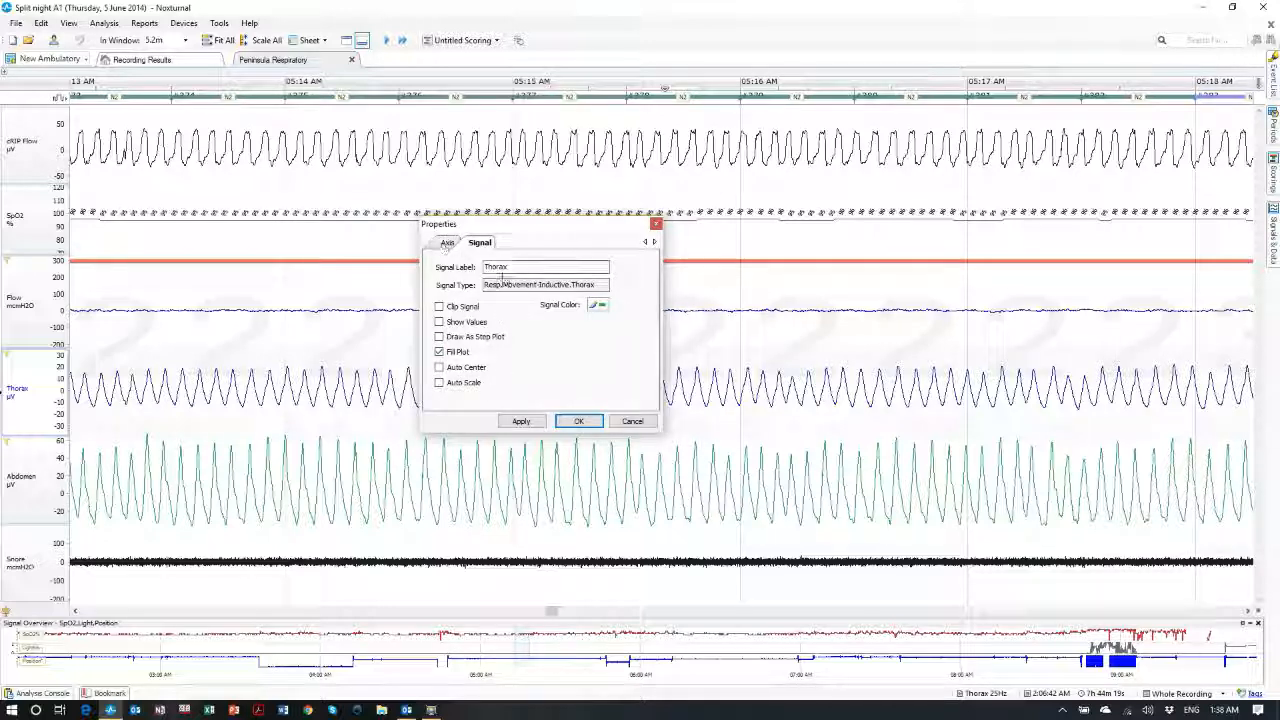
click(524, 267)
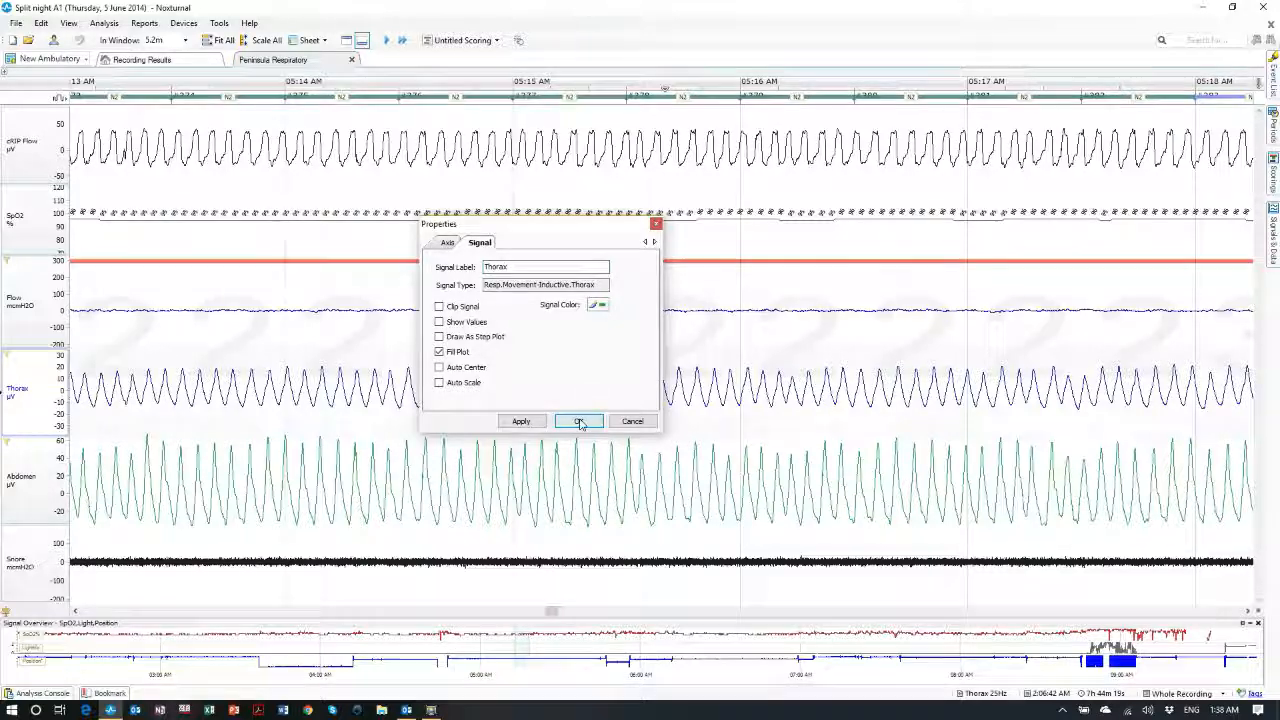
click(580, 424)
click(401, 251)
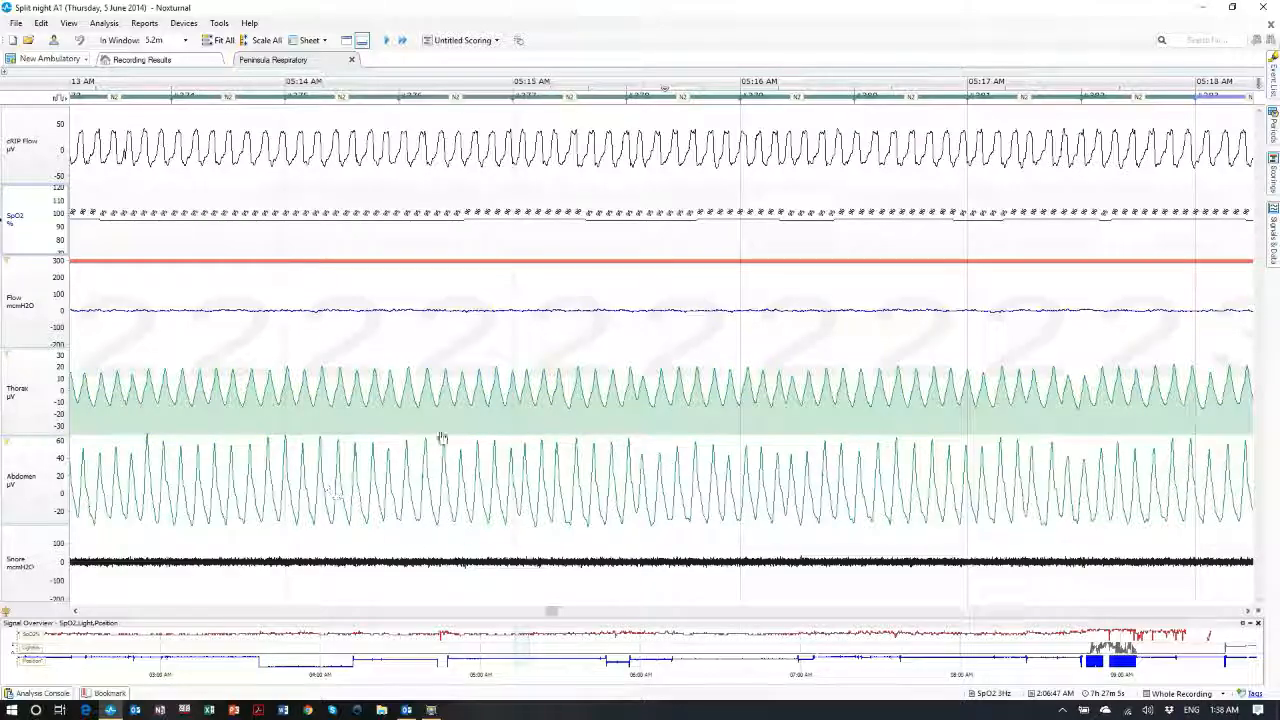
Scroll to just after 05:22 AM and score a 35.5-second span of cRIP Flow as a hypopnea
scroll(440, 437, down, 5)
scroll(442, 429, down, 3)
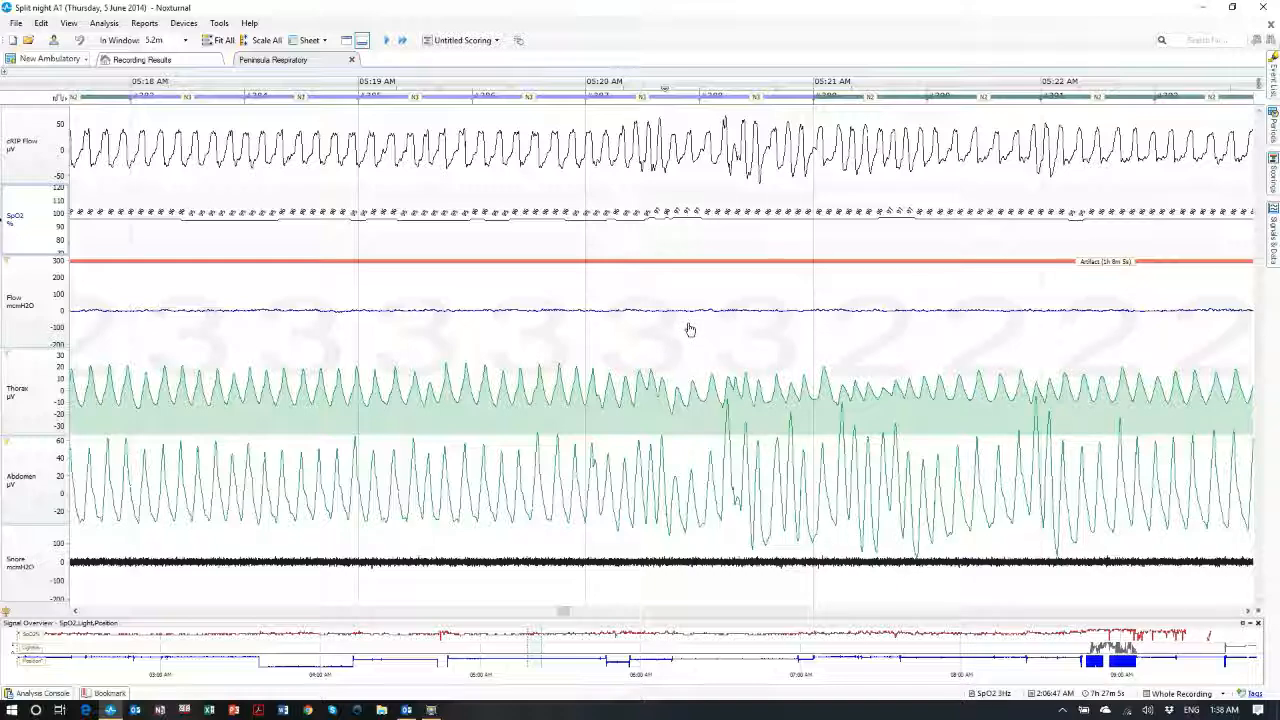
scroll(614, 484, down, 5)
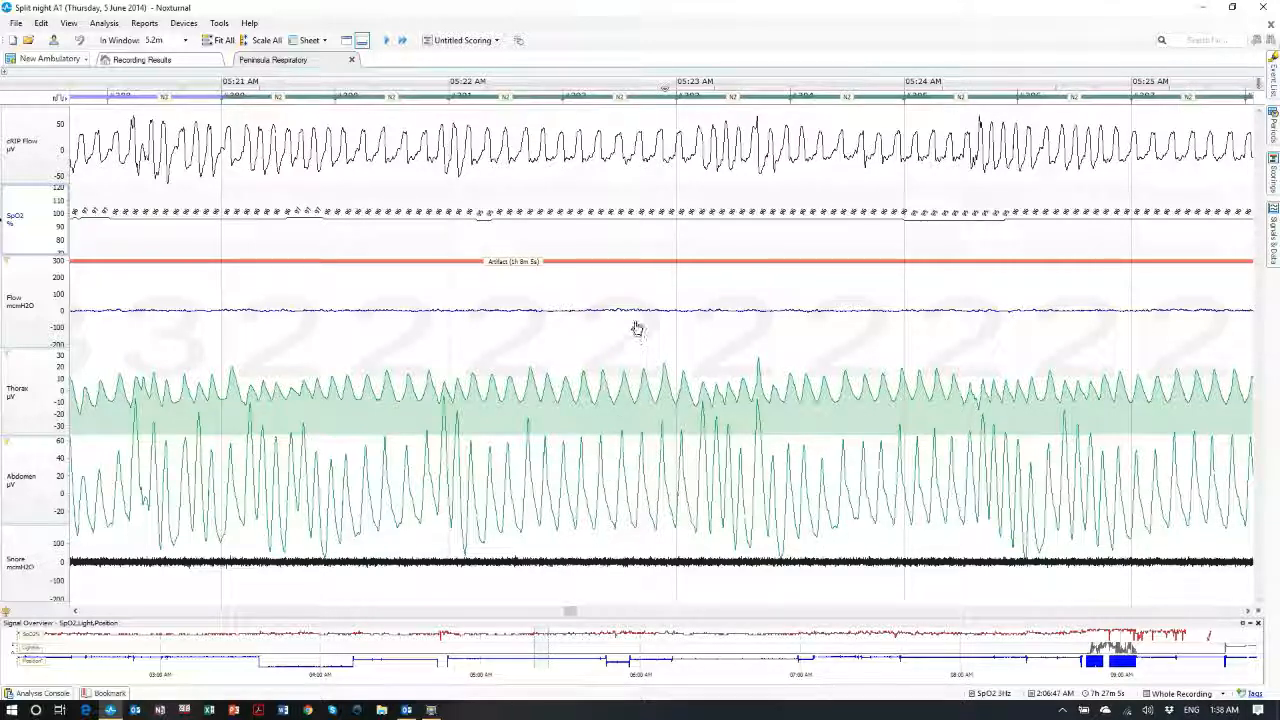
scroll(620, 334, down, 2)
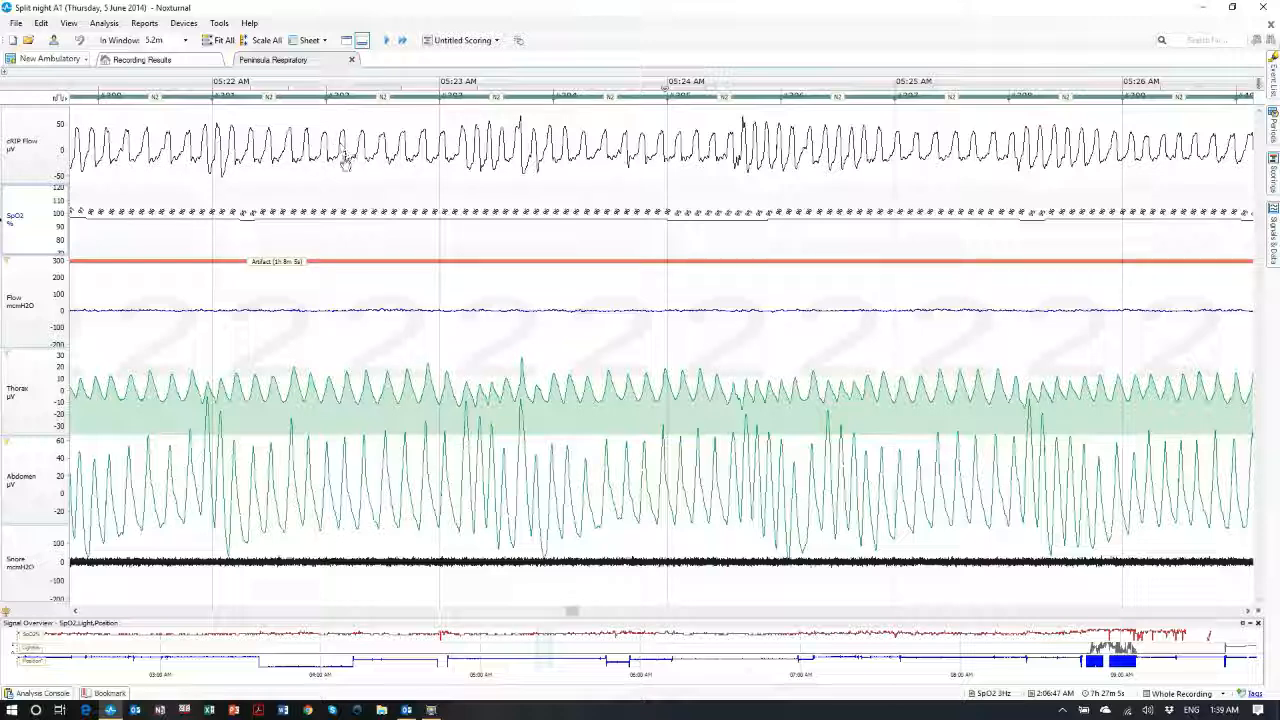
drag(303, 163, 440, 168)
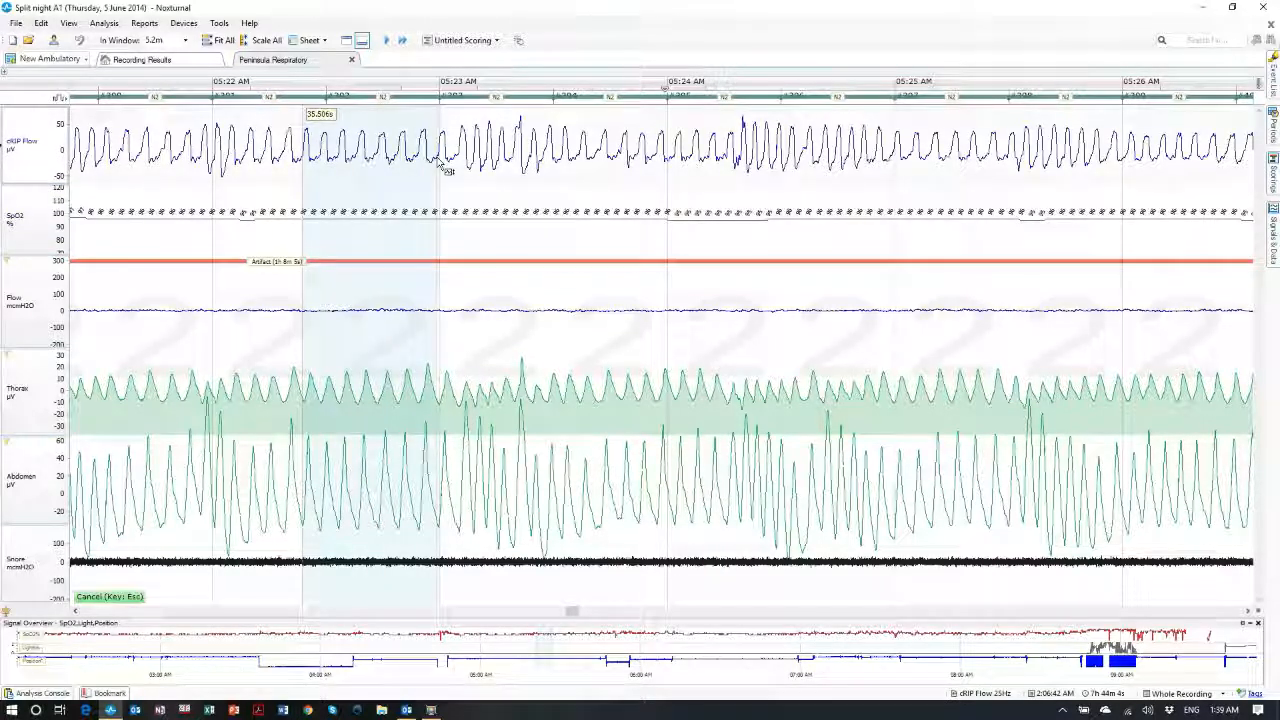
key(h)
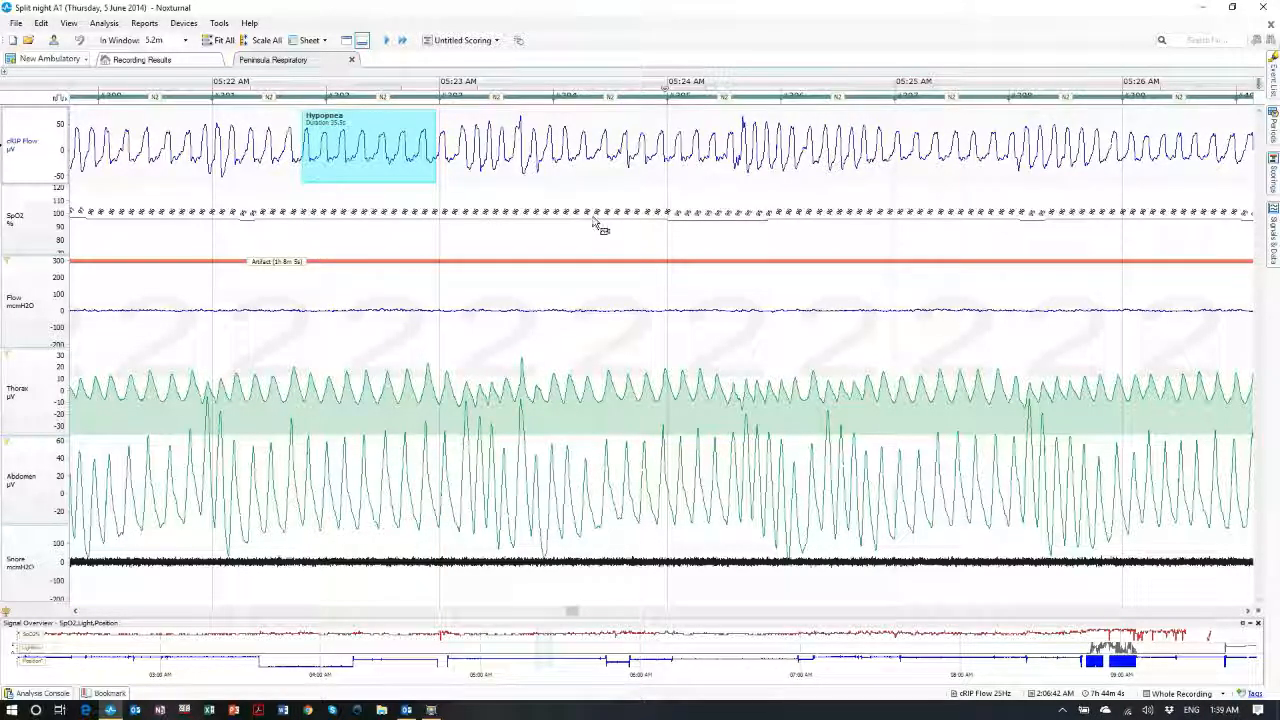
click(41, 22)
mouse_move(75, 168)
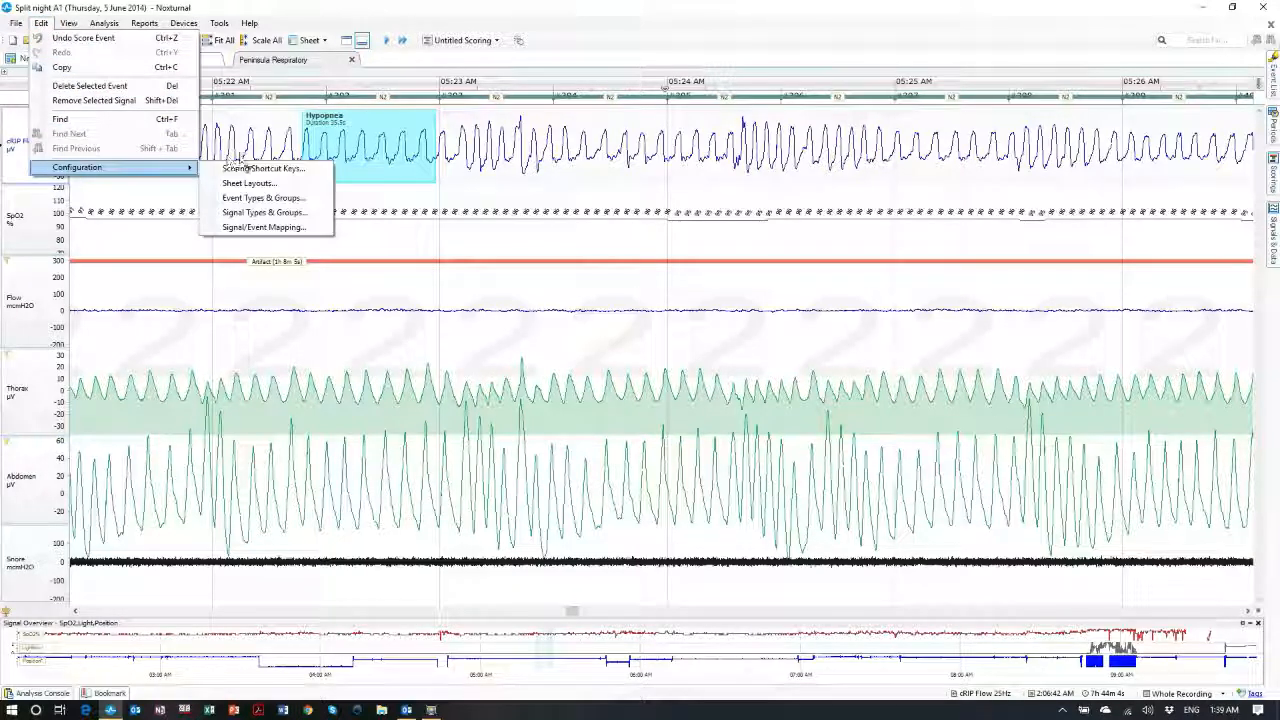
click(300, 172)
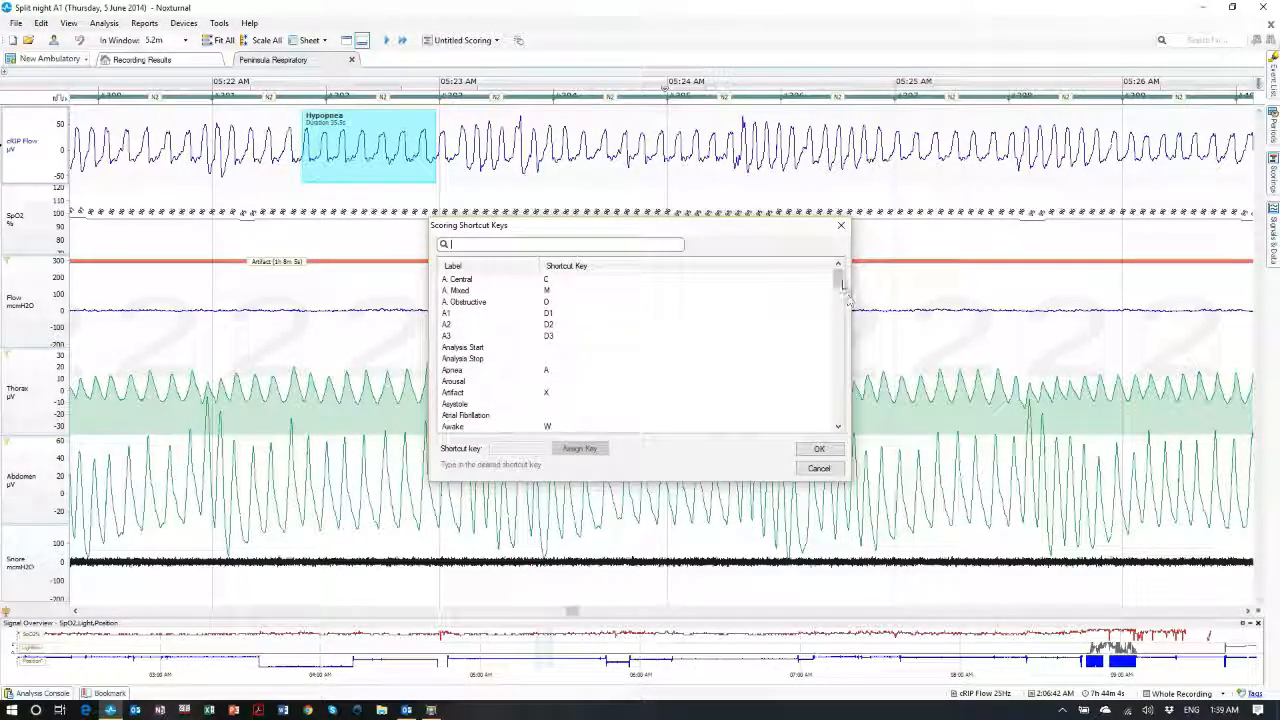
drag(838, 280, 838, 410)
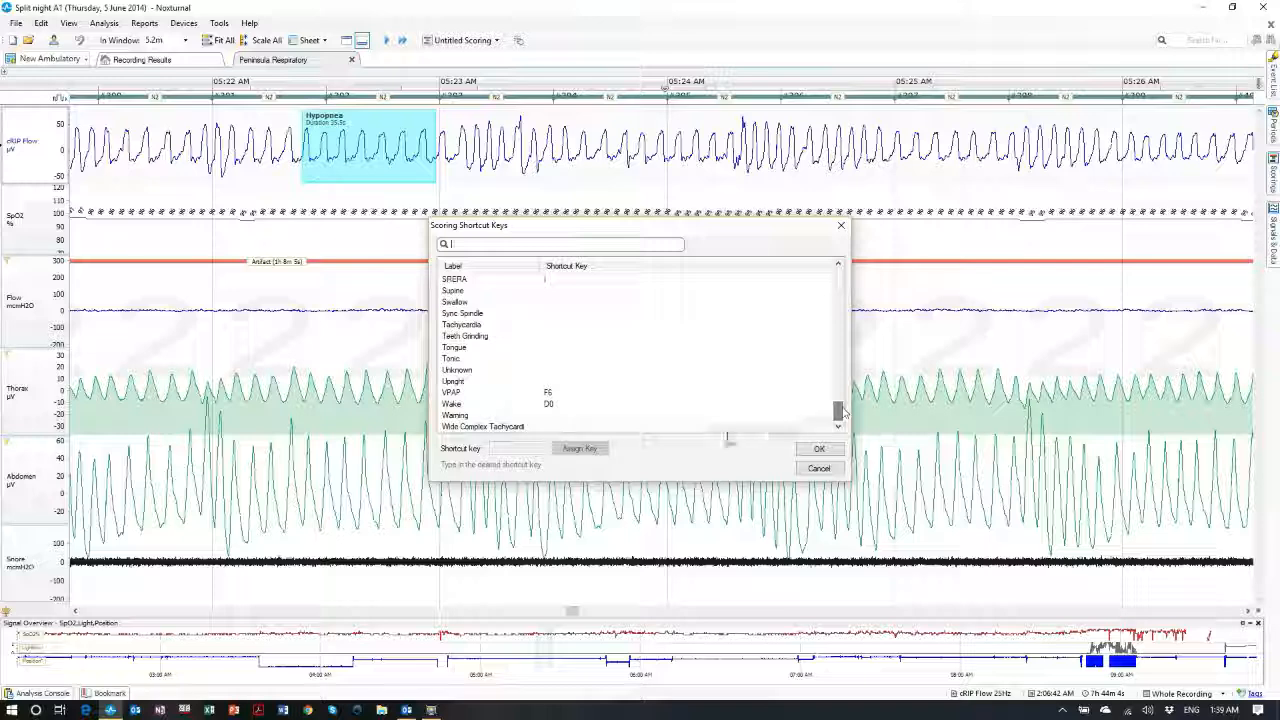
click(820, 470)
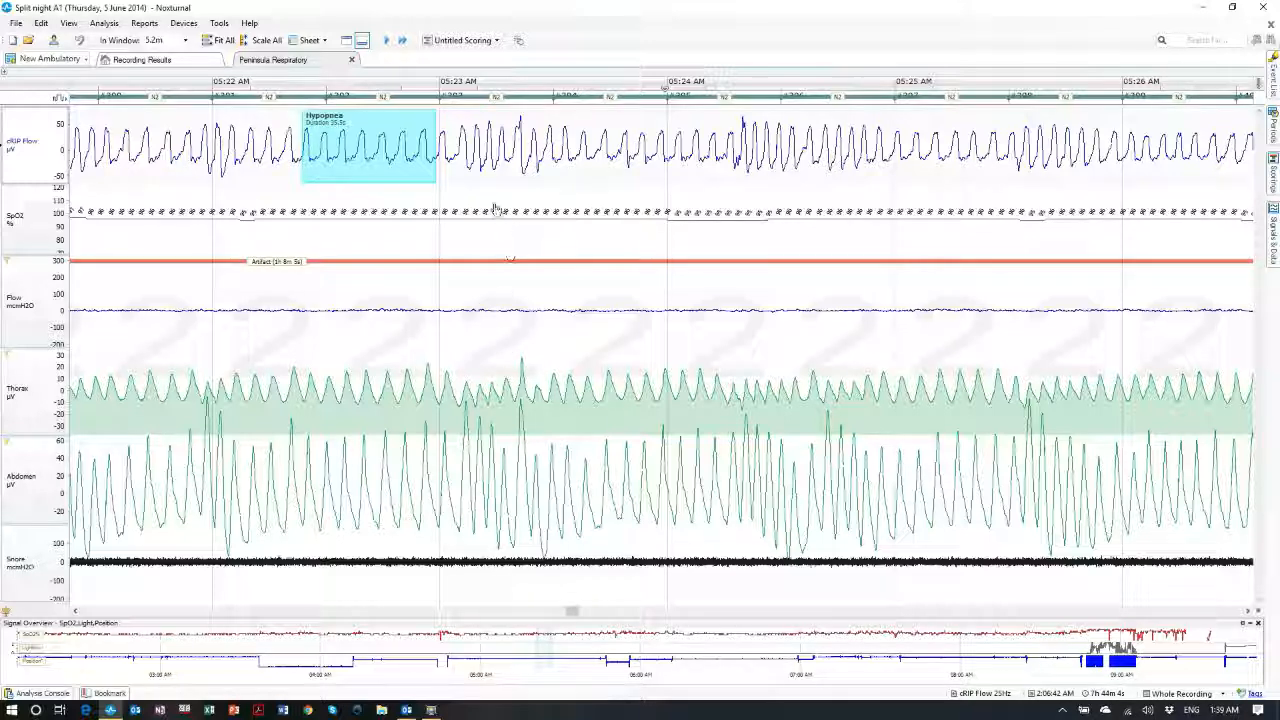
Delete the old hypopnea and mark four new hypopneas over the cRIP Flow reductions
key(Delete)
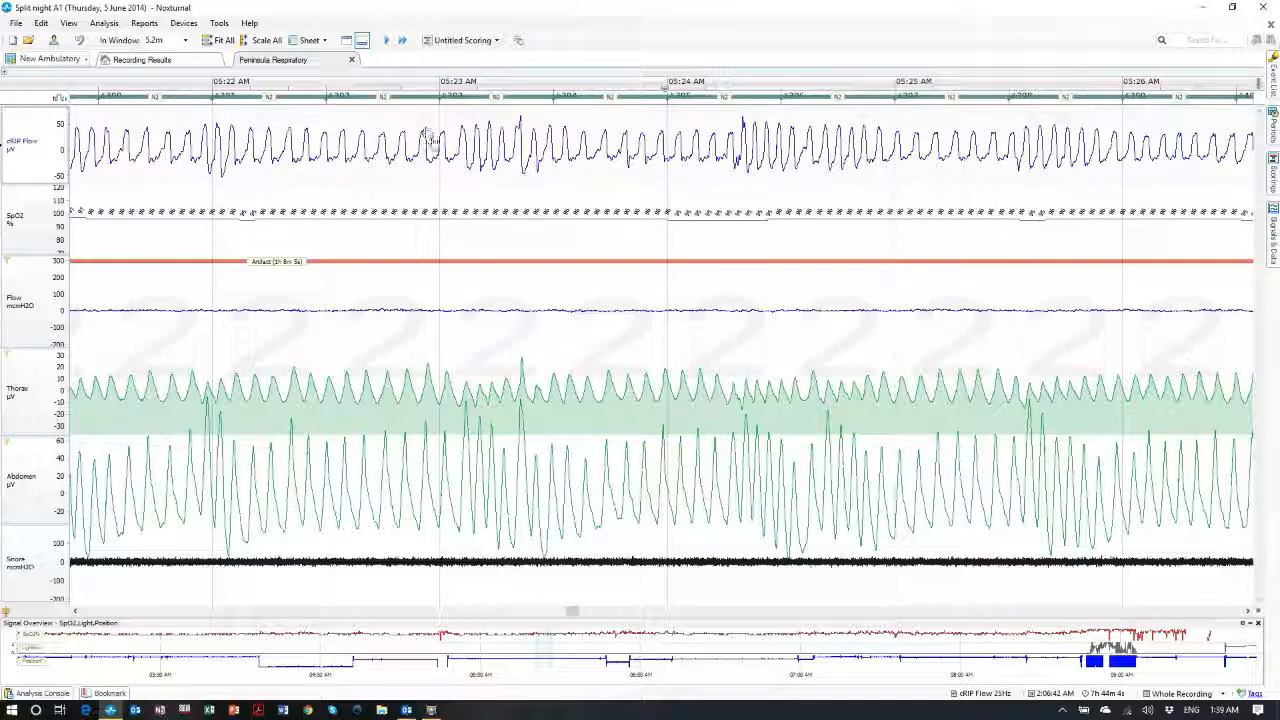
click(518, 40)
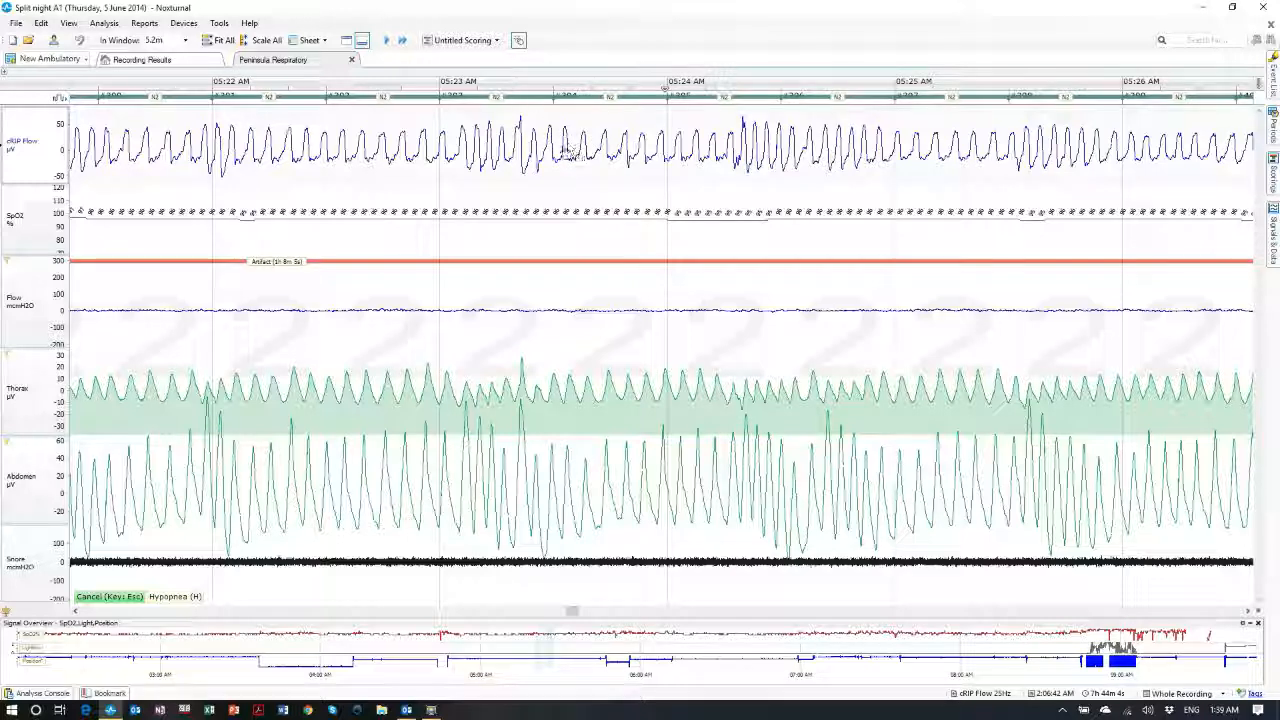
drag(560, 150, 645, 160)
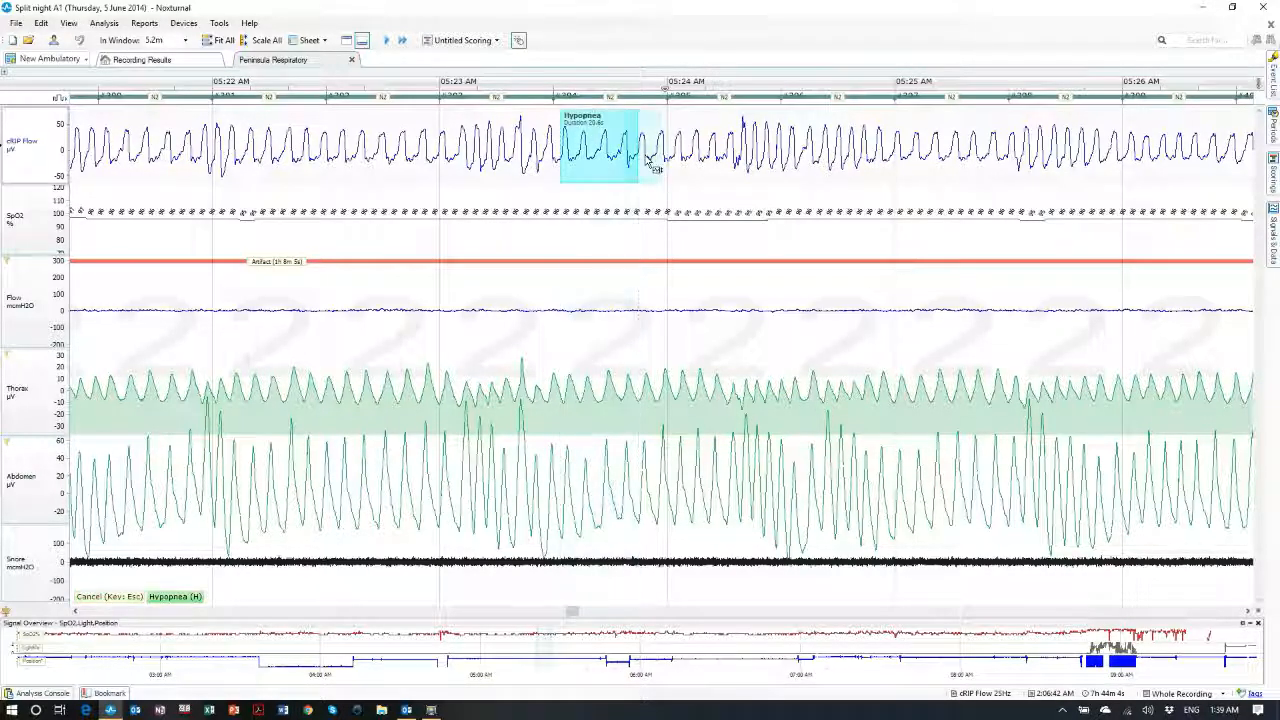
drag(810, 165, 1000, 175)
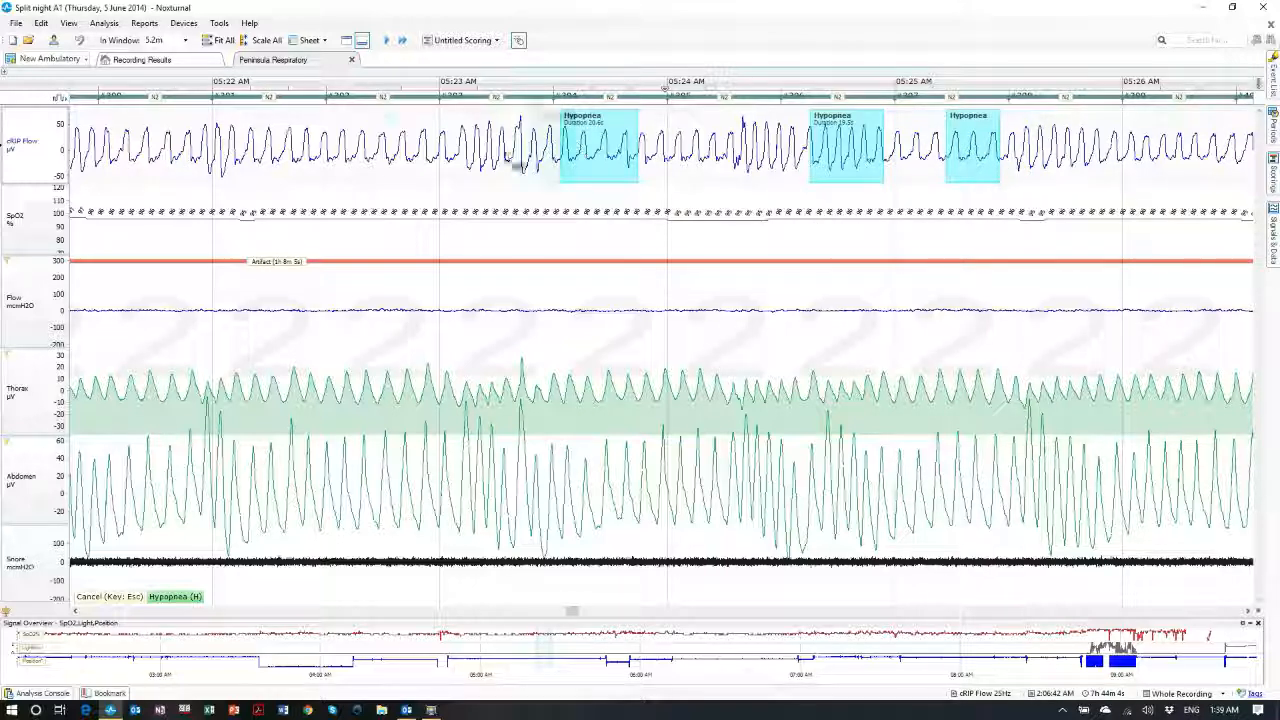
drag(349, 155, 426, 165)
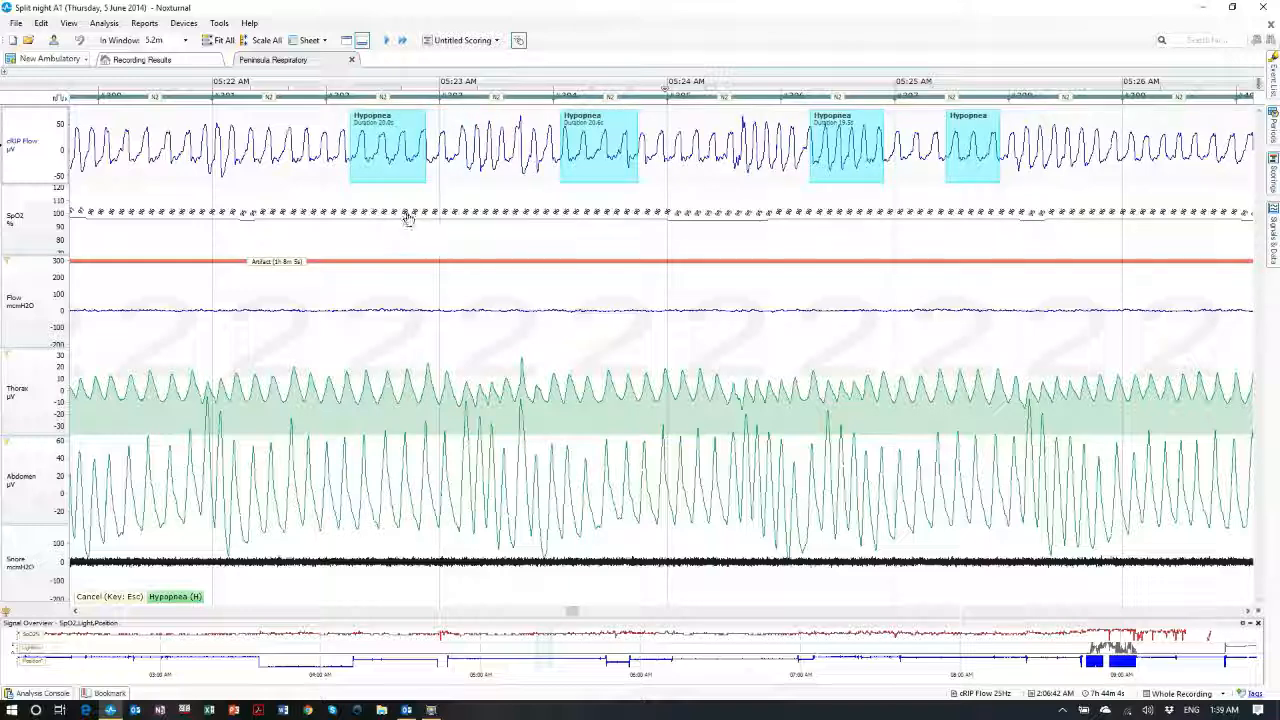
drag(407, 218, 498, 231)
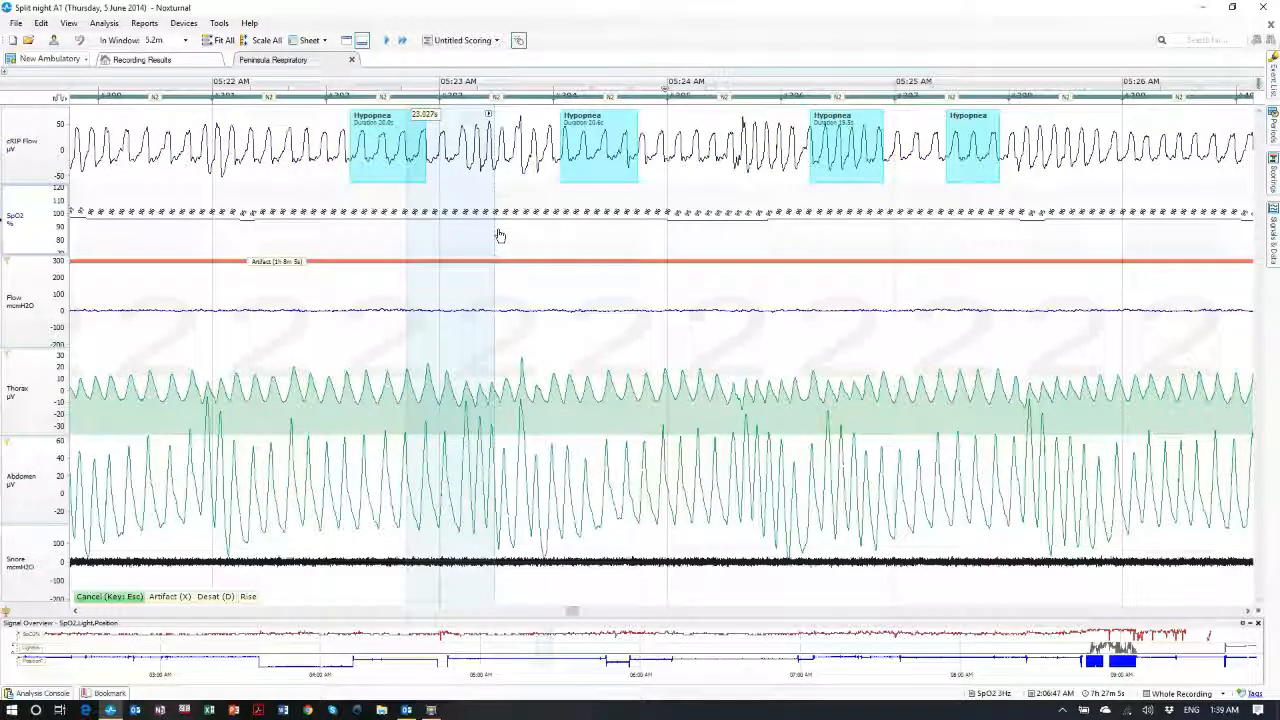
Place a series of apnea events along SpO2 and one more hypopnea on cRIP Flow
key(a)
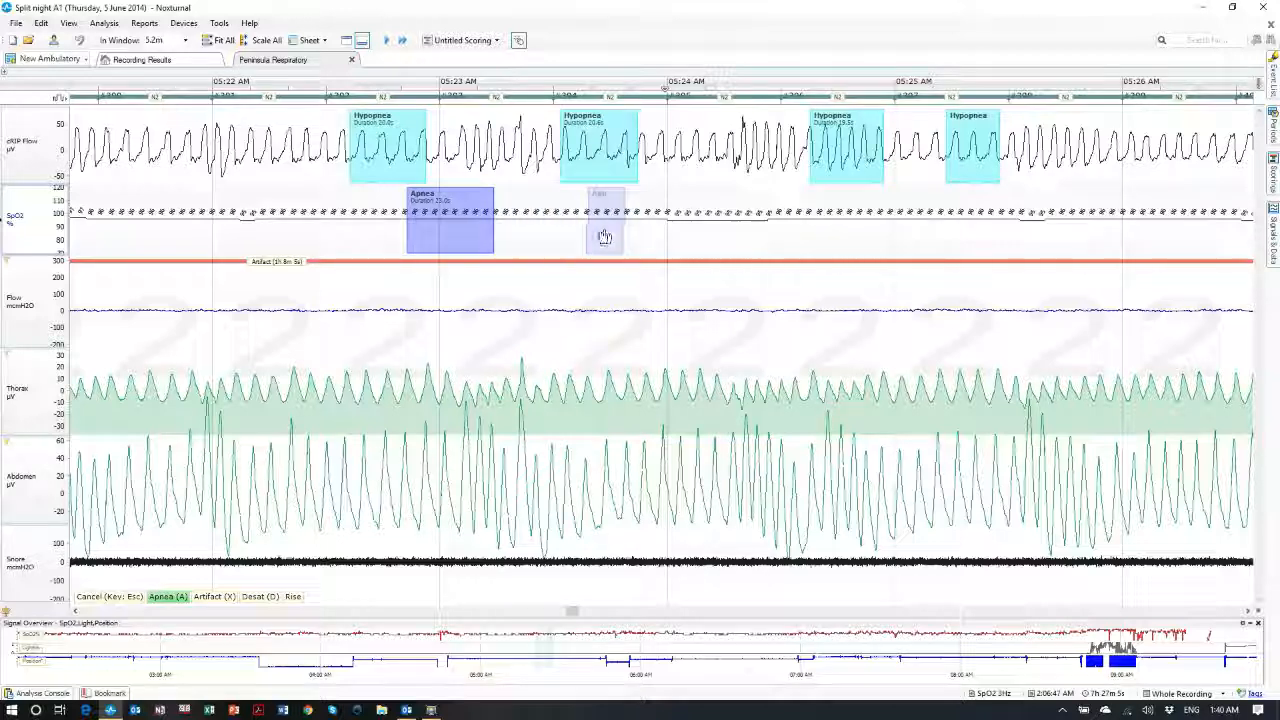
click(567, 232)
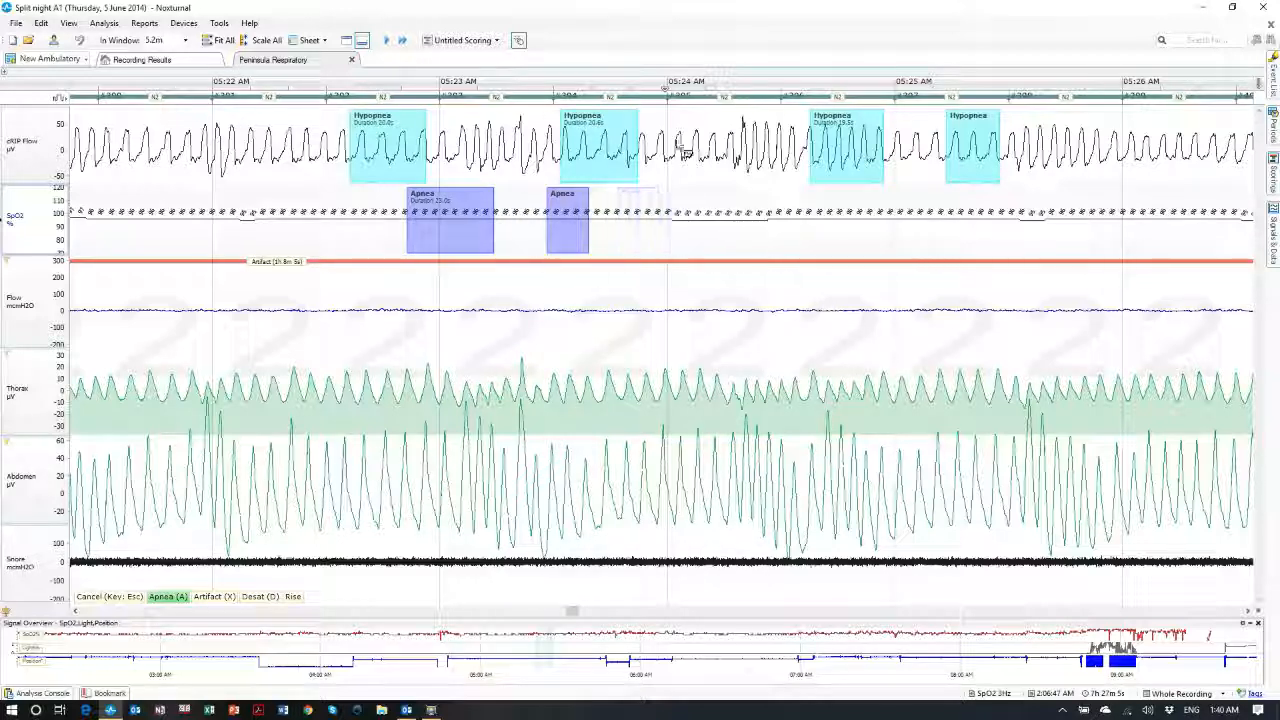
key(h)
click(701, 150)
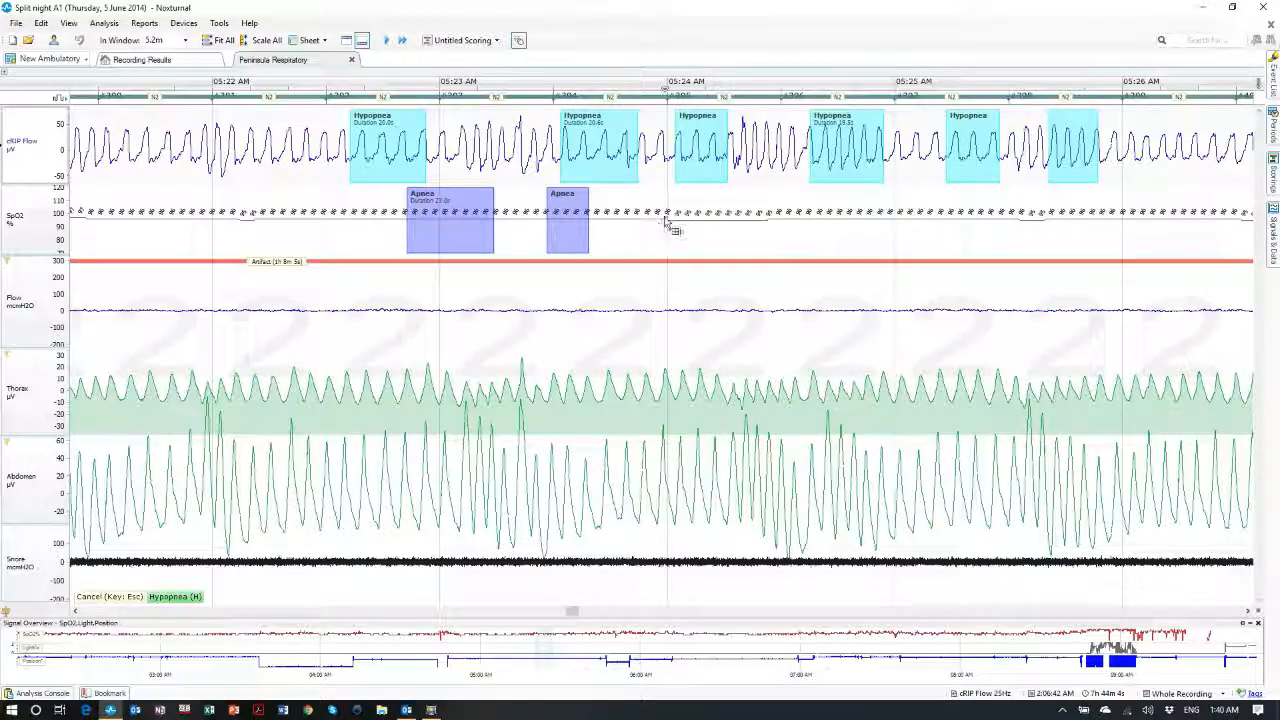
drag(666, 232, 725, 232)
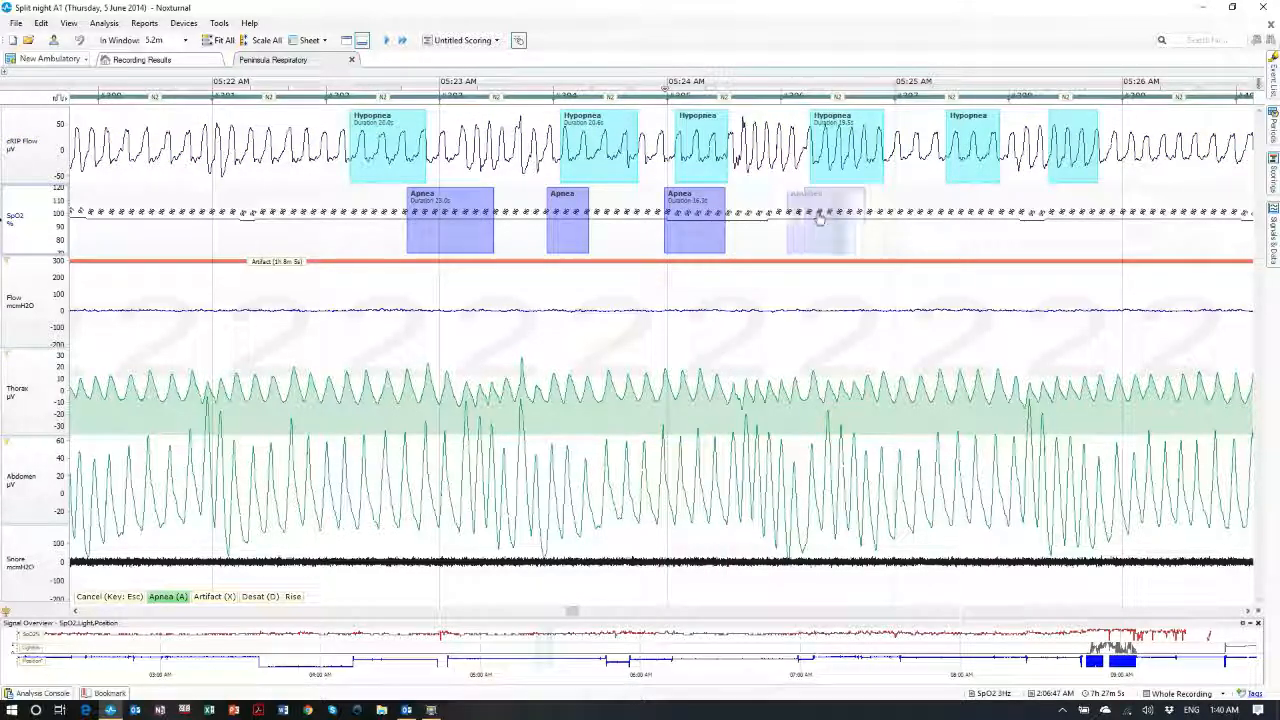
click(807, 228)
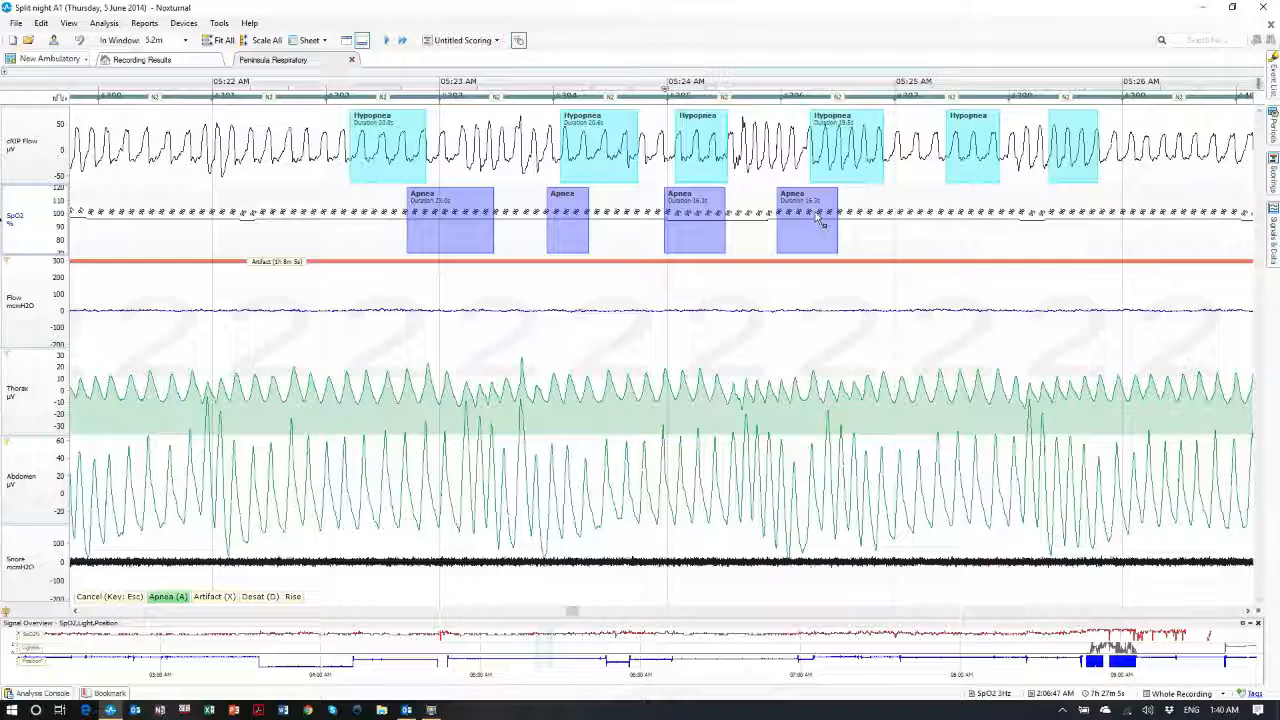
click(926, 240)
click(1066, 230)
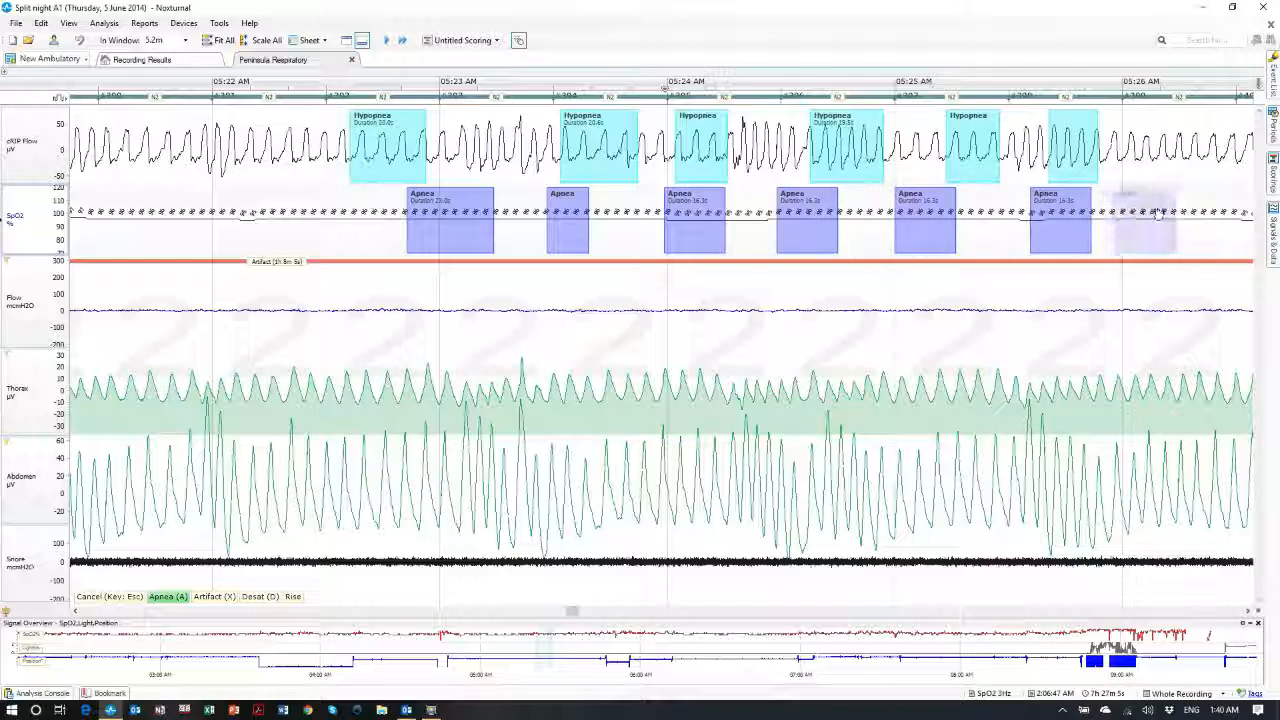
click(1156, 230)
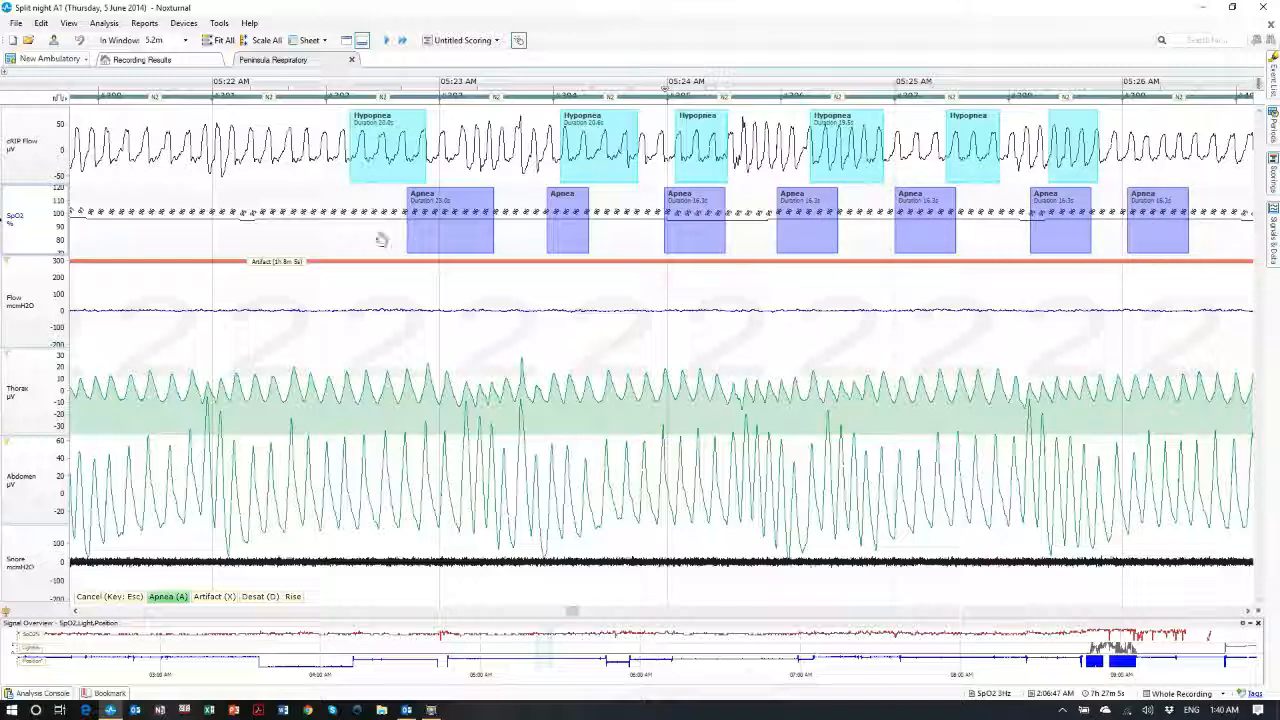
click(290, 225)
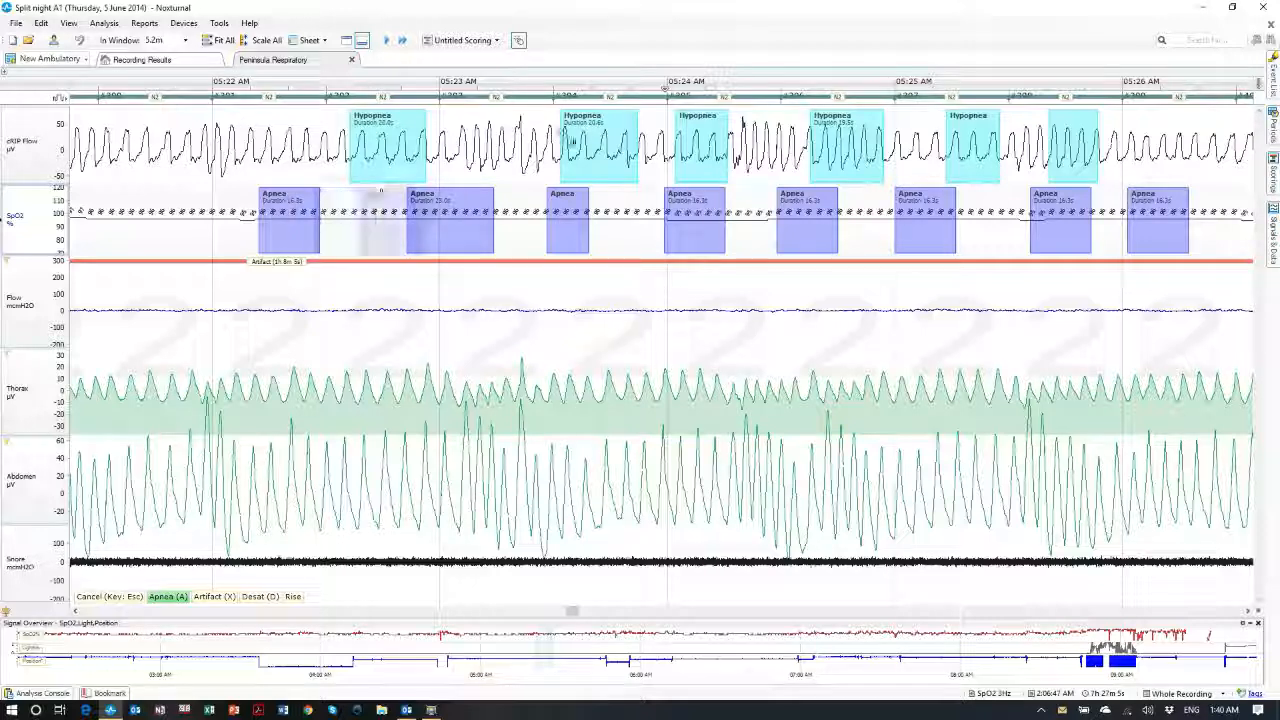
Turn off manual scoring and delete three extra apnea events, leaving five on SpO2
click(518, 40)
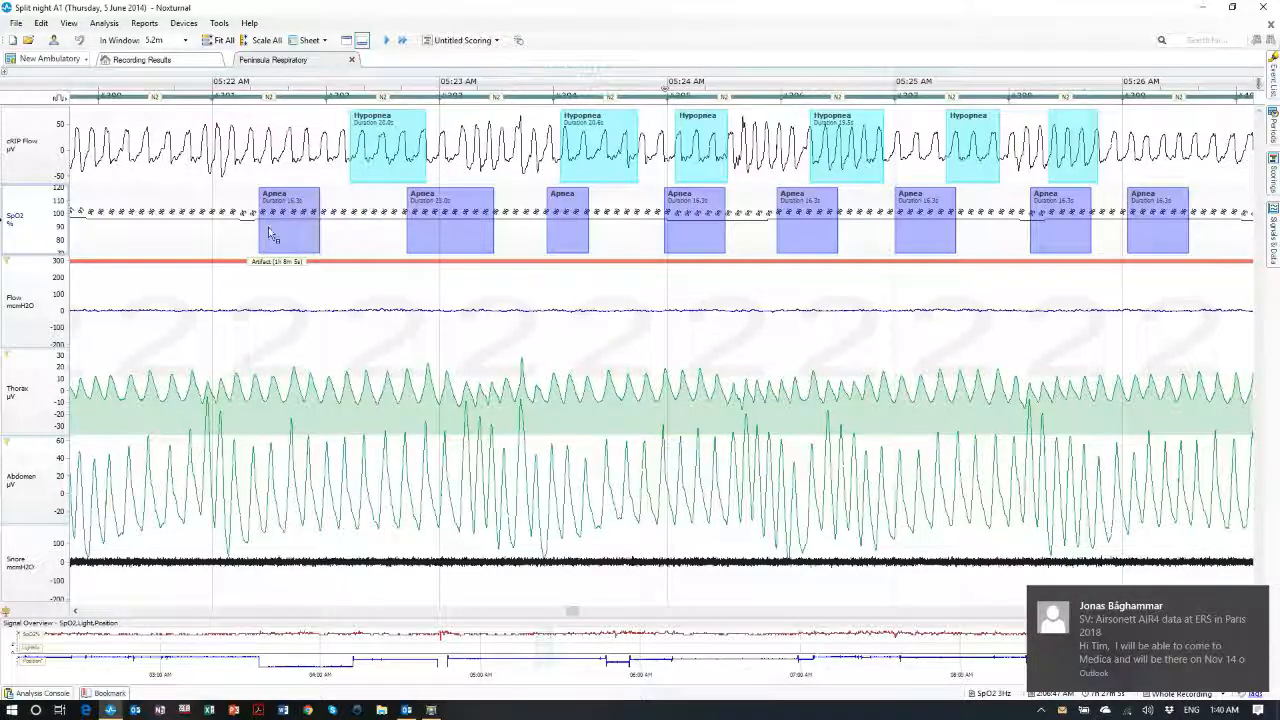
key(Delete)
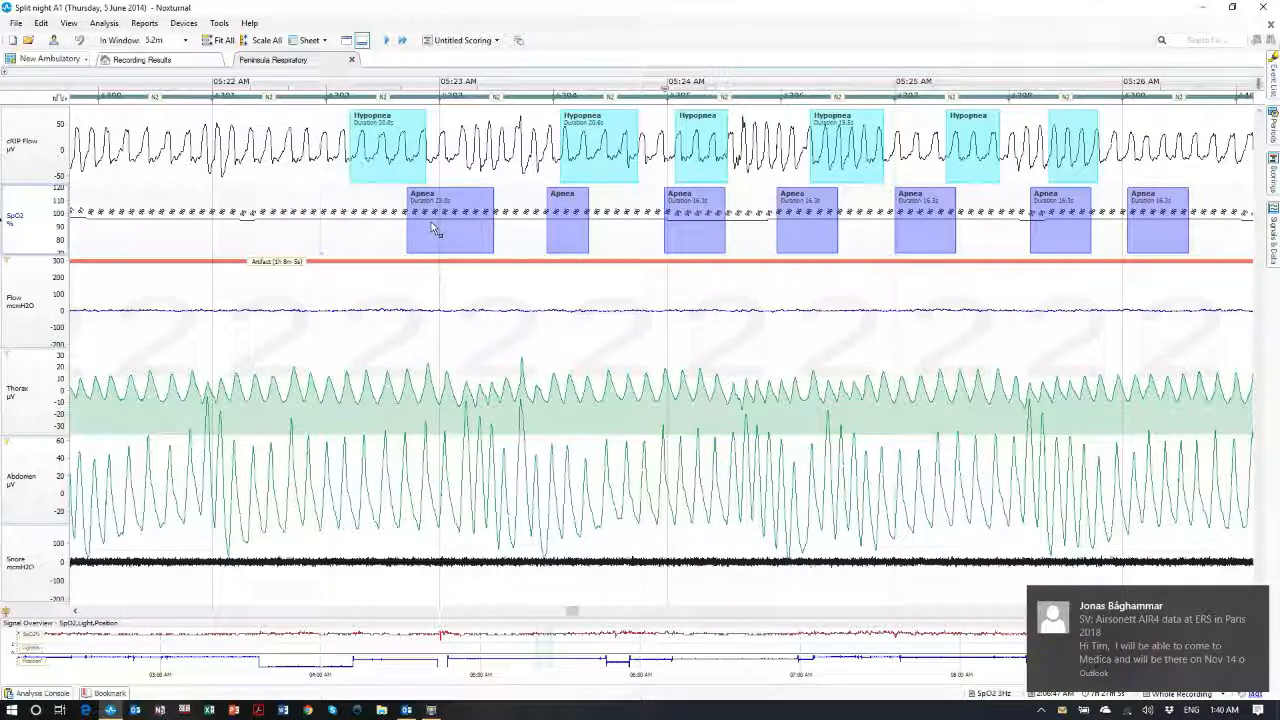
click(457, 218)
key(Delete)
click(567, 220)
key(Delete)
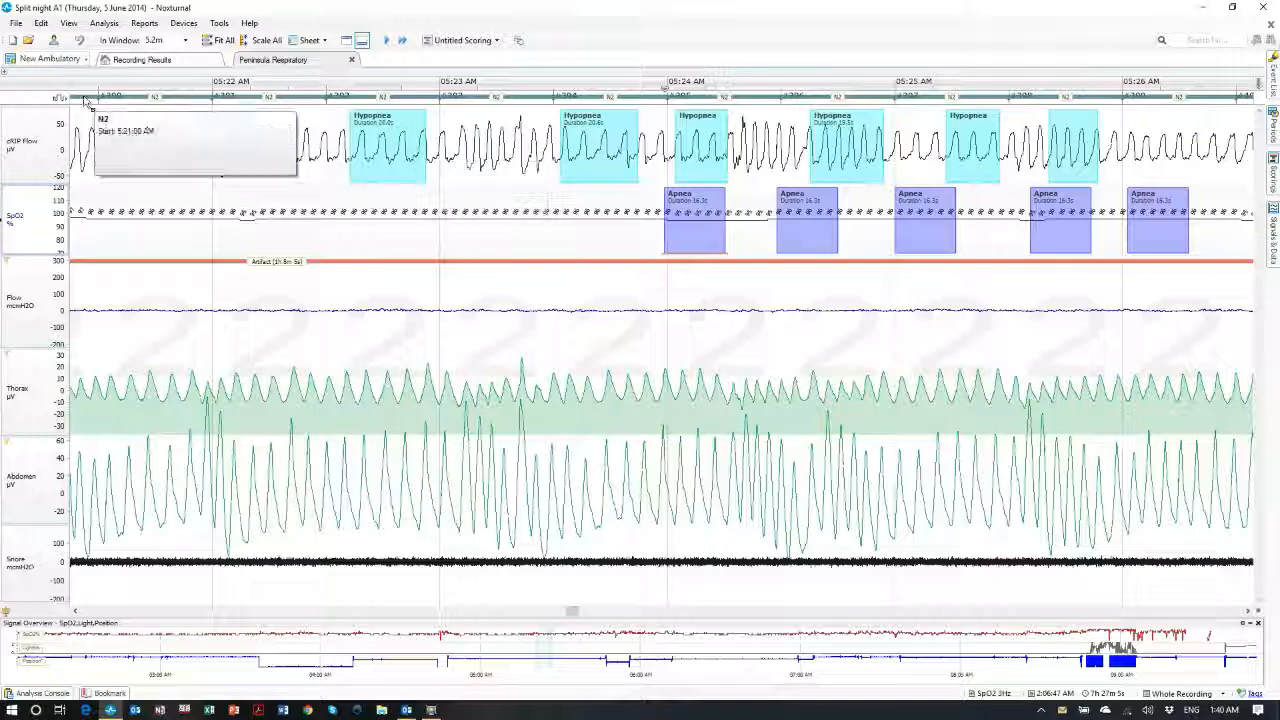
Add the Ambulatory Neuro sheet to the workspace
click(50, 59)
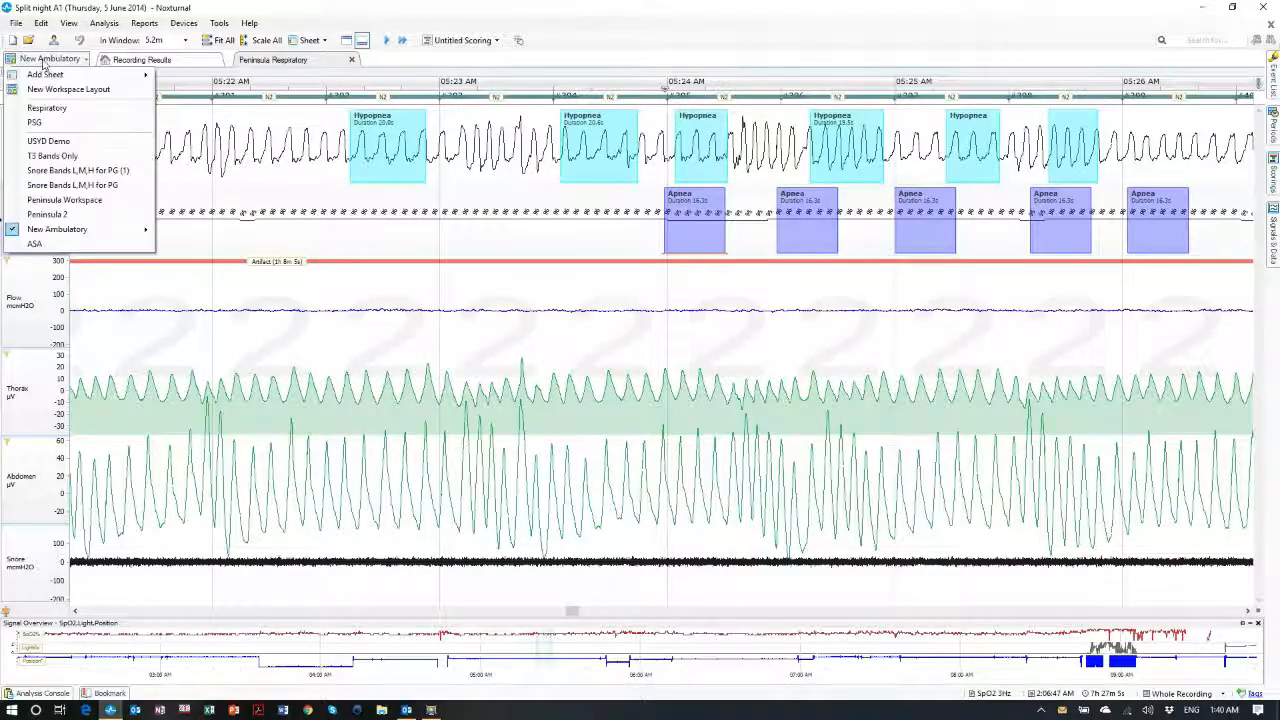
mouse_move(60, 74)
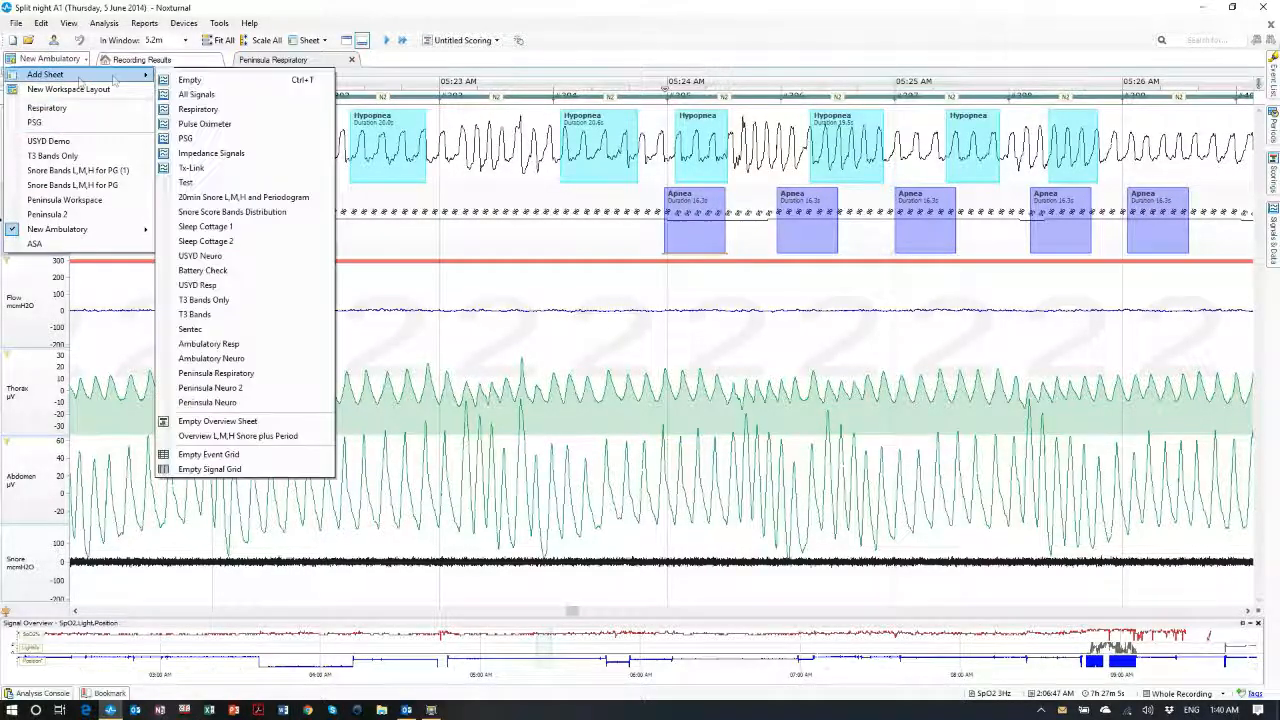
click(211, 358)
Add the Peninsula Neuro sheet to the workspace
click(52, 59)
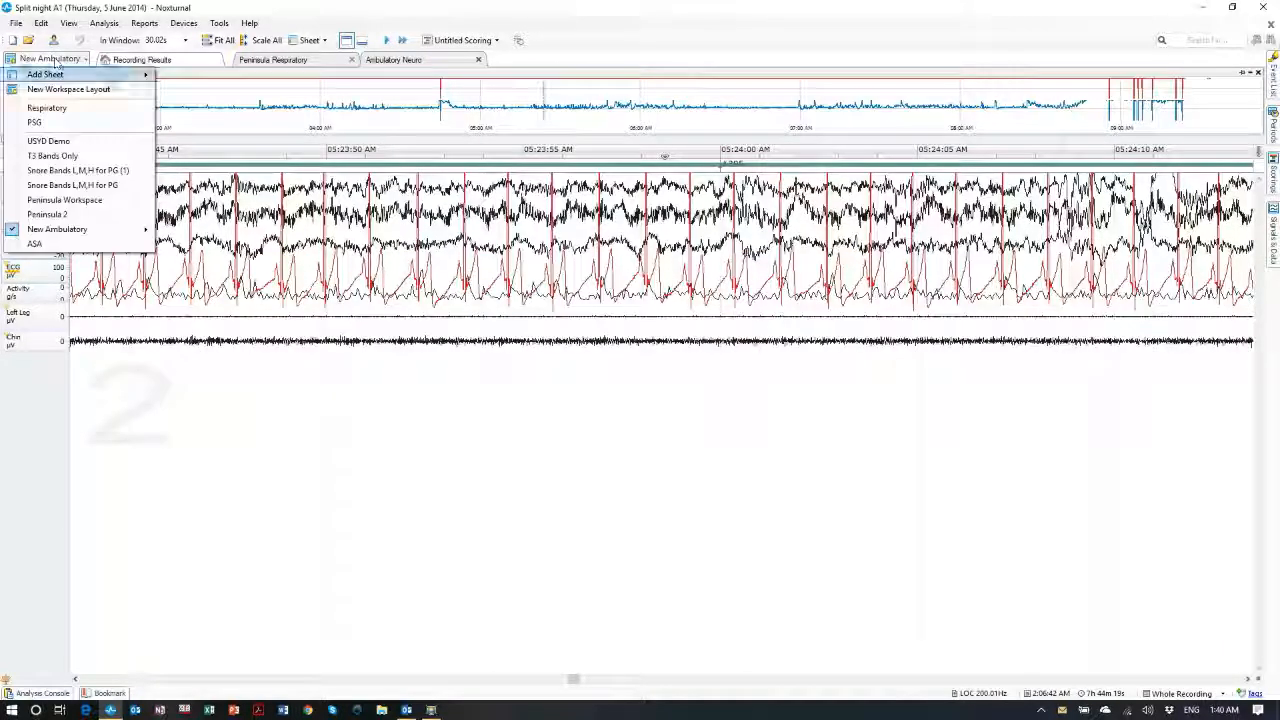
mouse_move(60, 74)
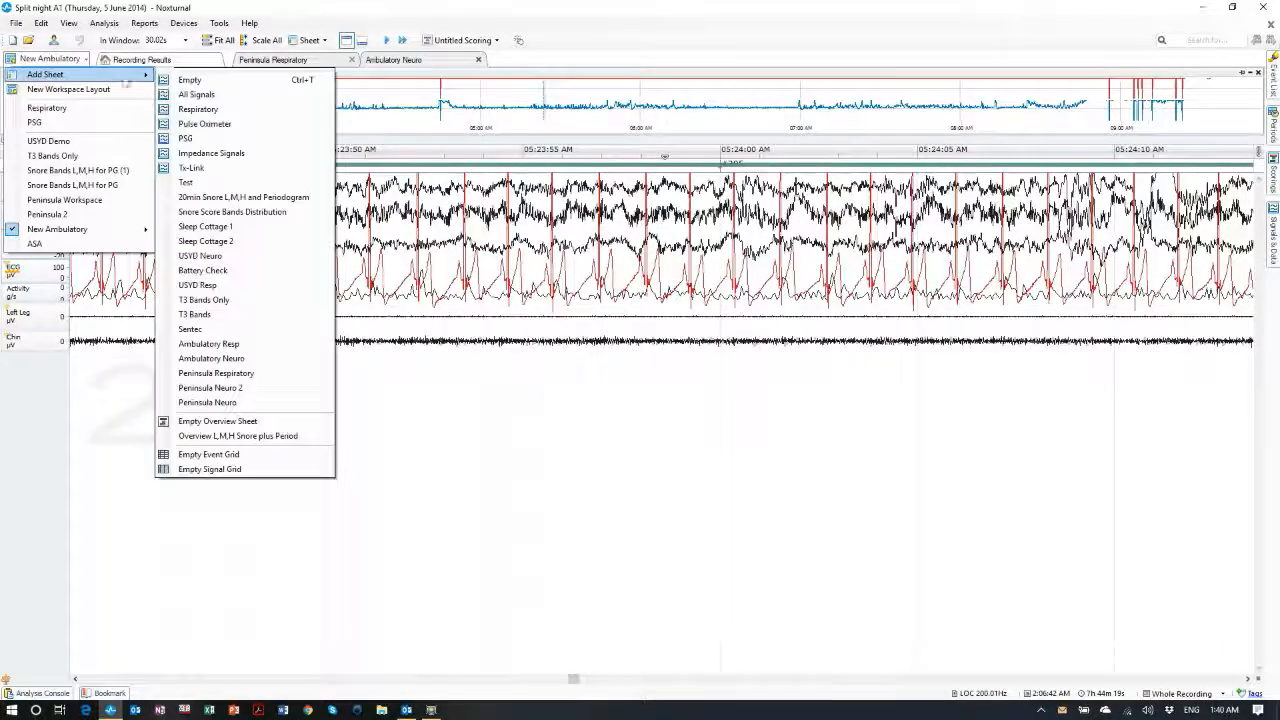
click(207, 403)
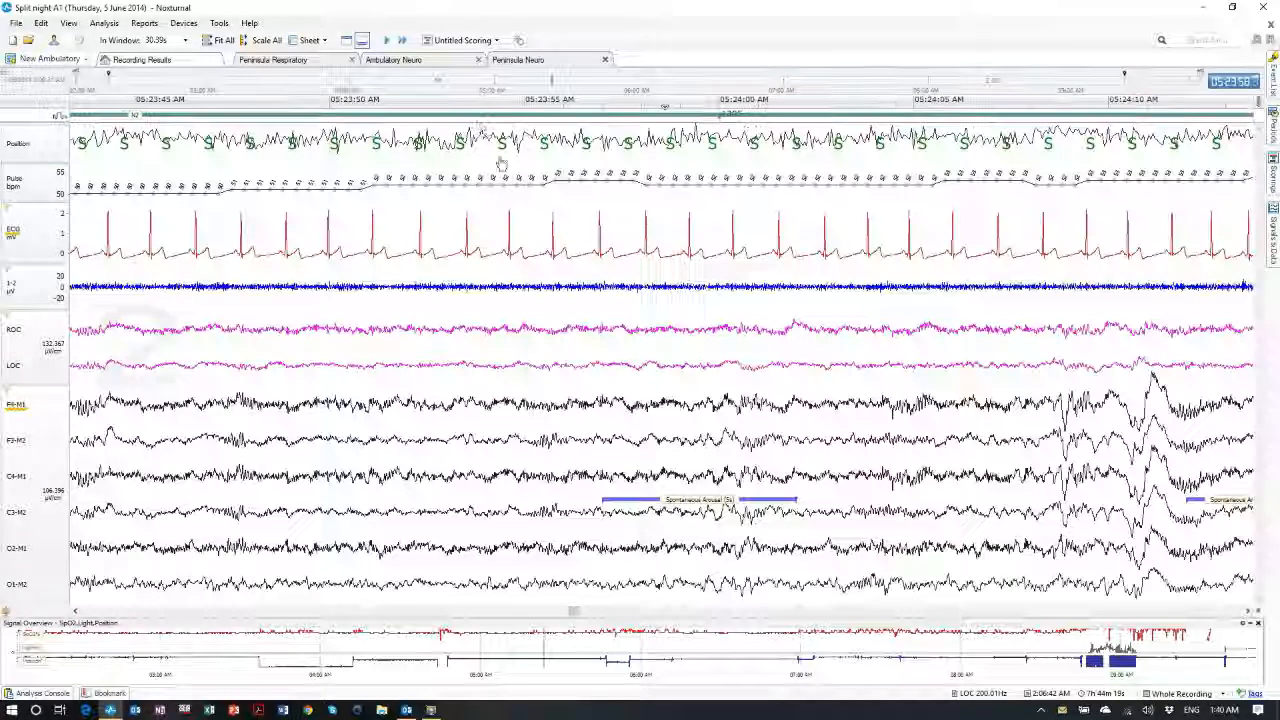
Close the Ambulatory Neuro sheet and rescale the Peninsula Neuro traces to fit their panels
click(479, 61)
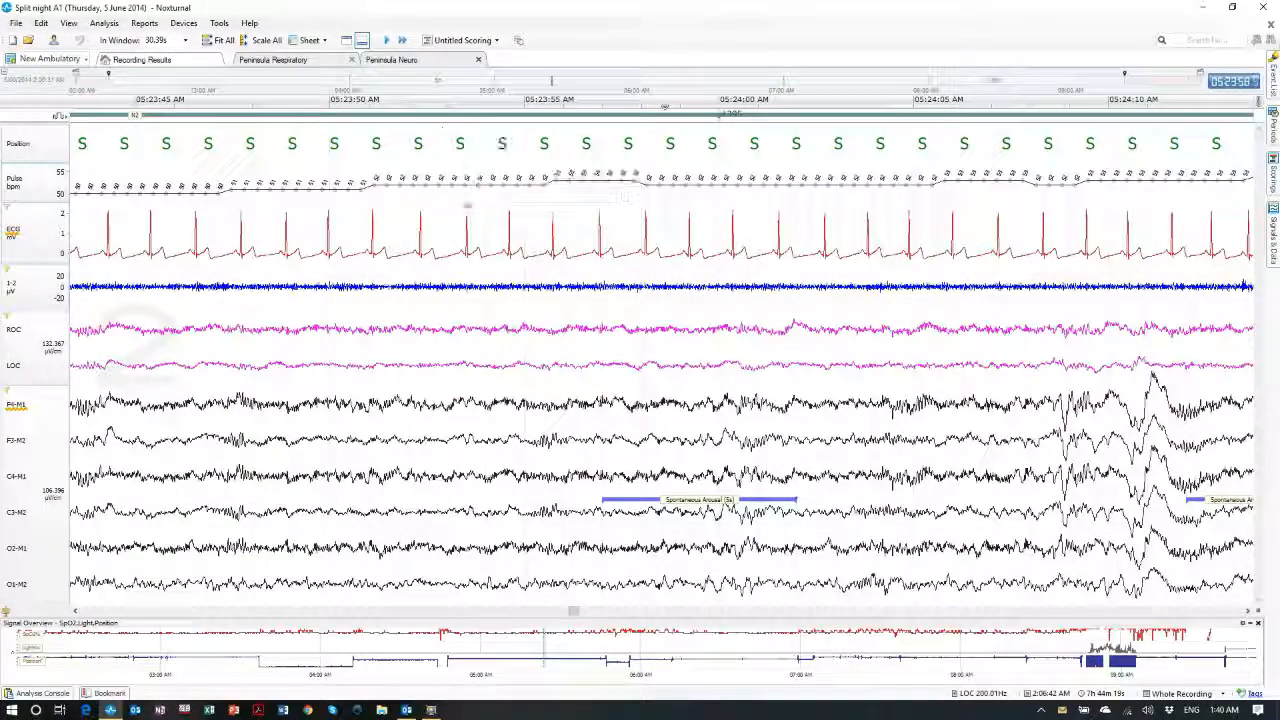
scroll(366, 337, down, 3)
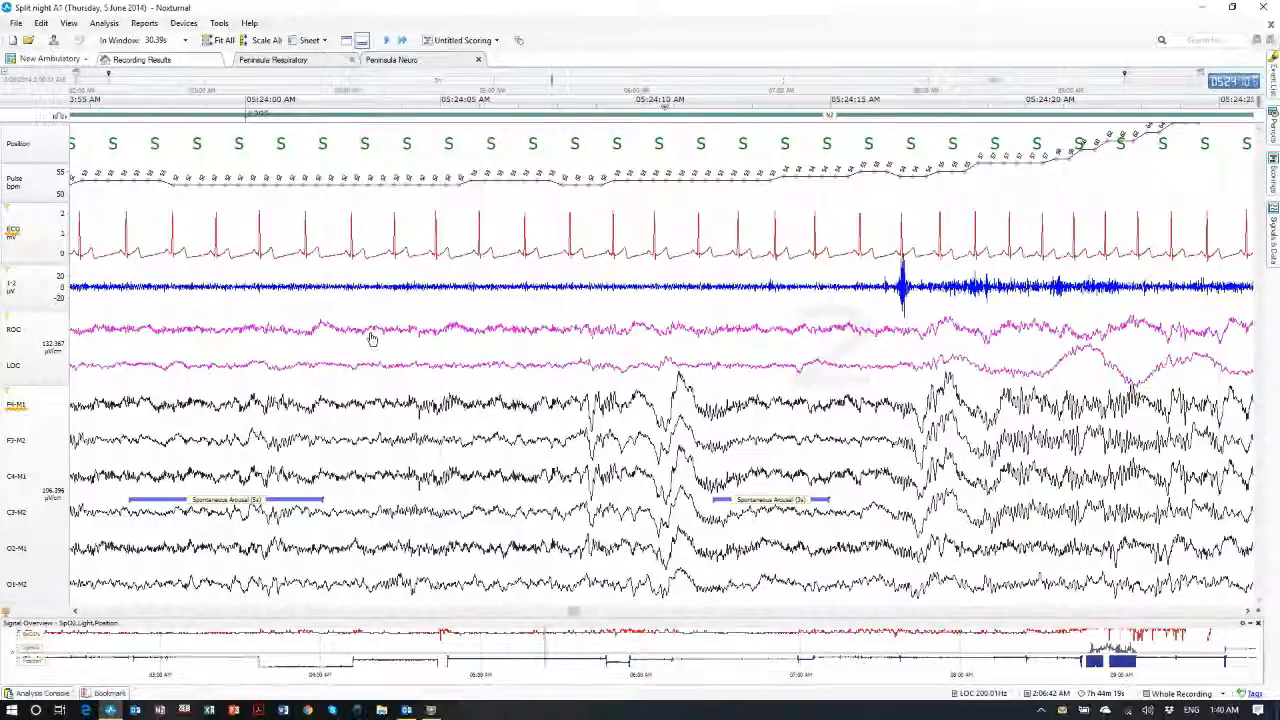
scroll(455, 330, down, 4)
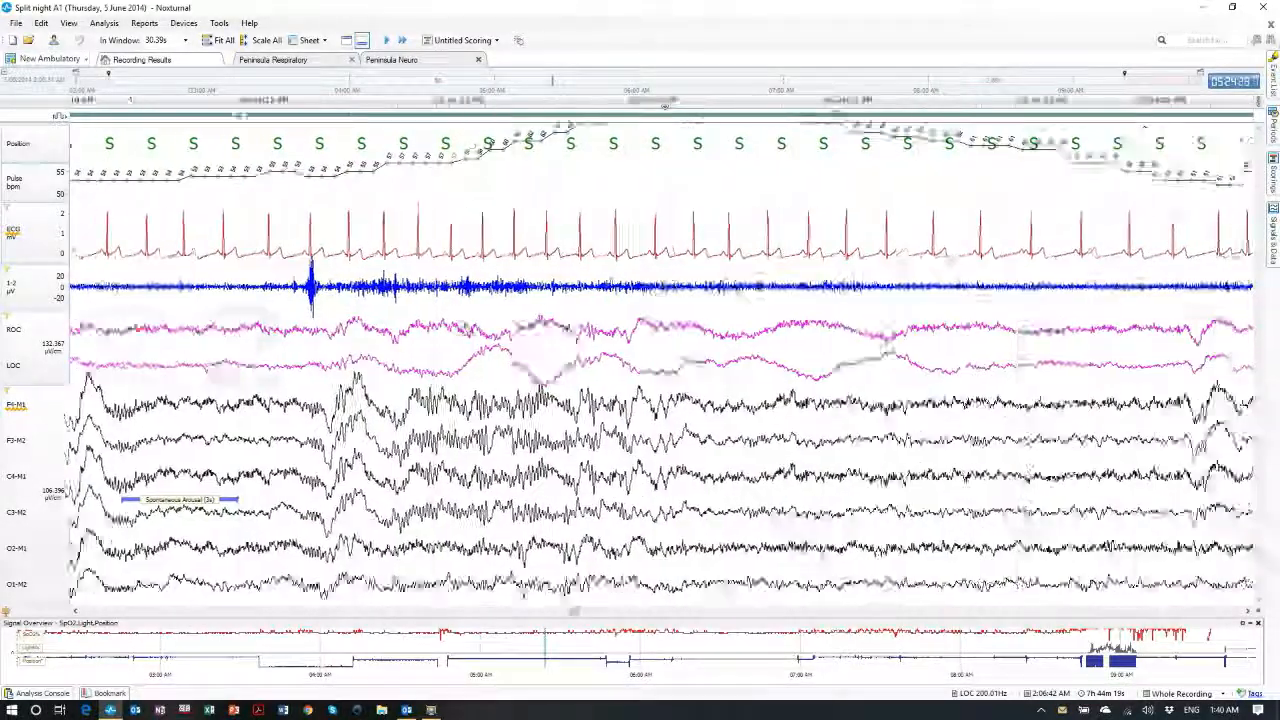
scroll(455, 330, down, 4)
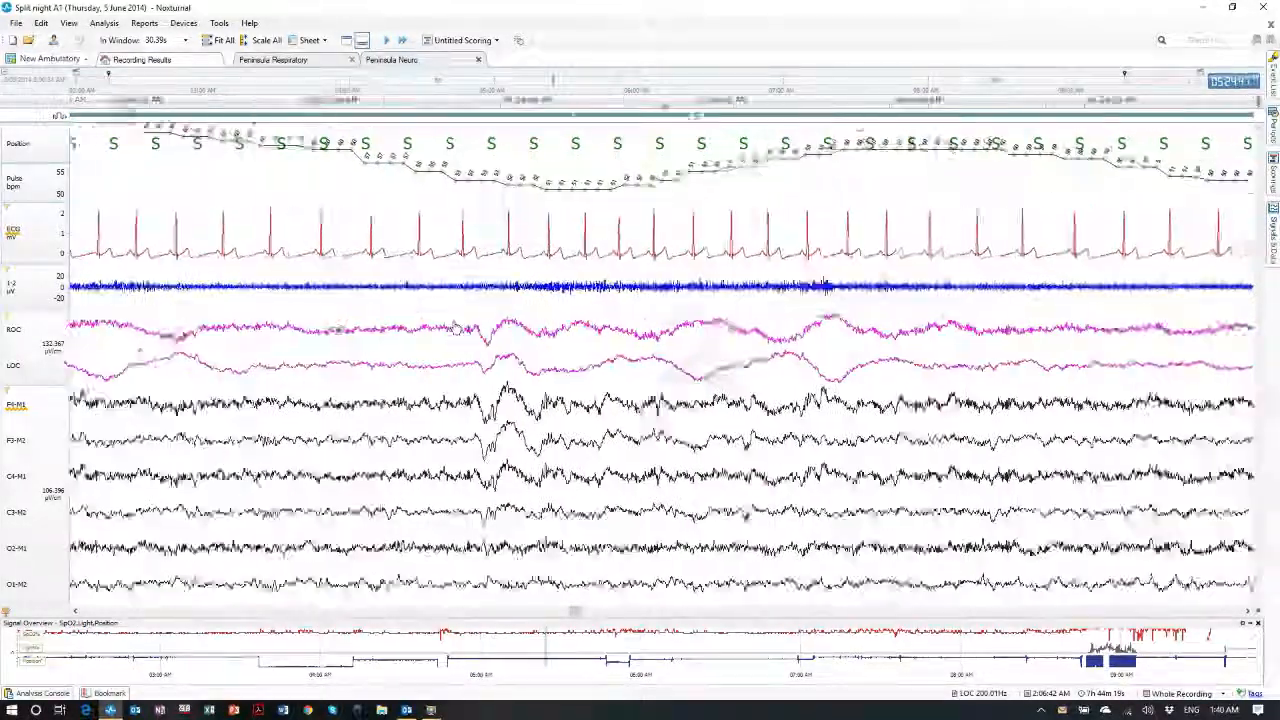
scroll(450, 330, up, 4)
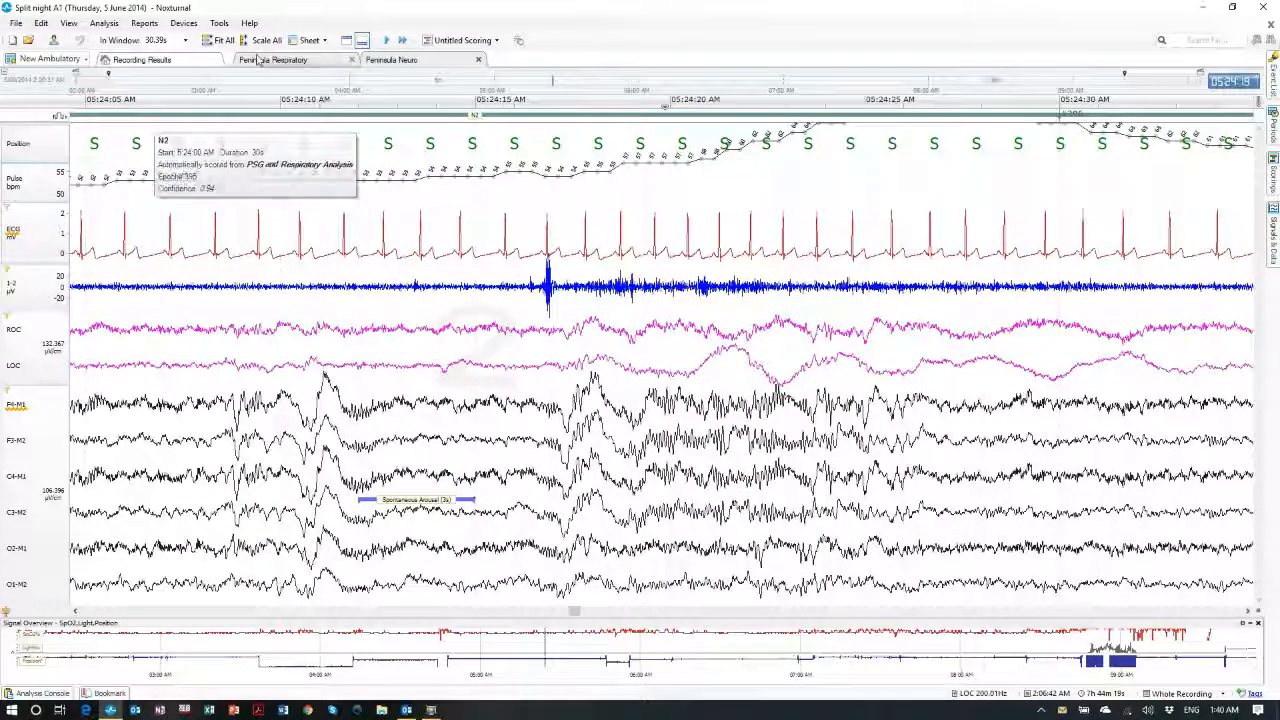
click(220, 40)
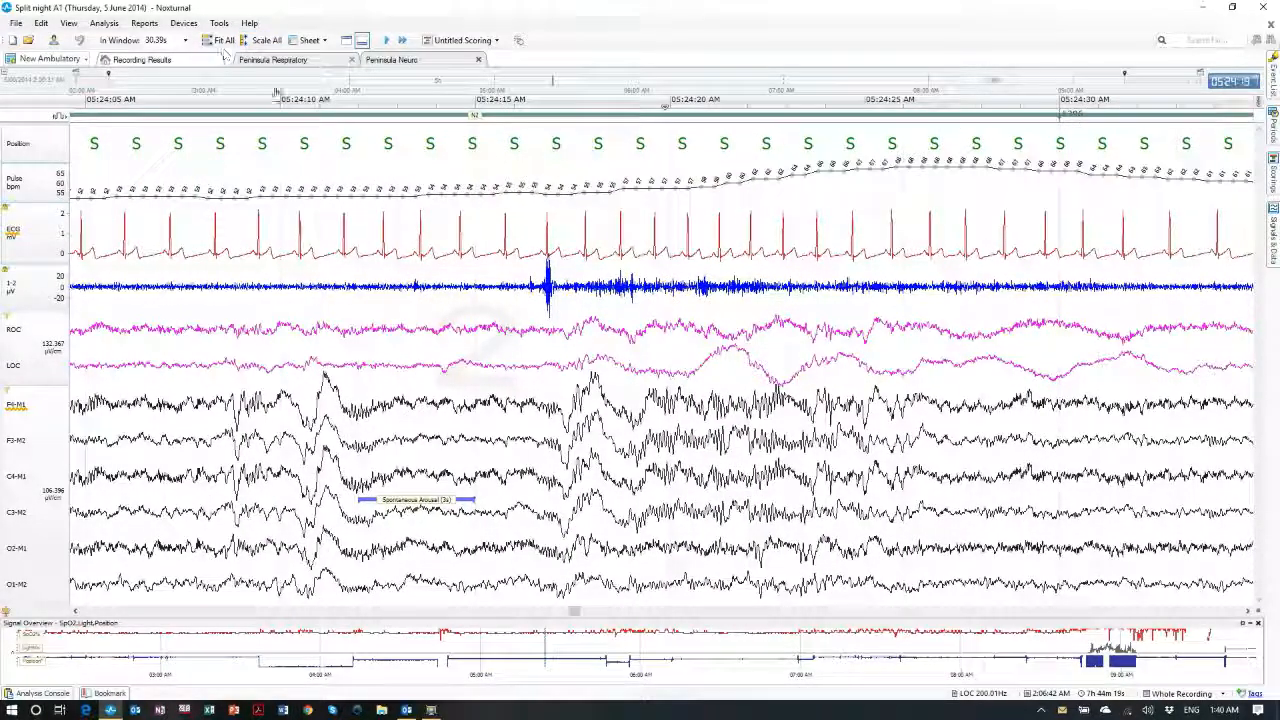
Dock the Peninsula Respiratory sheet as a lower pane beneath the neuro signals
scroll(305, 450, down, 2)
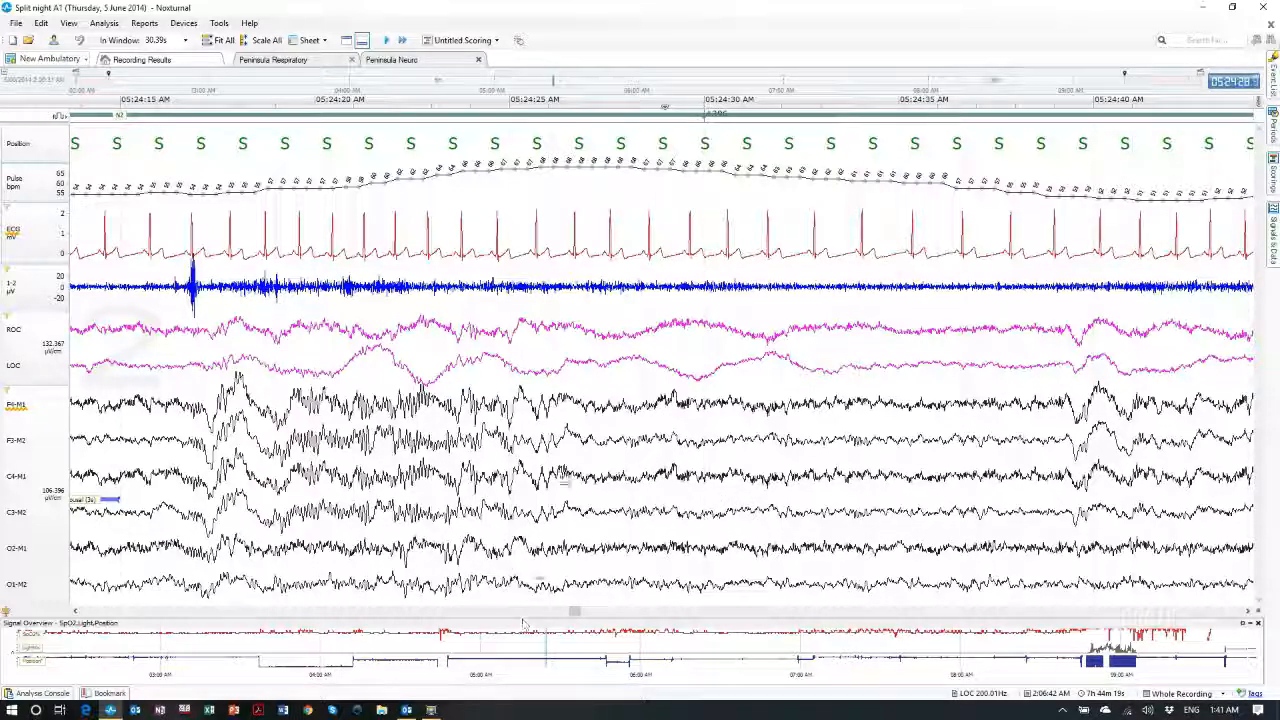
scroll(377, 366, down, 1)
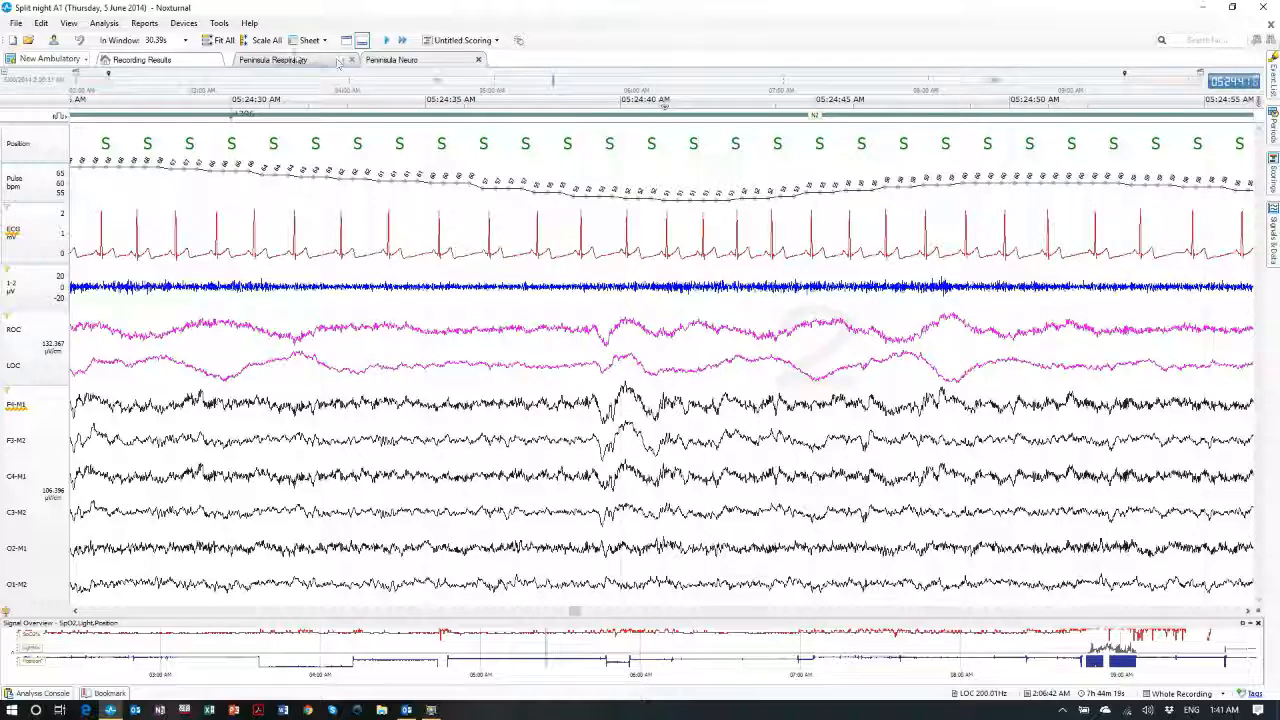
drag(290, 62, 706, 620)
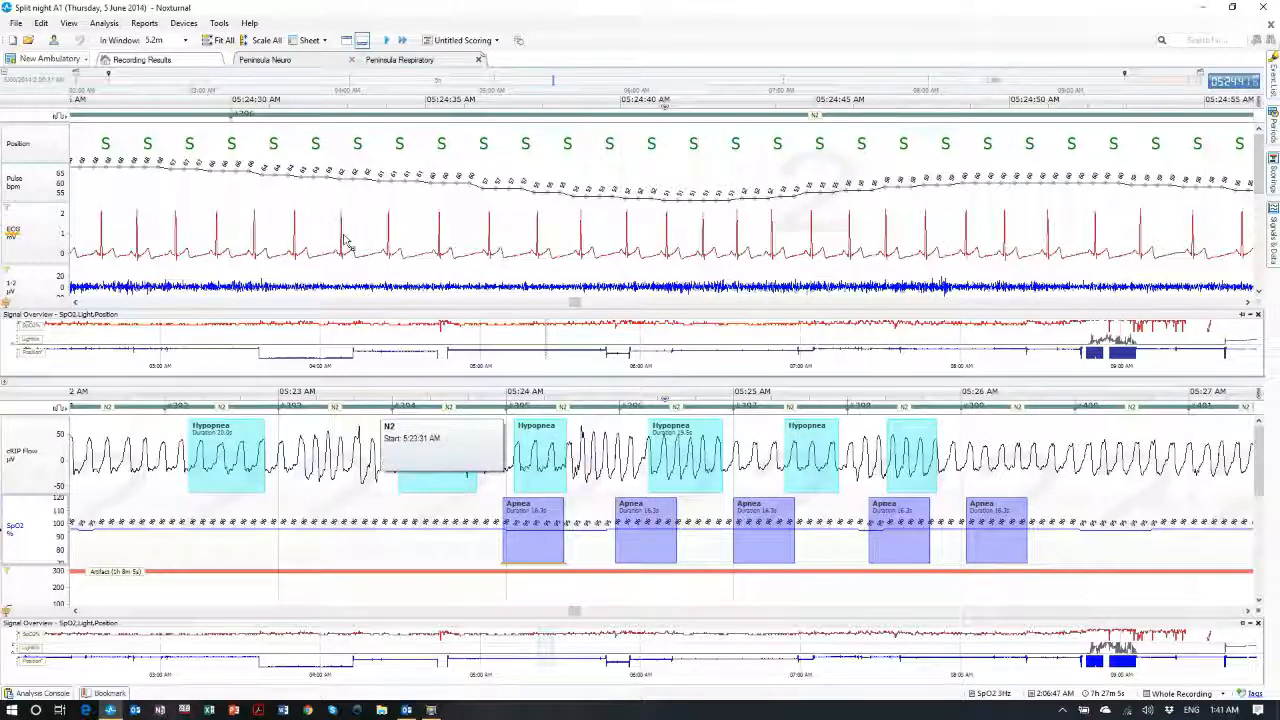
Hide both signal overviews, show Peninsula Neuro on top, and Scale All the respiratory channels
click(361, 41)
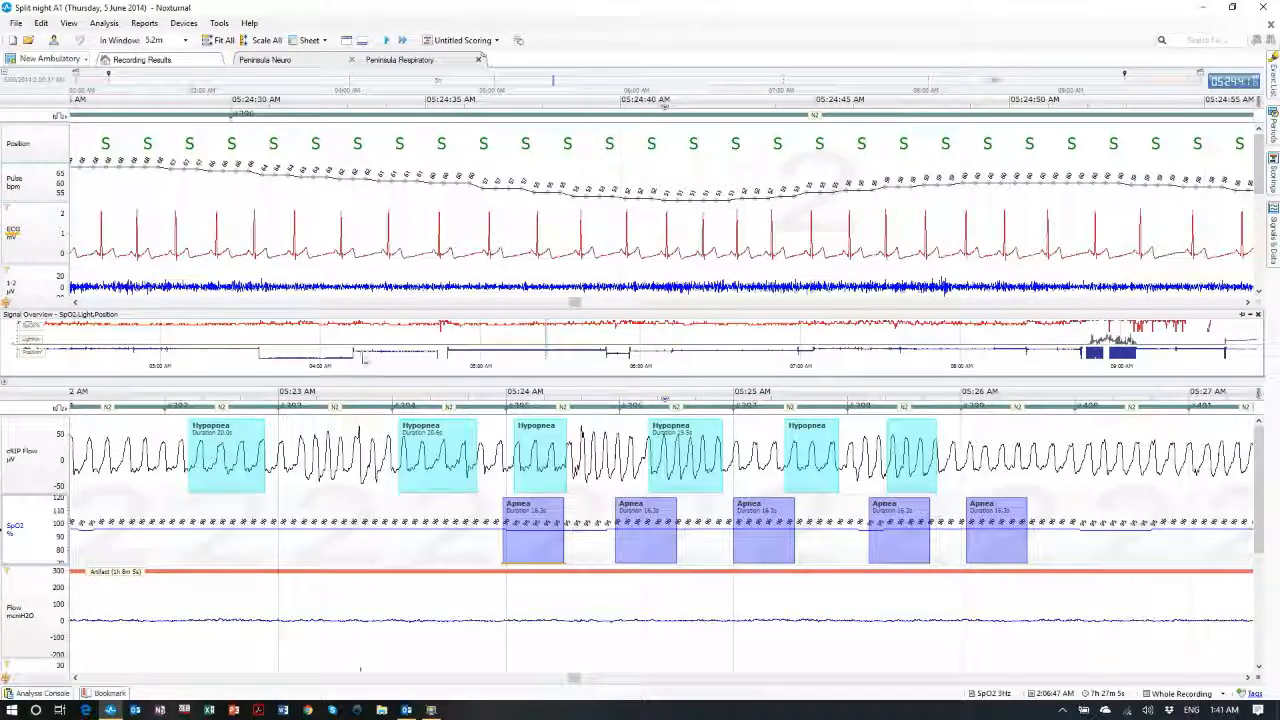
click(390, 246)
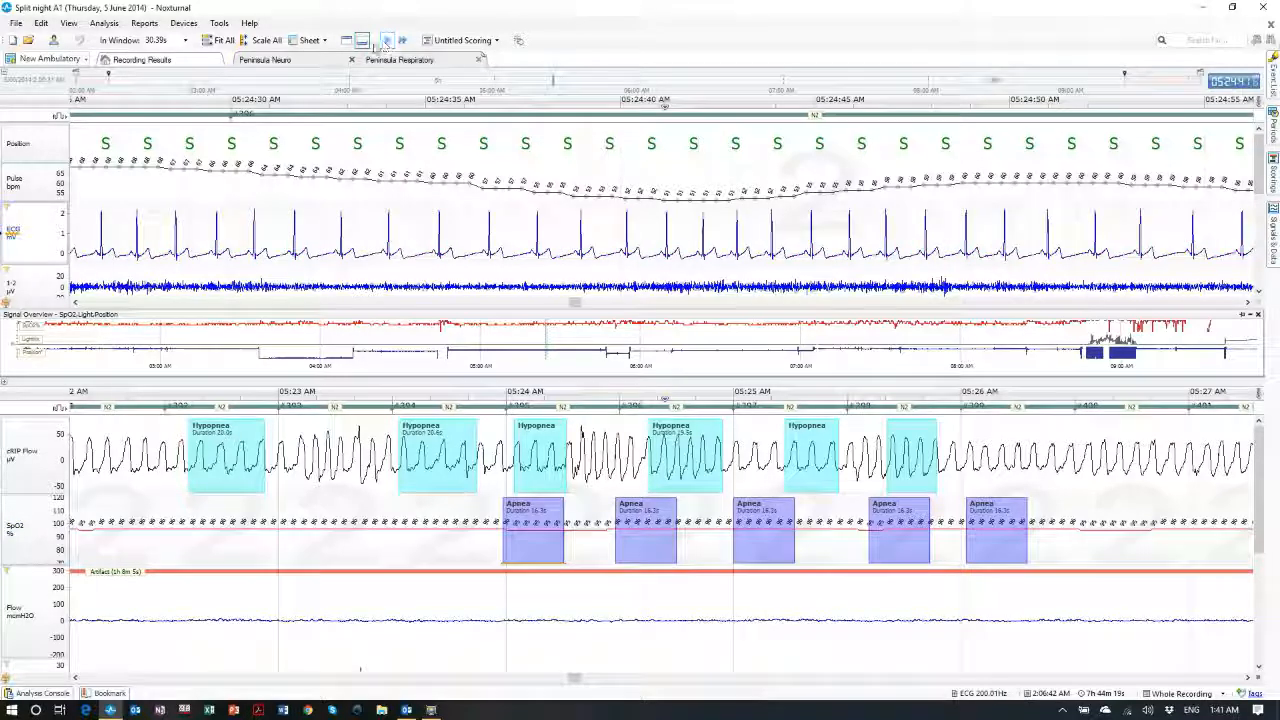
click(362, 41)
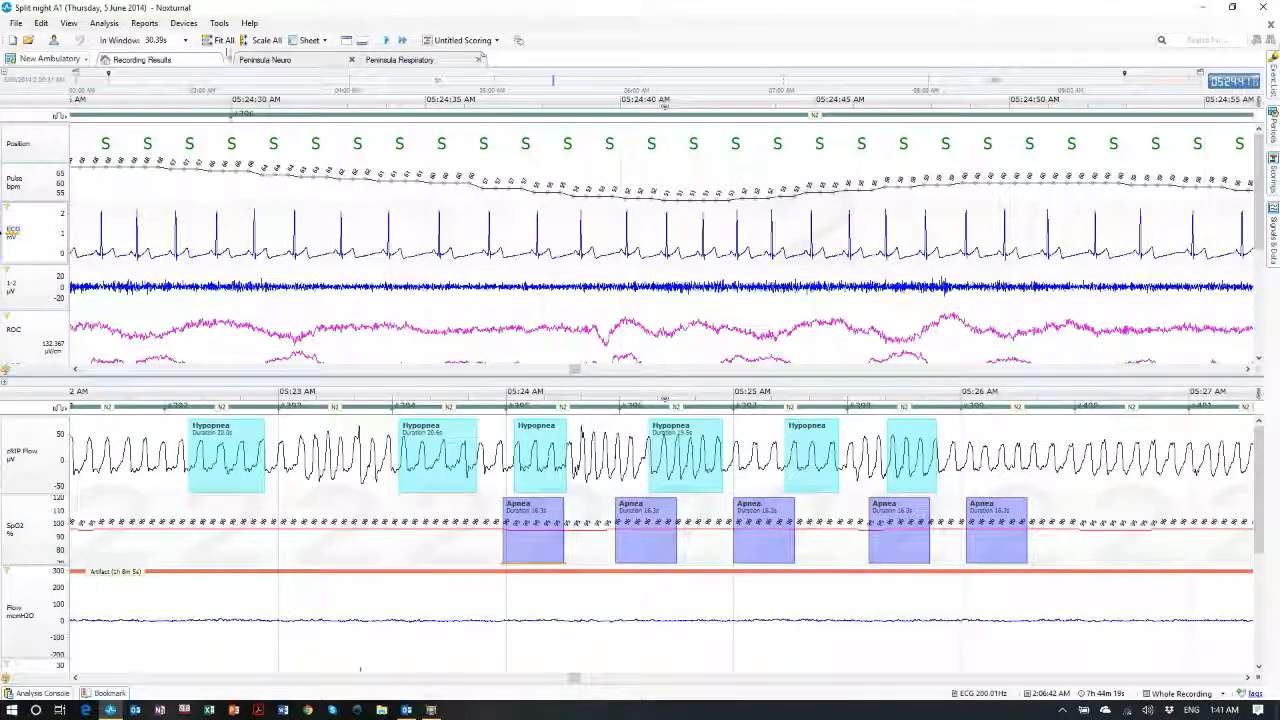
click(265, 60)
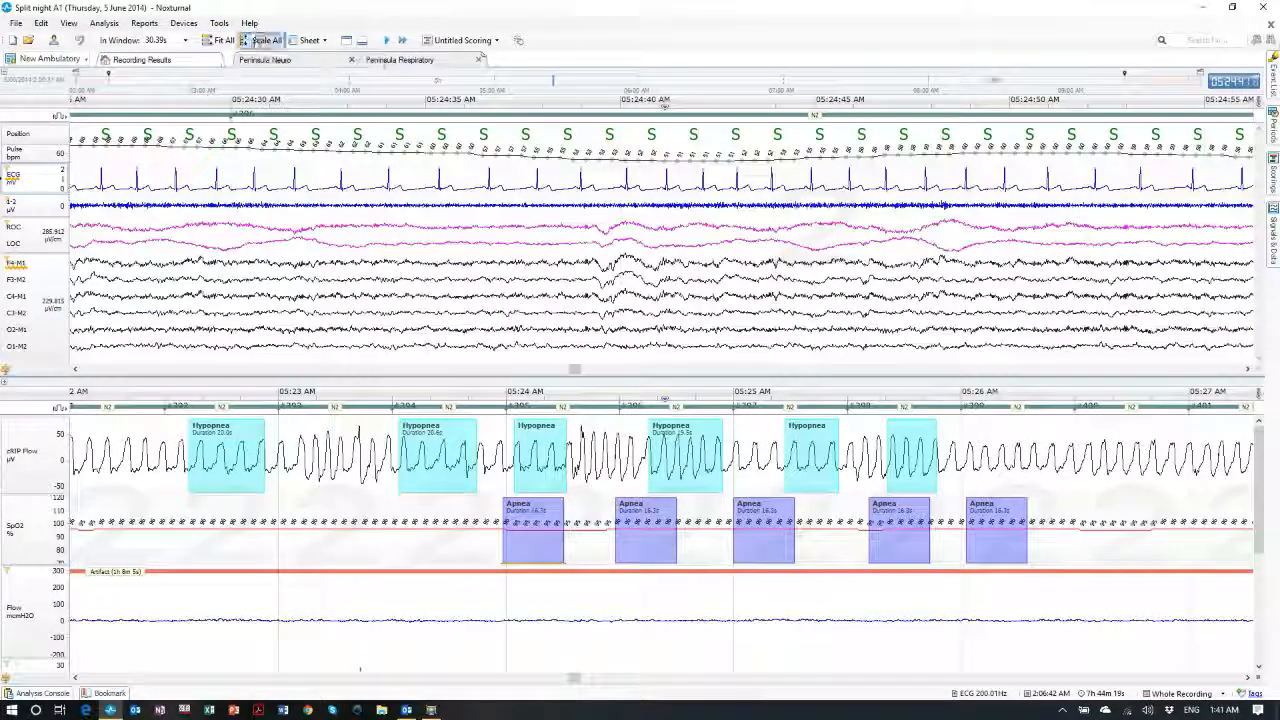
click(126, 486)
click(264, 40)
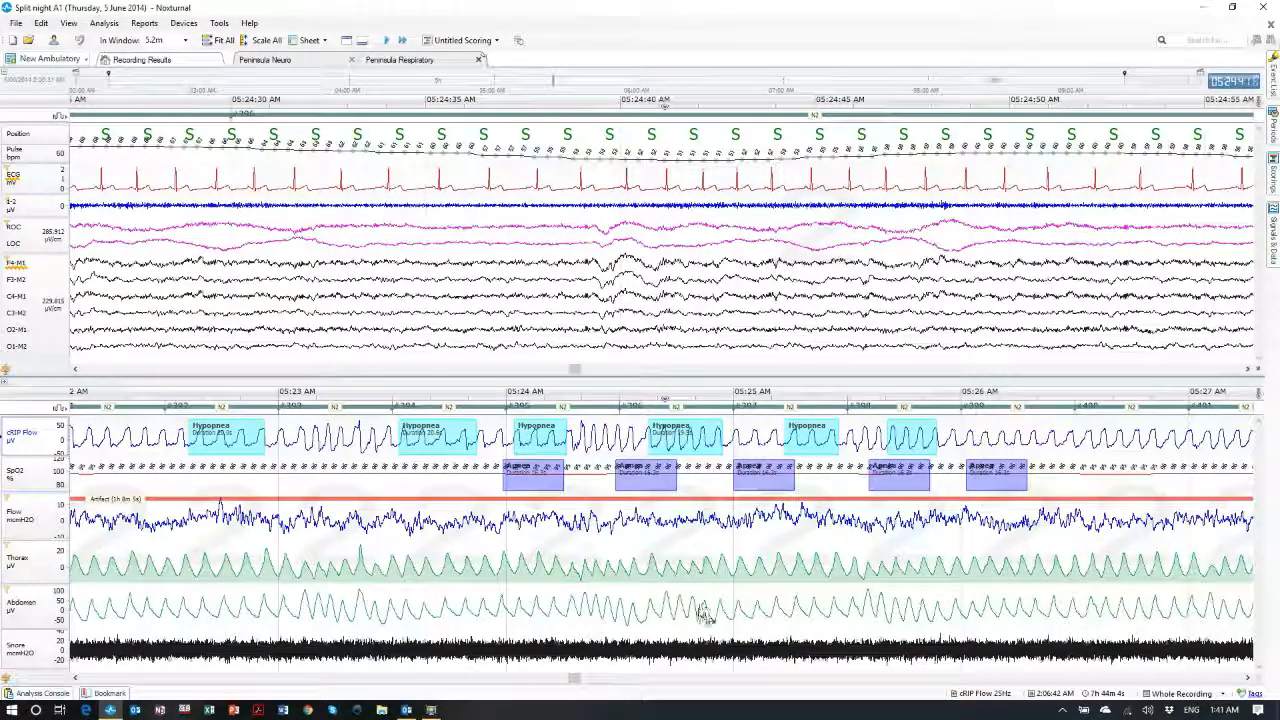
scroll(520, 450, down, 3)
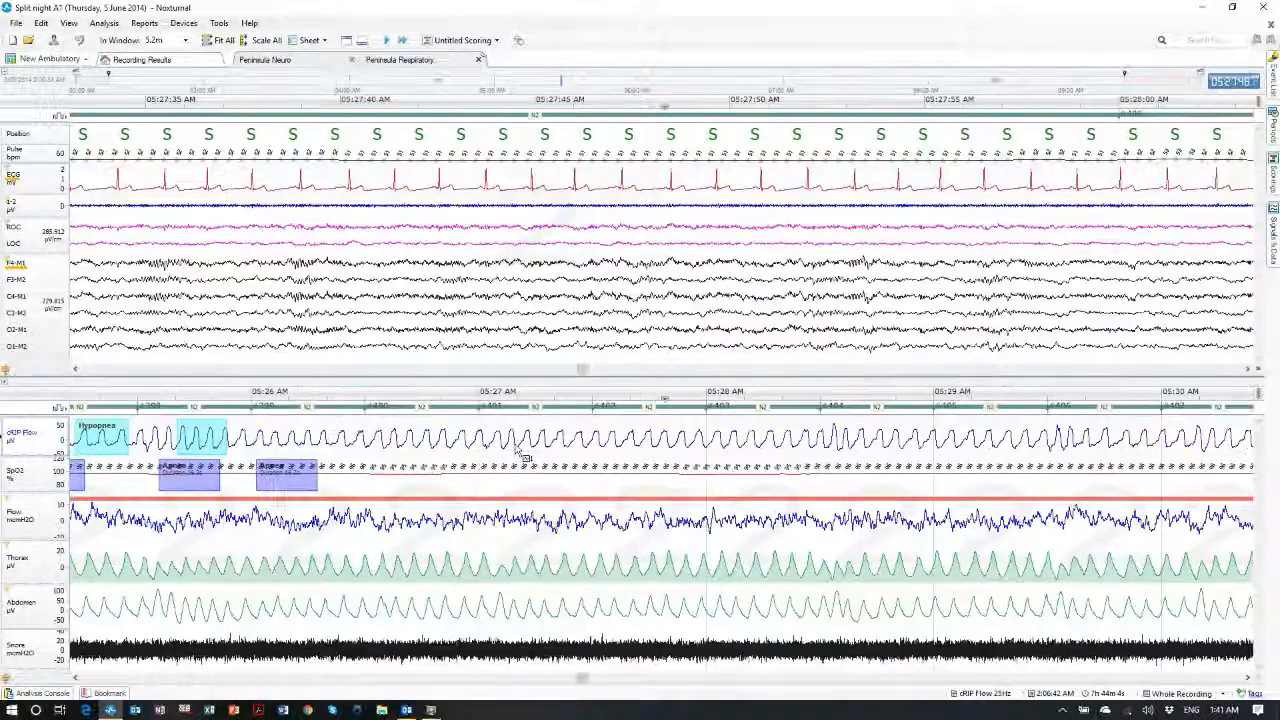
scroll(516, 450, down, 1)
Set the upper neuro pane to a 40-second window and the lower respiratory pane to 5 minutes
click(238, 225)
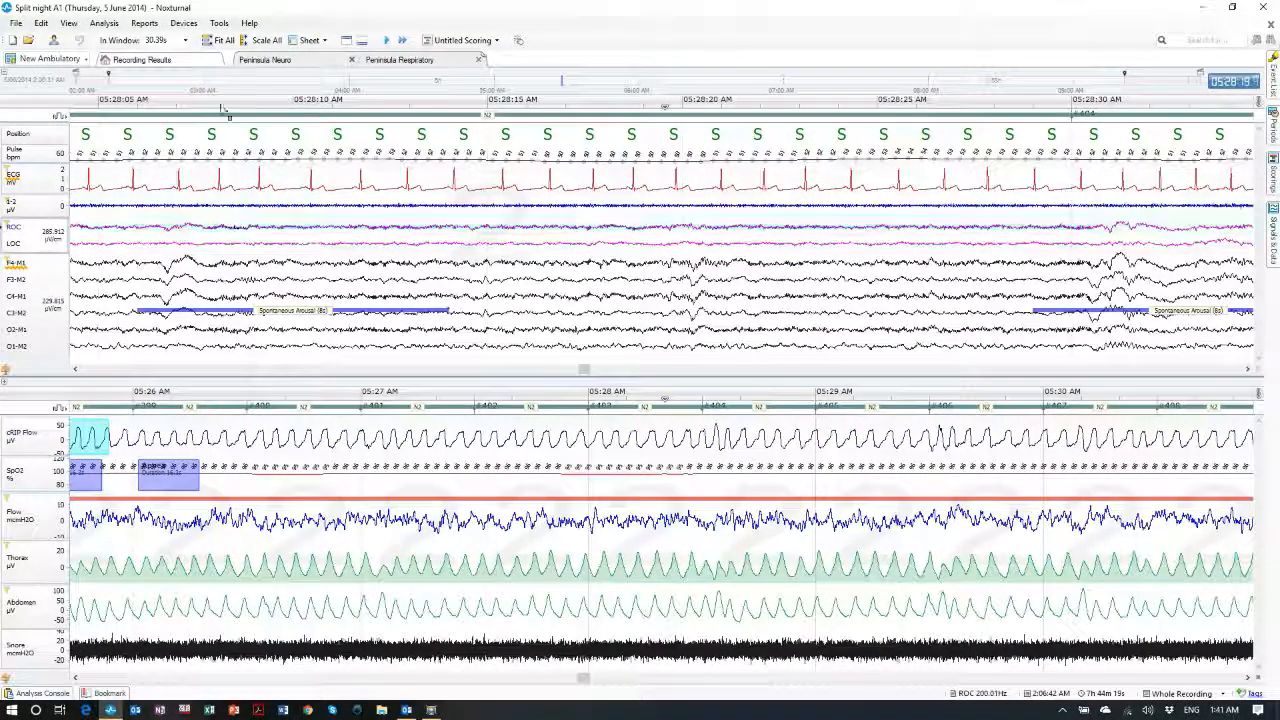
click(185, 40)
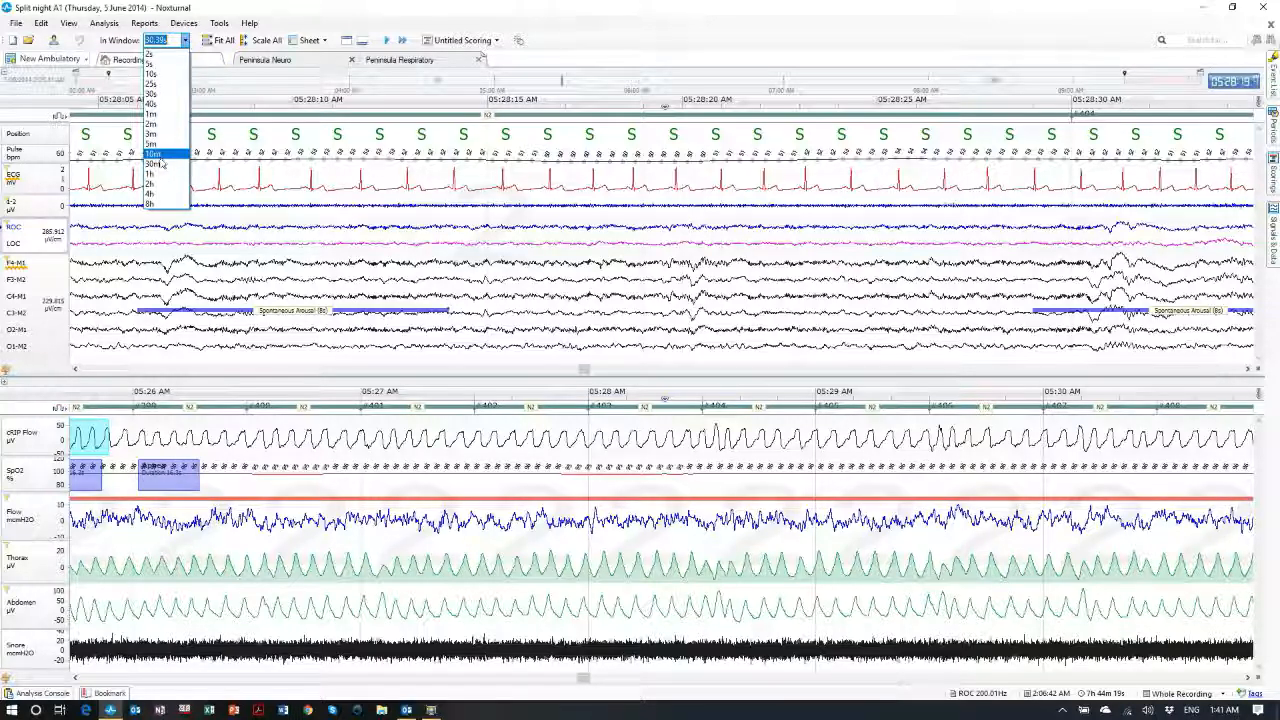
click(153, 105)
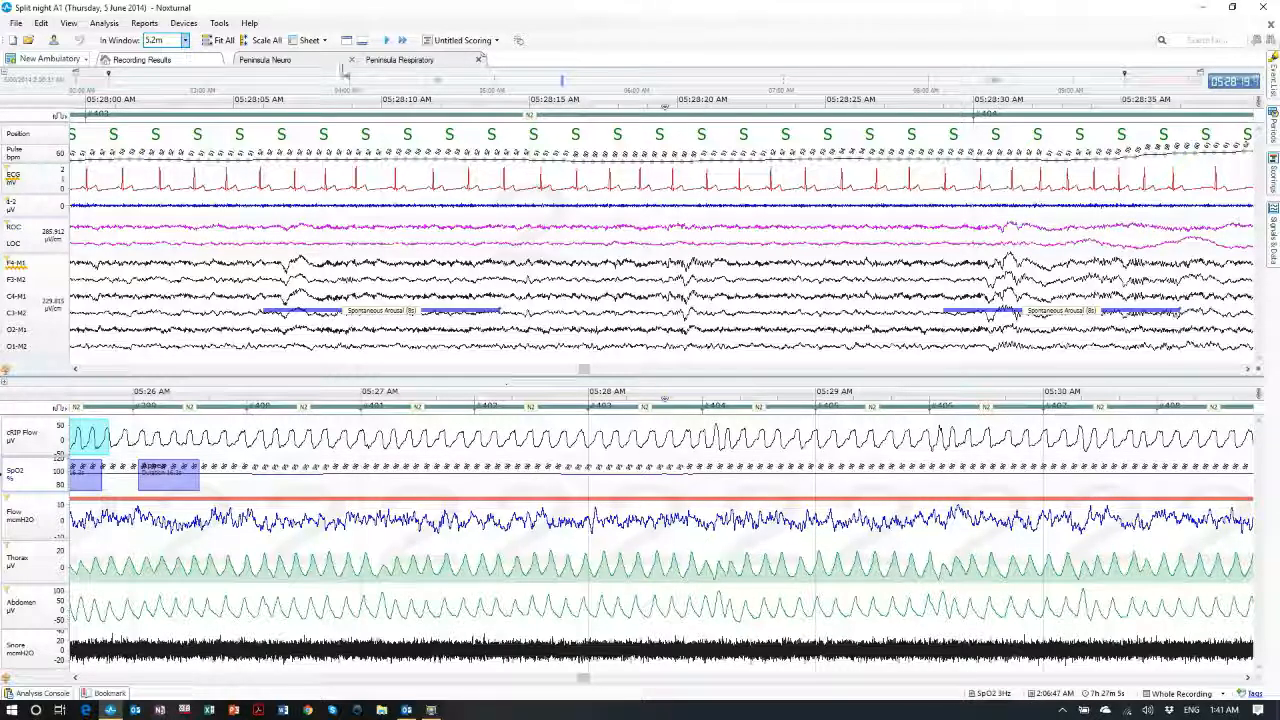
click(185, 40)
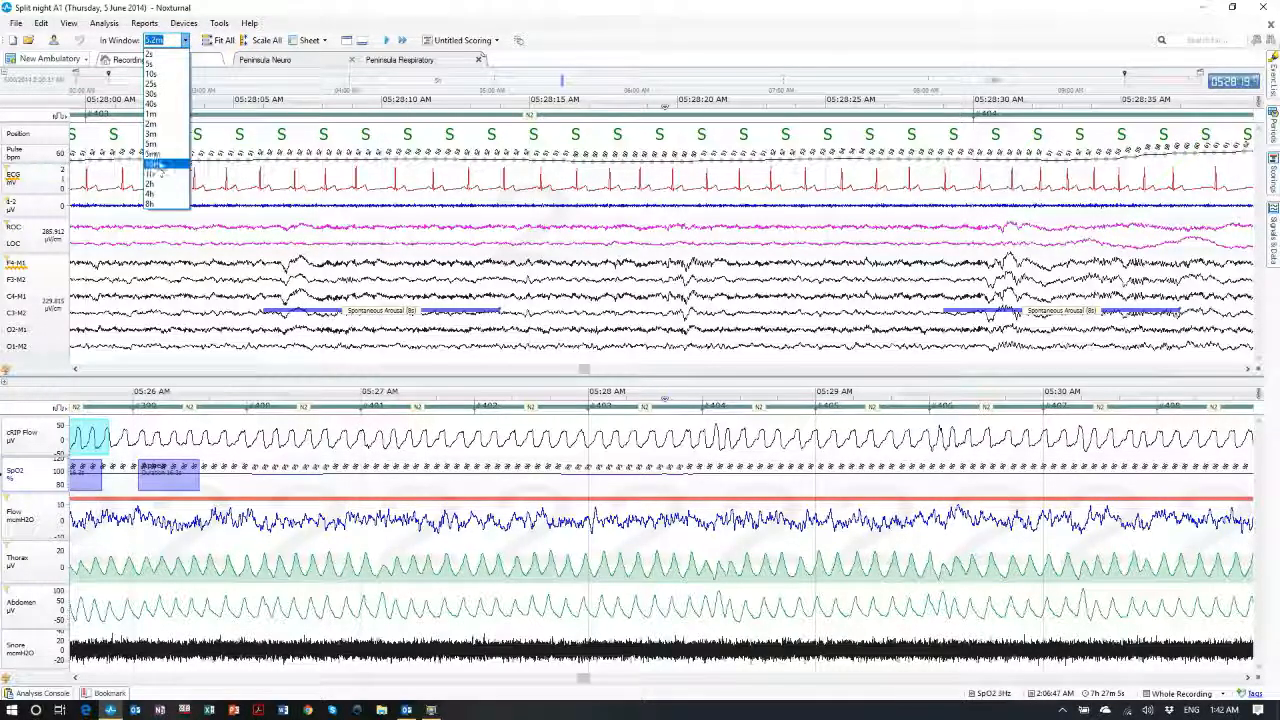
click(155, 145)
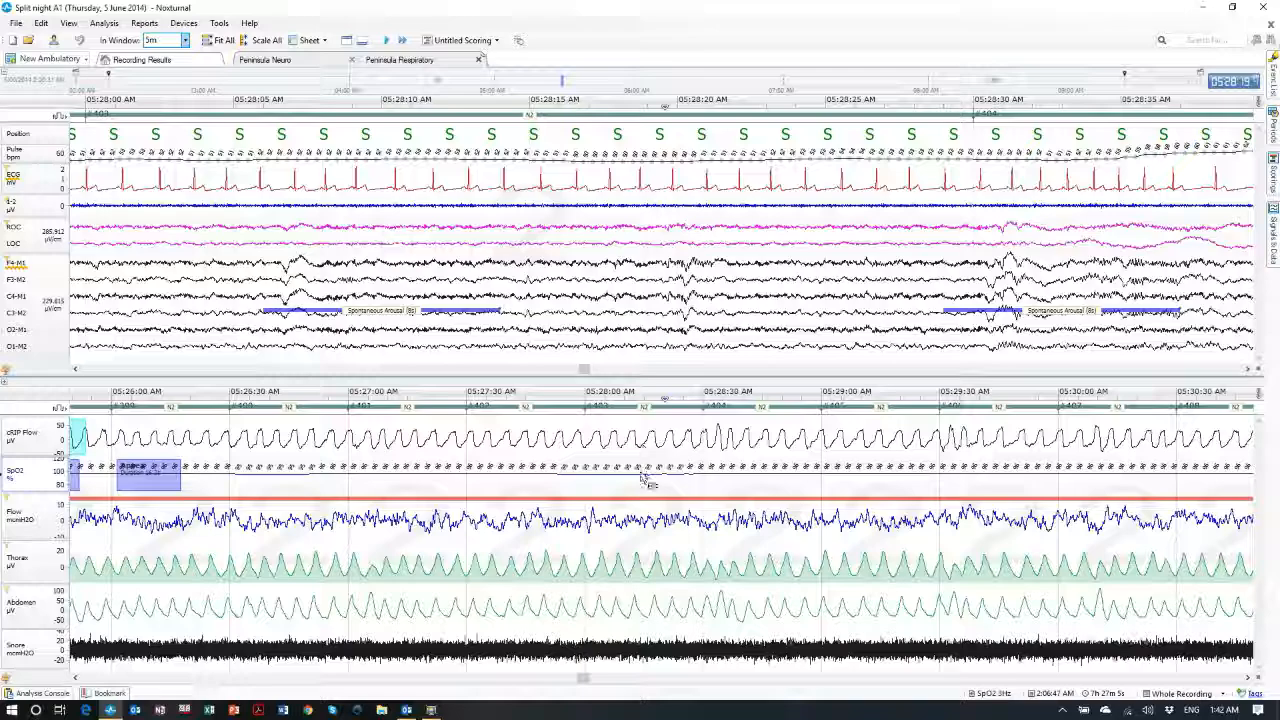
Step the view back half a window, then briefly play and stop the recording
click(666, 253)
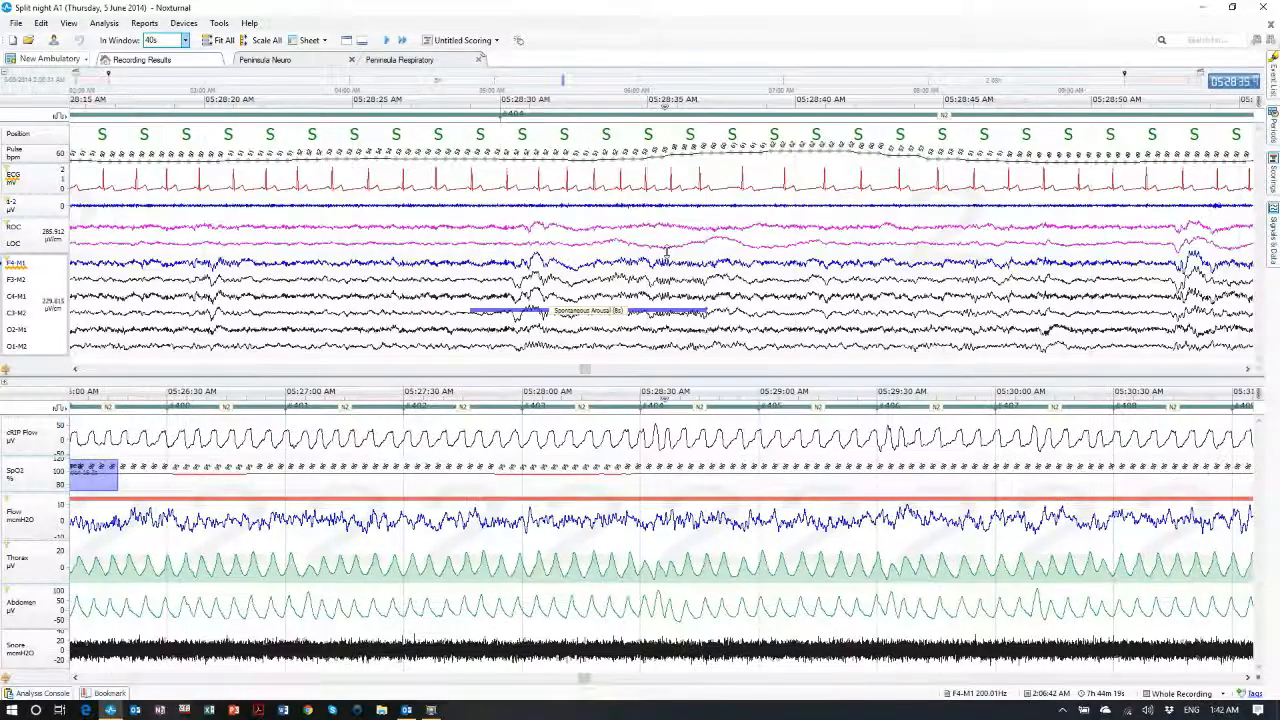
key(Left)
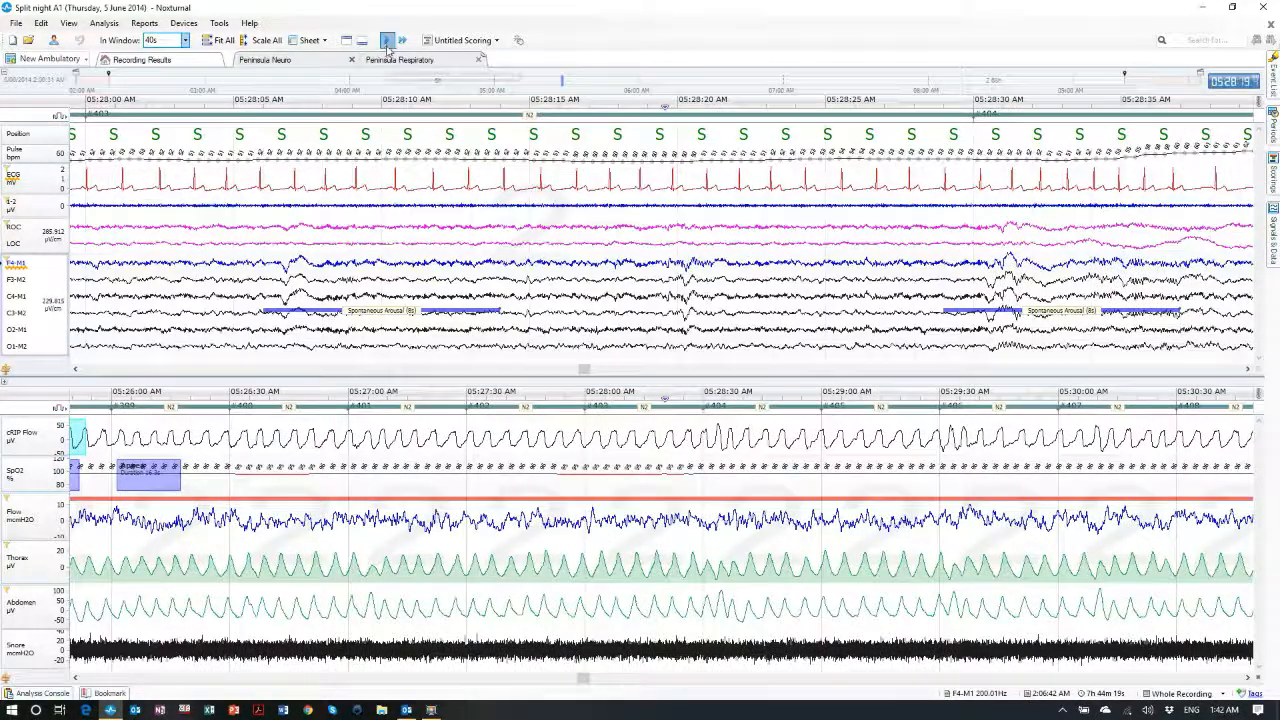
click(387, 41)
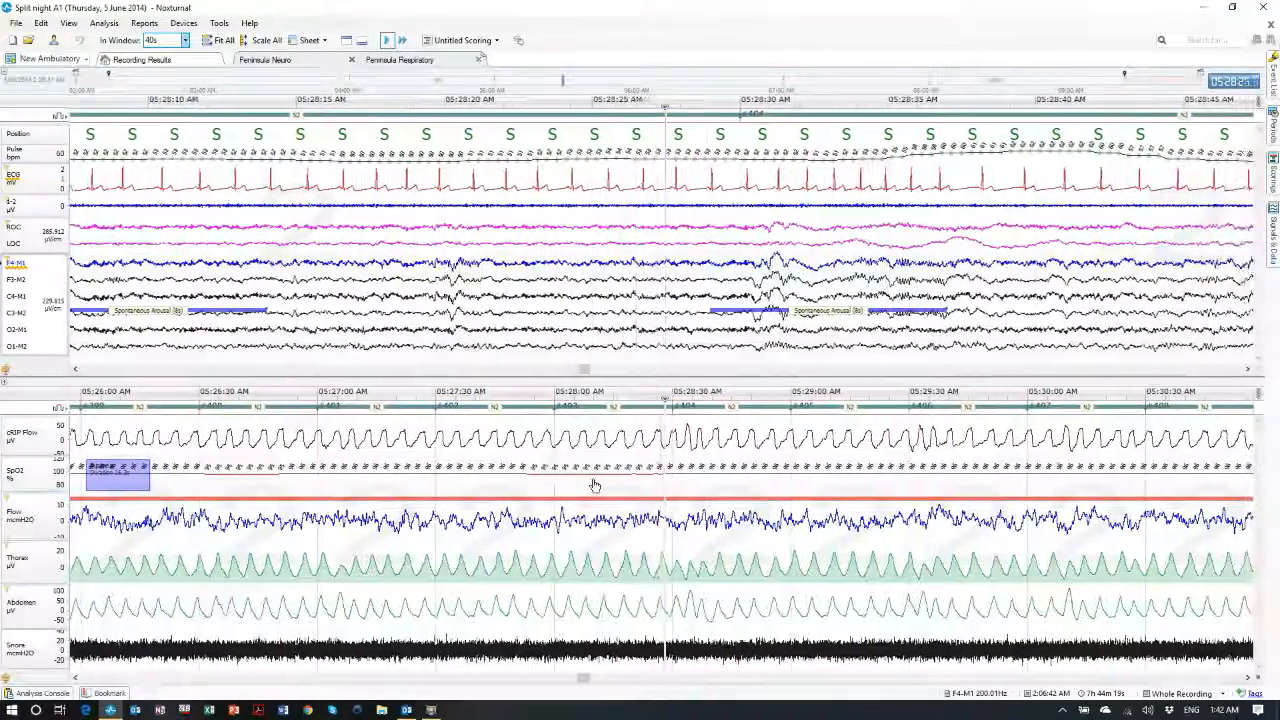
click(390, 40)
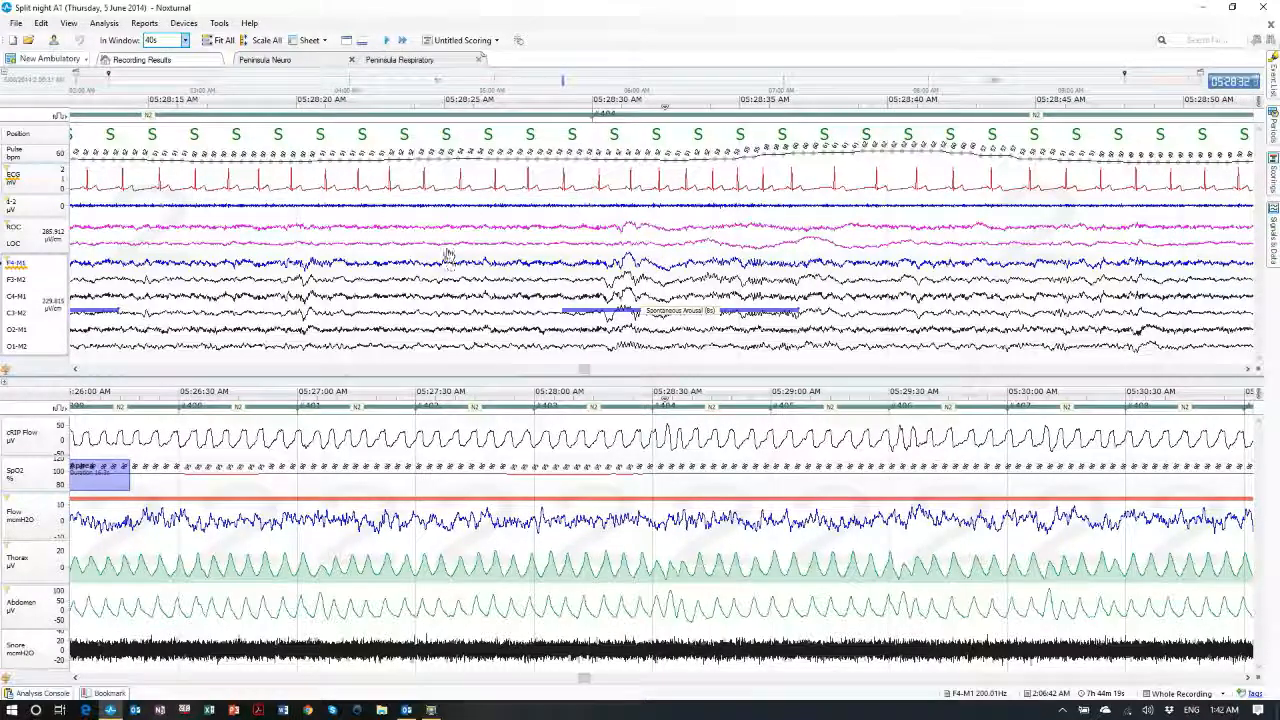
Add Impedance View, Position and Activity, and Flow Volume Loops panels above the signals
click(346, 40)
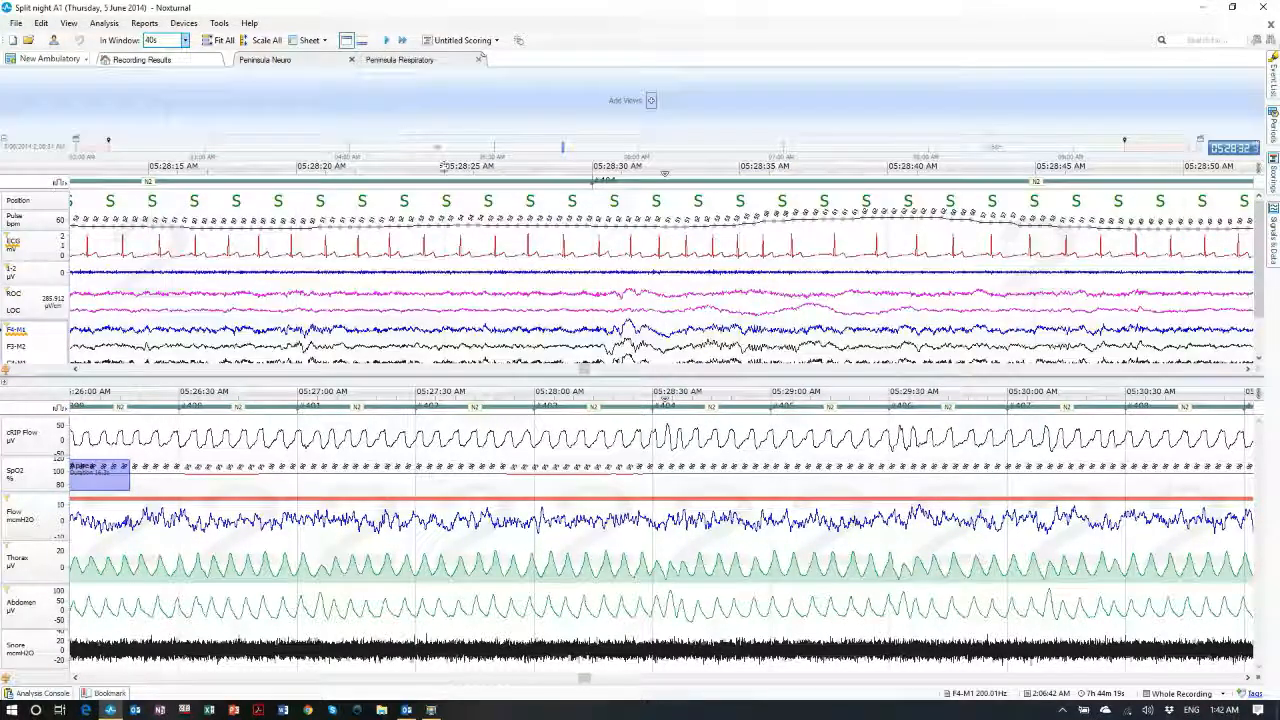
click(650, 100)
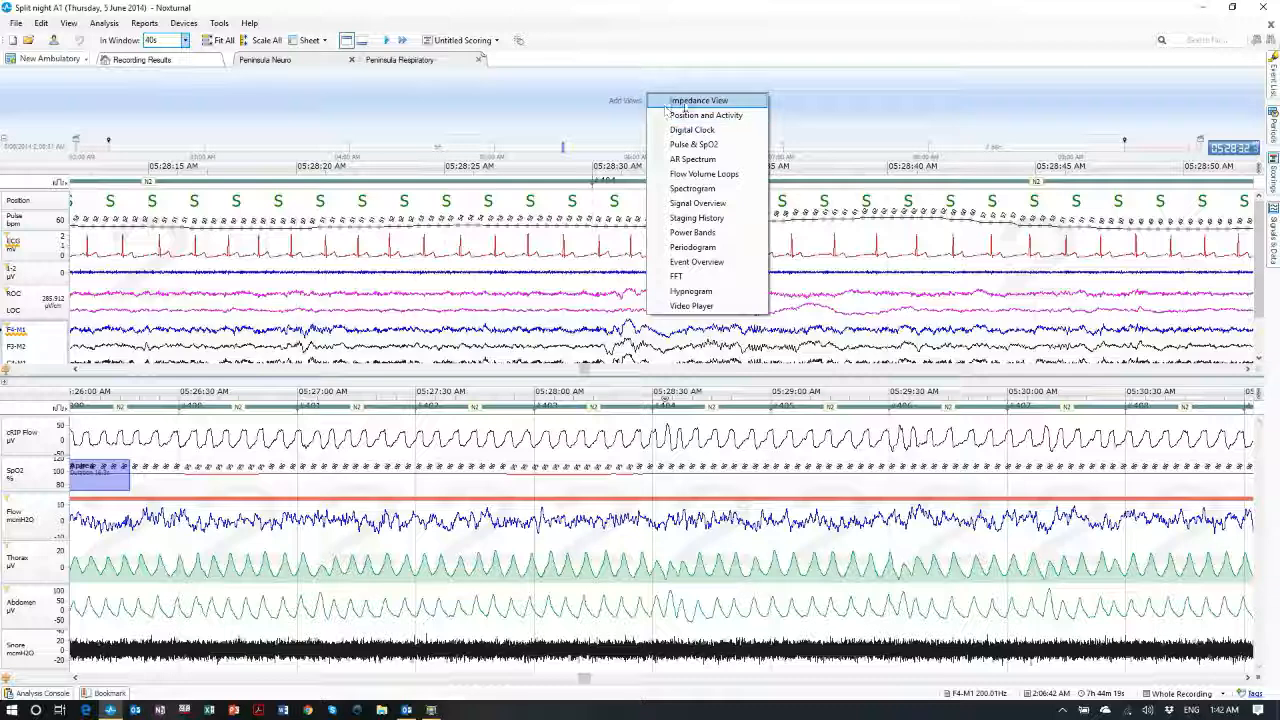
click(665, 102)
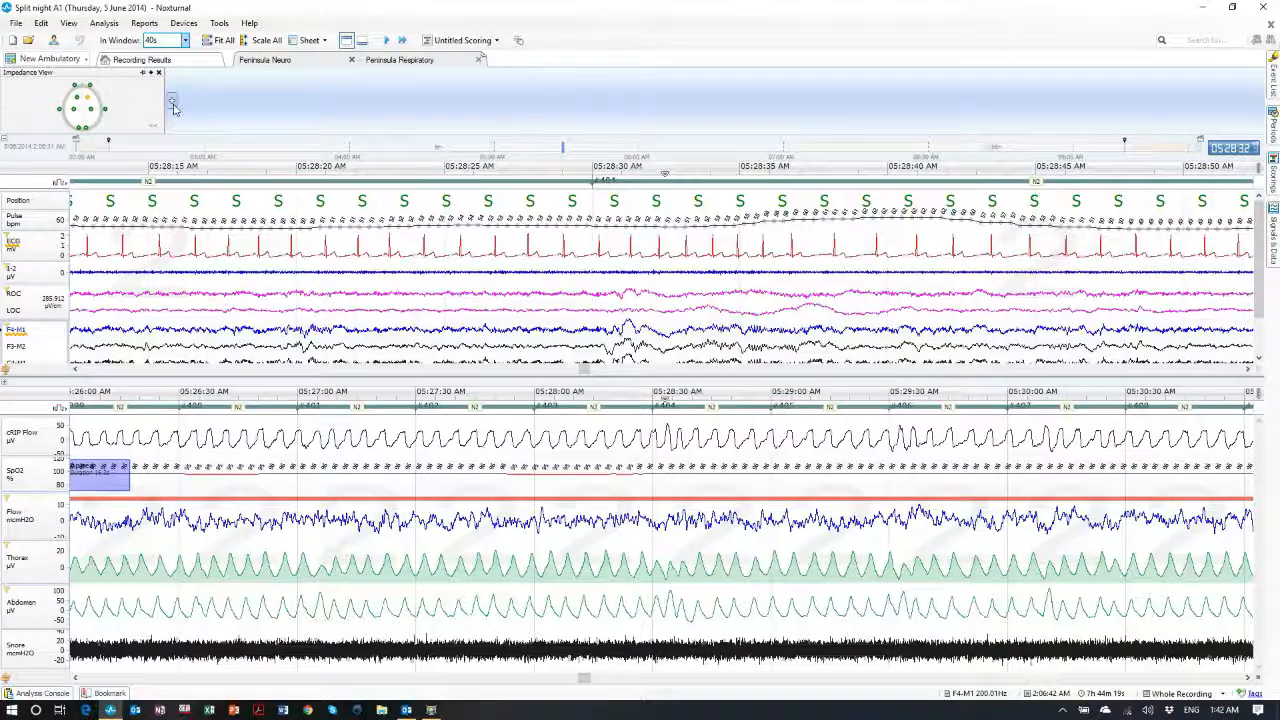
click(172, 104)
click(229, 118)
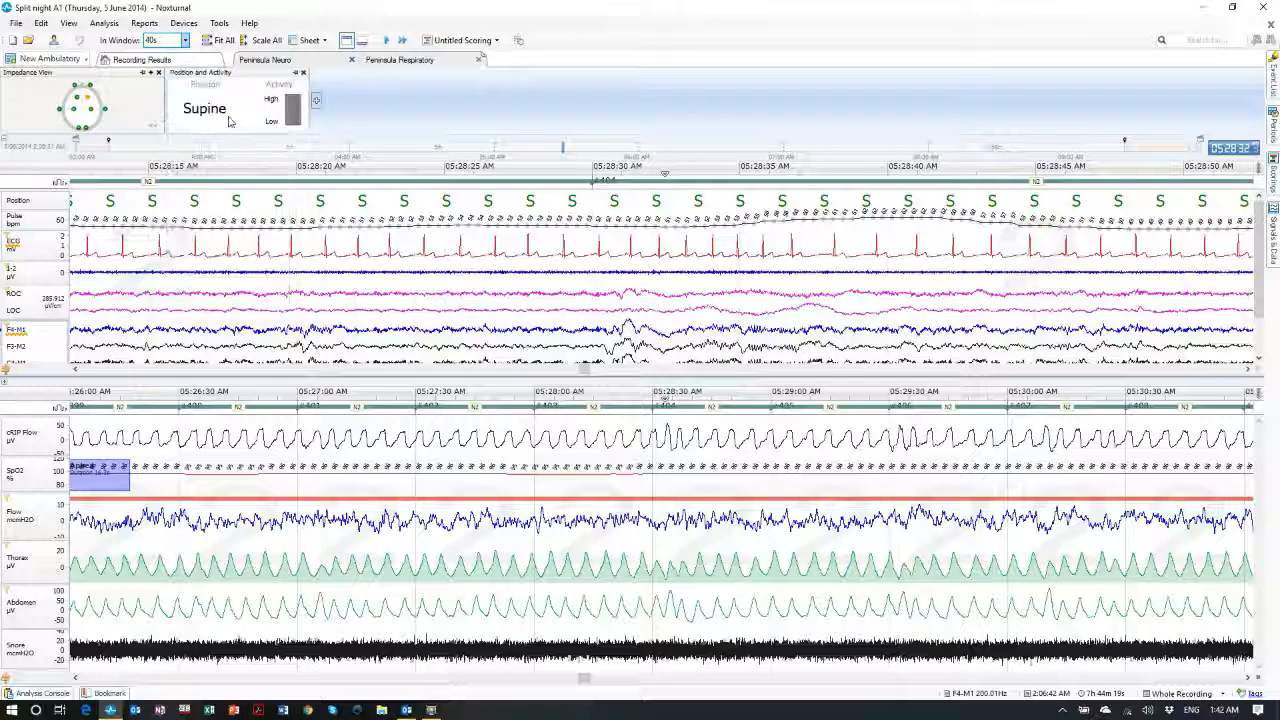
click(316, 100)
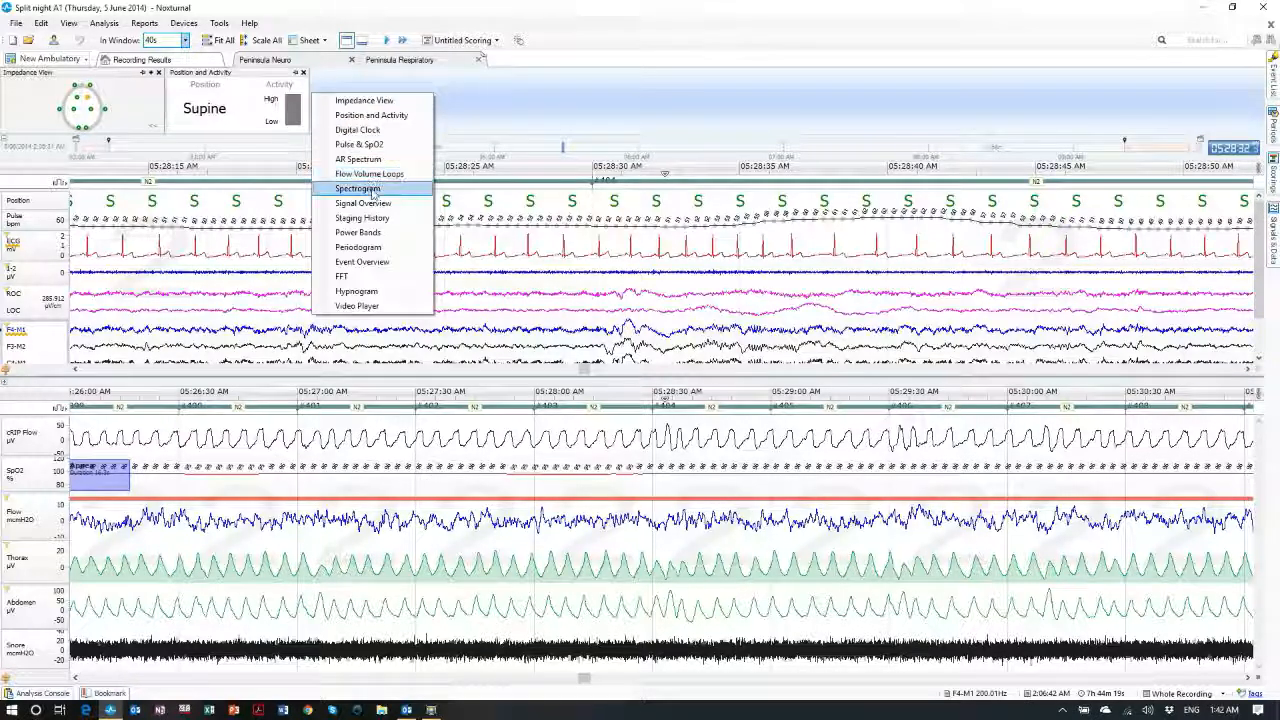
click(368, 174)
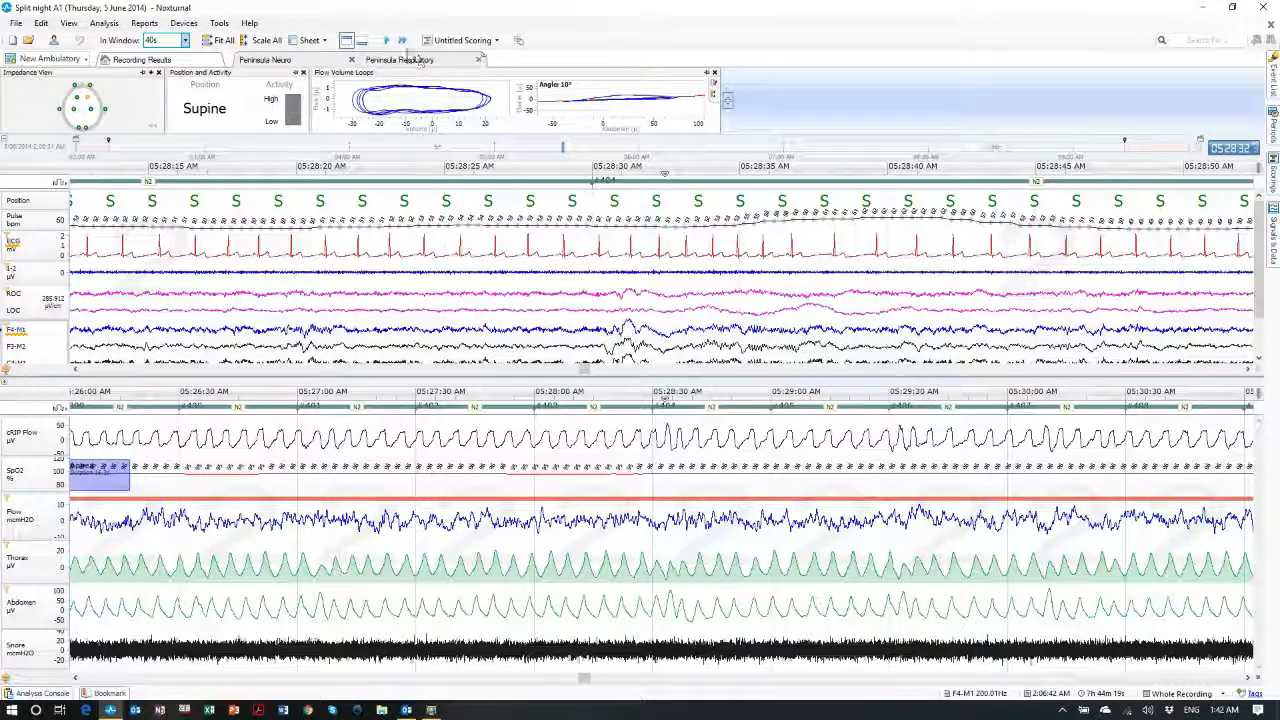
Start real-time playback and add the Digital Clock and Video Player panels
click(387, 40)
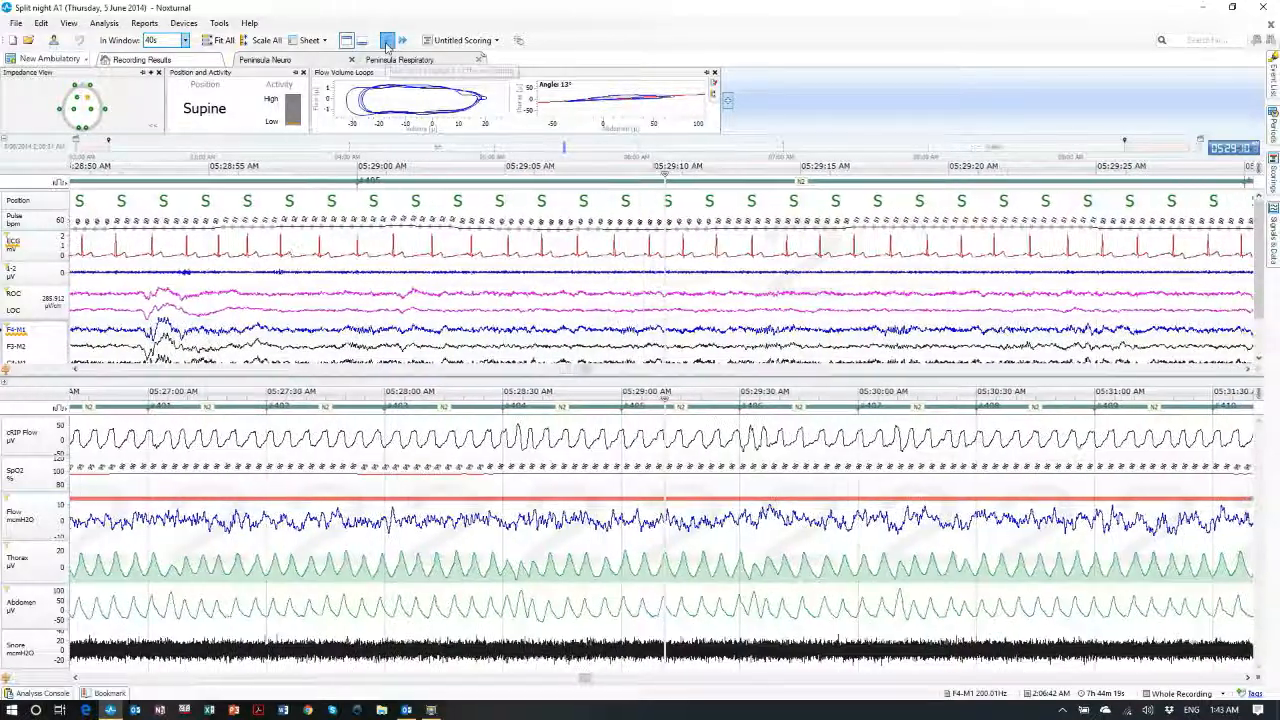
click(727, 101)
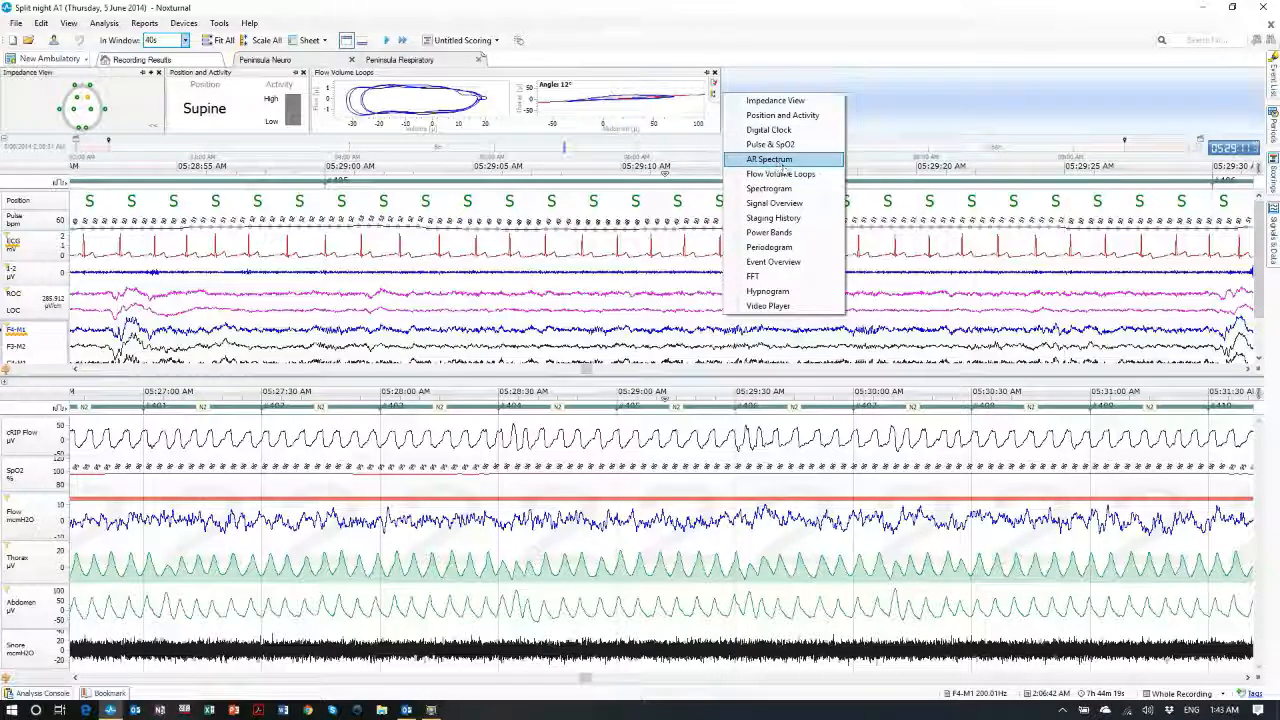
click(801, 131)
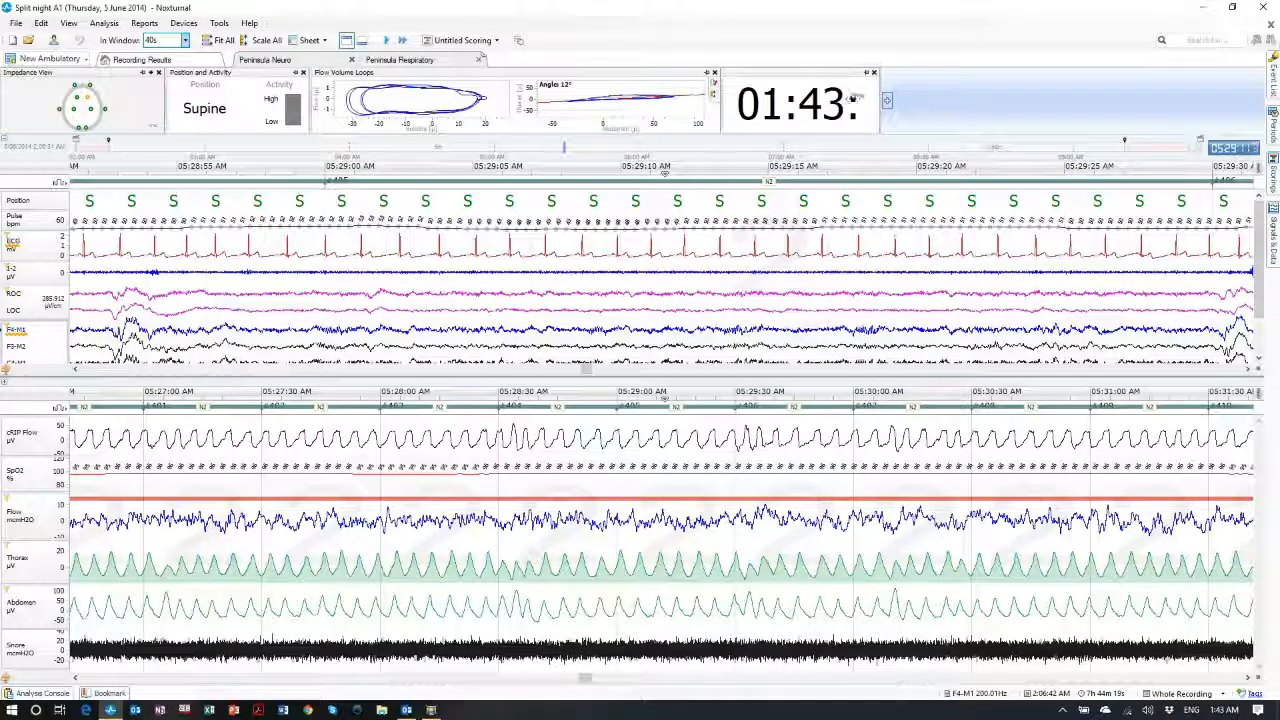
click(886, 103)
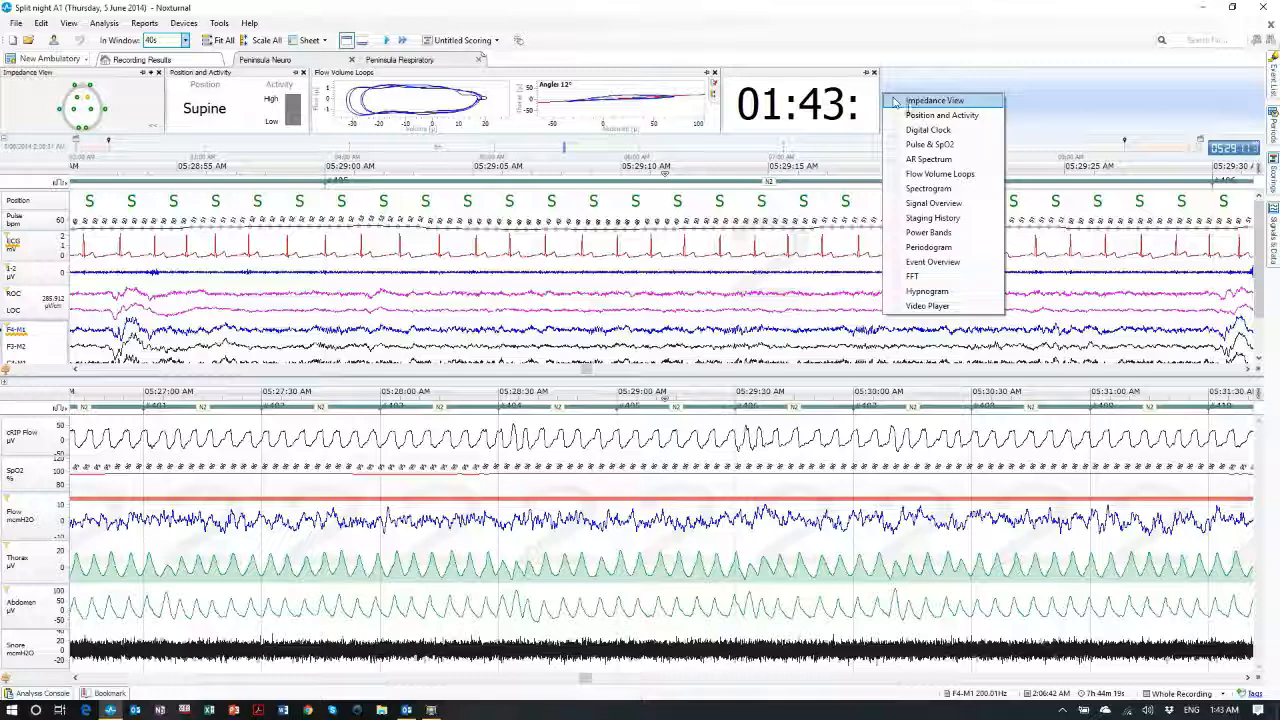
click(955, 306)
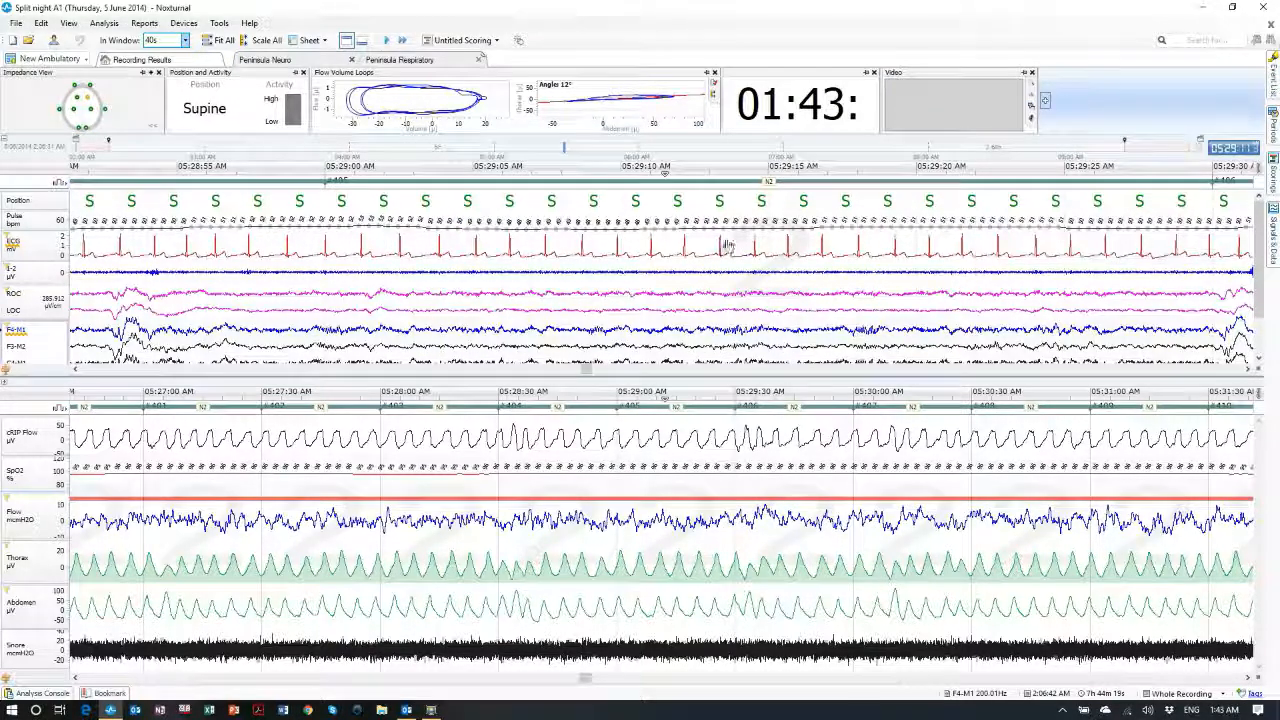
Enlarge the floating patient video, dock it back in the top panel, and stop real-time playback
click(387, 40)
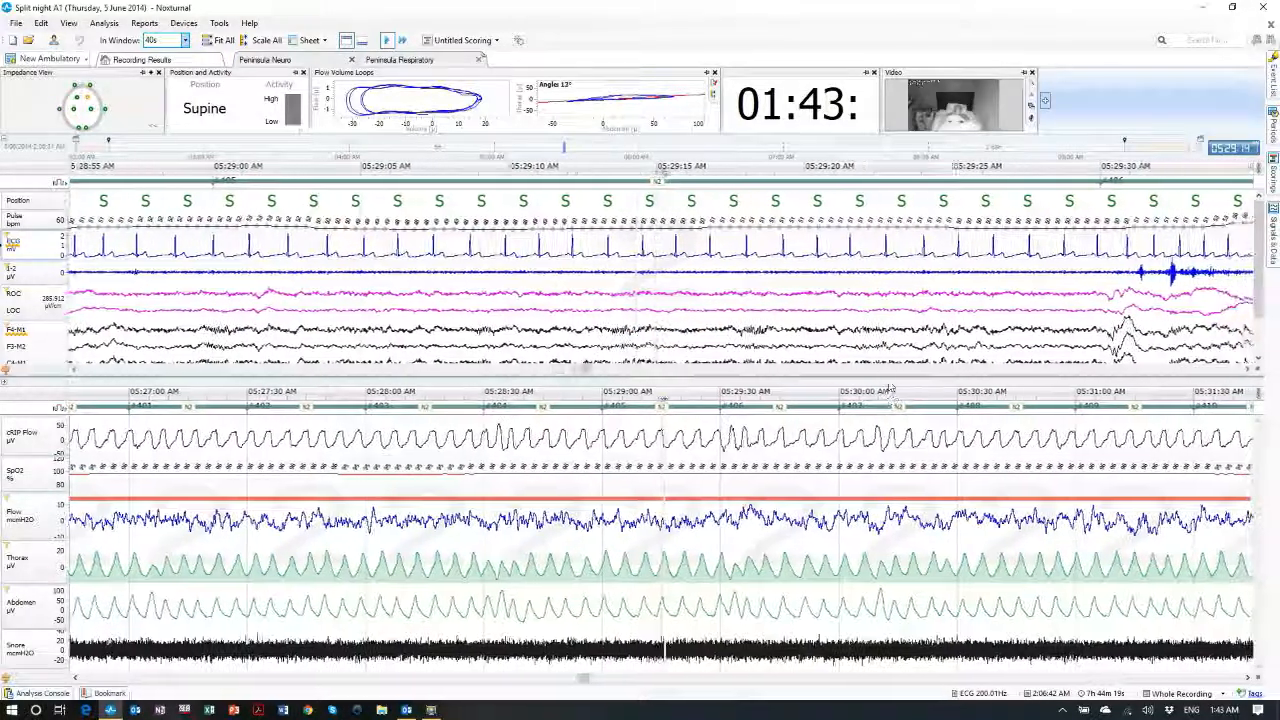
drag(956, 73, 613, 216)
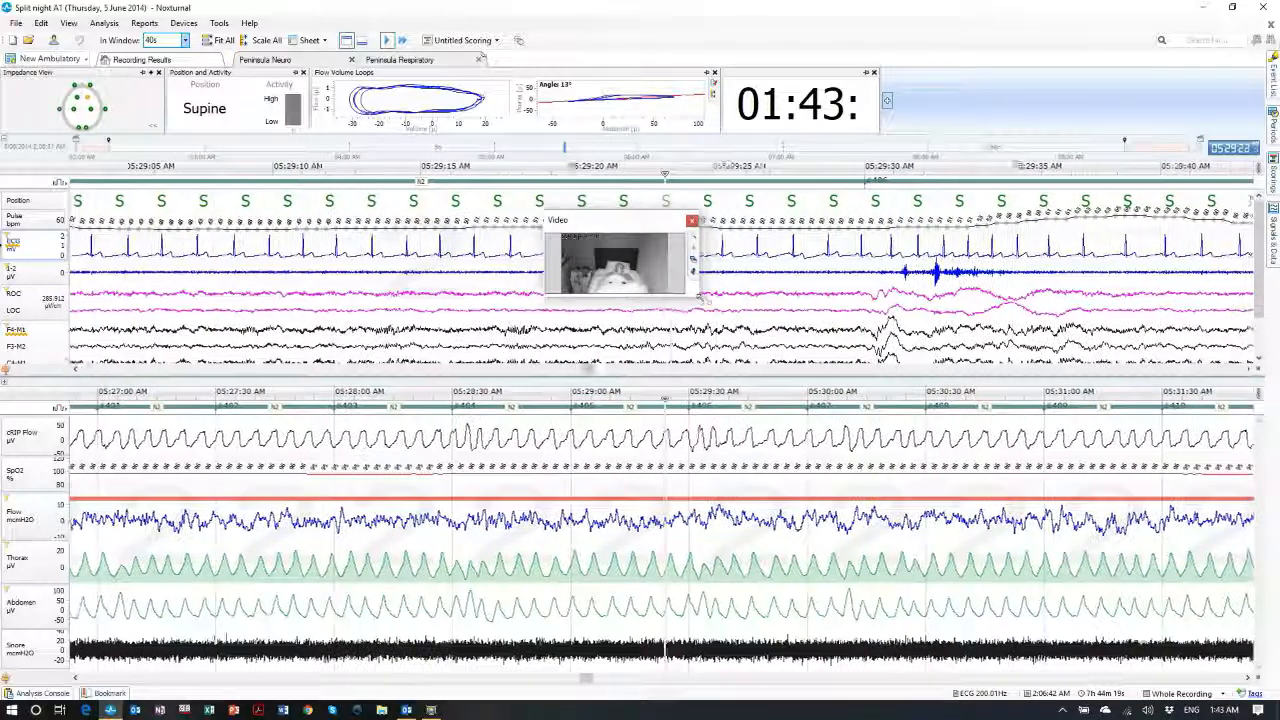
drag(700, 297, 773, 426)
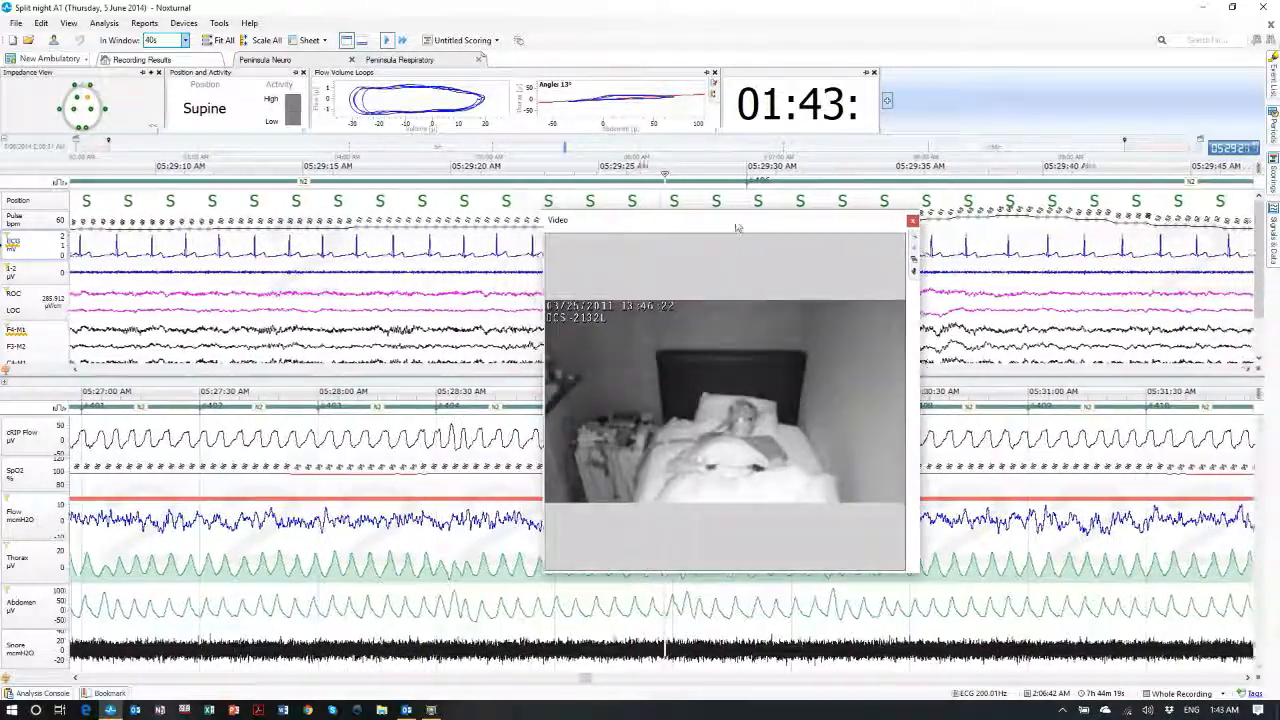
double_click(922, 199)
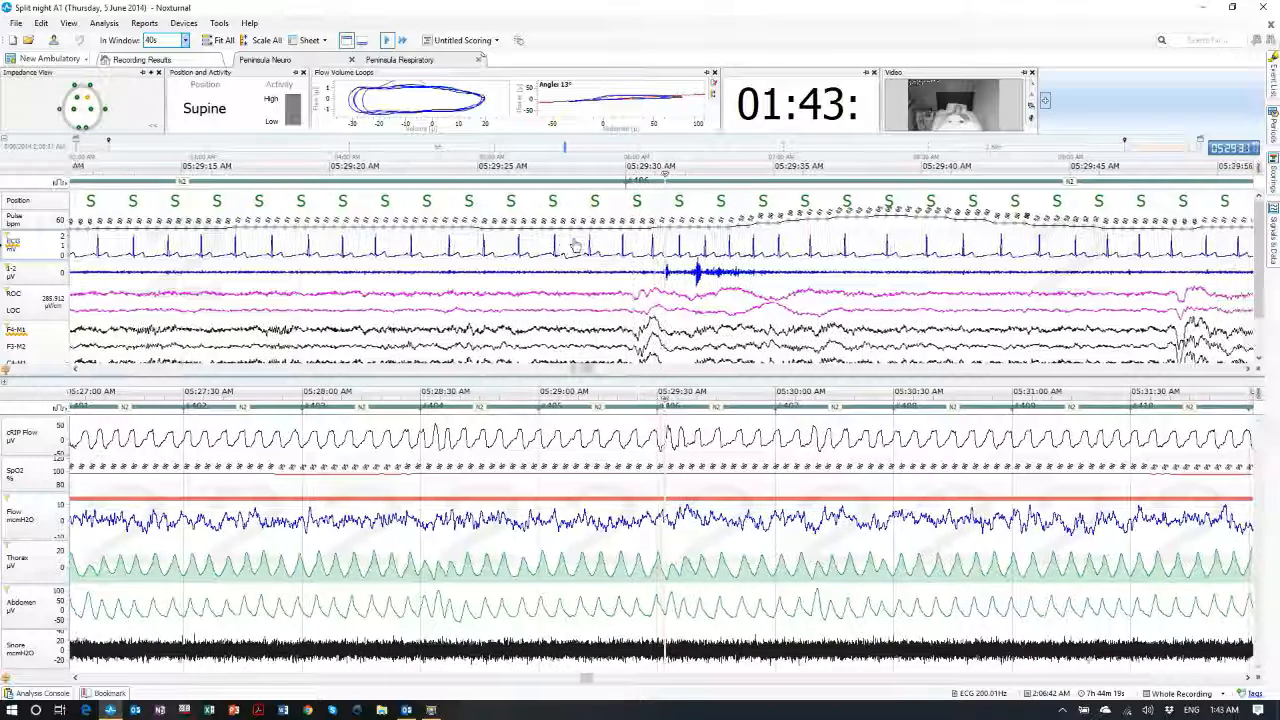
click(389, 44)
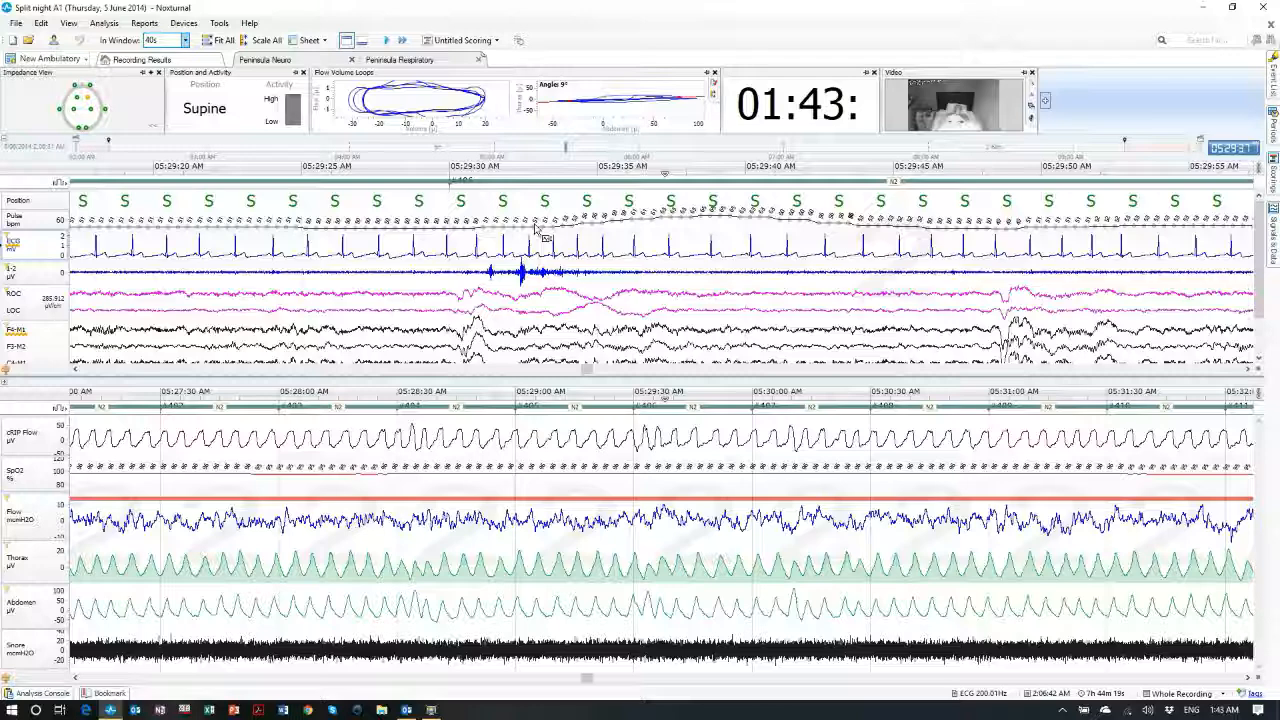
Save the current arrangement as a new workspace layout 'Test 1', then switch to the ASA layout
click(43, 59)
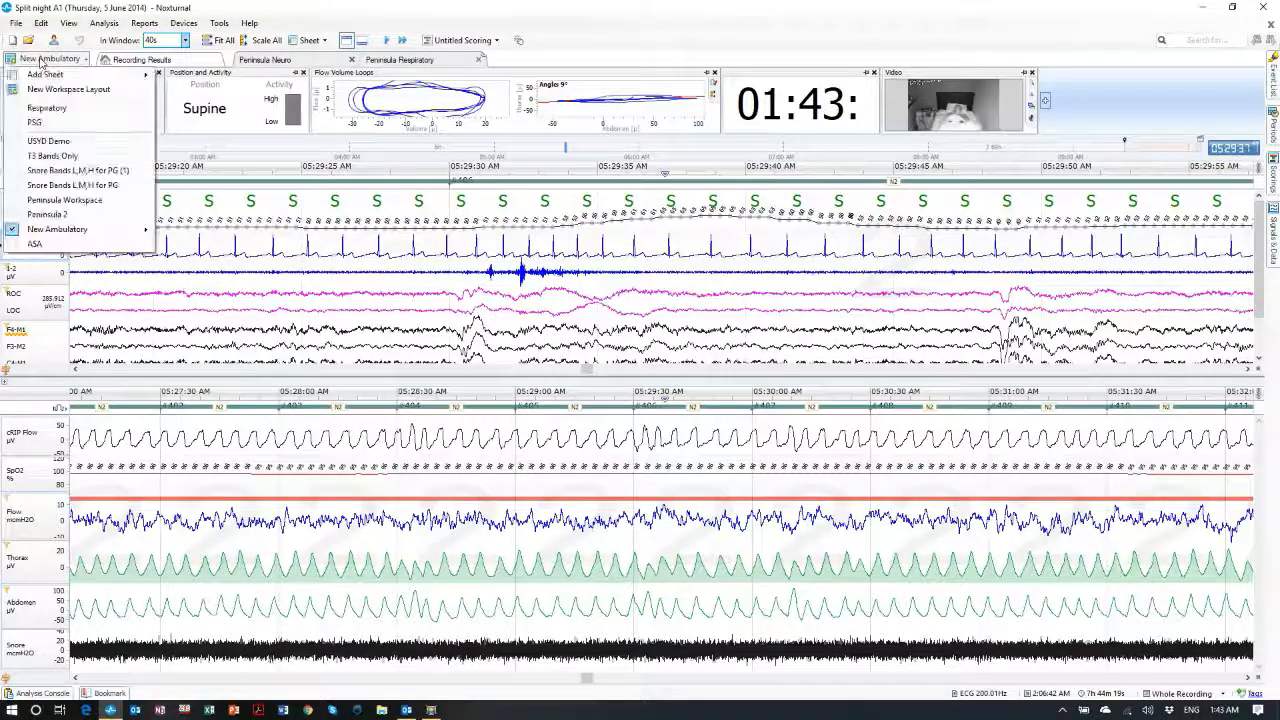
click(68, 89)
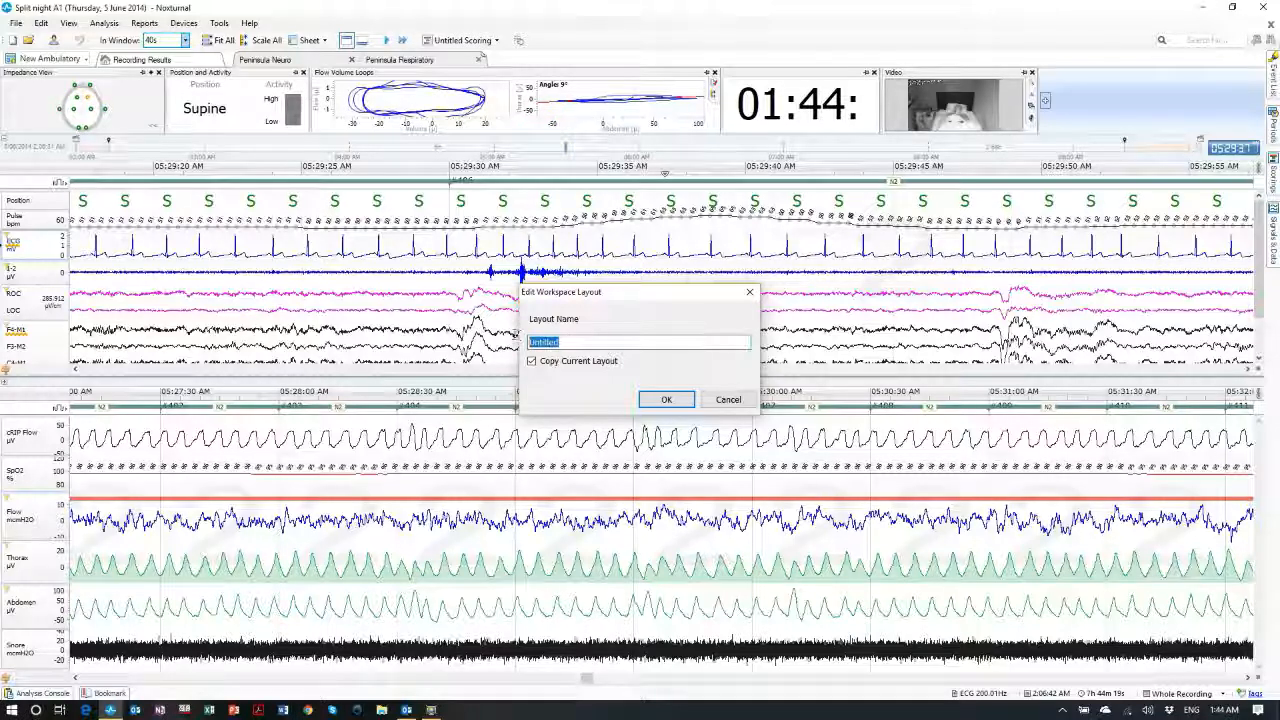
text(Tes)
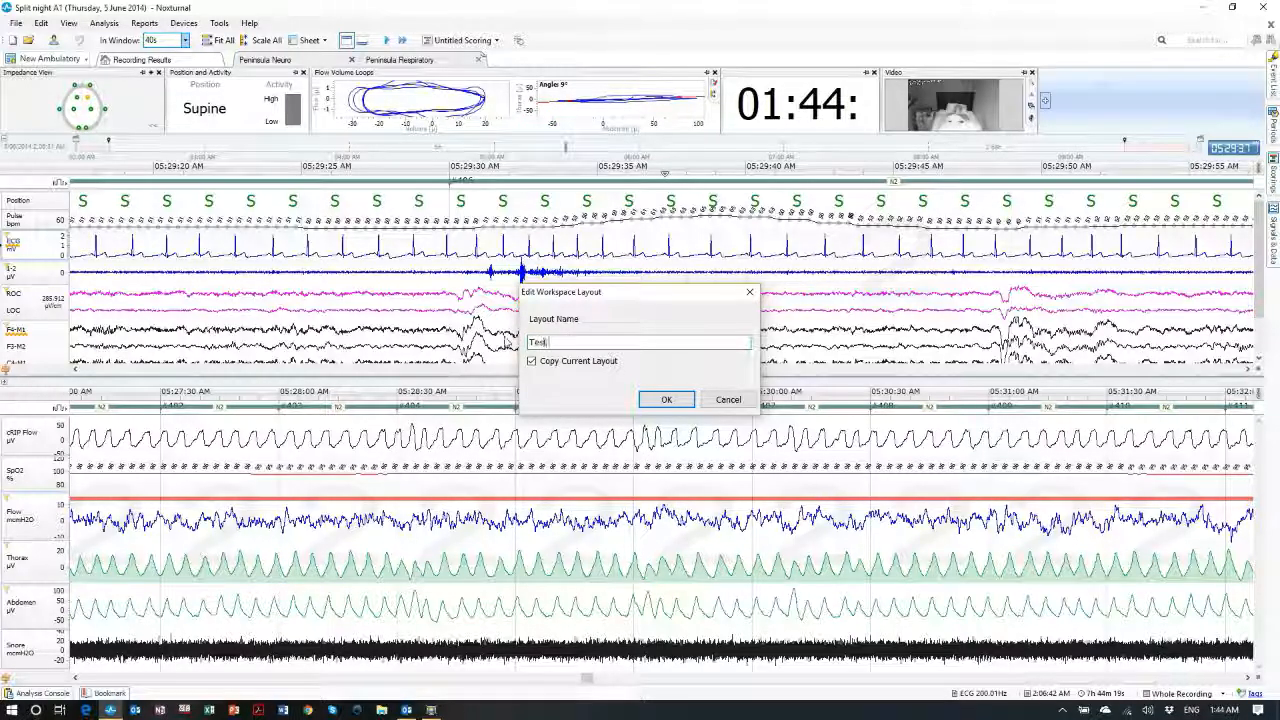
text(t 1)
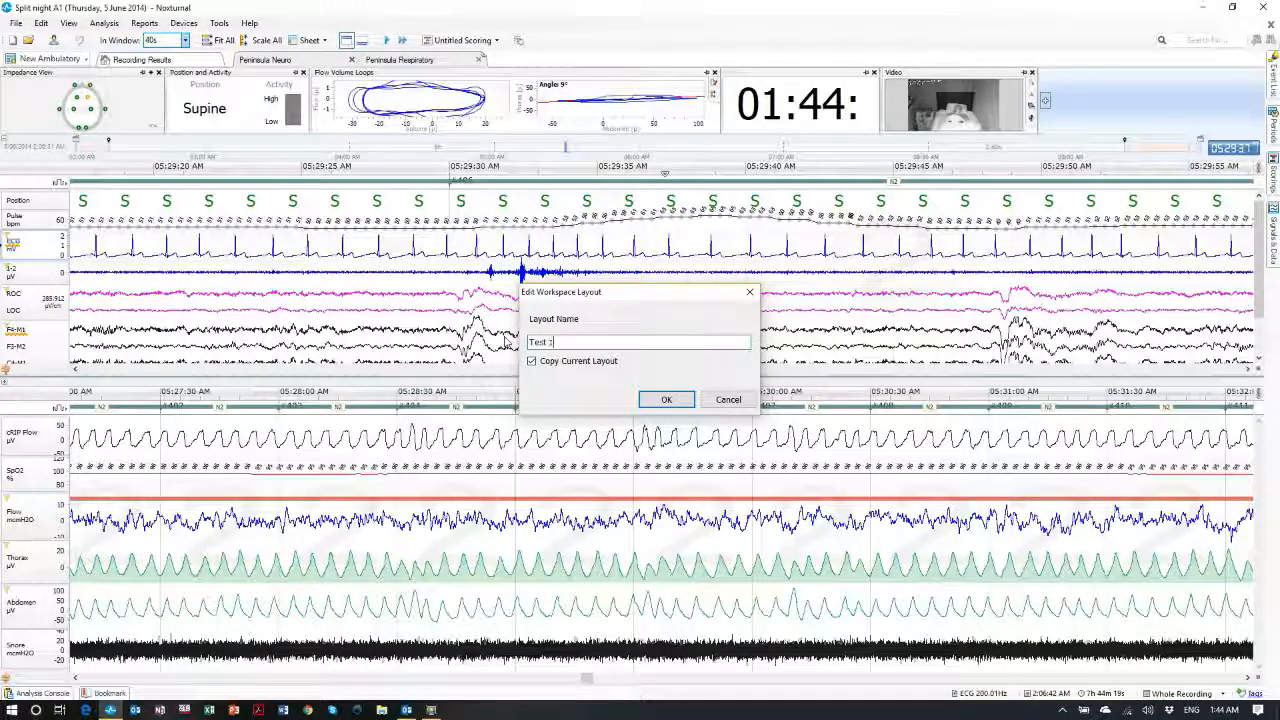
click(667, 400)
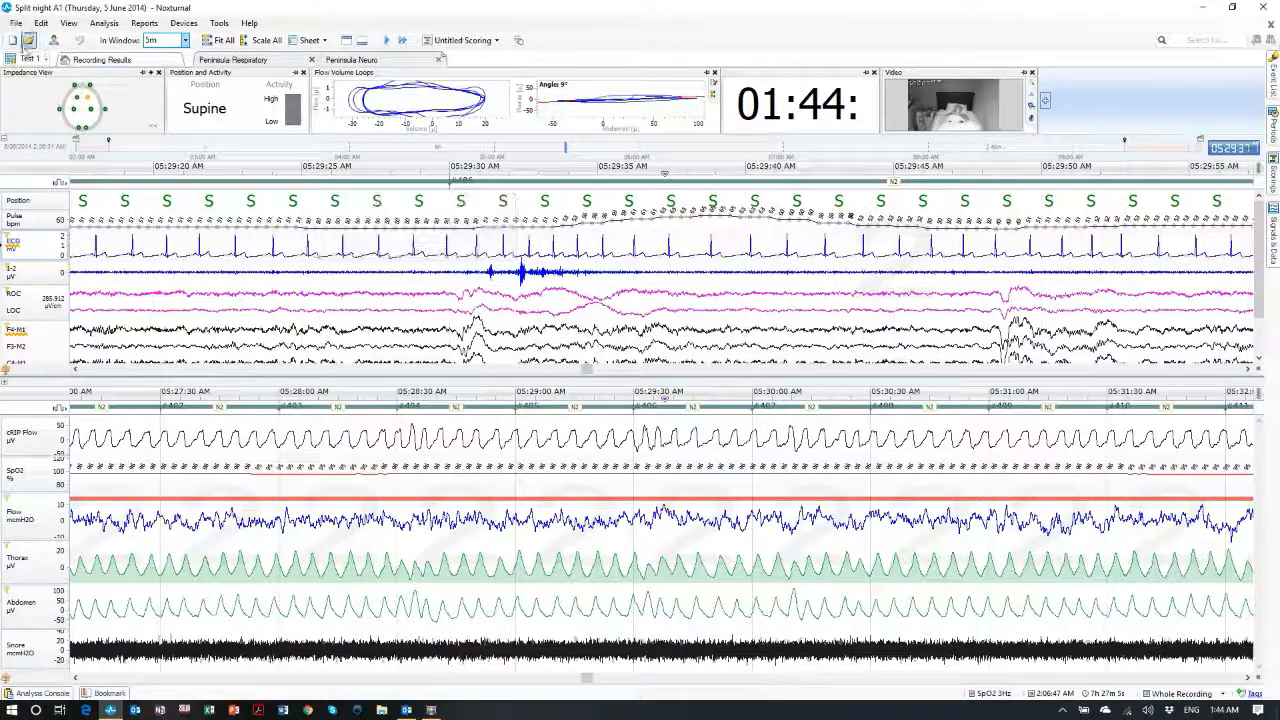
click(30, 58)
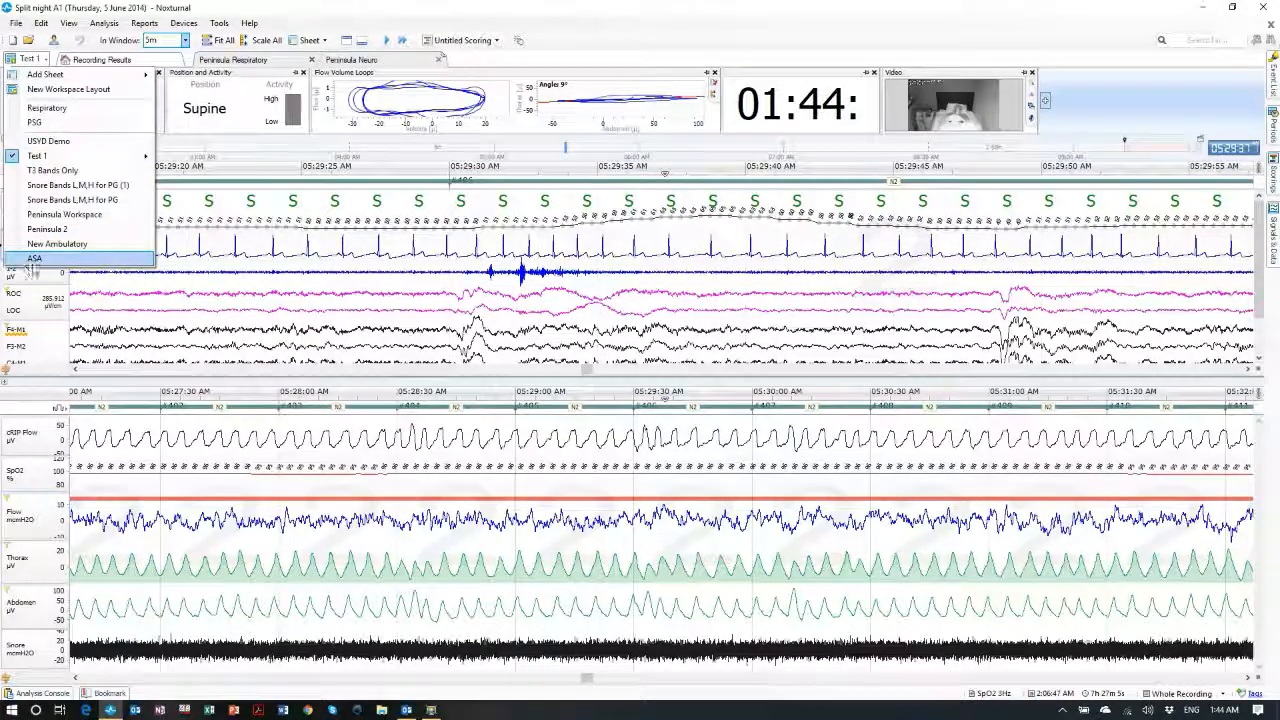
click(34, 259)
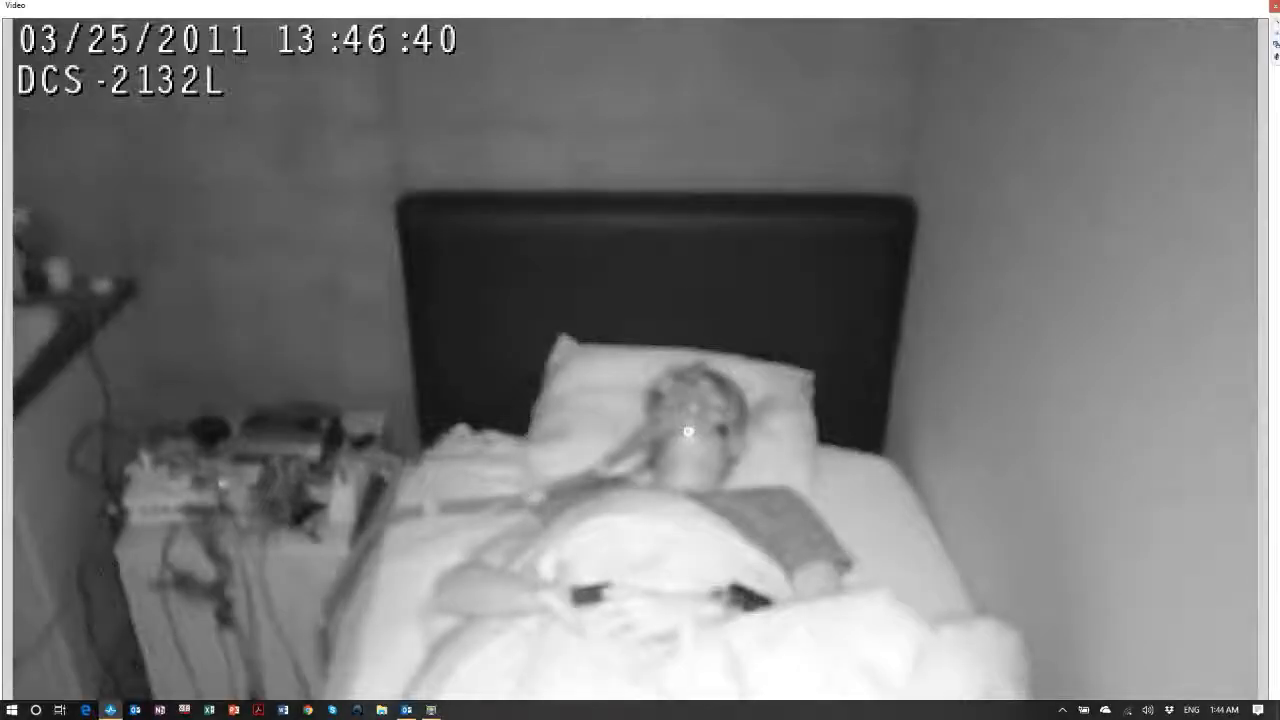
Close the maximised patient video, return to the Test 1 layout and show its Peninsula Neuro sheet
click(1274, 6)
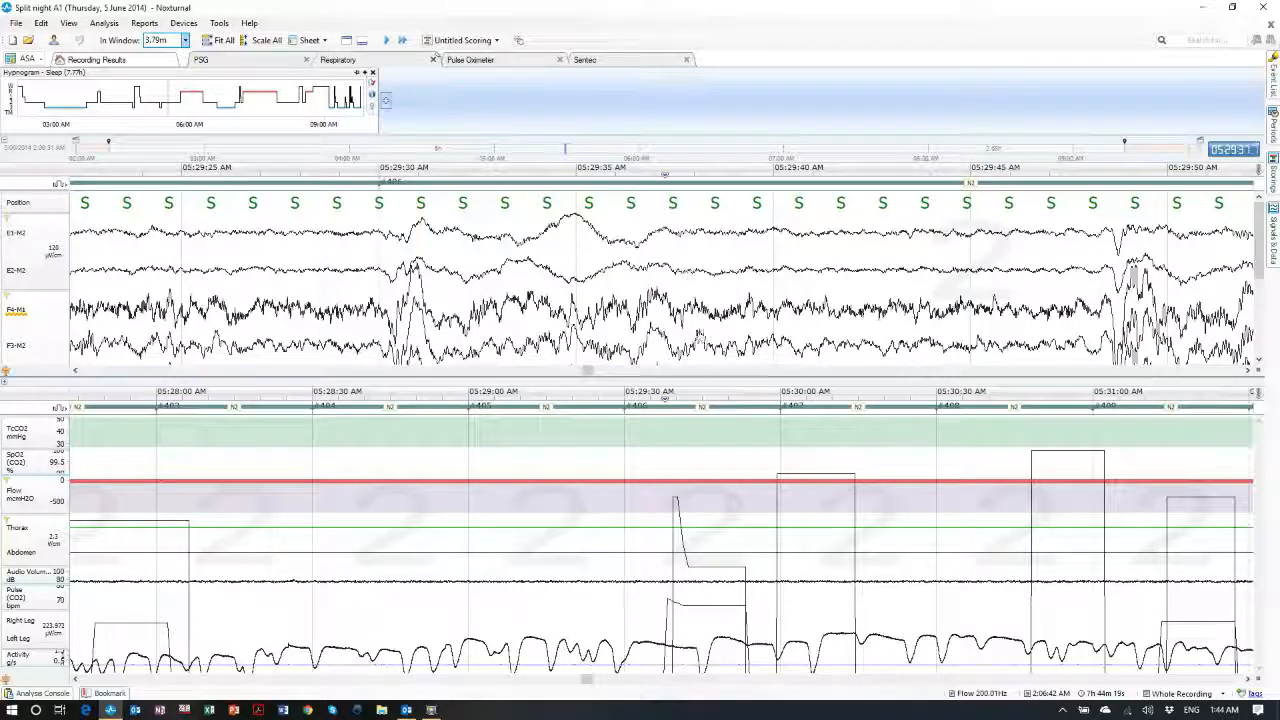
click(15, 60)
click(52, 170)
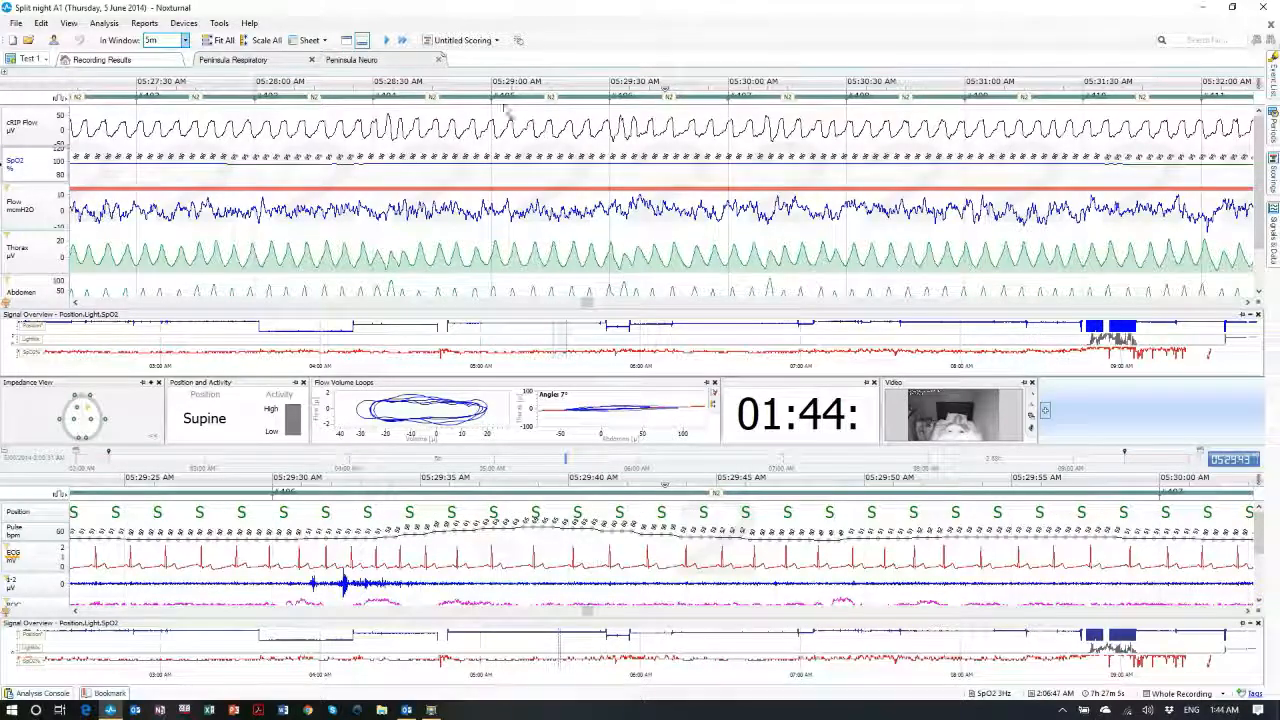
scroll(873, 210, down, 4)
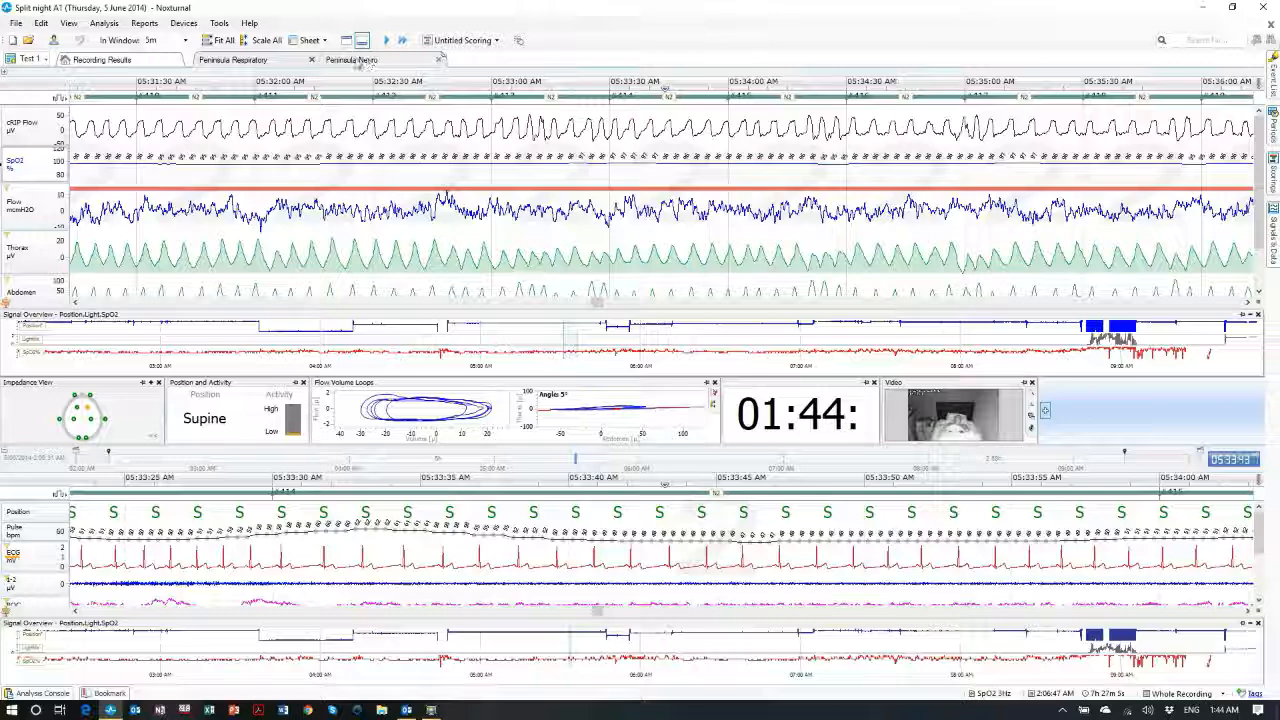
click(365, 61)
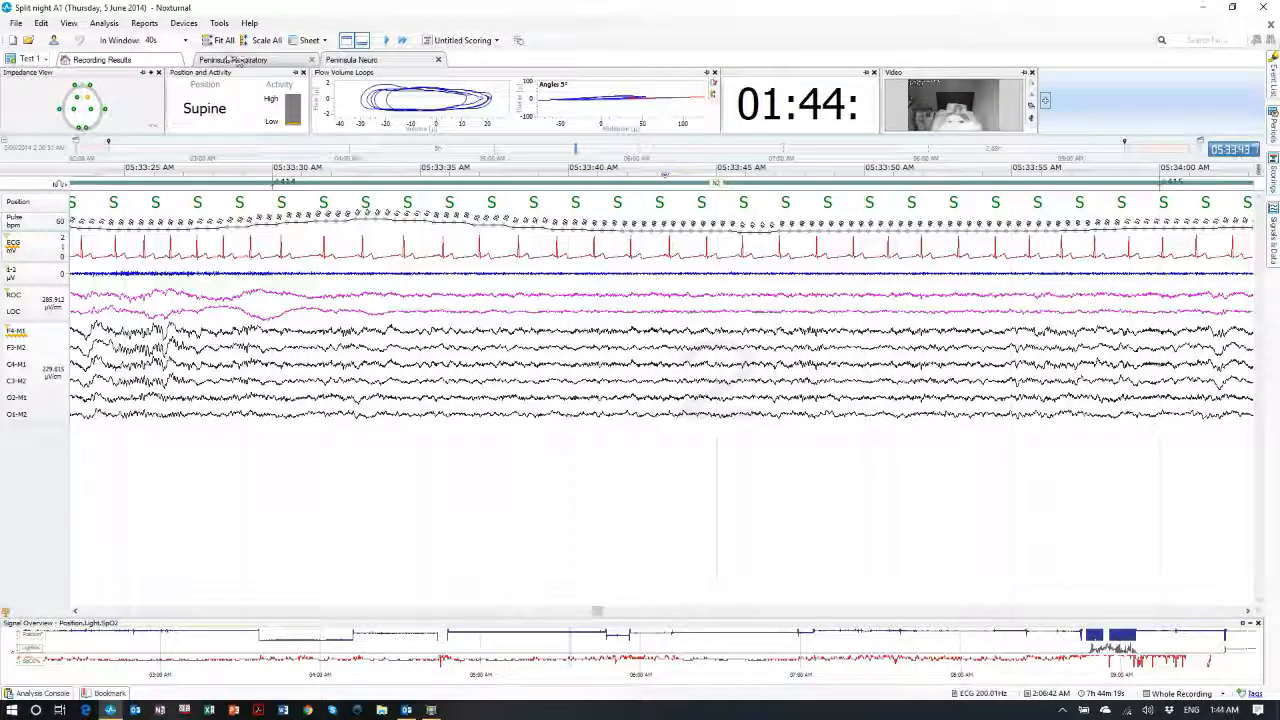
Dock Peninsula Respiratory as a lower pane beneath Peninsula Neuro and hide the Neuro pane's signal overview
drag(233, 60, 985, 366)
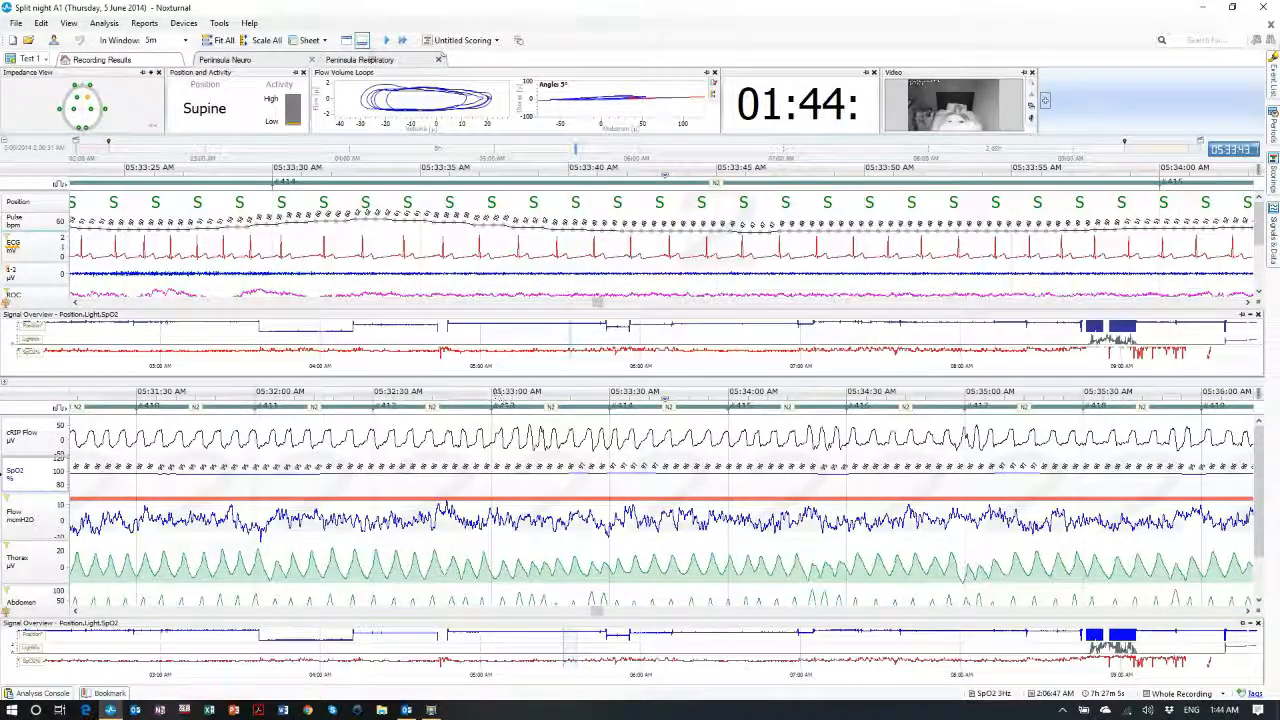
click(430, 262)
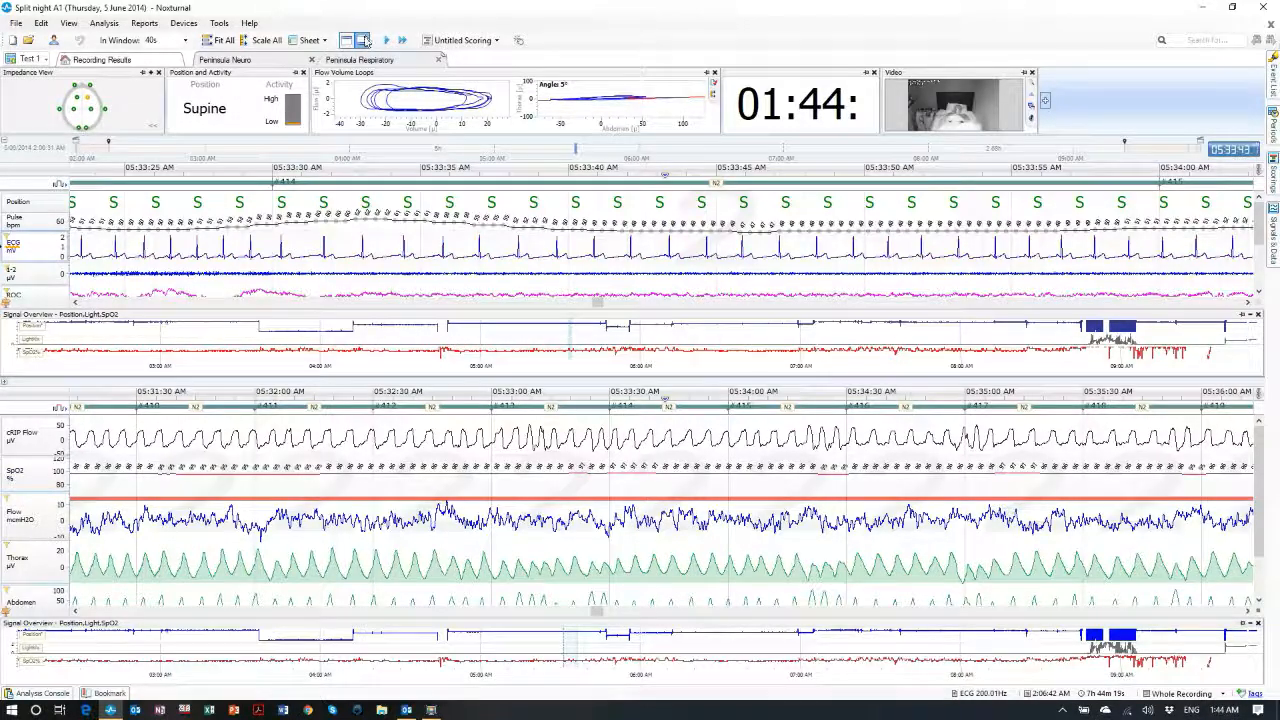
click(364, 40)
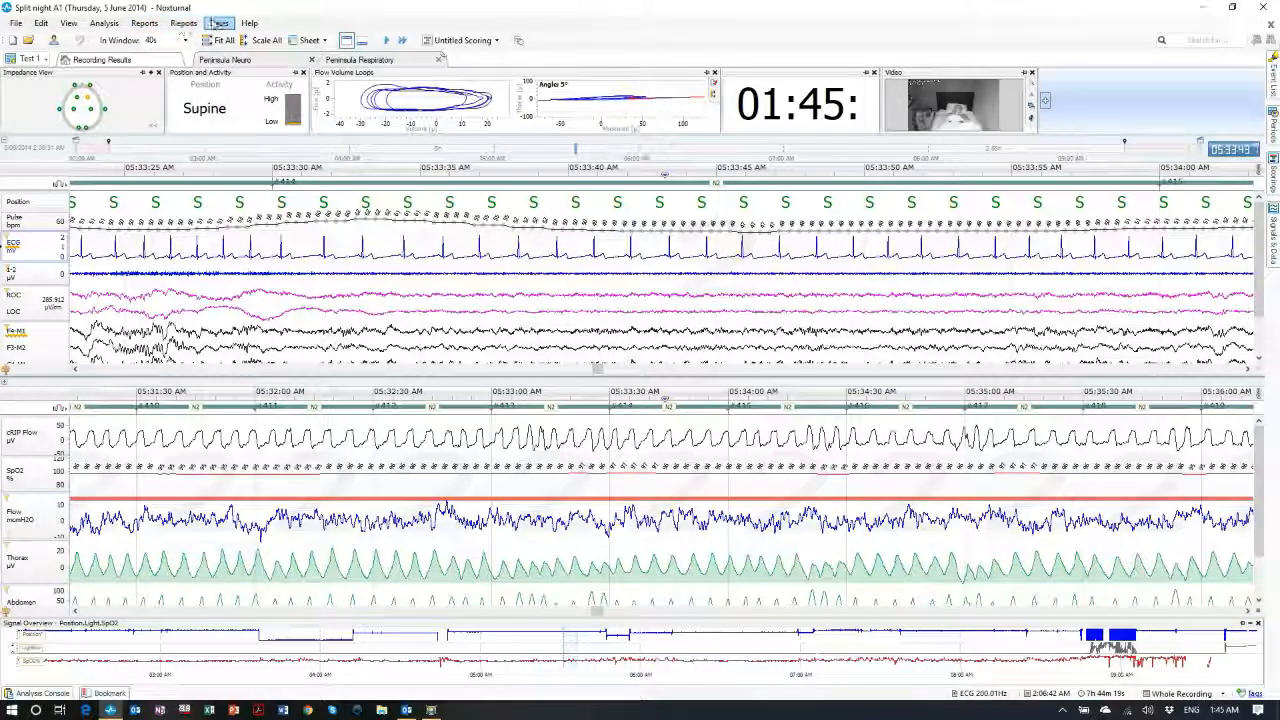
Generate a report from the SJOG Berwick Dx Template and scroll through its oximetry tables and SaO2 charts
click(144, 23)
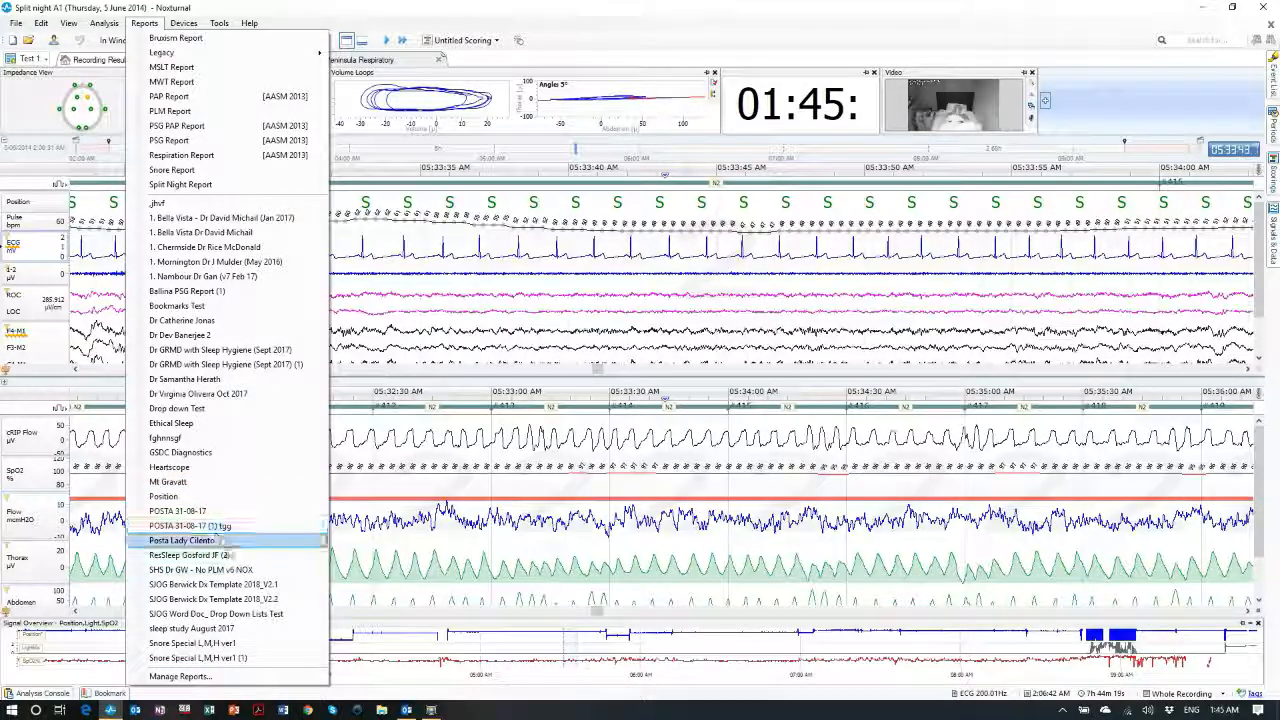
click(221, 603)
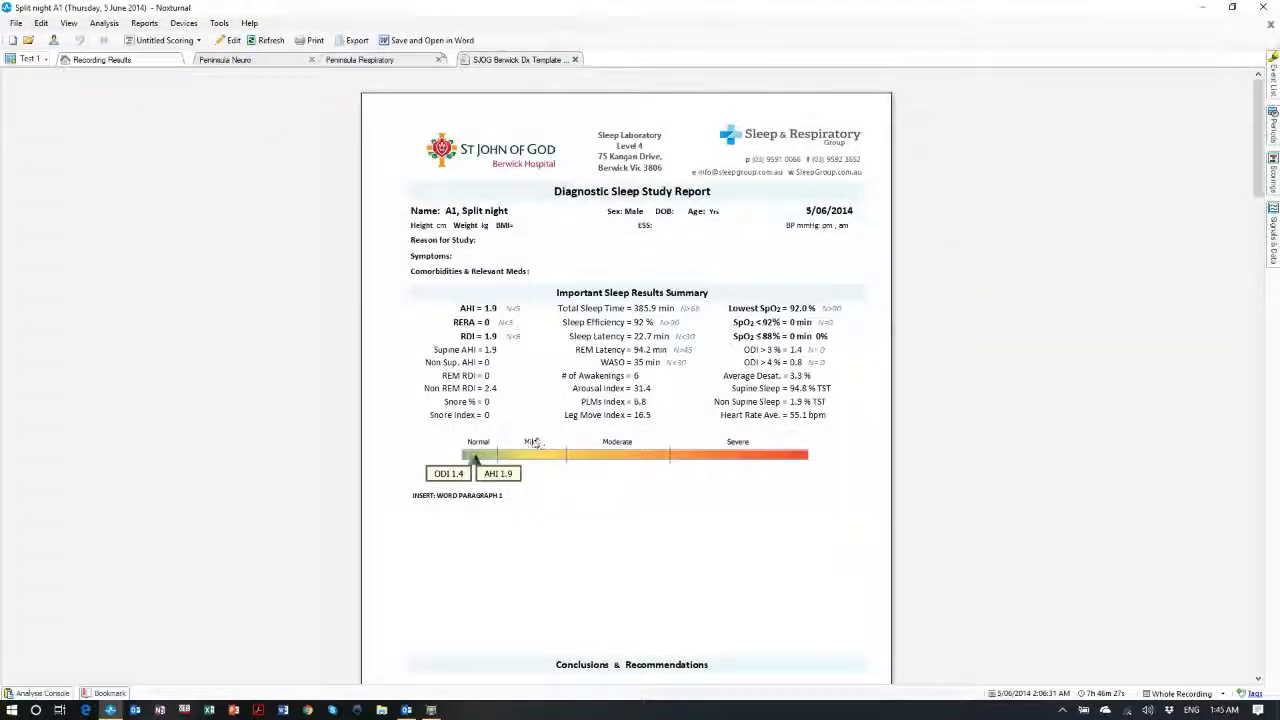
scroll(630, 401, down, 10)
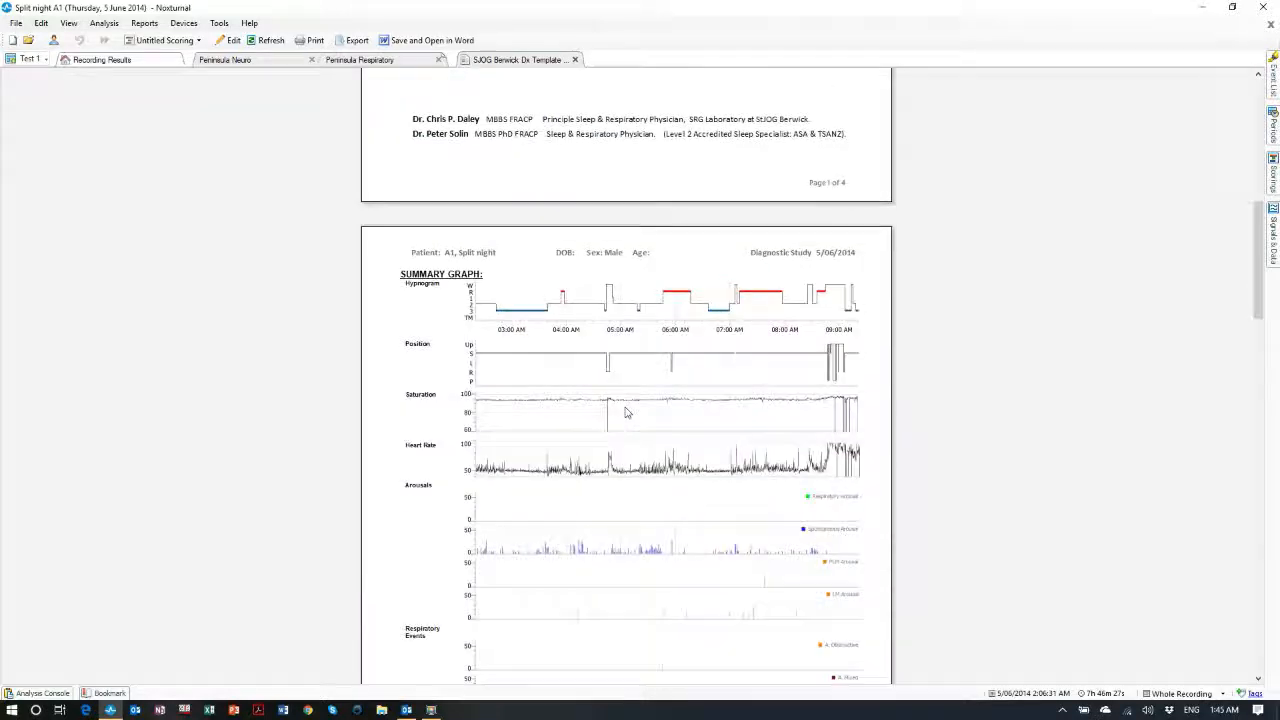
scroll(626, 413, down, 2)
scroll(627, 414, up, 10)
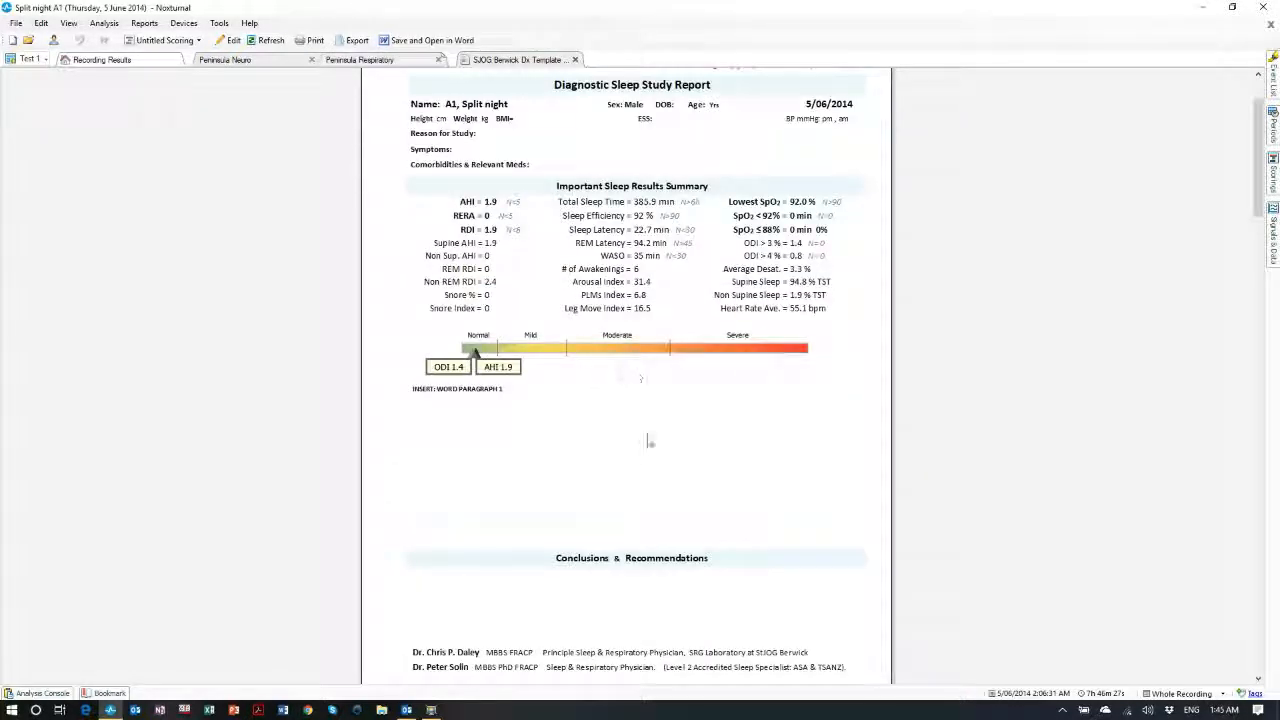
scroll(648, 441, down, 10)
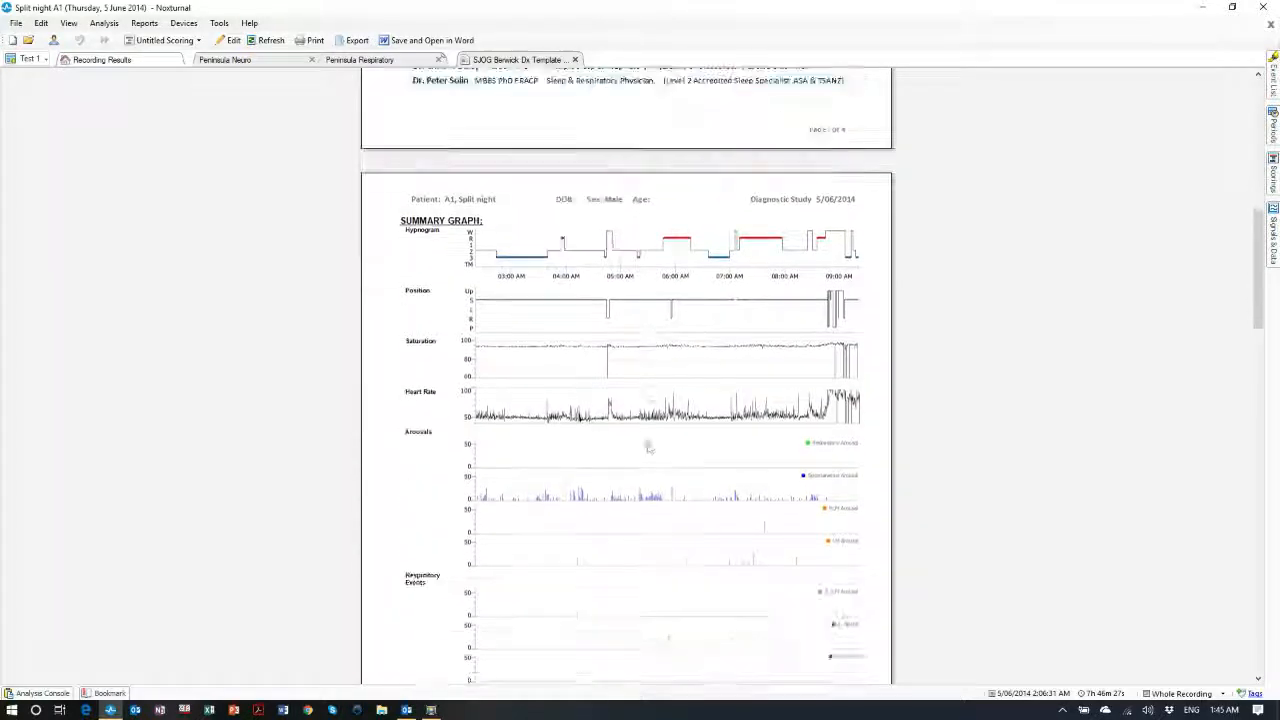
scroll(647, 447, down, 1)
scroll(587, 496, down, 3)
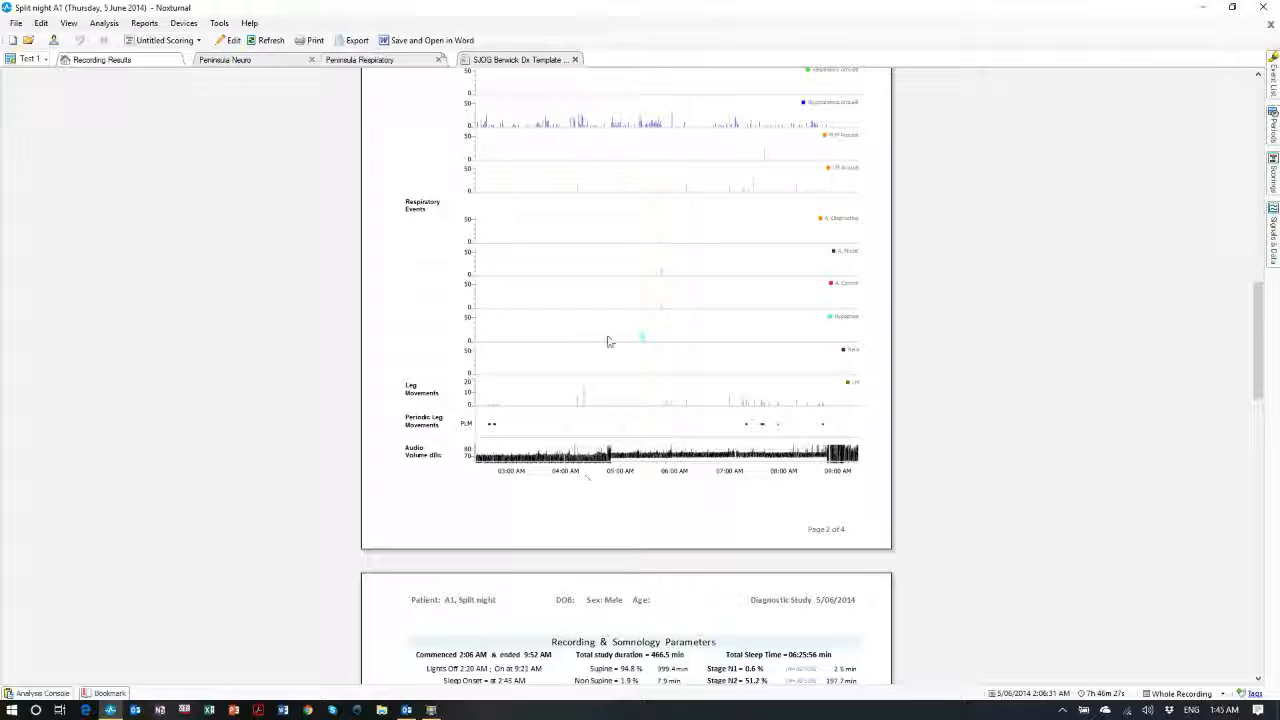
scroll(660, 380, down, 5)
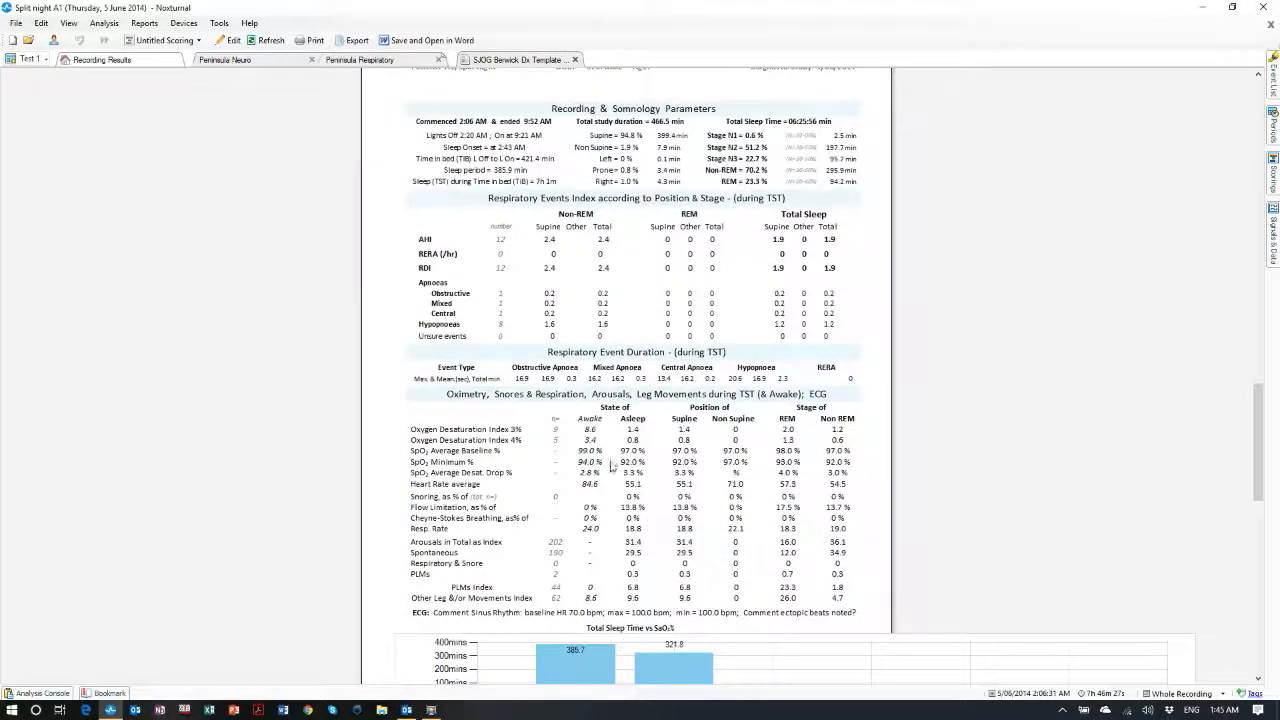
scroll(615, 464, down, 3)
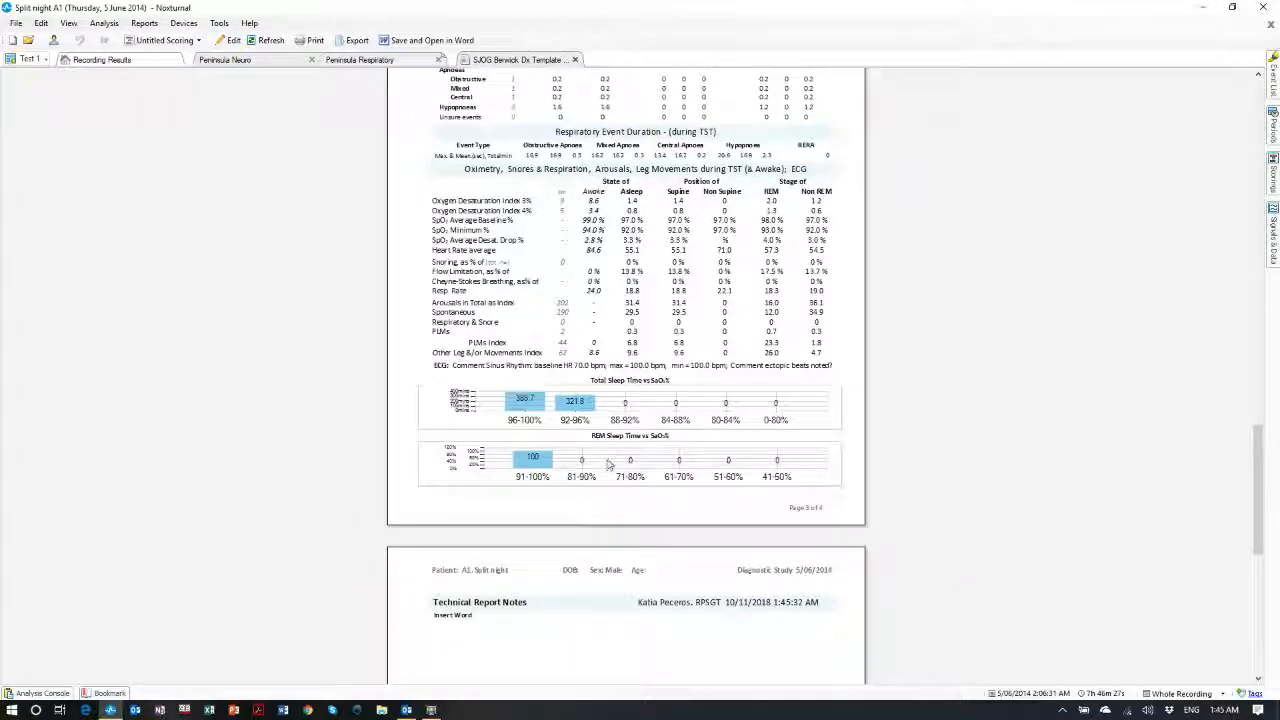
scroll(605, 460, down, 2)
scroll(605, 460, down, 4)
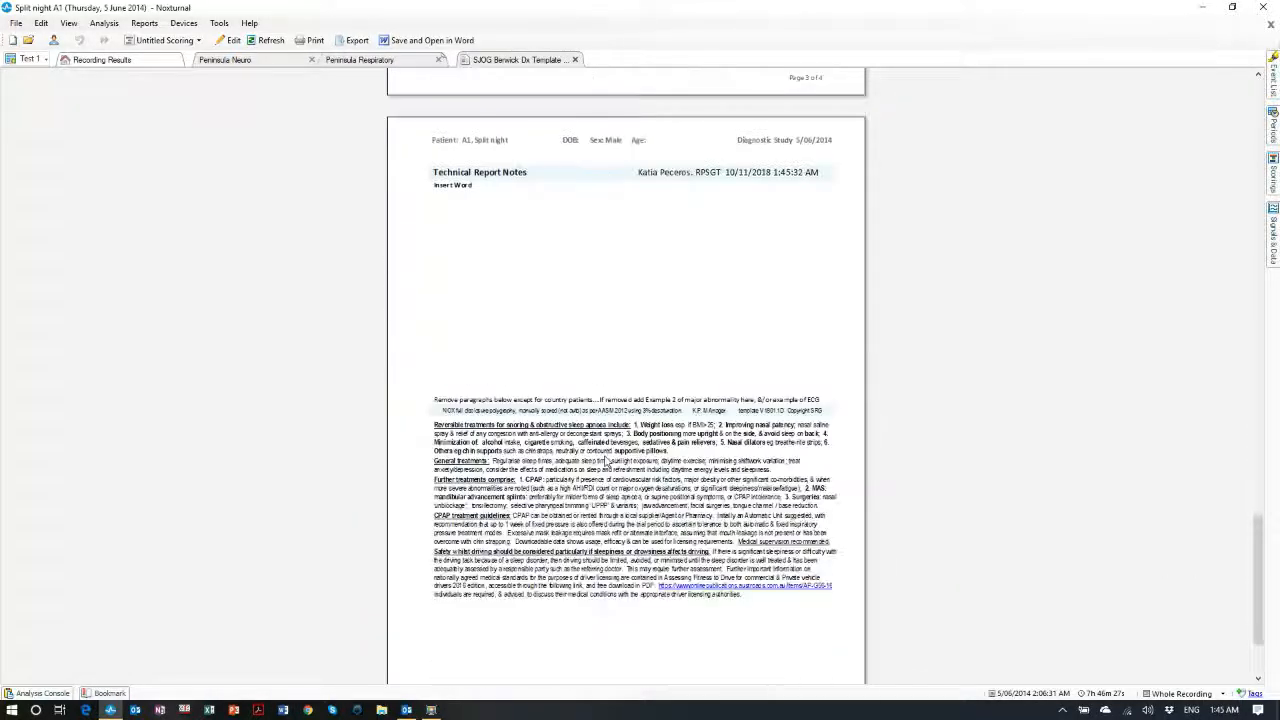
scroll(522, 270, up, 2)
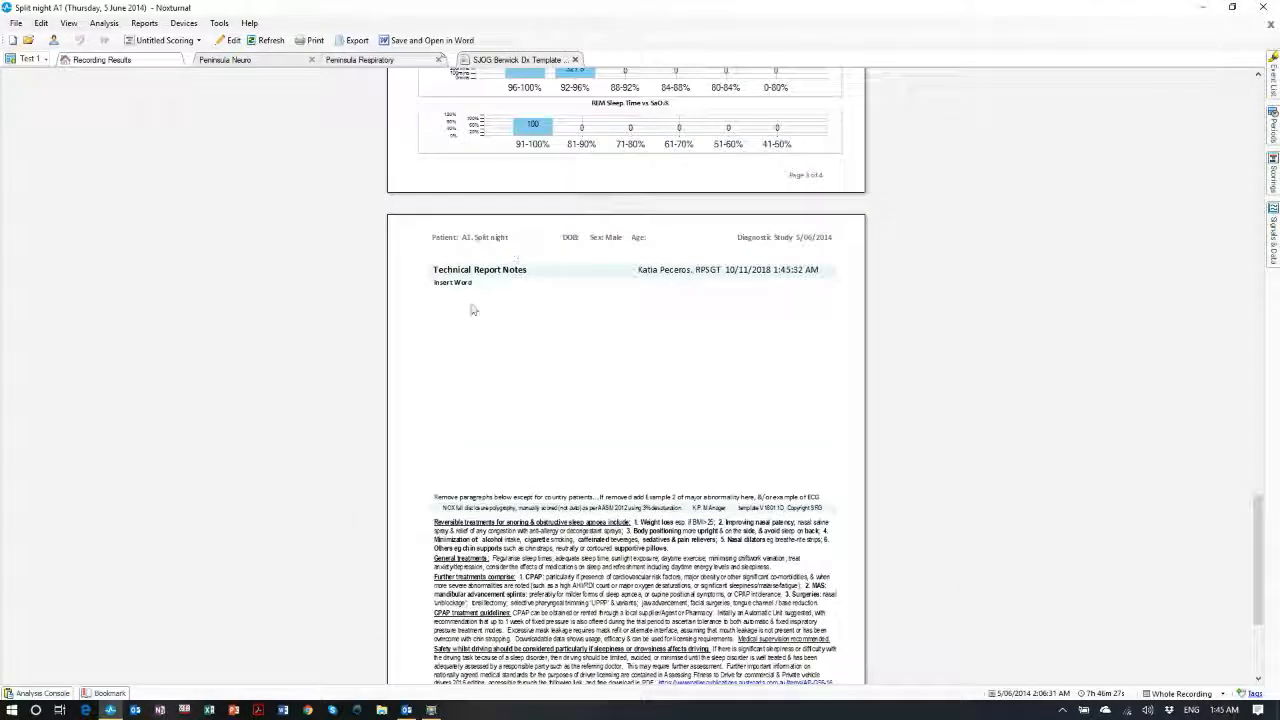
scroll(495, 353, up, 1)
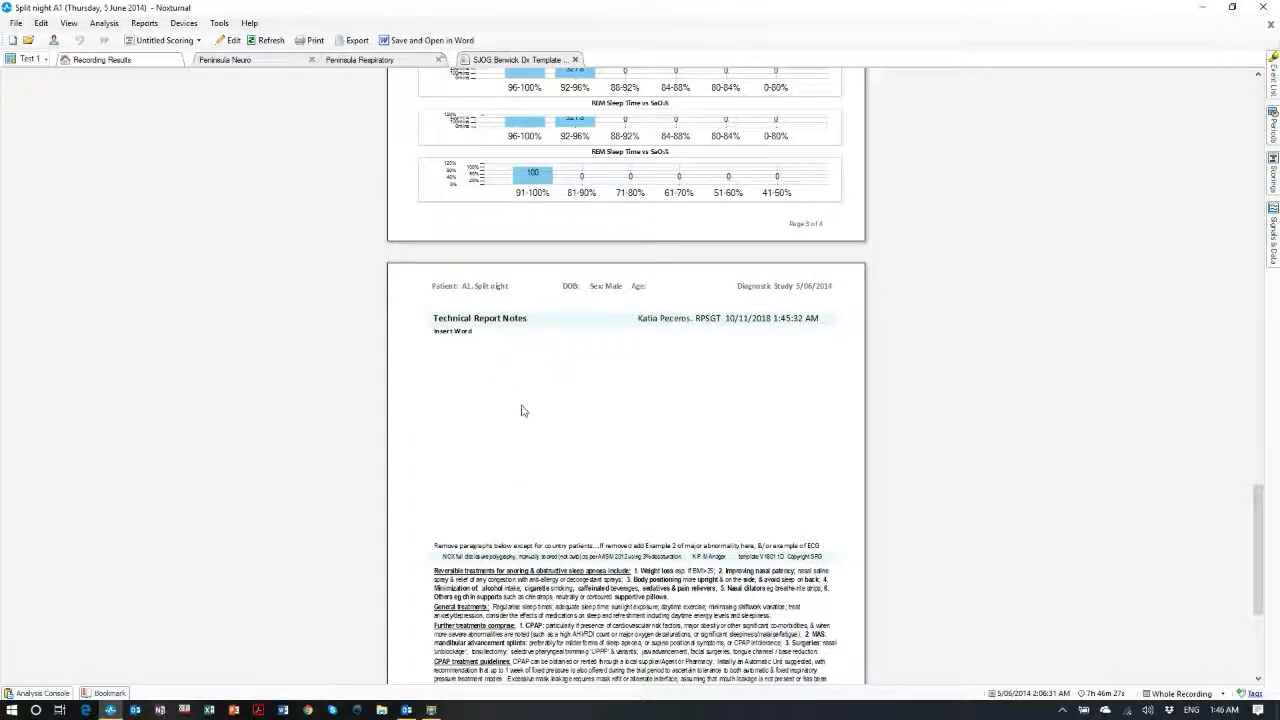
scroll(521, 410, up, 1)
scroll(518, 400, down, 1)
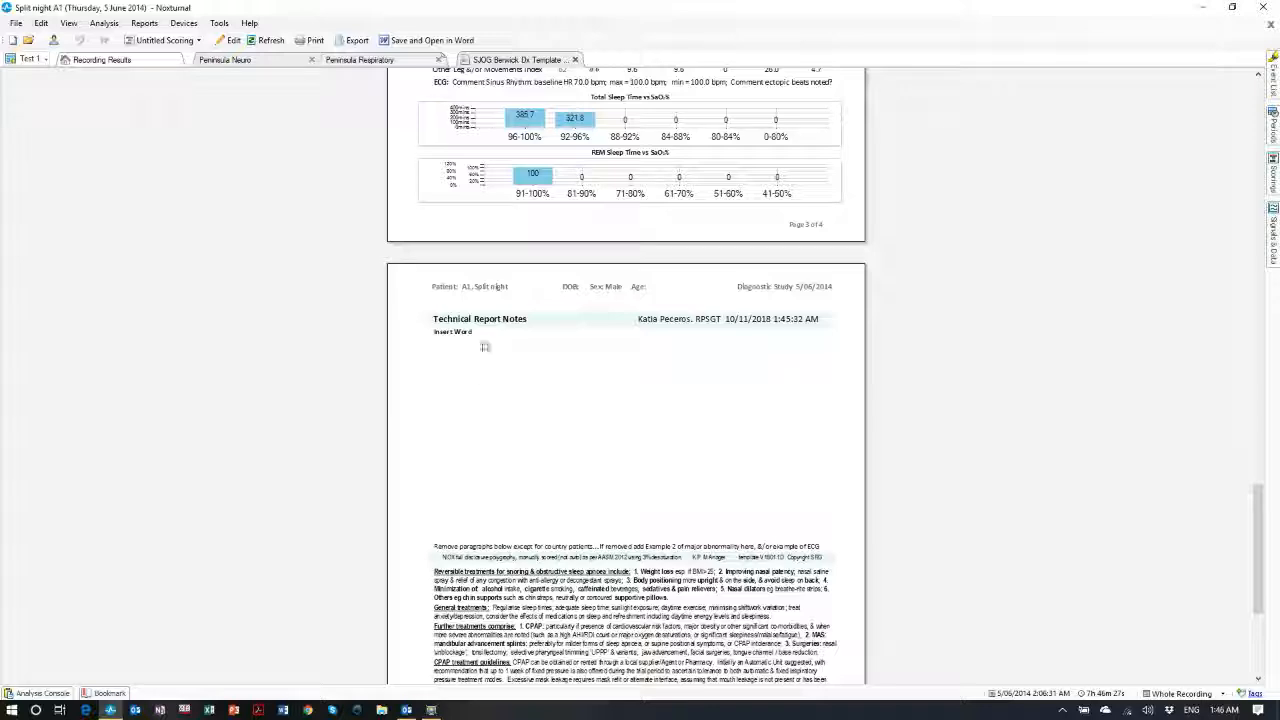
In edit mode, delete the 'Insert Word' placeholder under Technical Report Notes, then regenerate the report
click(232, 40)
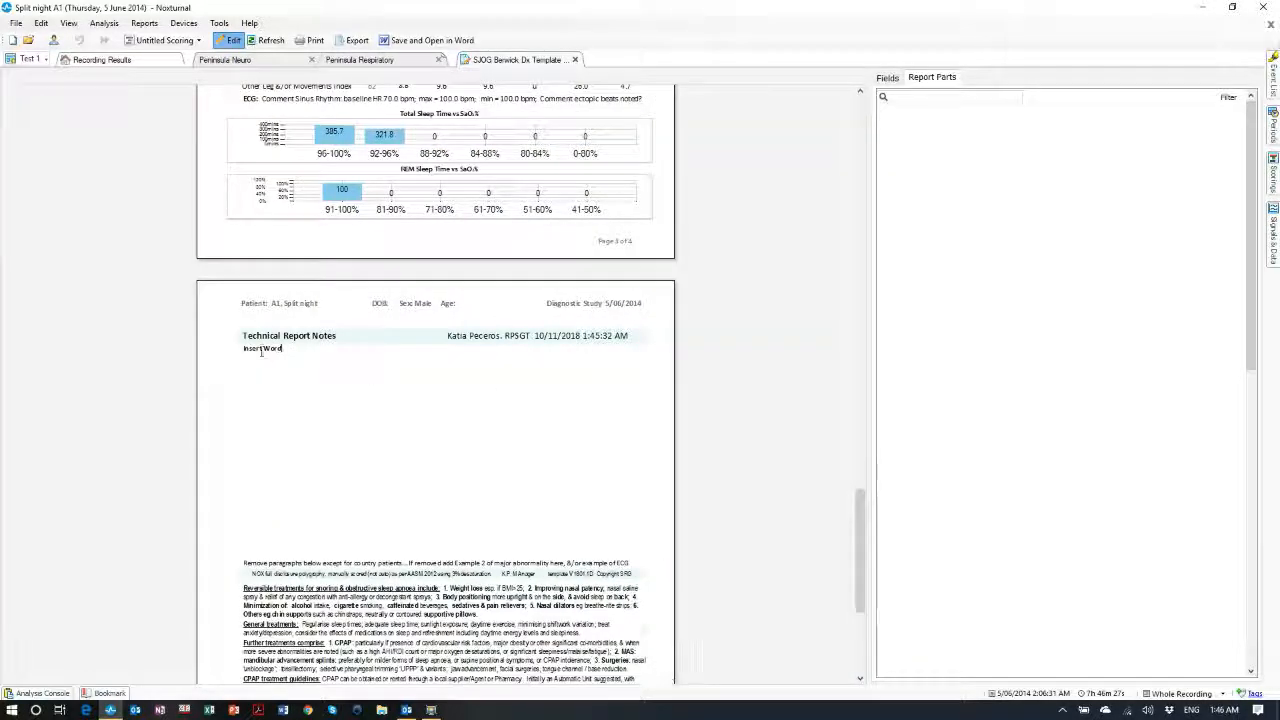
click(261, 349)
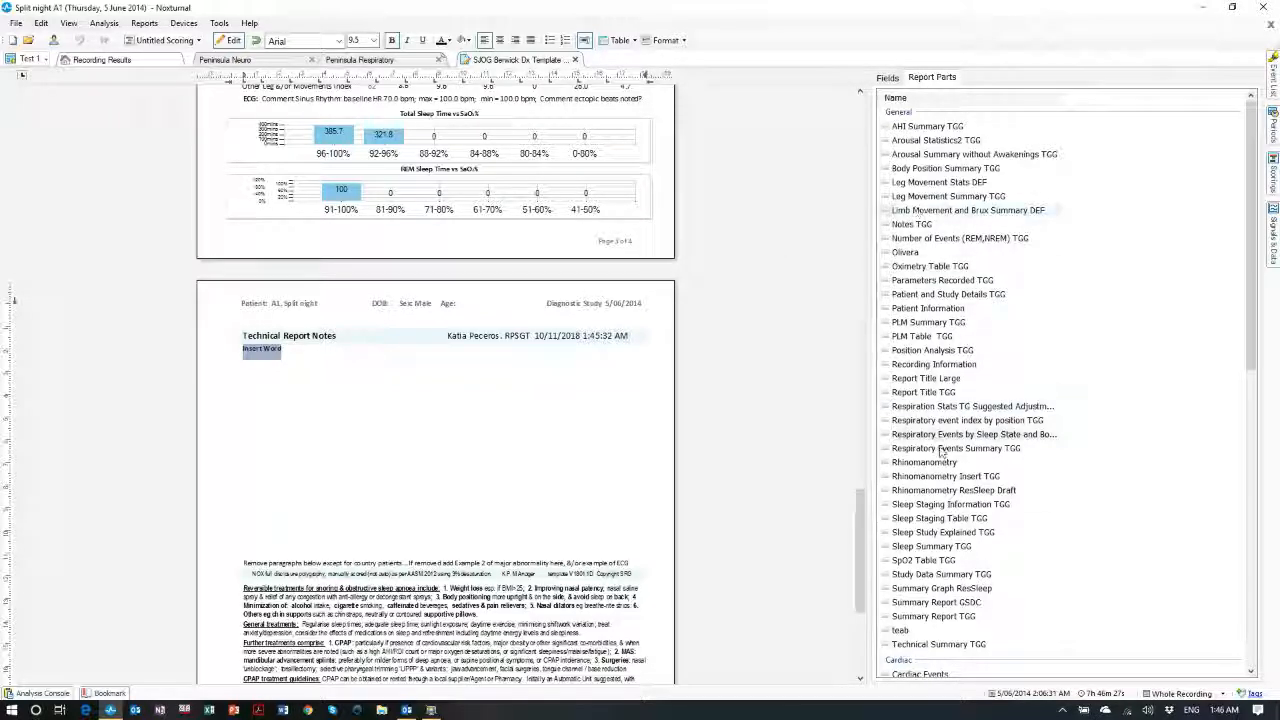
click(888, 78)
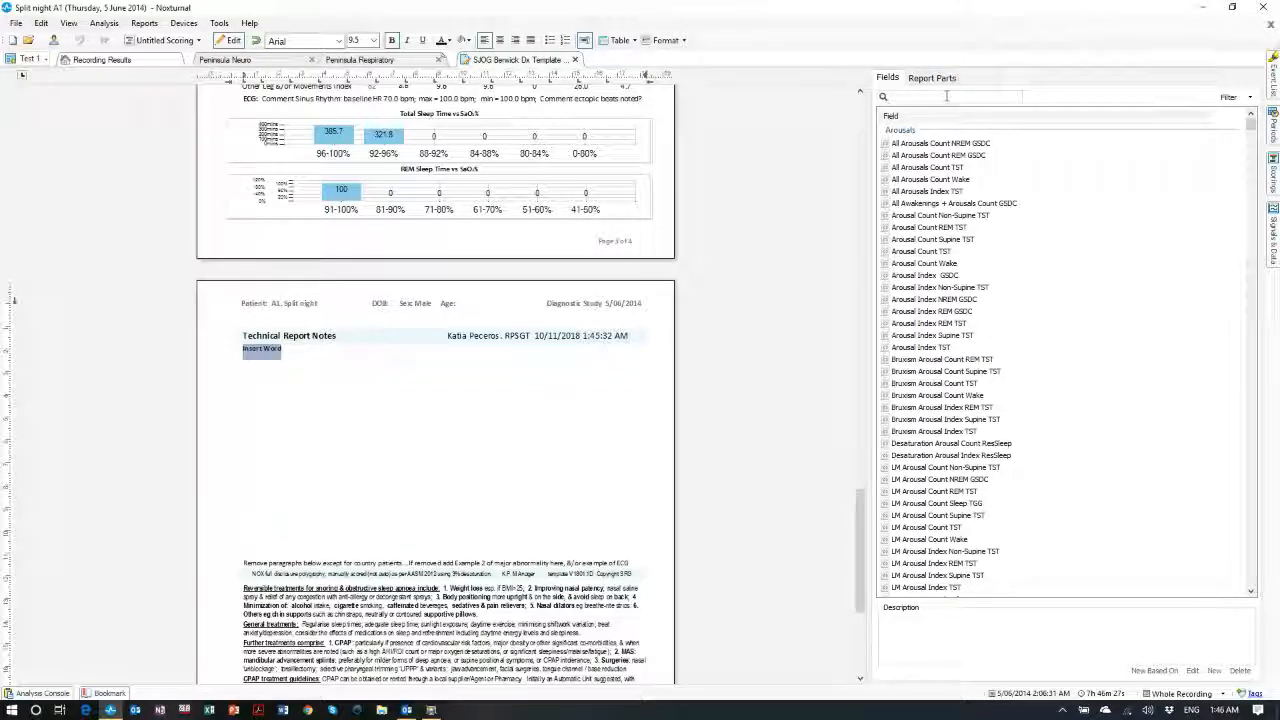
click(946, 96)
text(AHI)
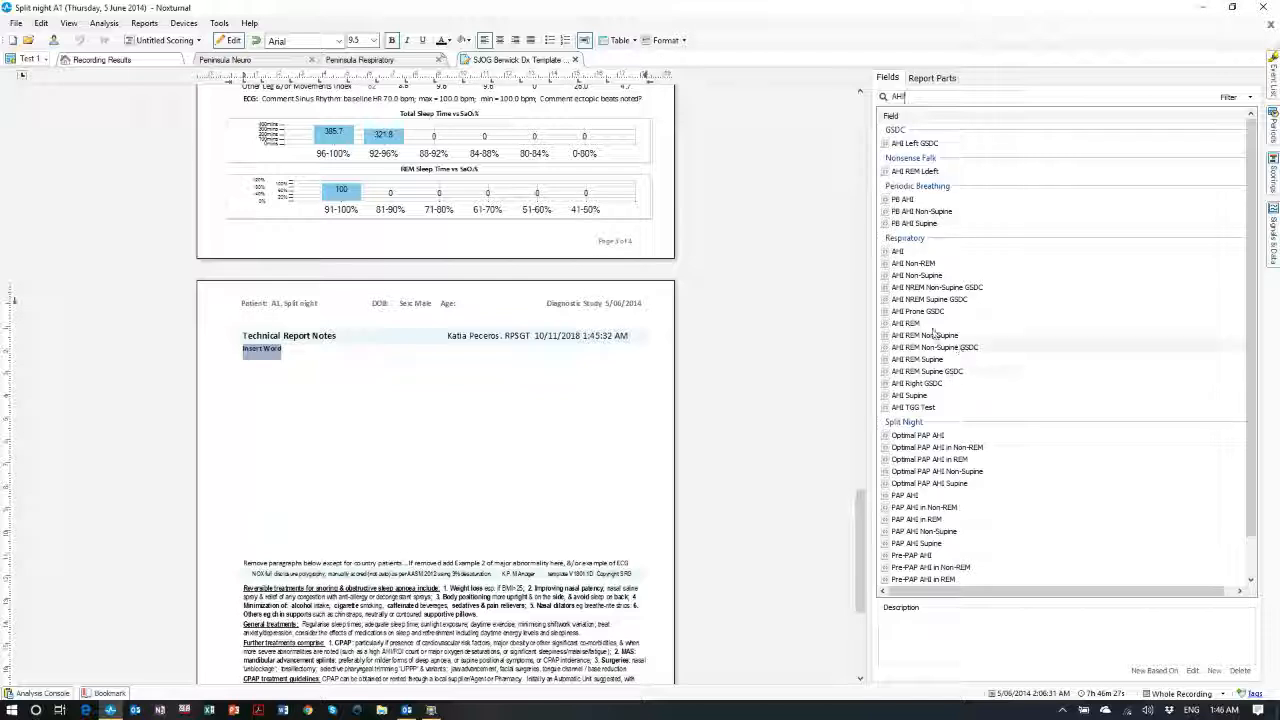
drag(300, 363, 239, 352)
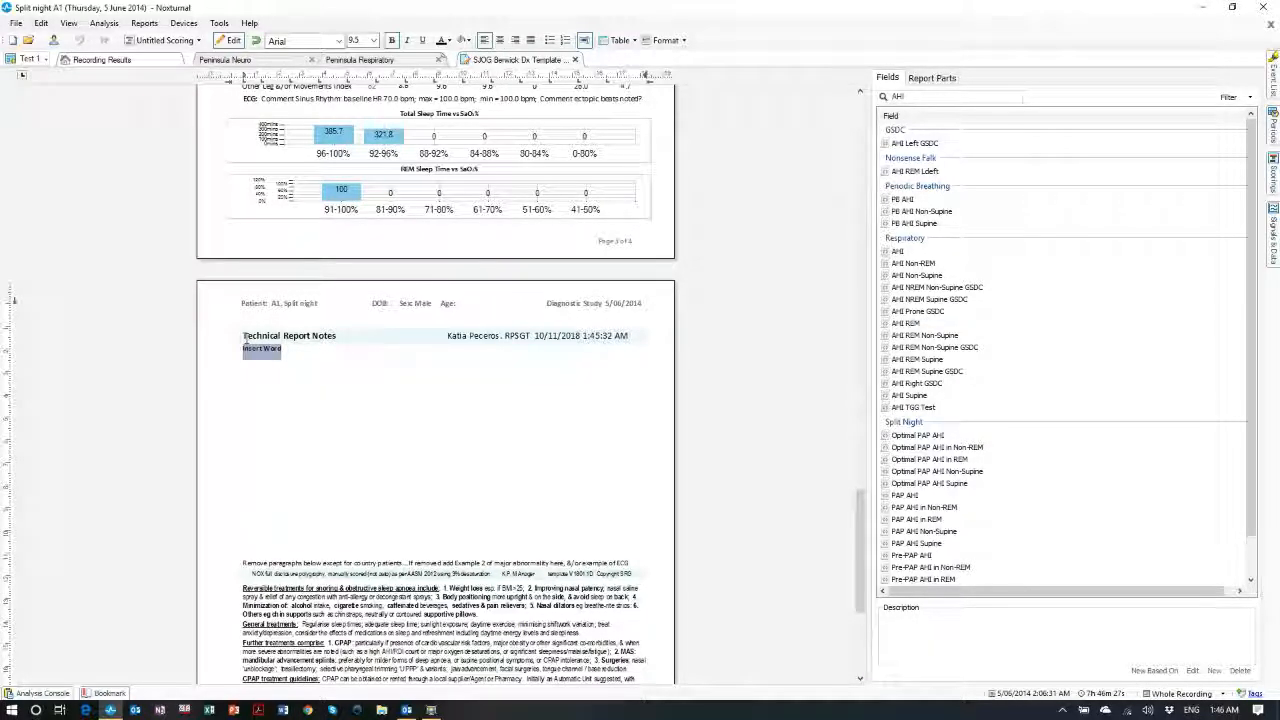
key(Delete)
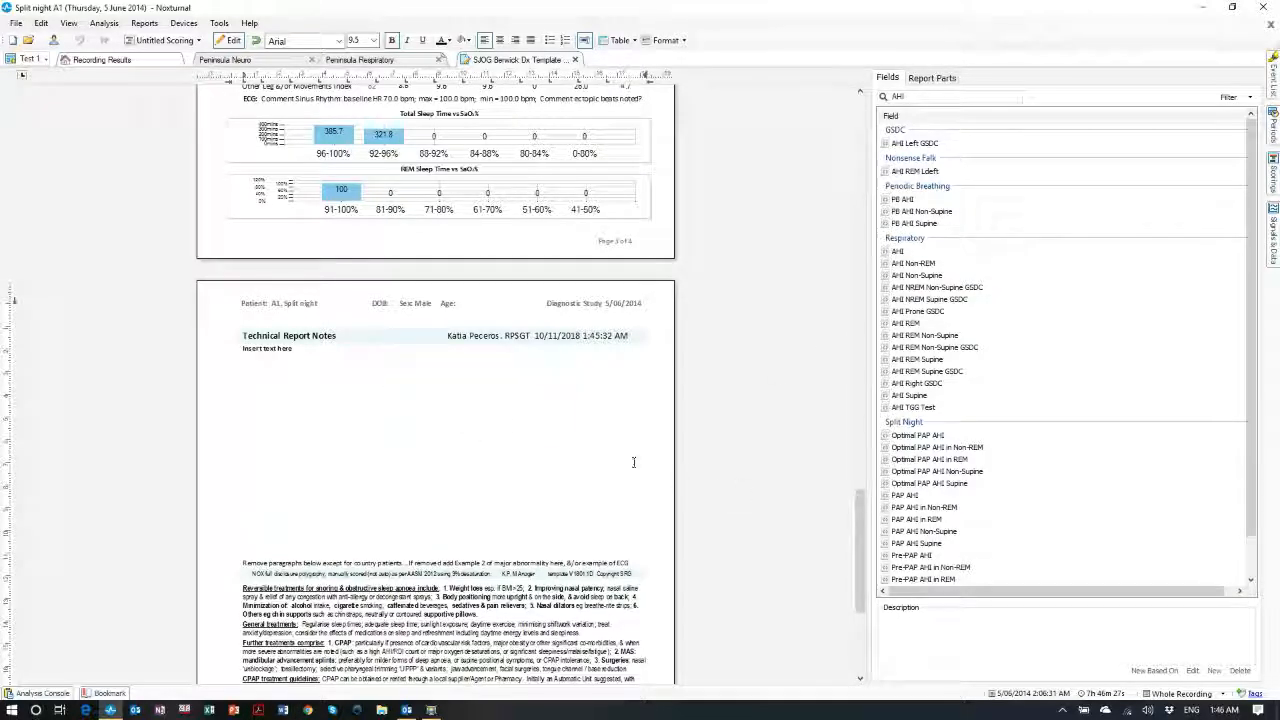
click(226, 44)
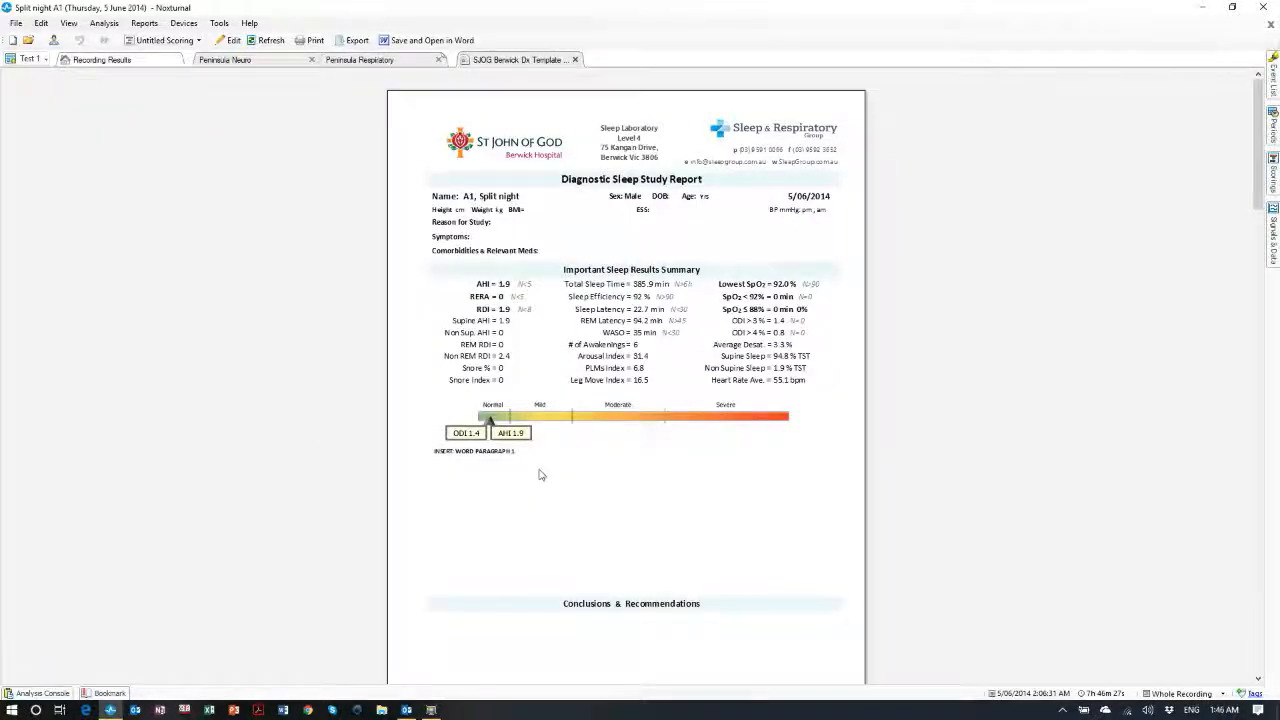
Review the regenerated report down to Technical Report Notes, then save it as .docx and open it in Word
scroll(539, 475, down, 15)
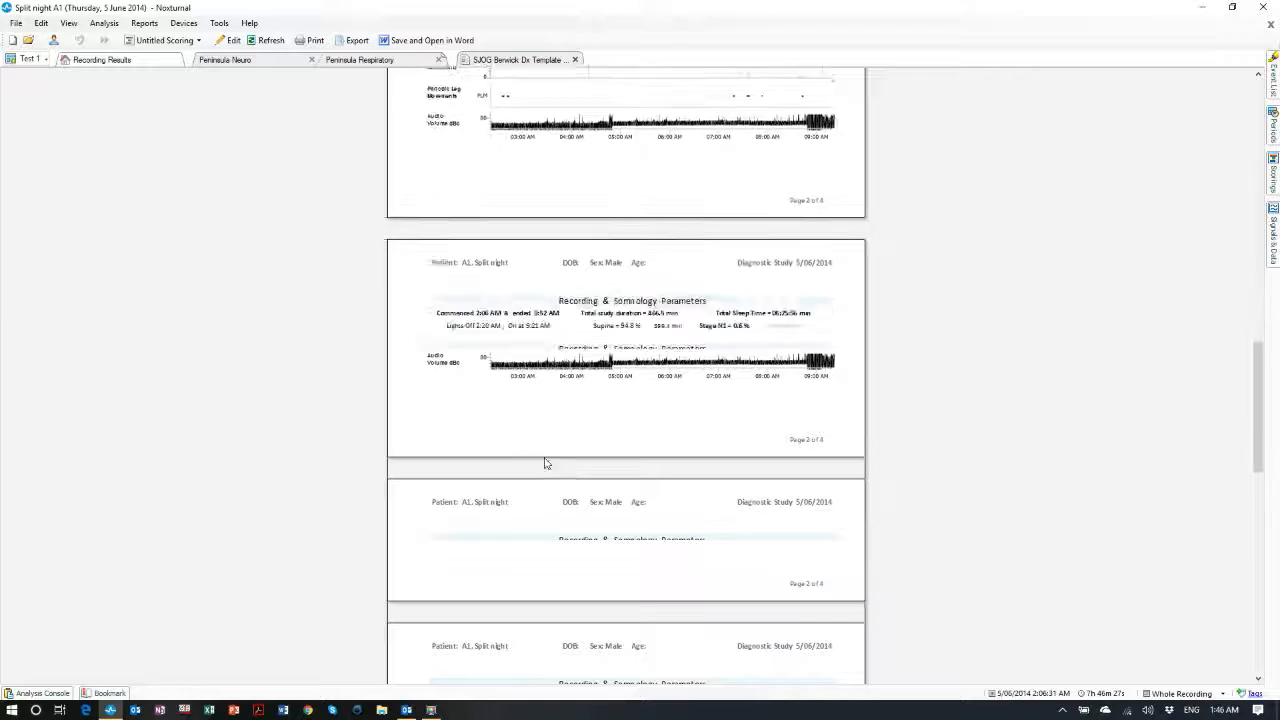
scroll(545, 463, down, 8)
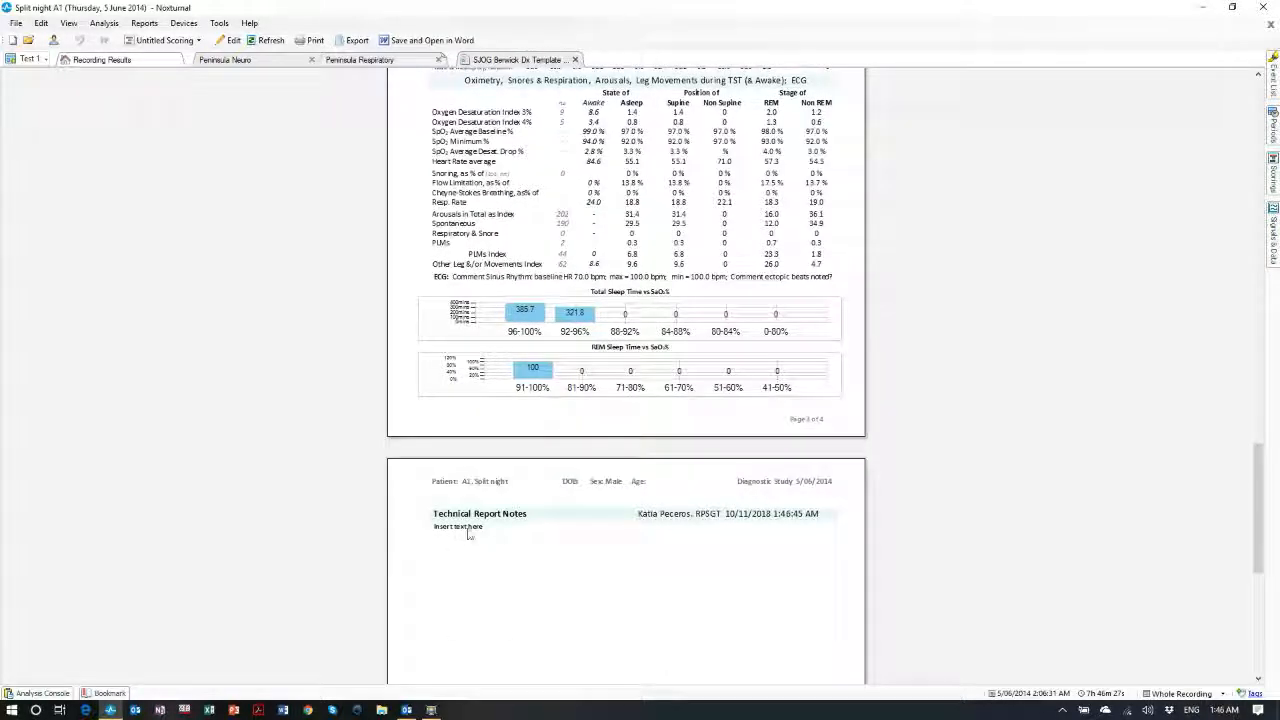
scroll(539, 557, down, 2)
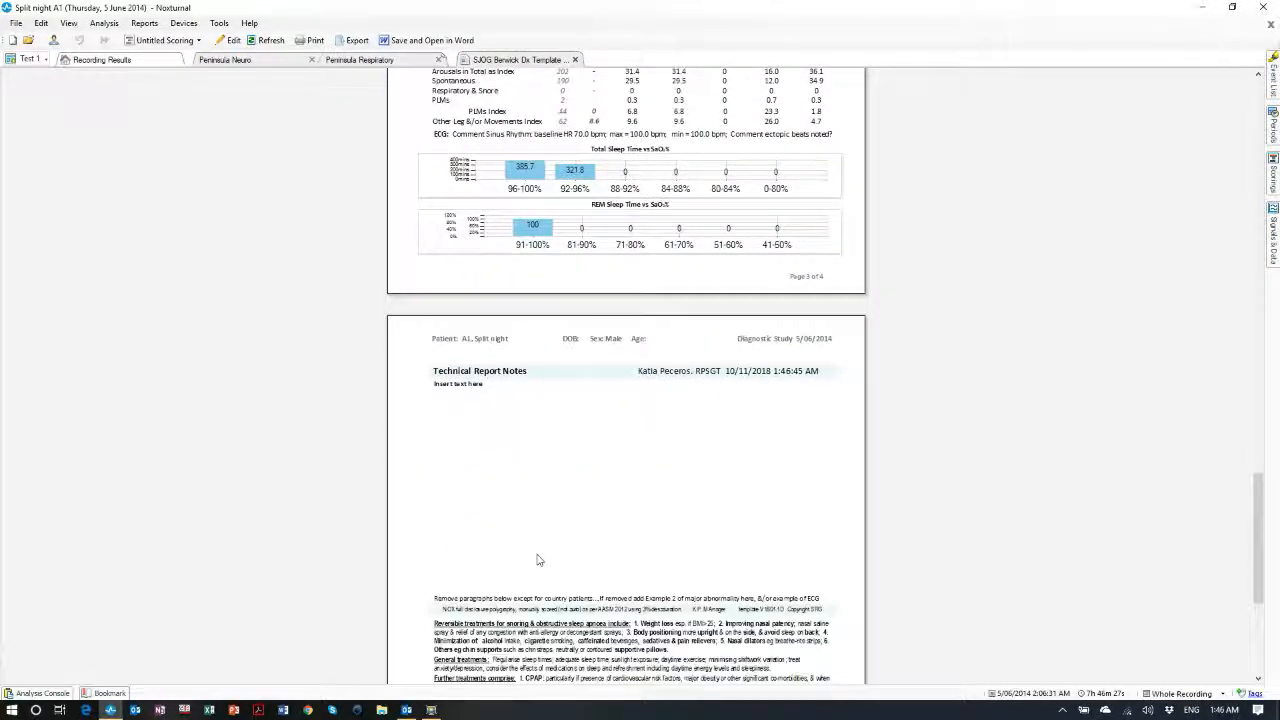
scroll(536, 562, down, 2)
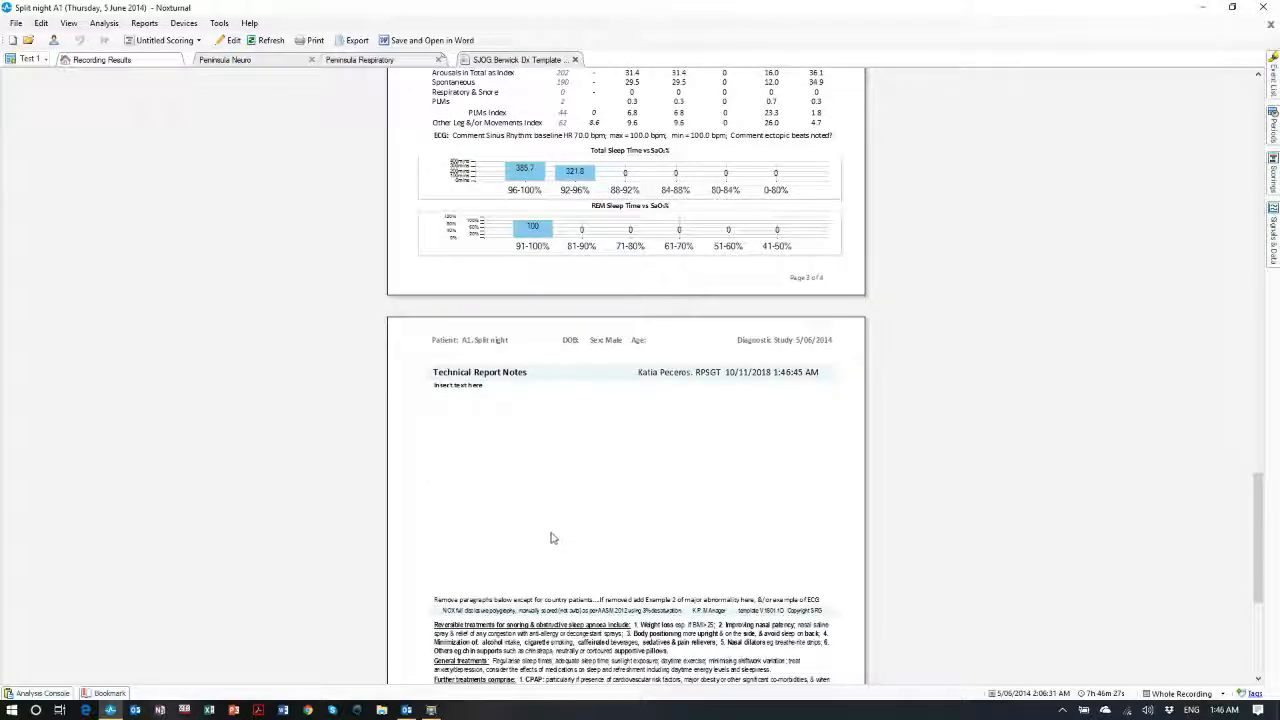
scroll(550, 538, up, 4)
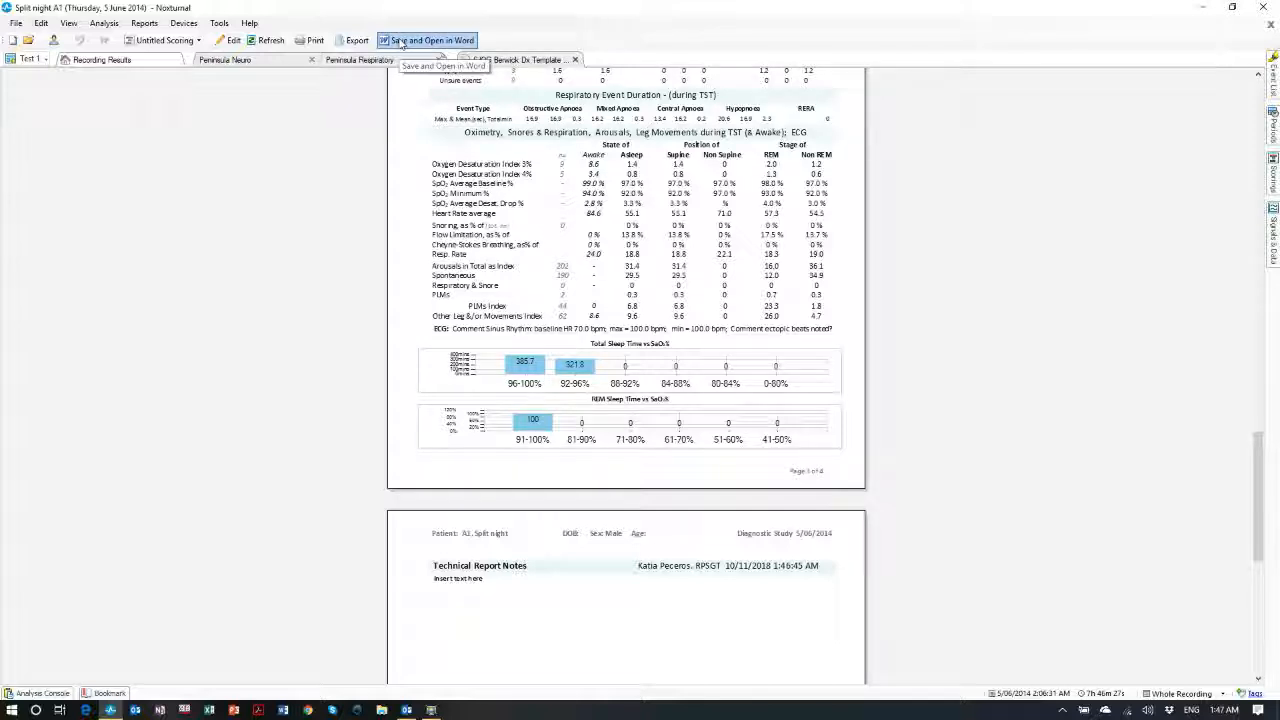
click(401, 43)
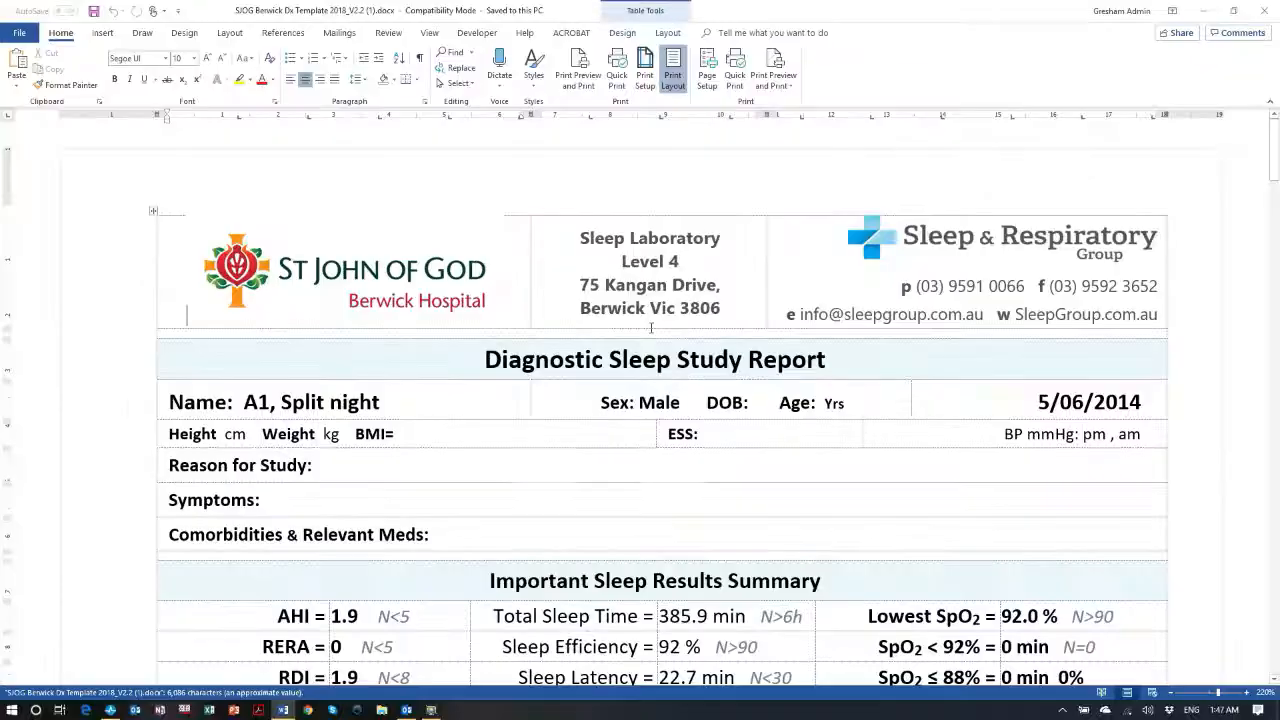
Scroll through the Word report and type 'dhffh' into the empty notes cell
scroll(663, 363, down, 20)
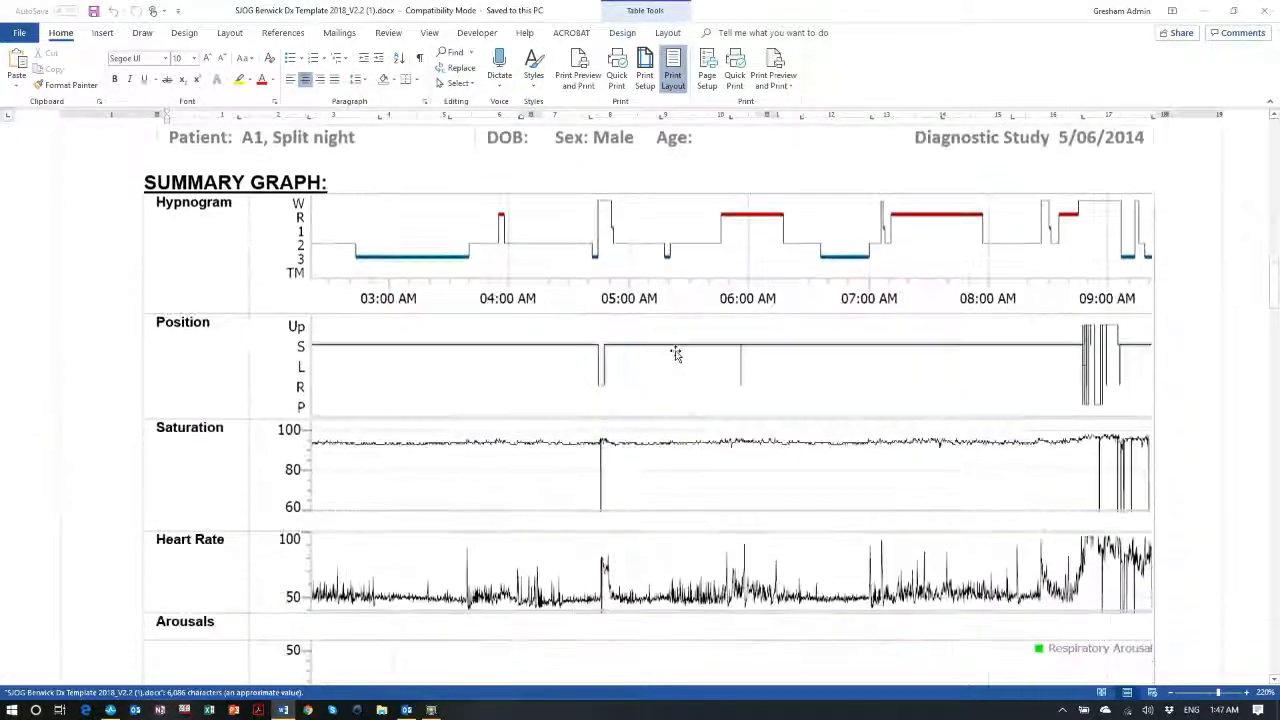
scroll(679, 366, down, 7)
scroll(685, 425, up, 20)
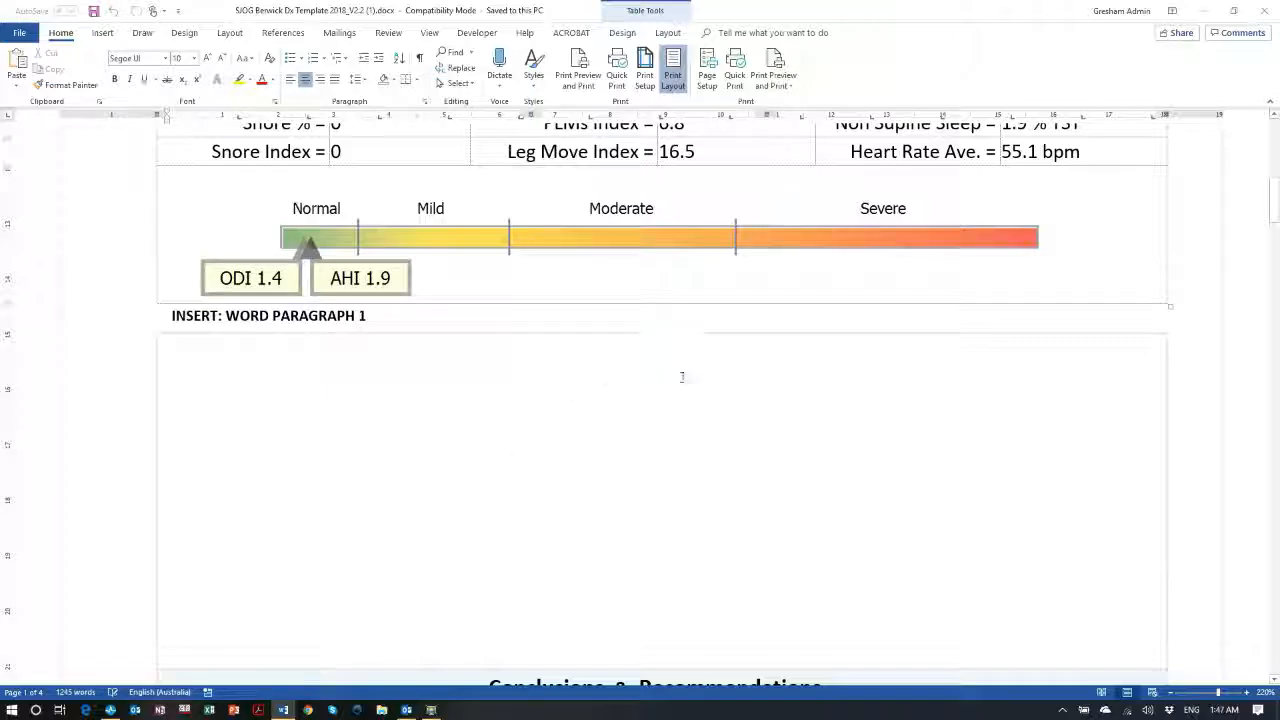
scroll(682, 377, up, 3)
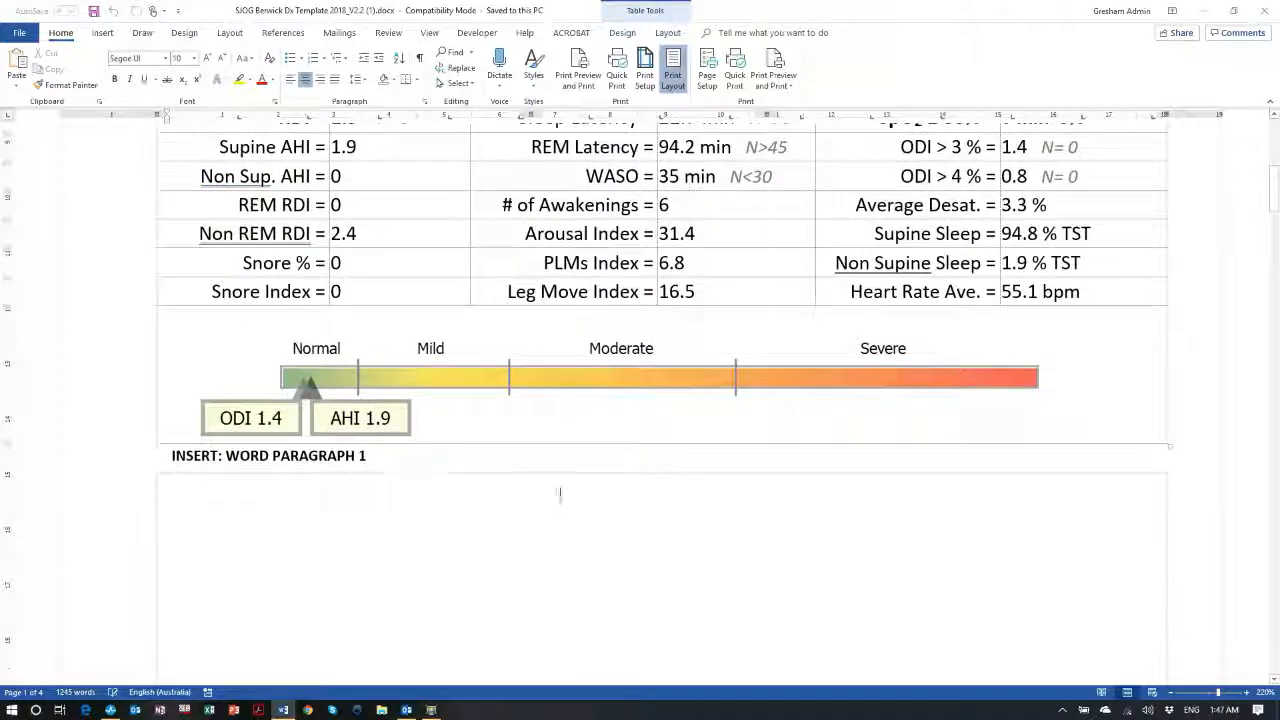
scroll(571, 434, down, 20)
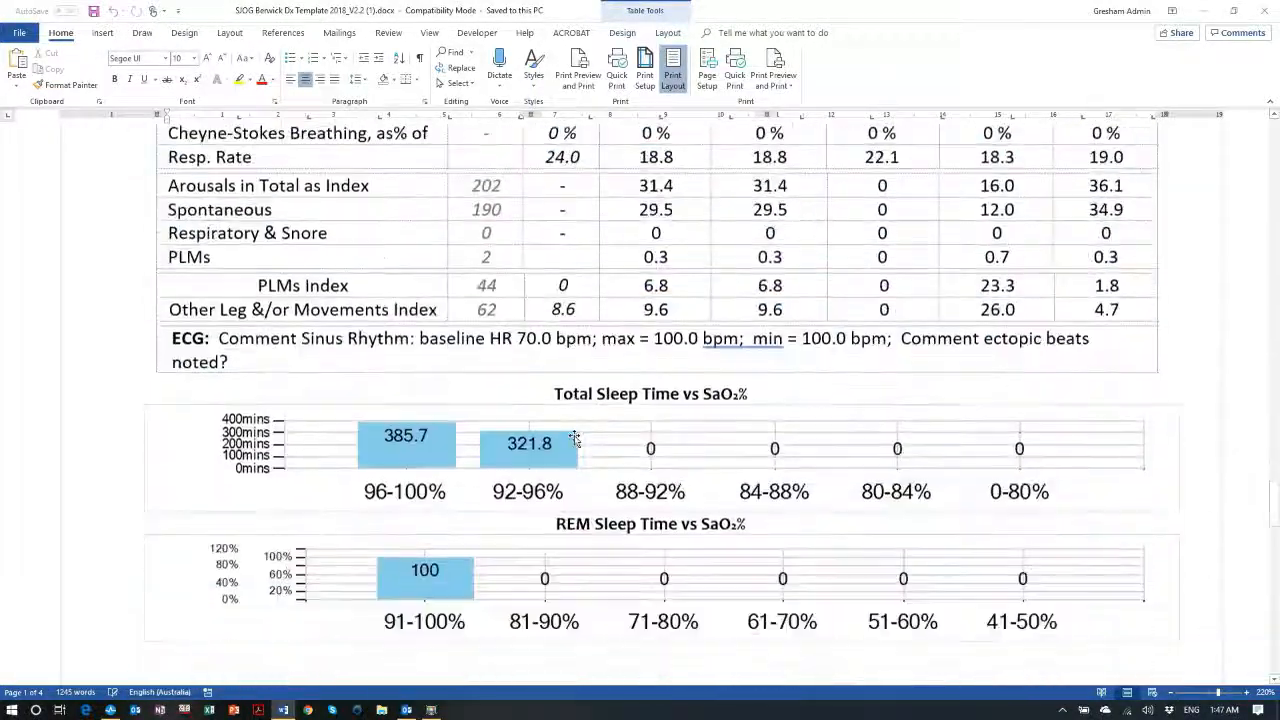
scroll(575, 440, down, 15)
scroll(429, 541, up, 10)
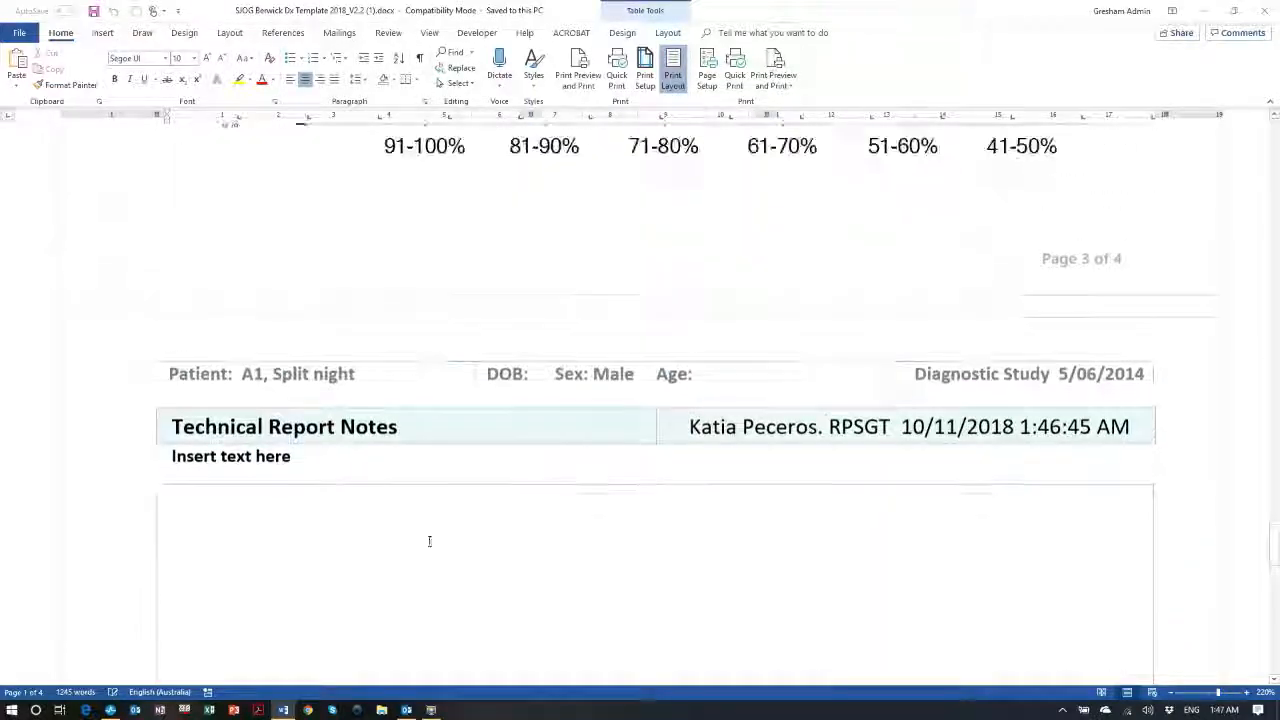
click(266, 514)
scroll(322, 500, down, 2)
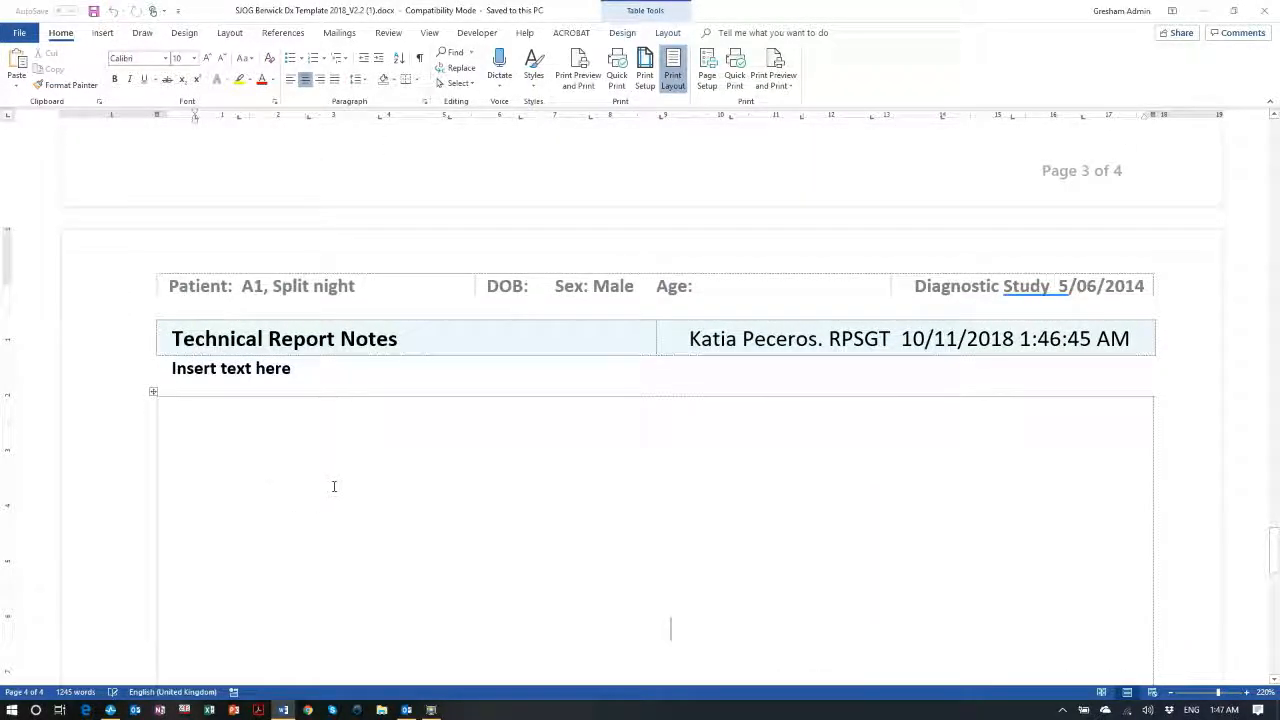
text(dhffh)
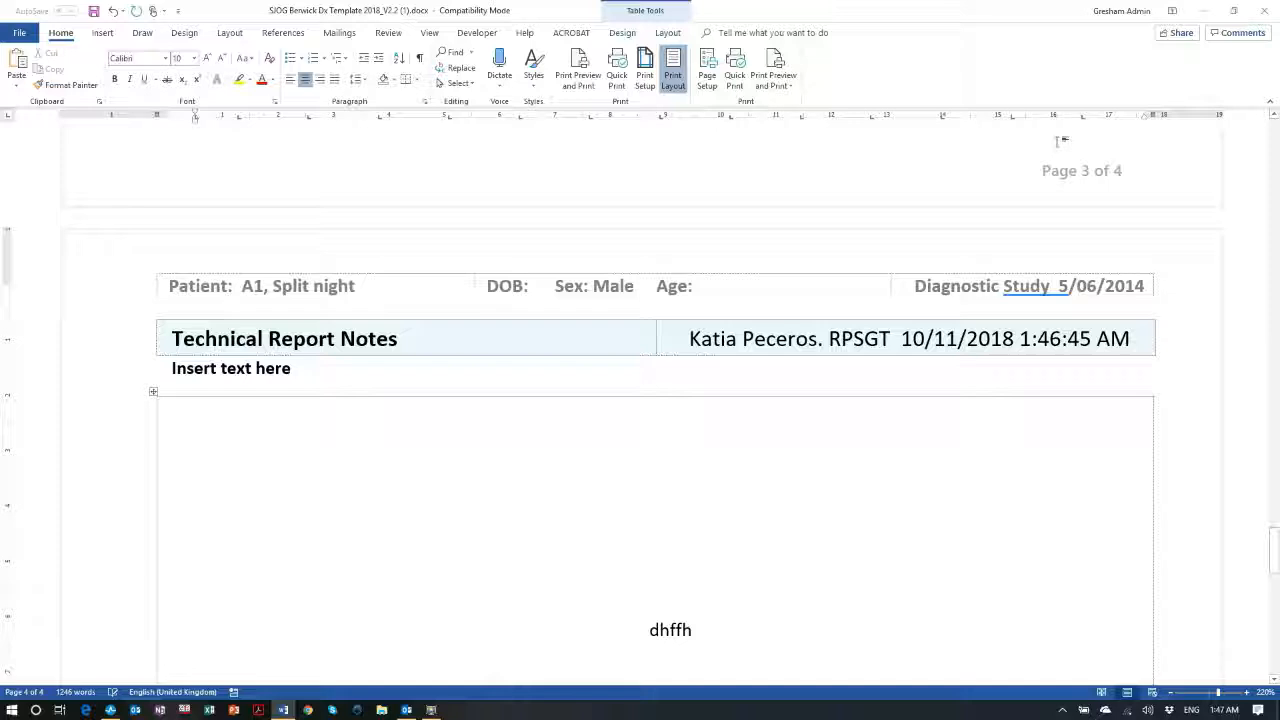
Close Word, discarding the changes with Don't Save
click(1257, 10)
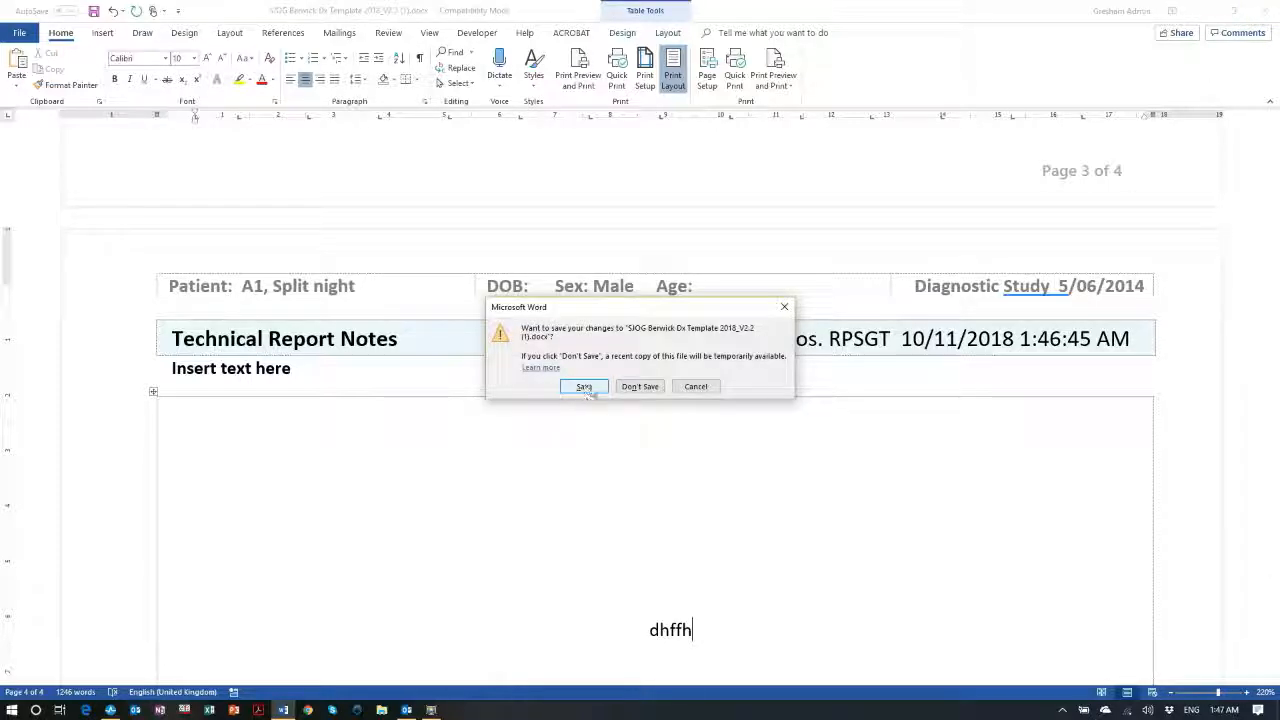
click(696, 387)
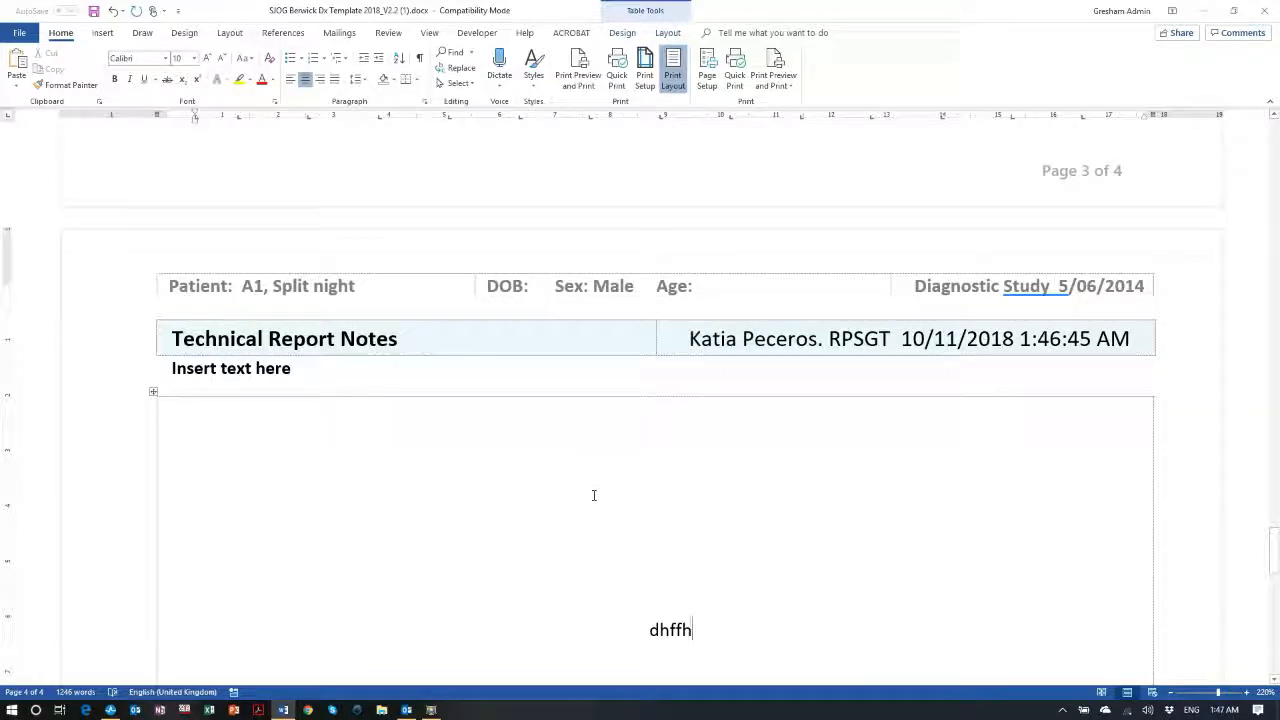
click(1257, 10)
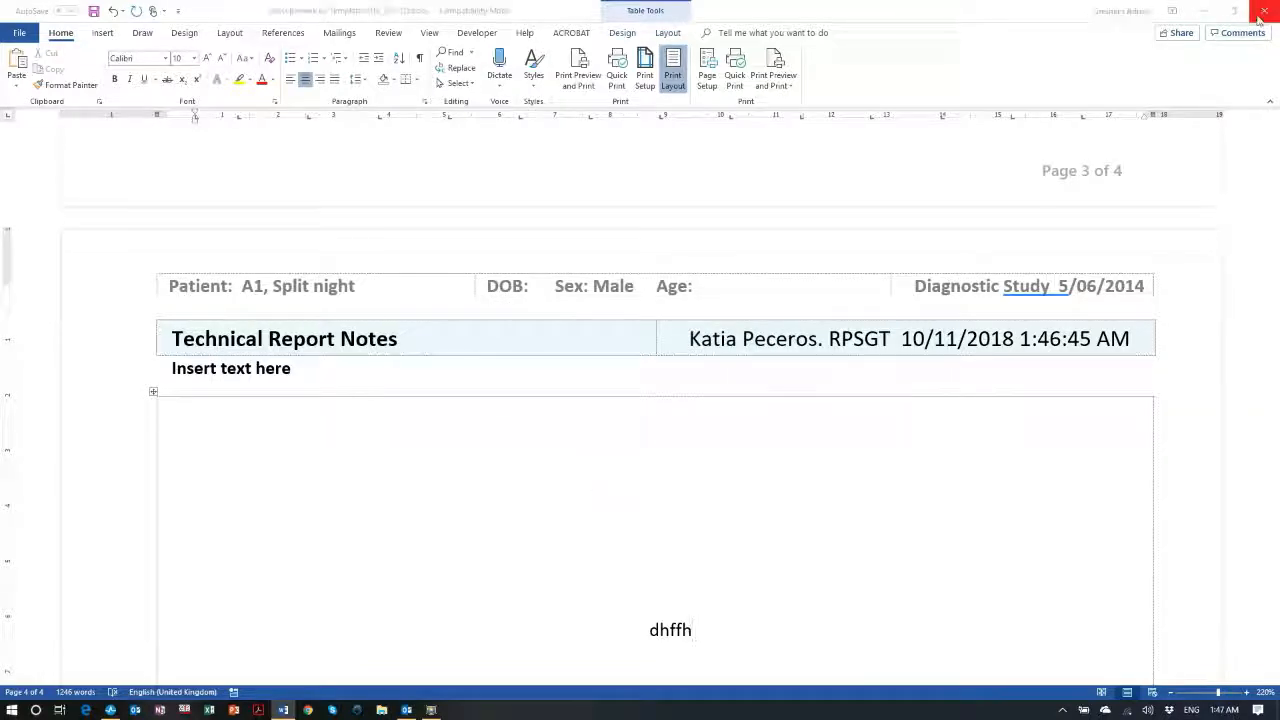
click(641, 386)
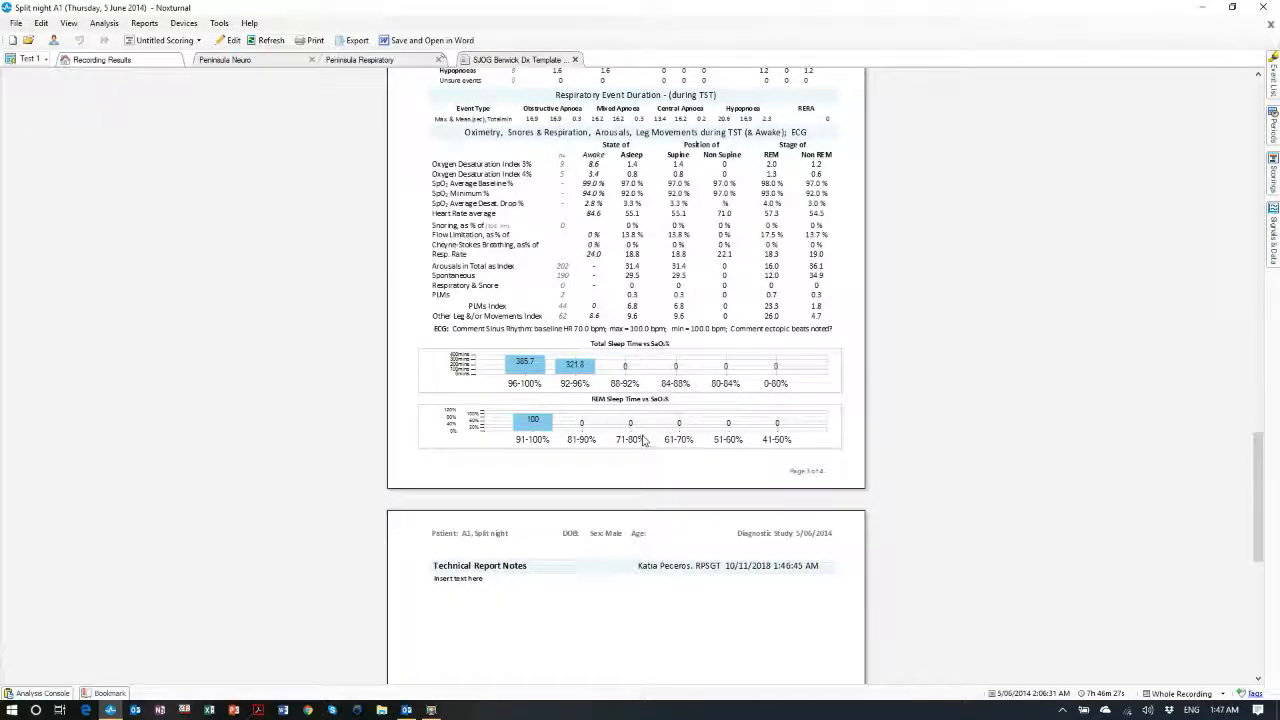
Open Manage Reports from the Reports menu and open the 'Position' template in the report editor
scroll(622, 366, up, 15)
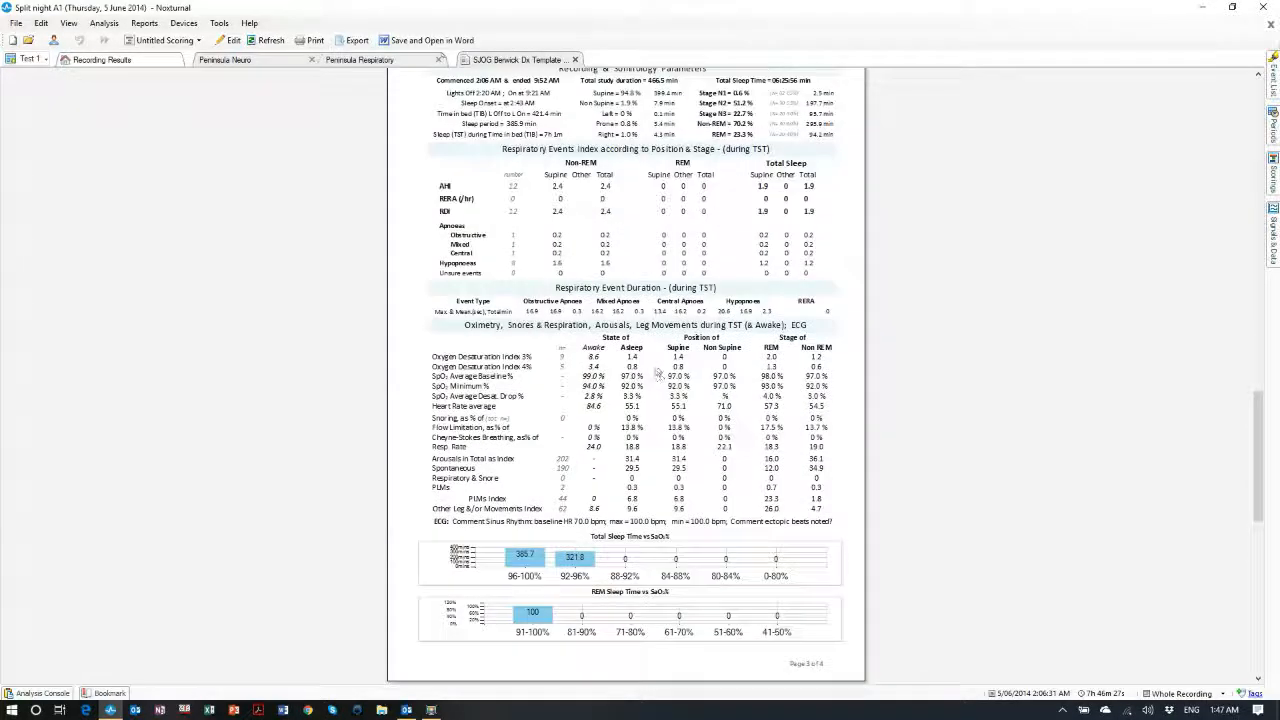
scroll(641, 331, up, 5)
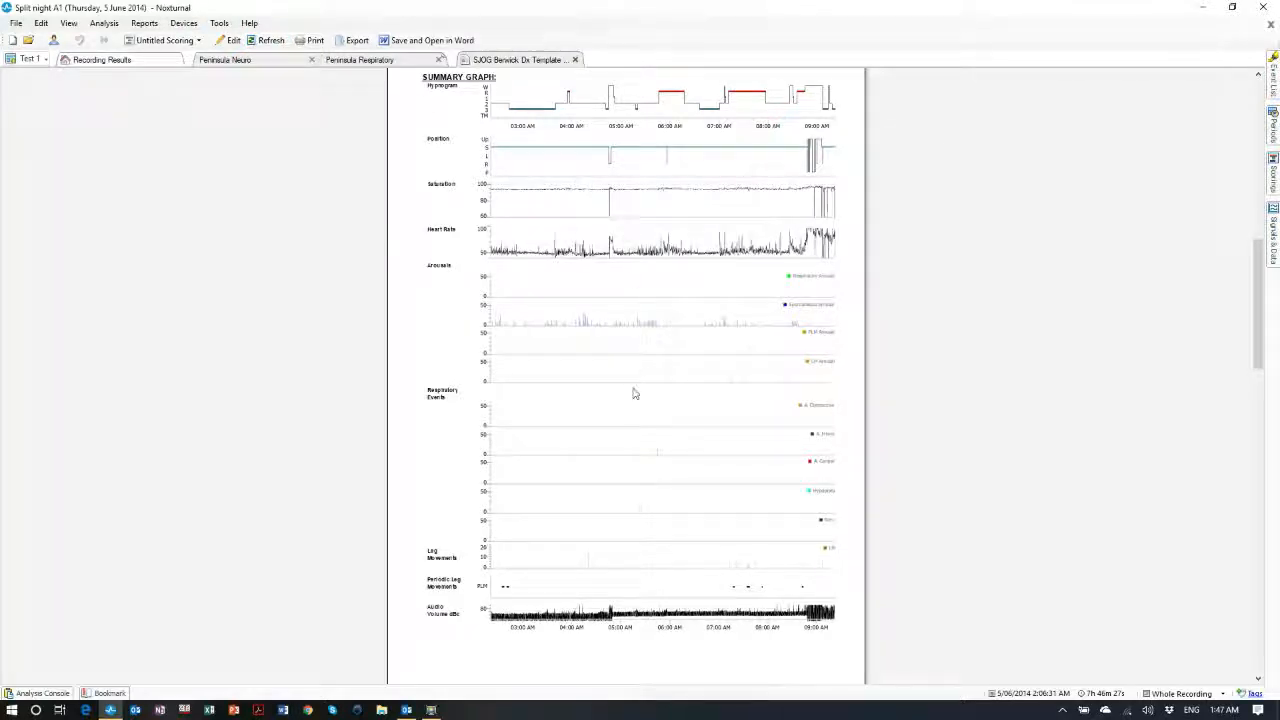
scroll(640, 385, up, 15)
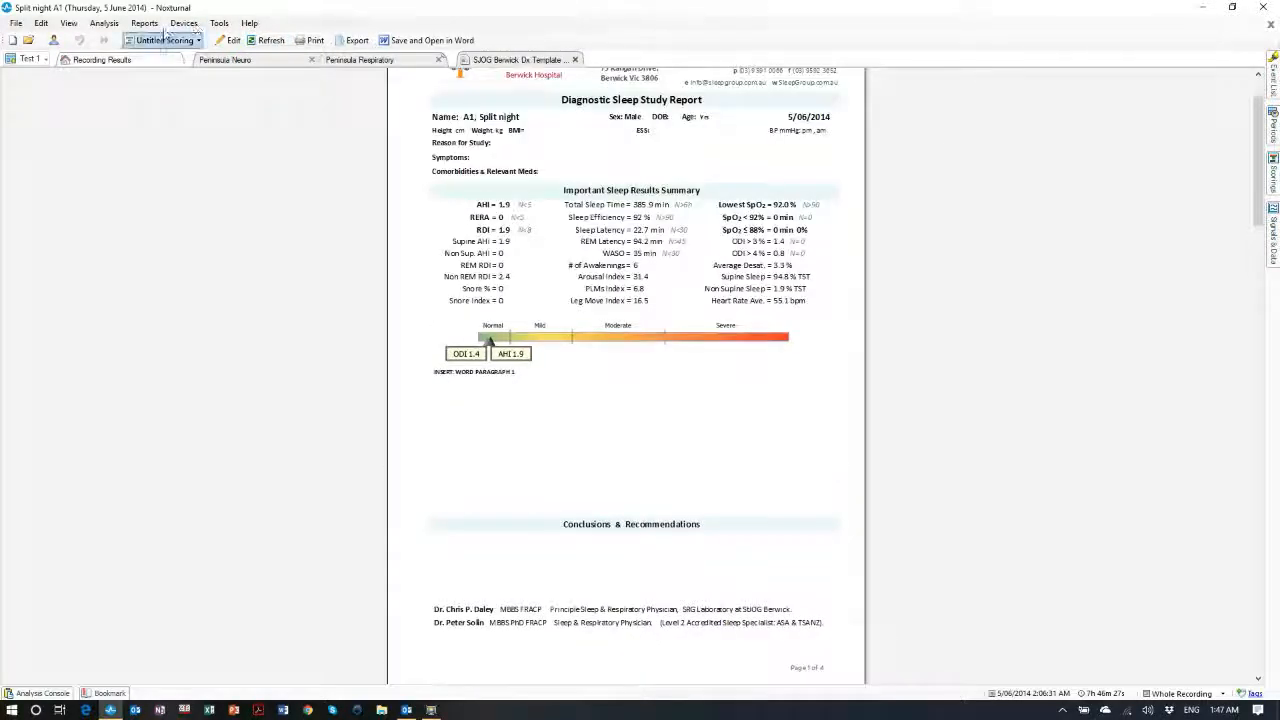
click(144, 22)
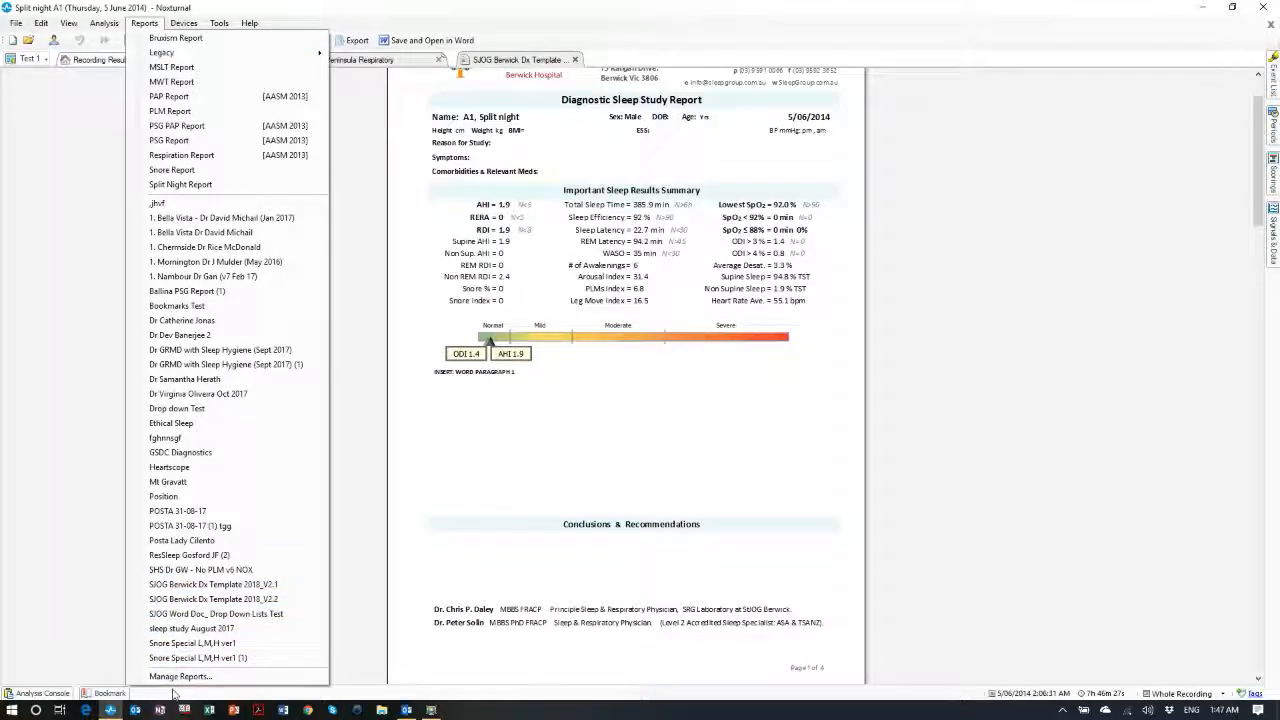
click(180, 676)
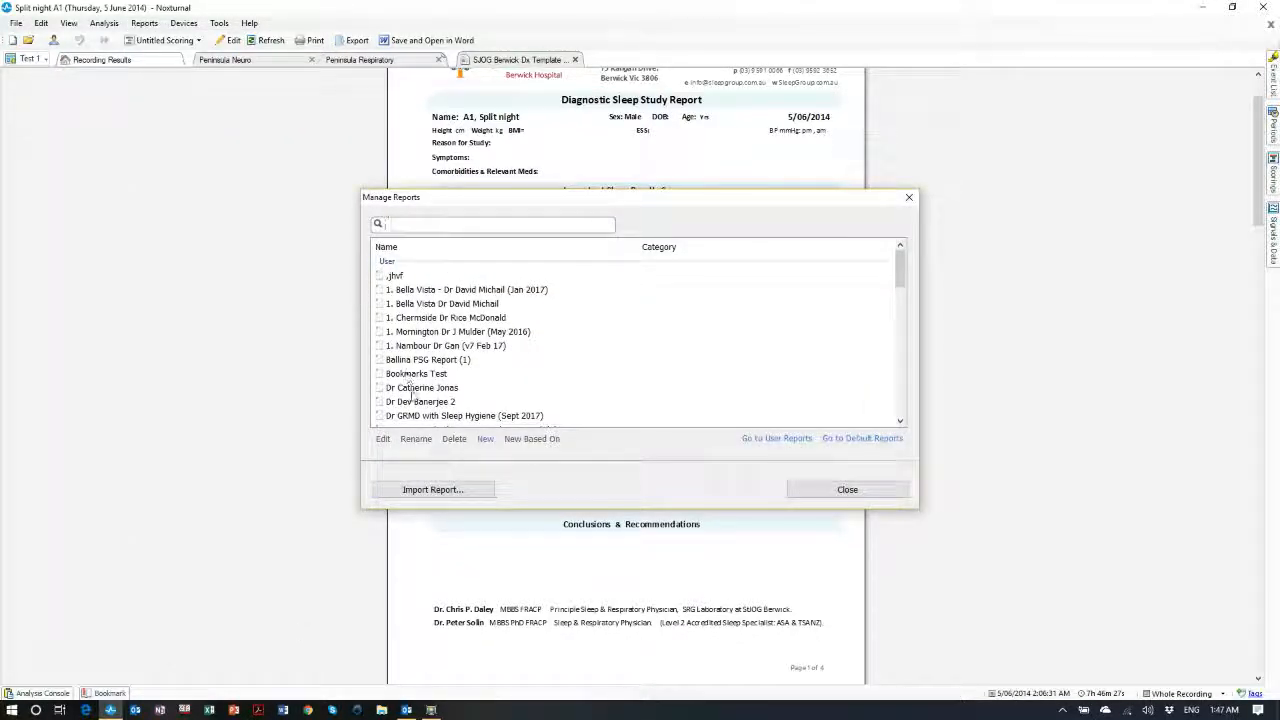
scroll(412, 402, down, 5)
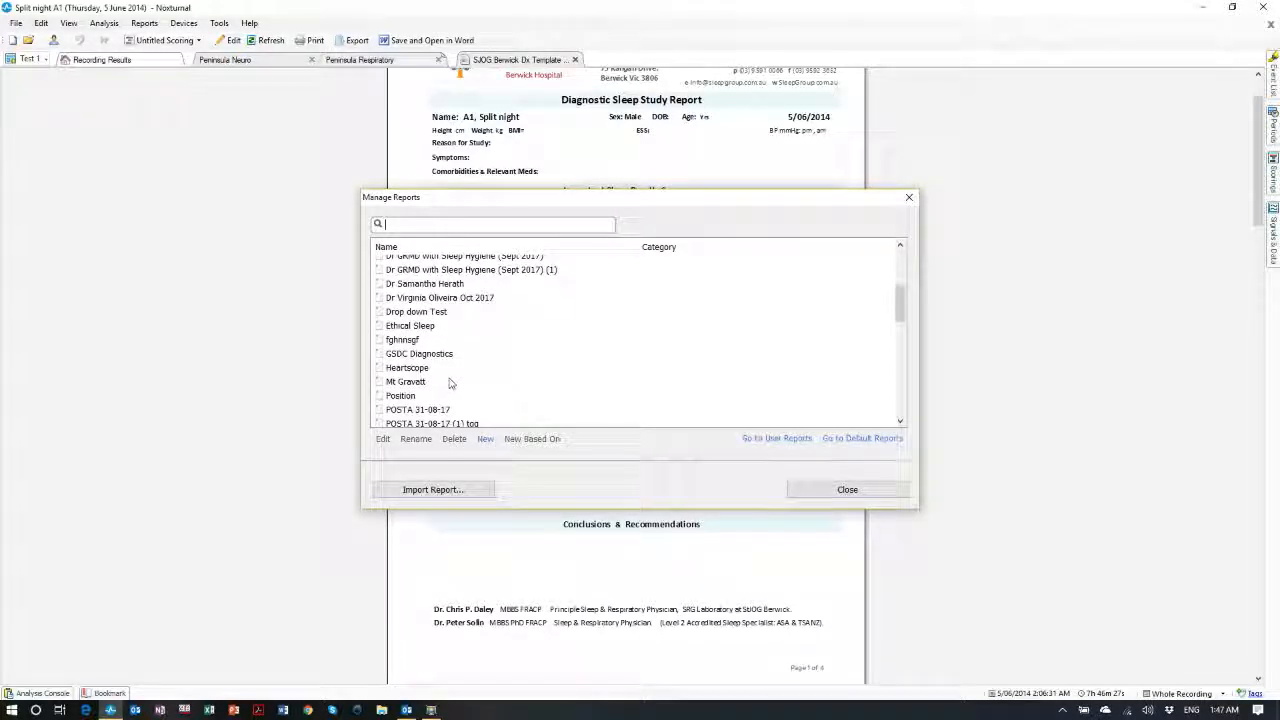
scroll(424, 382, down, 1)
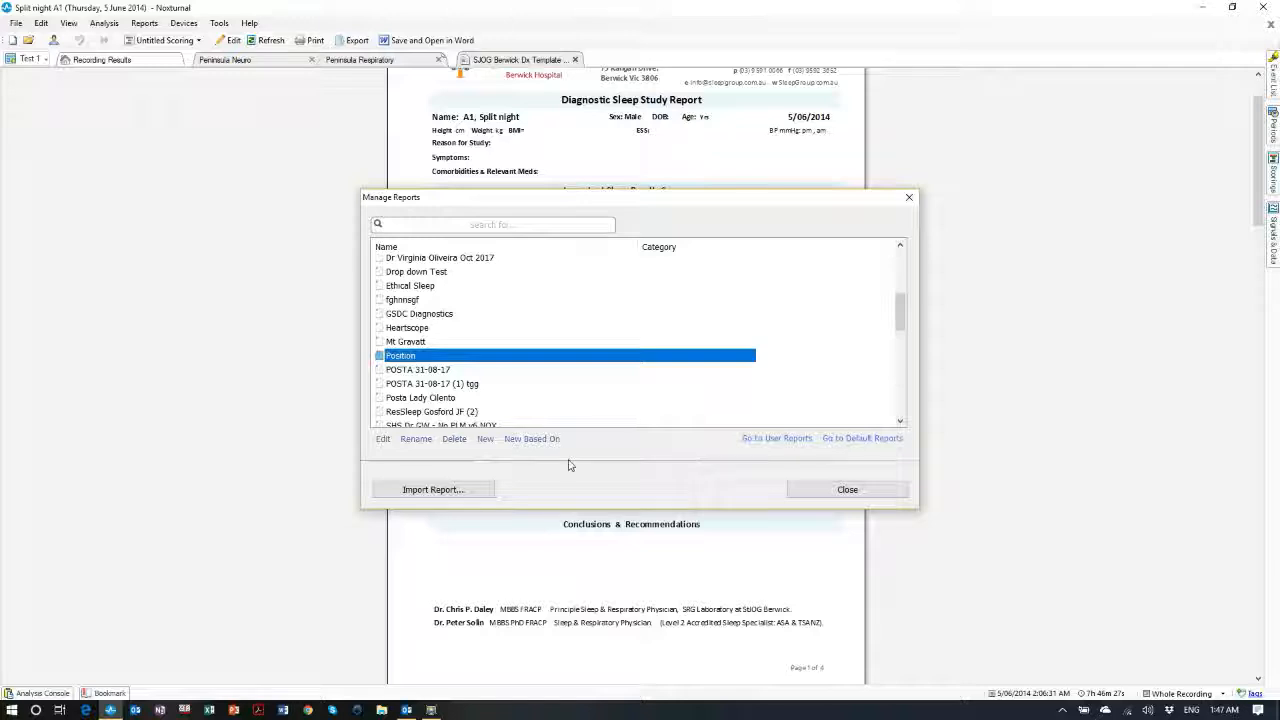
double_click(401, 358)
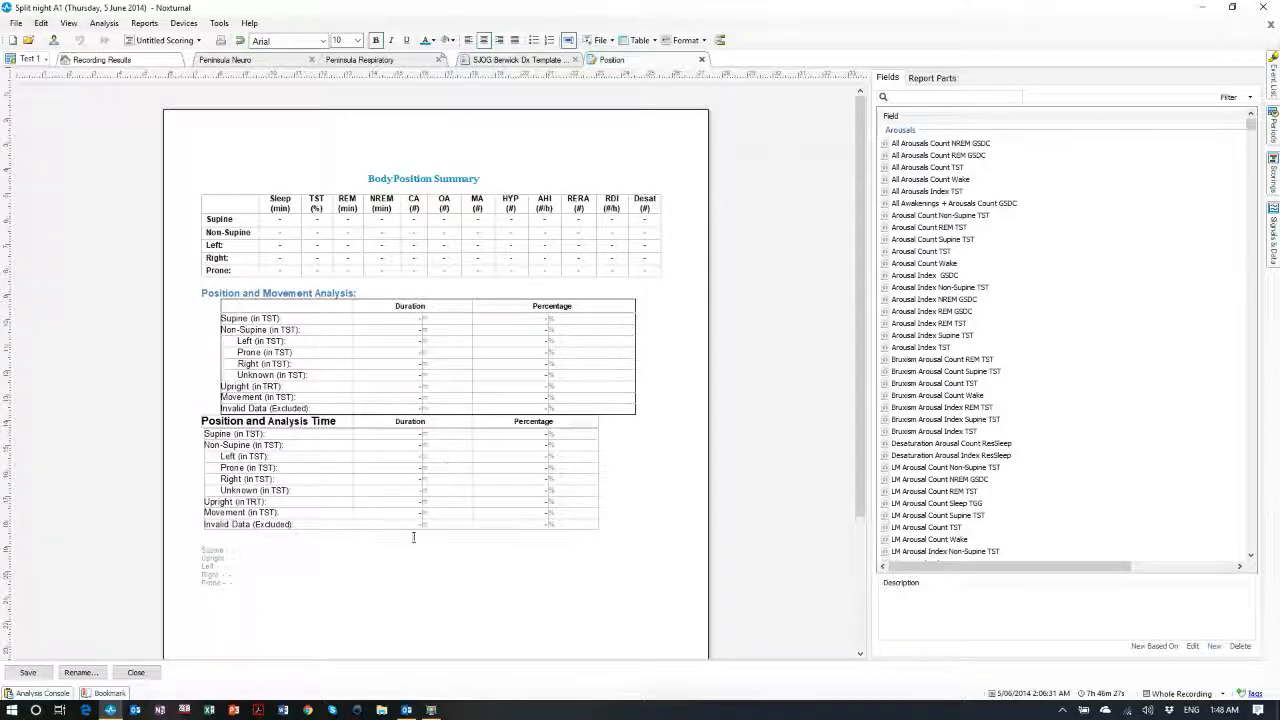
Select the Body Position Summary section, place the cursor below the position tables and show Report Parts
scroll(351, 557, down, 3)
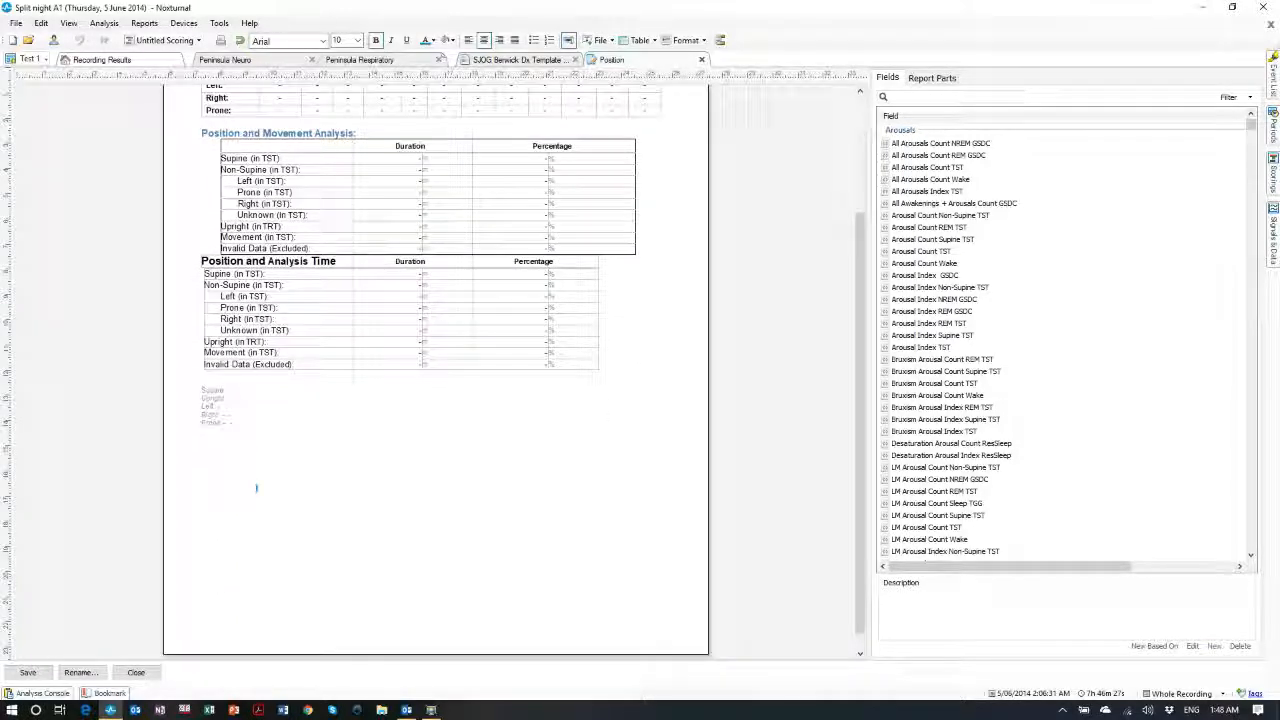
scroll(246, 469, up, 3)
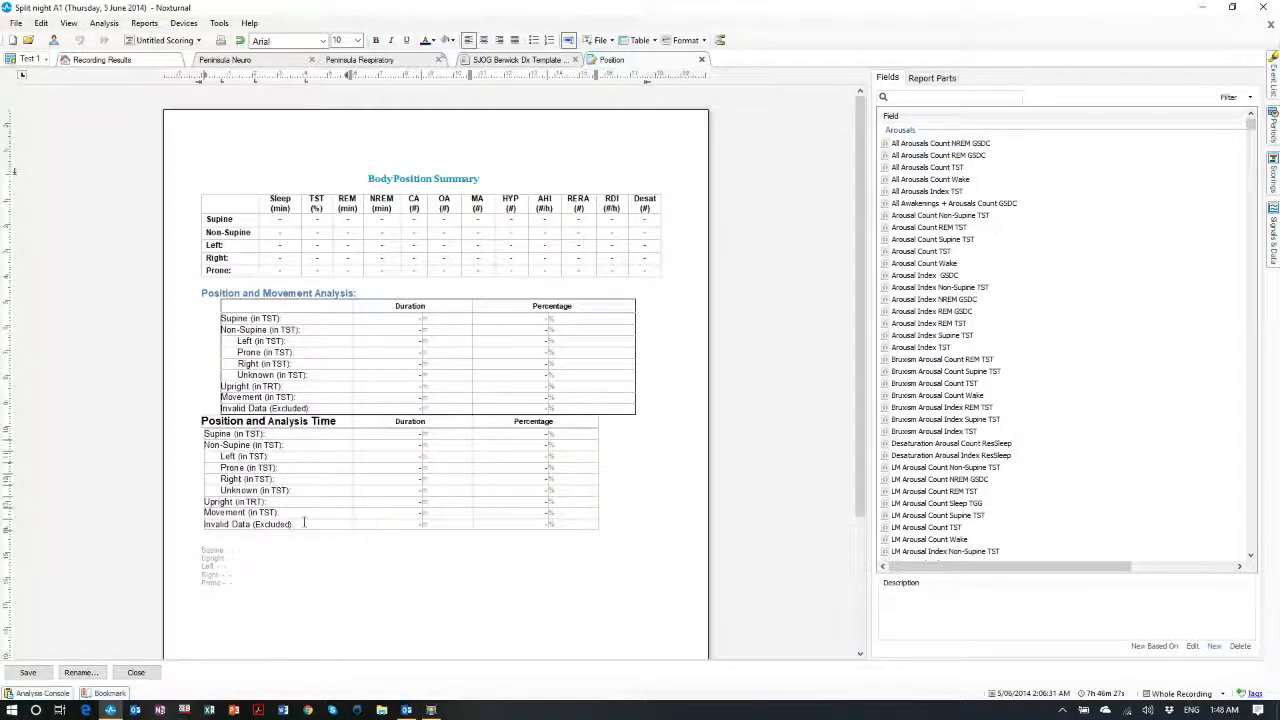
scroll(304, 522, down, 3)
scroll(309, 500, up, 3)
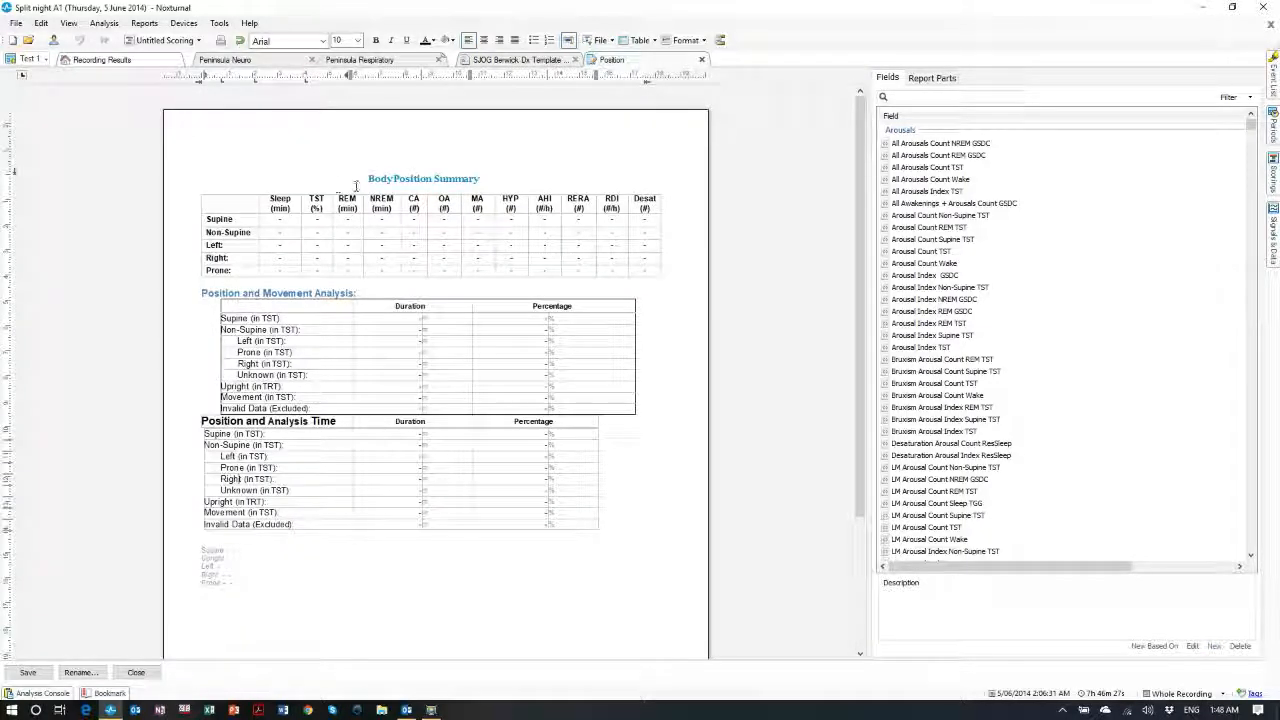
drag(355, 186, 684, 296)
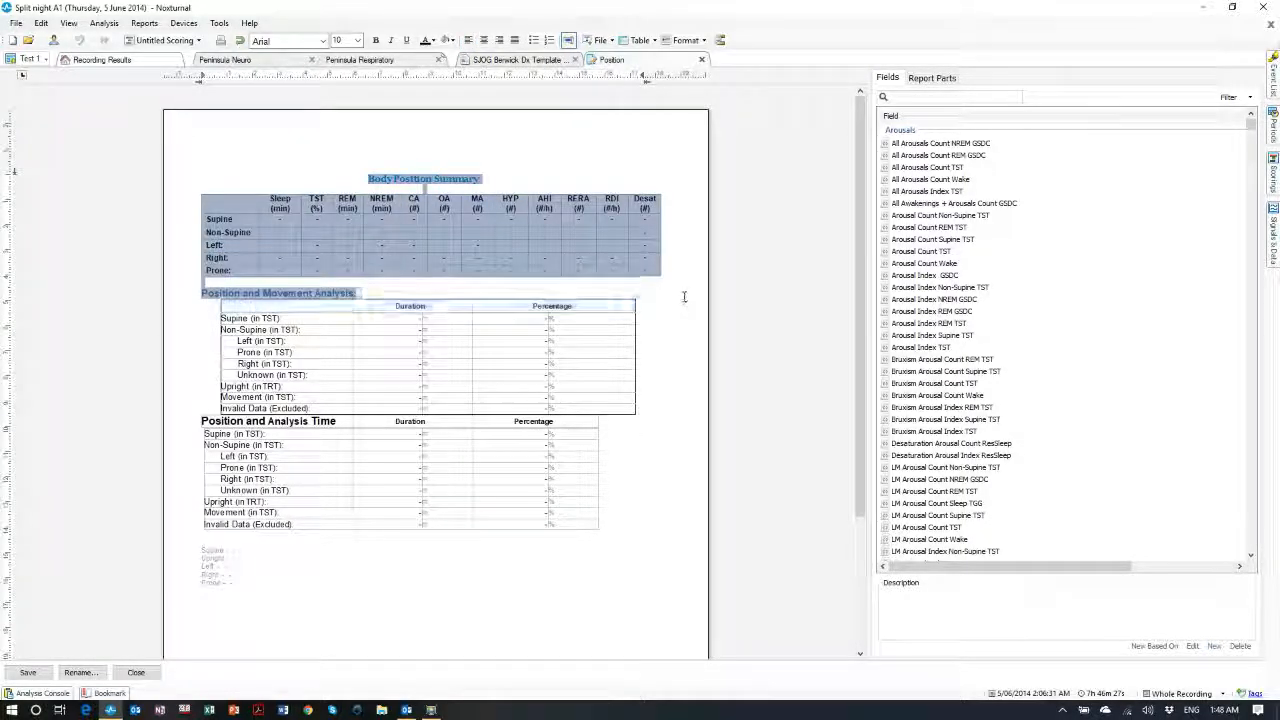
scroll(501, 415, down, 3)
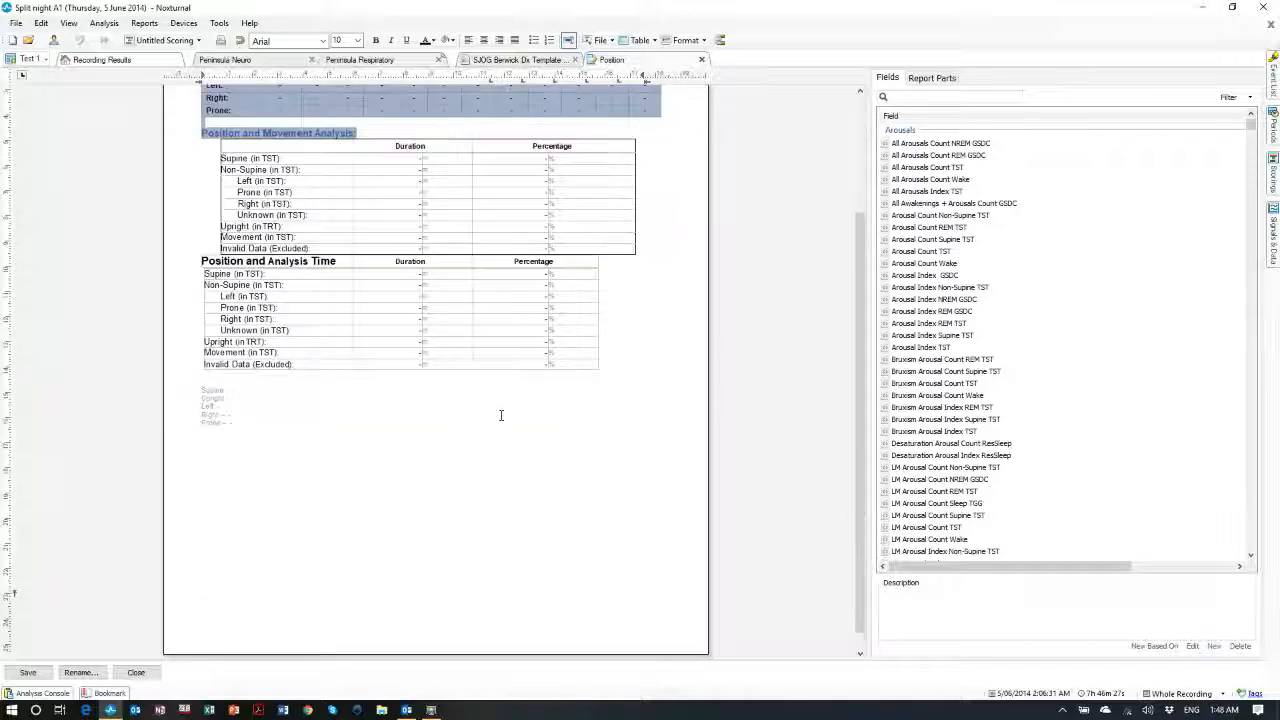
scroll(501, 415, up, 2)
scroll(280, 440, down, 2)
click(265, 437)
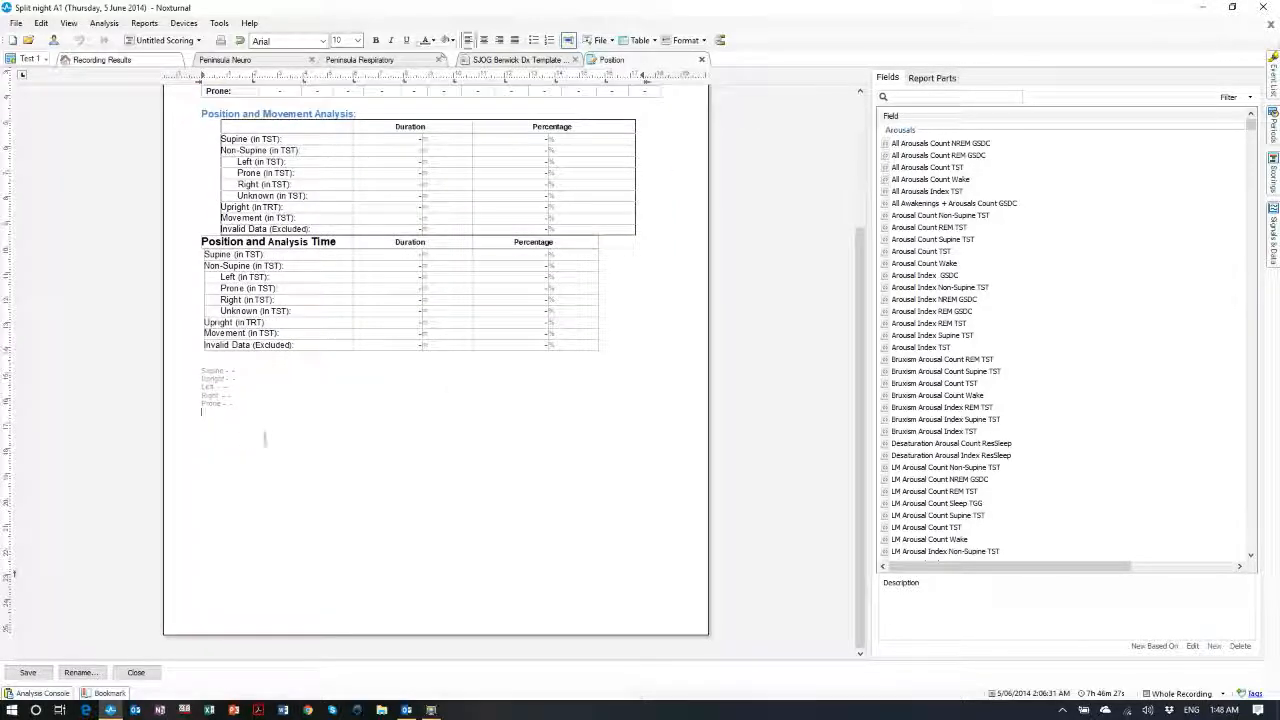
click(933, 78)
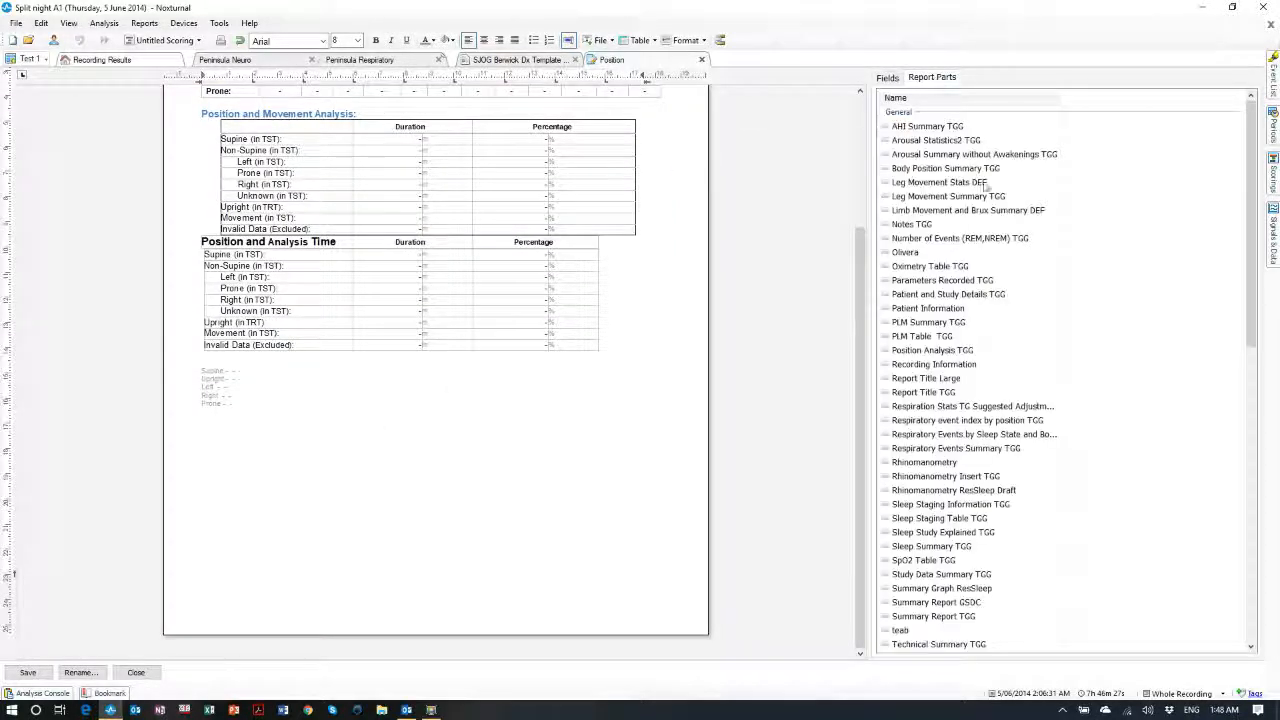
Insert the 'PLMS (Periodic Limb Movements in Sleep)' table on a new line below the position tables
scroll(953, 213, down, 3)
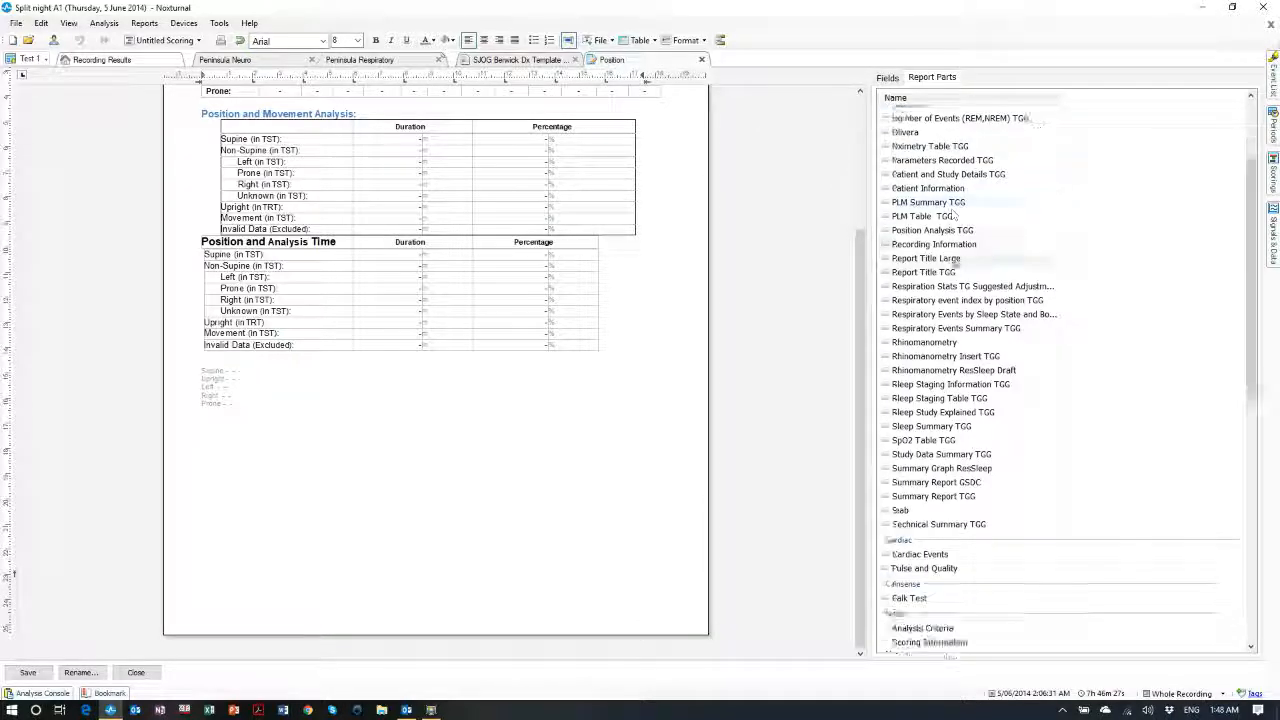
scroll(953, 215, down, 5)
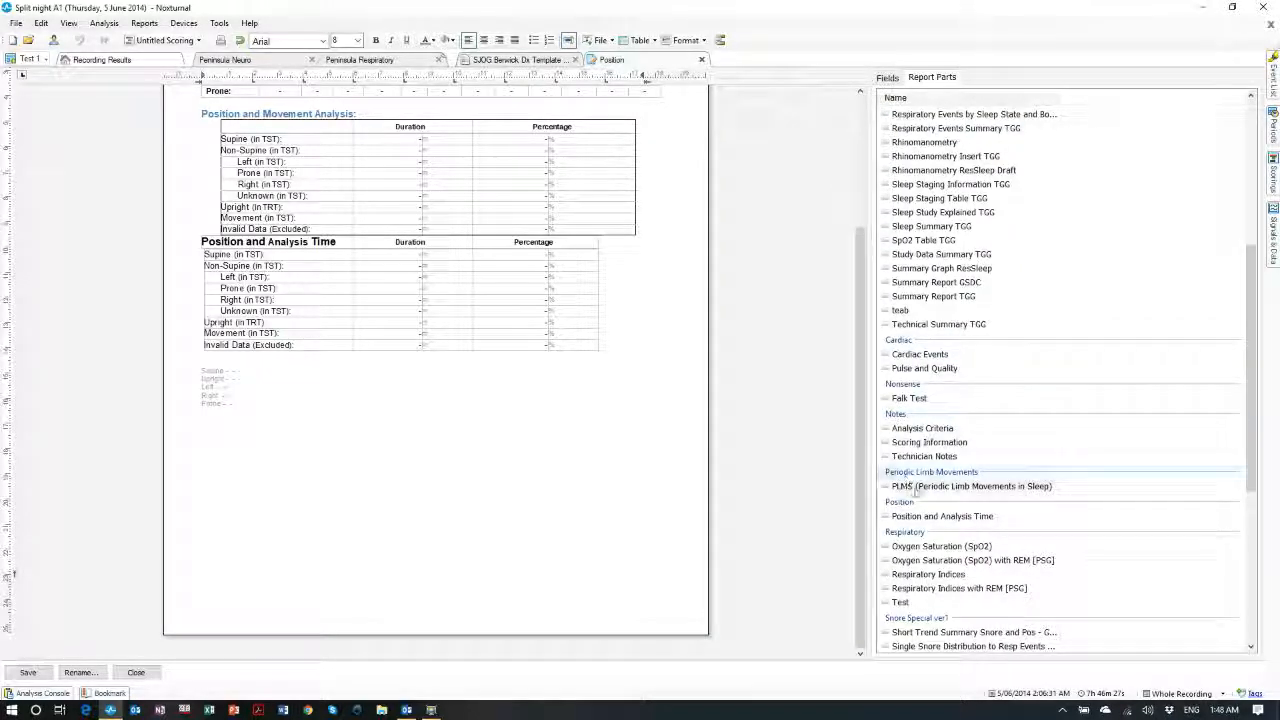
scroll(913, 490, down, 4)
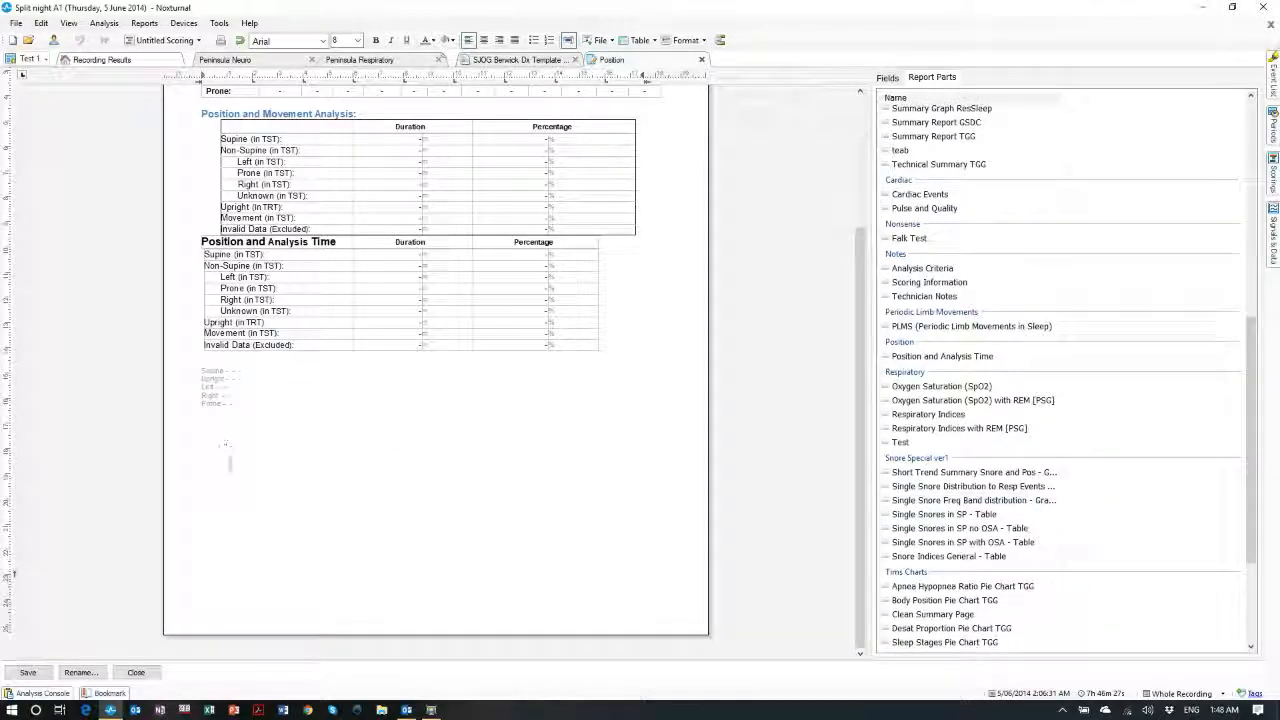
key(Return)
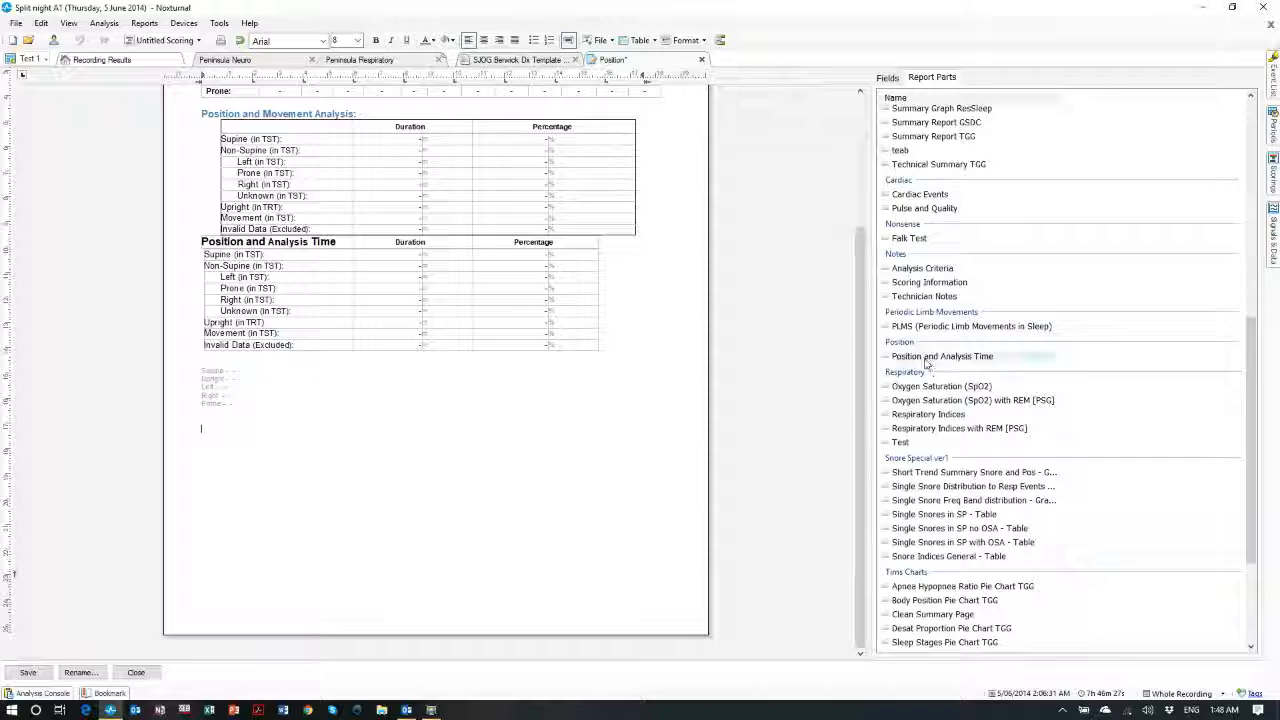
drag(922, 327, 298, 467)
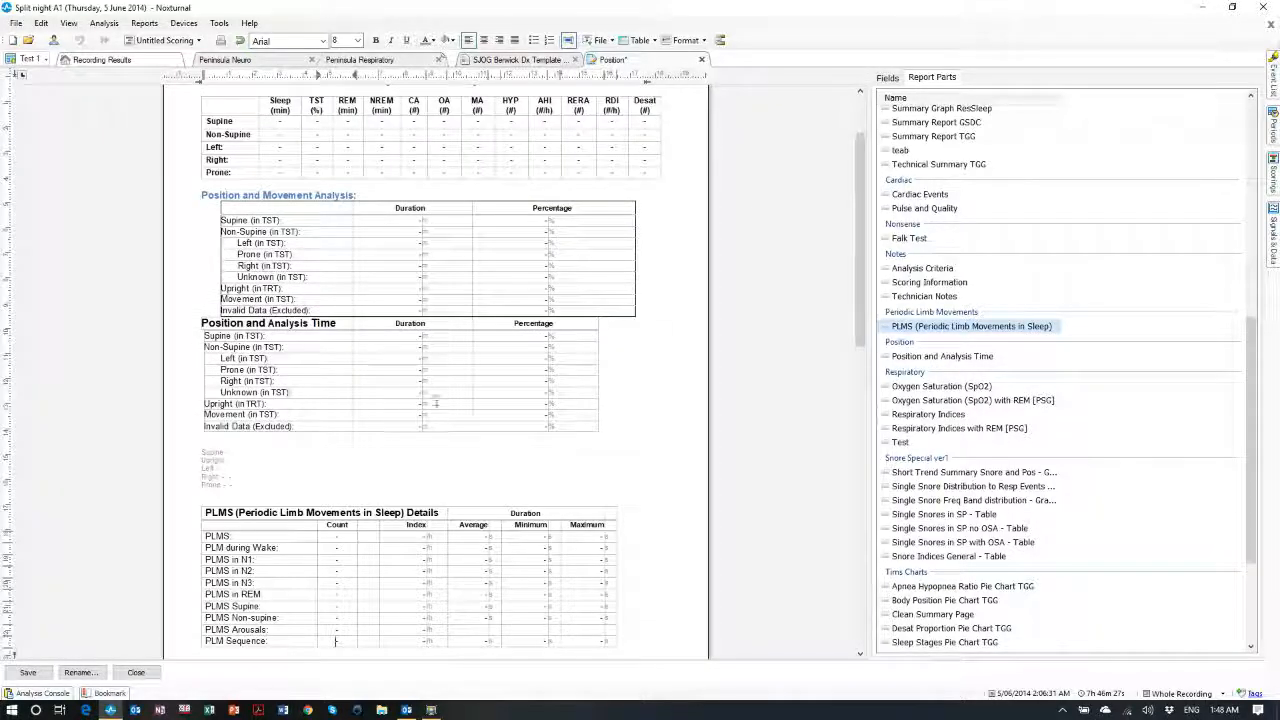
Scroll through the Position template to review the newly added PLMS Details table
scroll(280, 300, down, 3)
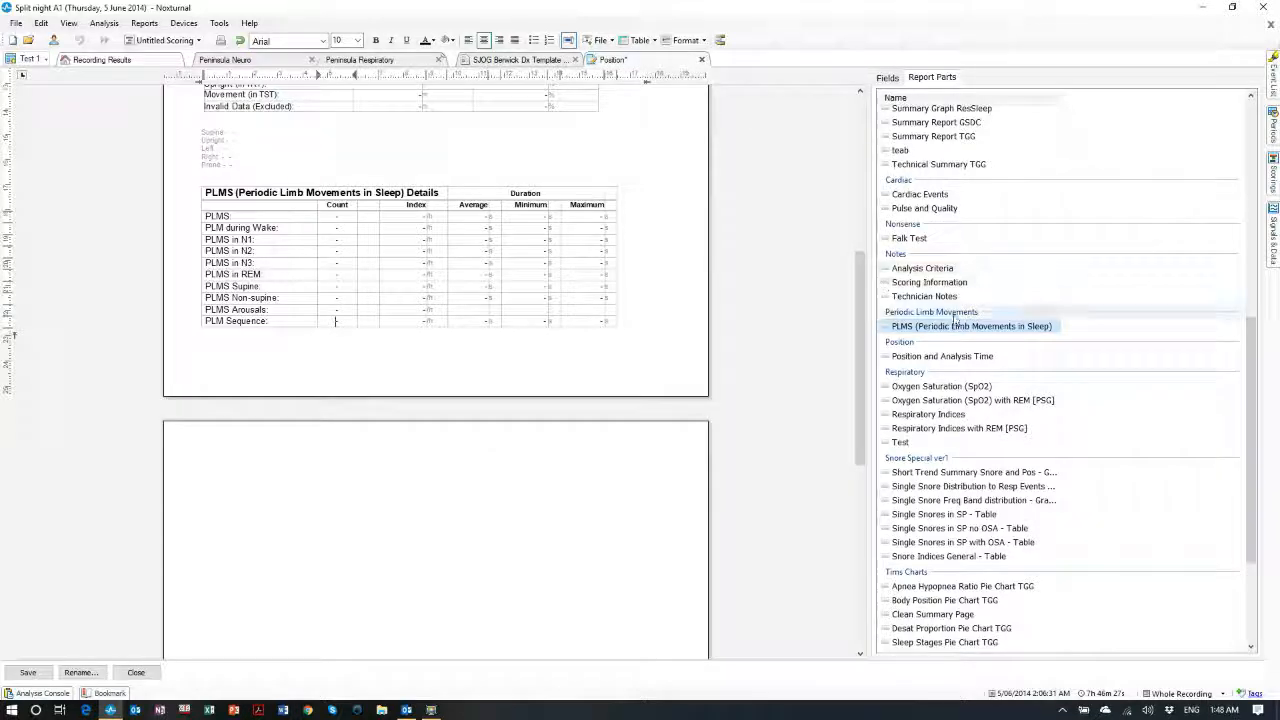
scroll(961, 297, up, 11)
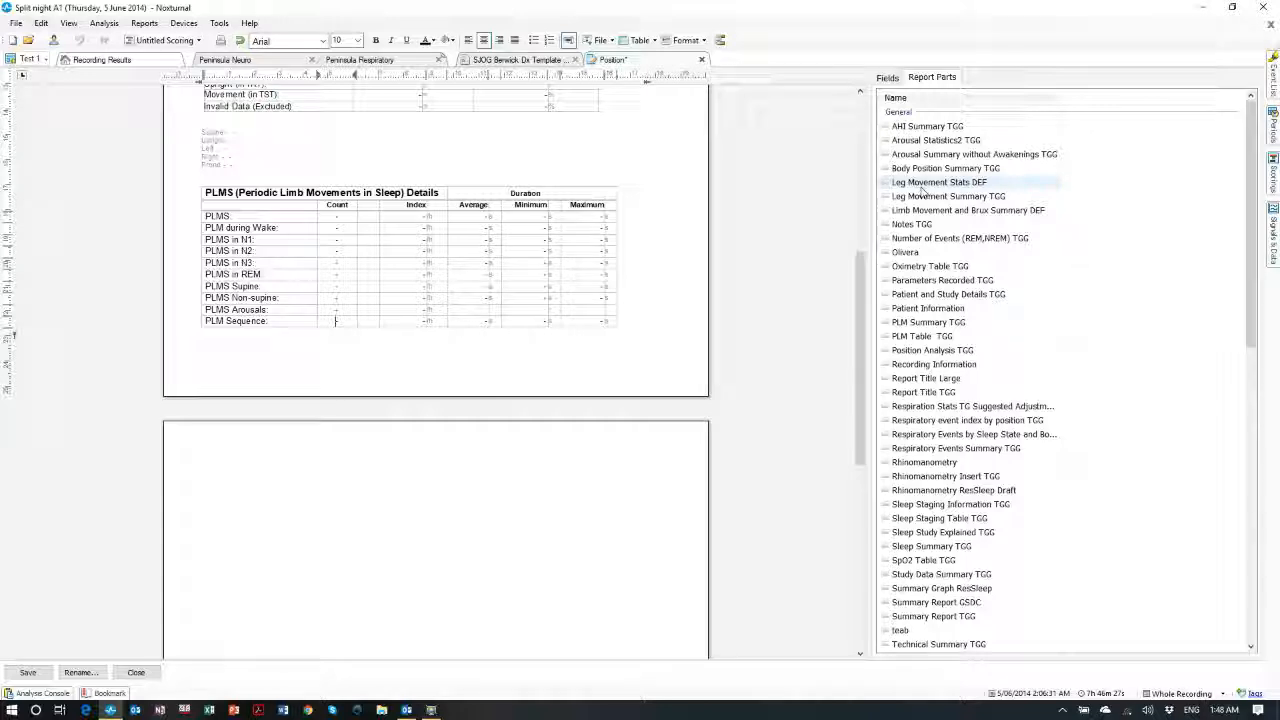
scroll(962, 410, down, 1)
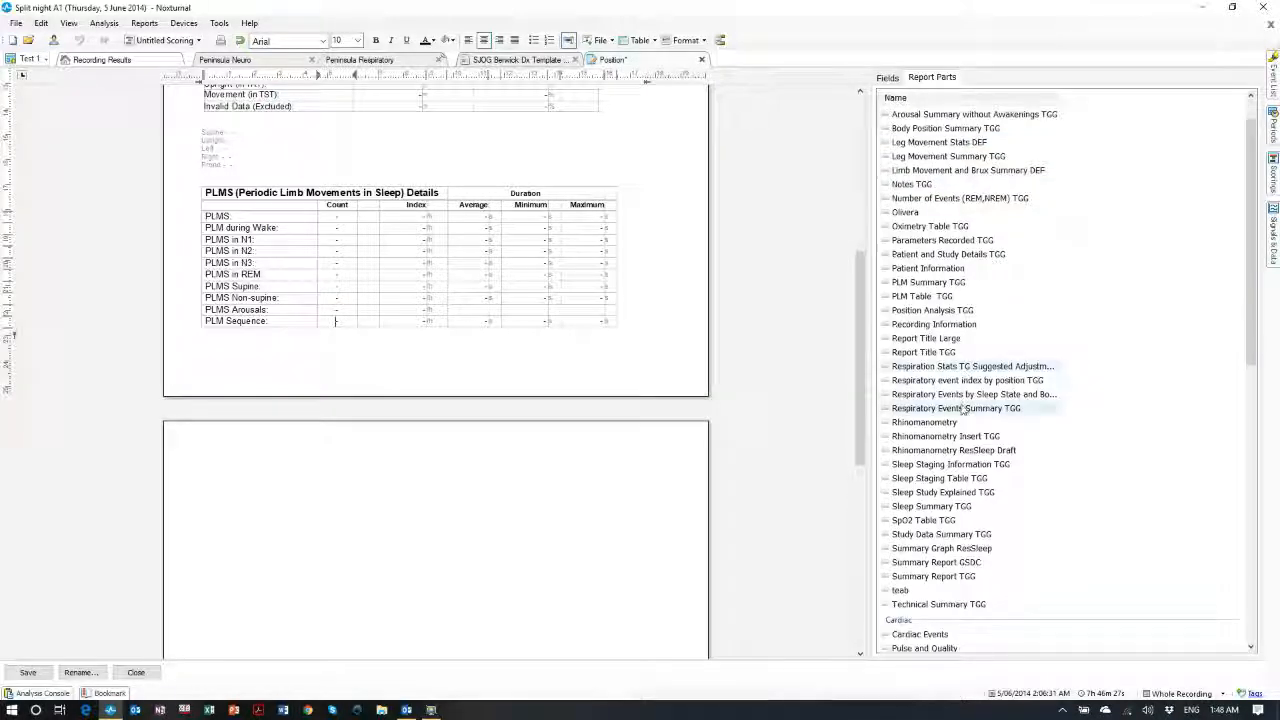
scroll(962, 410, up, 1)
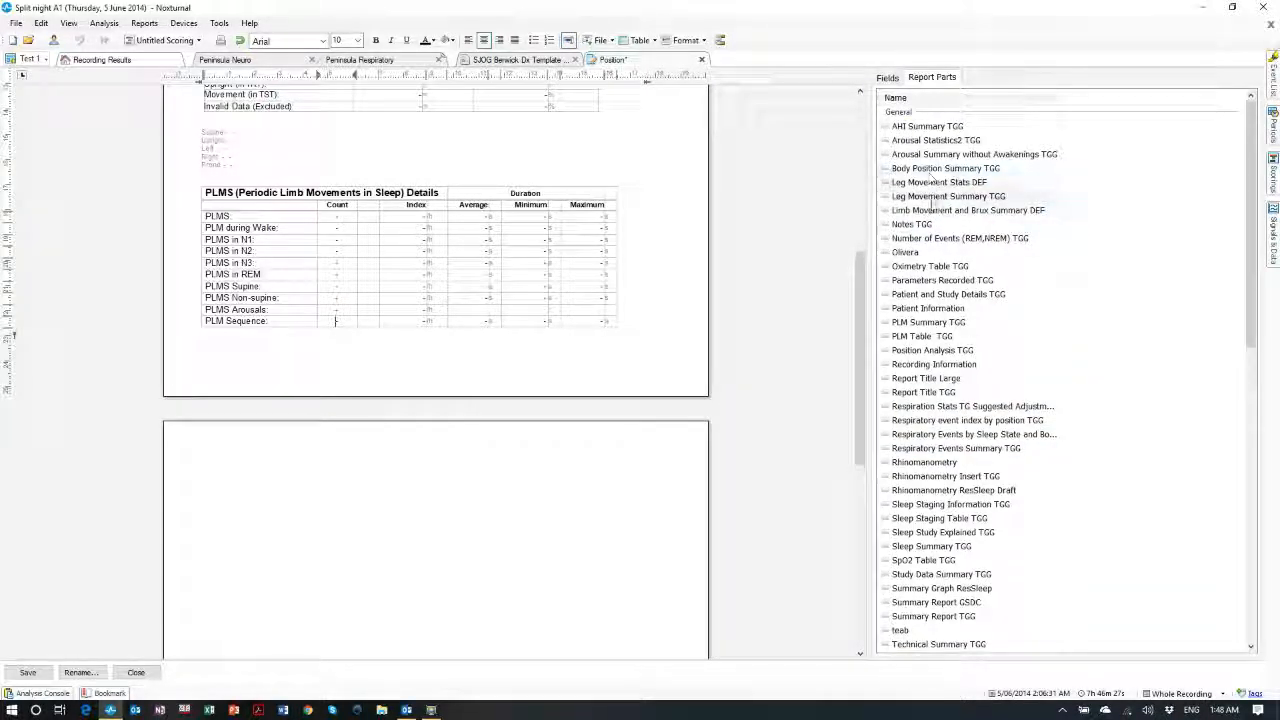
scroll(952, 335, down, 6)
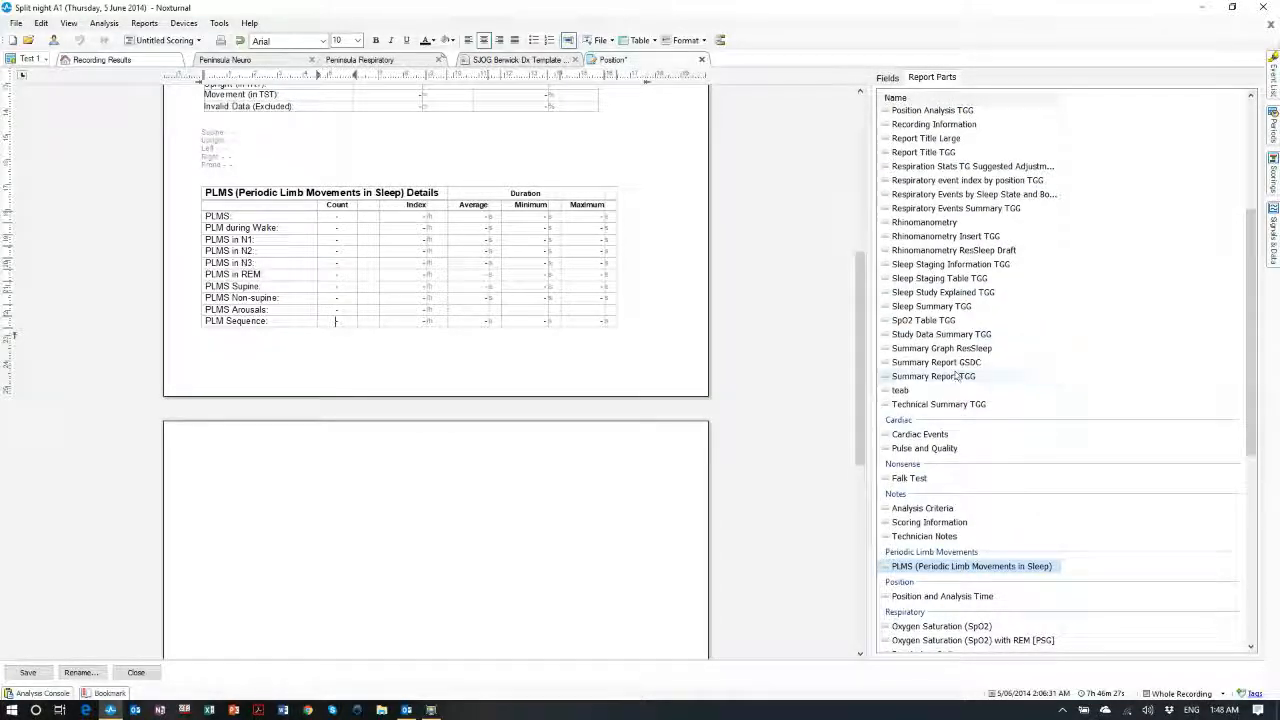
scroll(957, 376, up, 6)
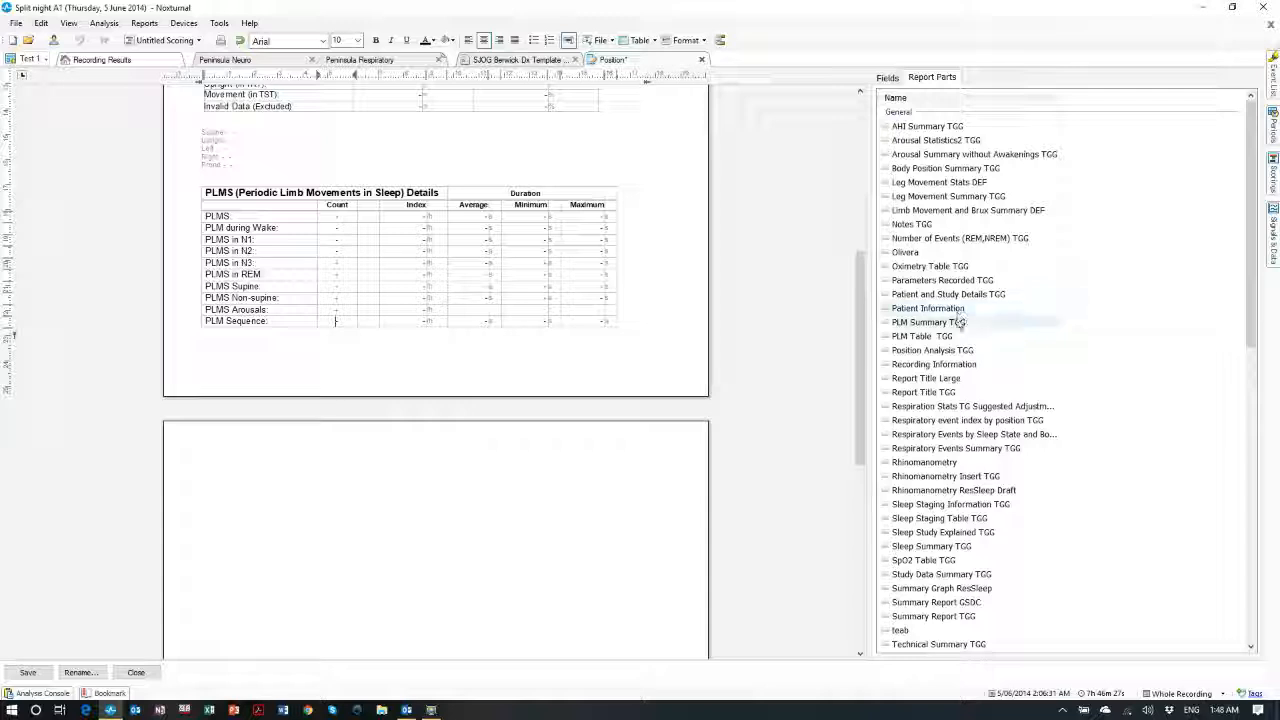
scroll(958, 322, down, 6)
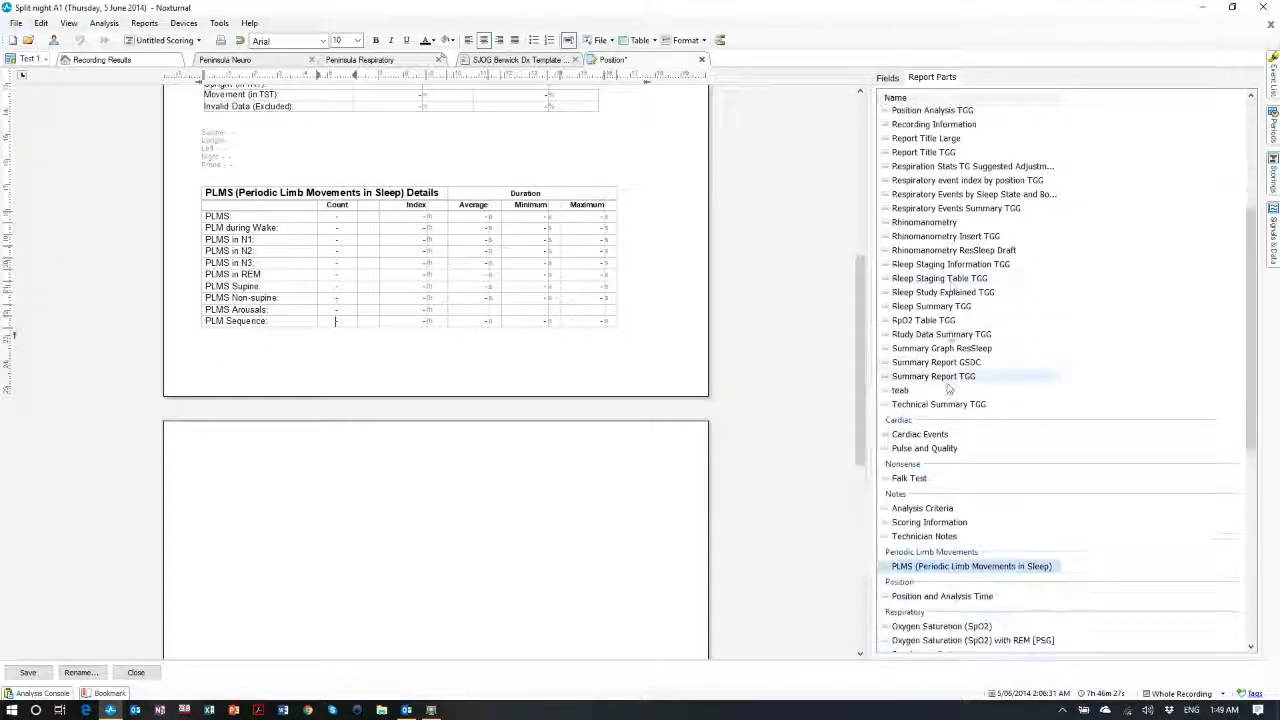
scroll(946, 500, down, 2)
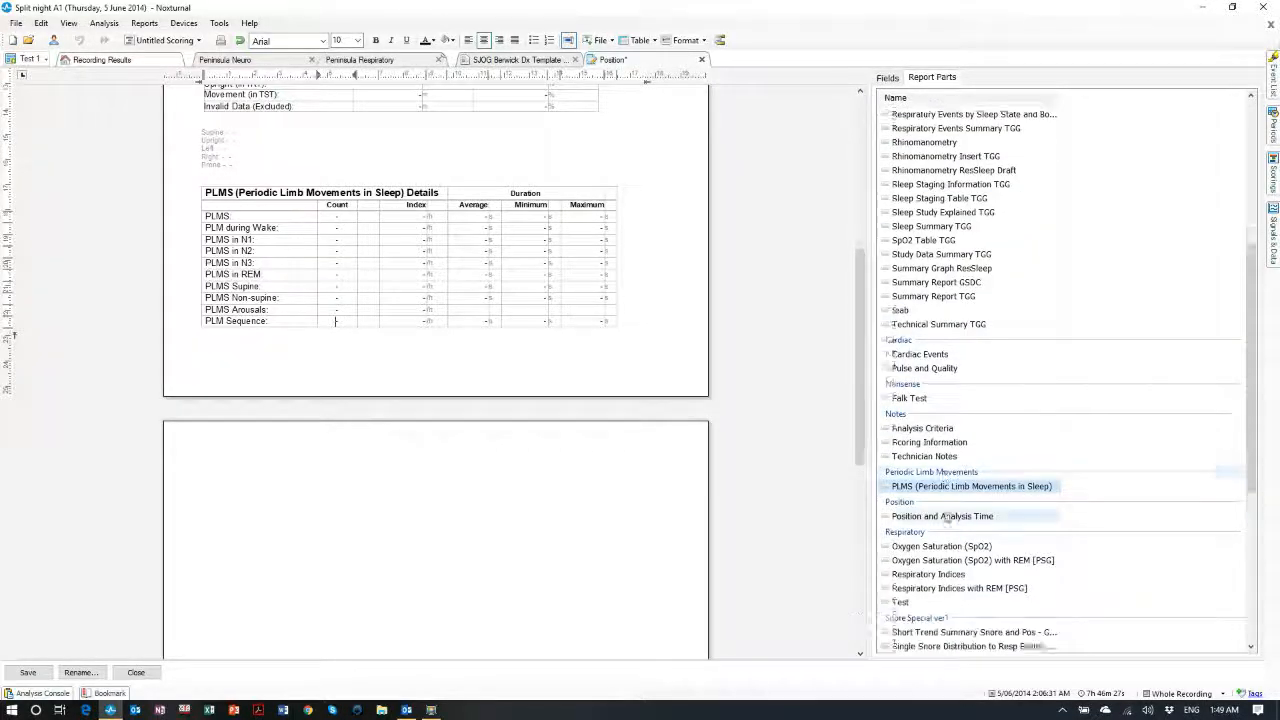
scroll(946, 516, down, 3)
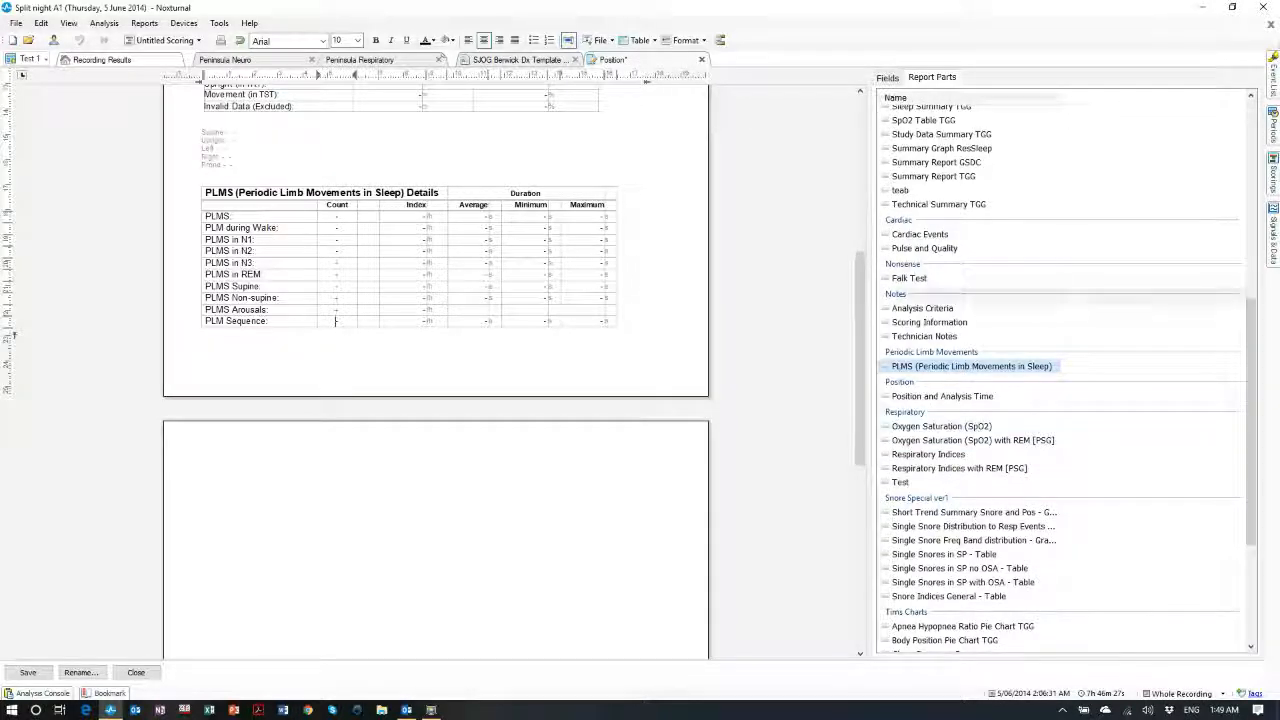
scroll(951, 520, down, 1)
scroll(951, 500, down, 4)
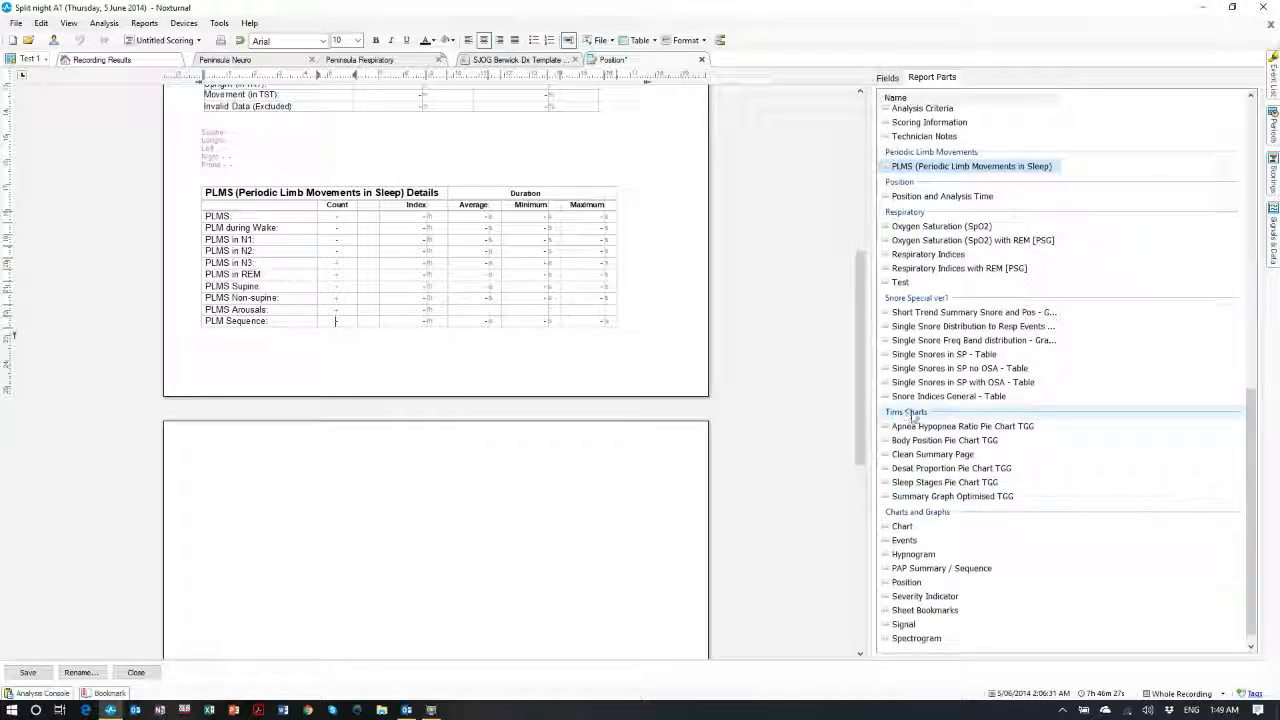
scroll(938, 465, down, 1)
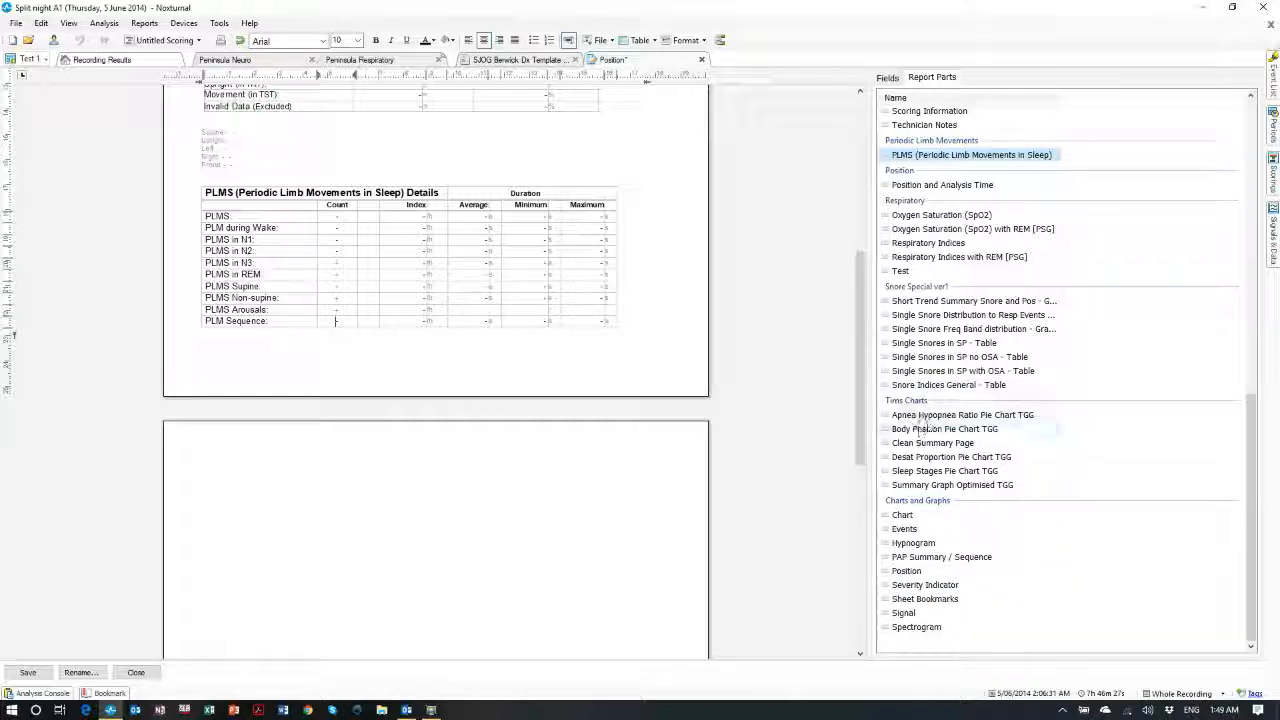
Place the Apnea Hypopnea Ratio Pie Chart TGG on the next template page and close the editor
drag(930, 420, 338, 515)
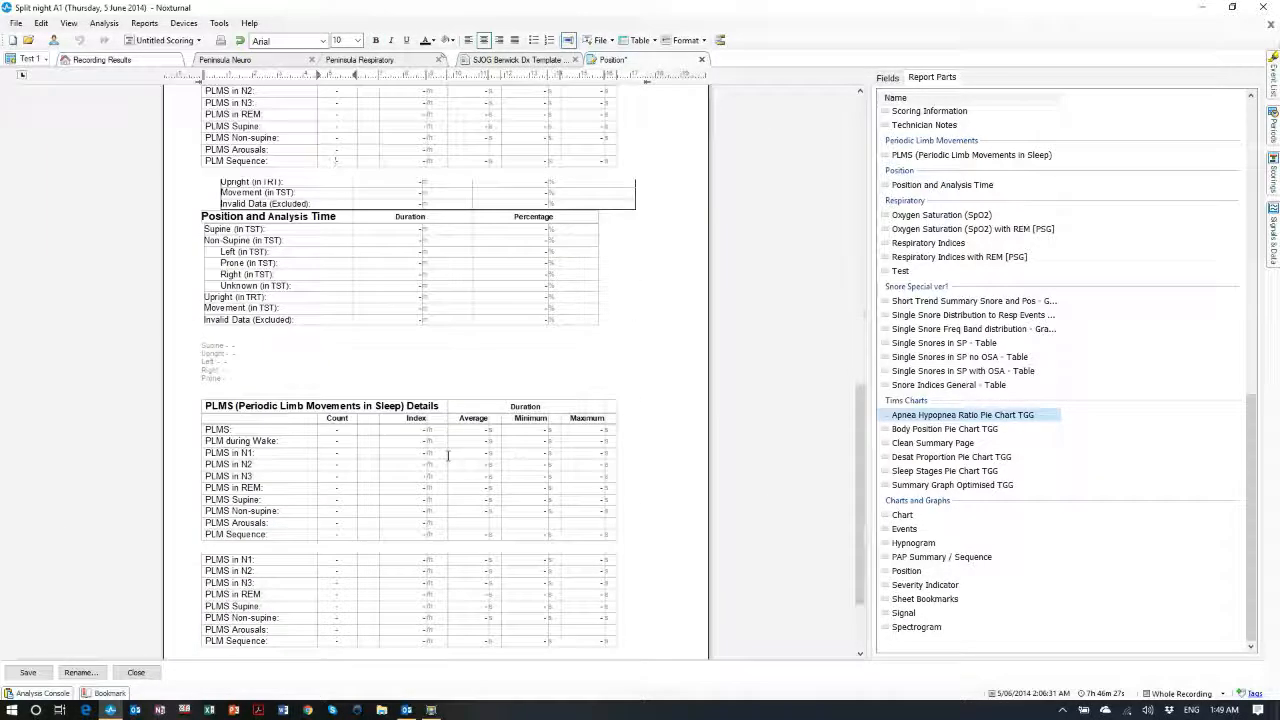
scroll(403, 355, up, 3)
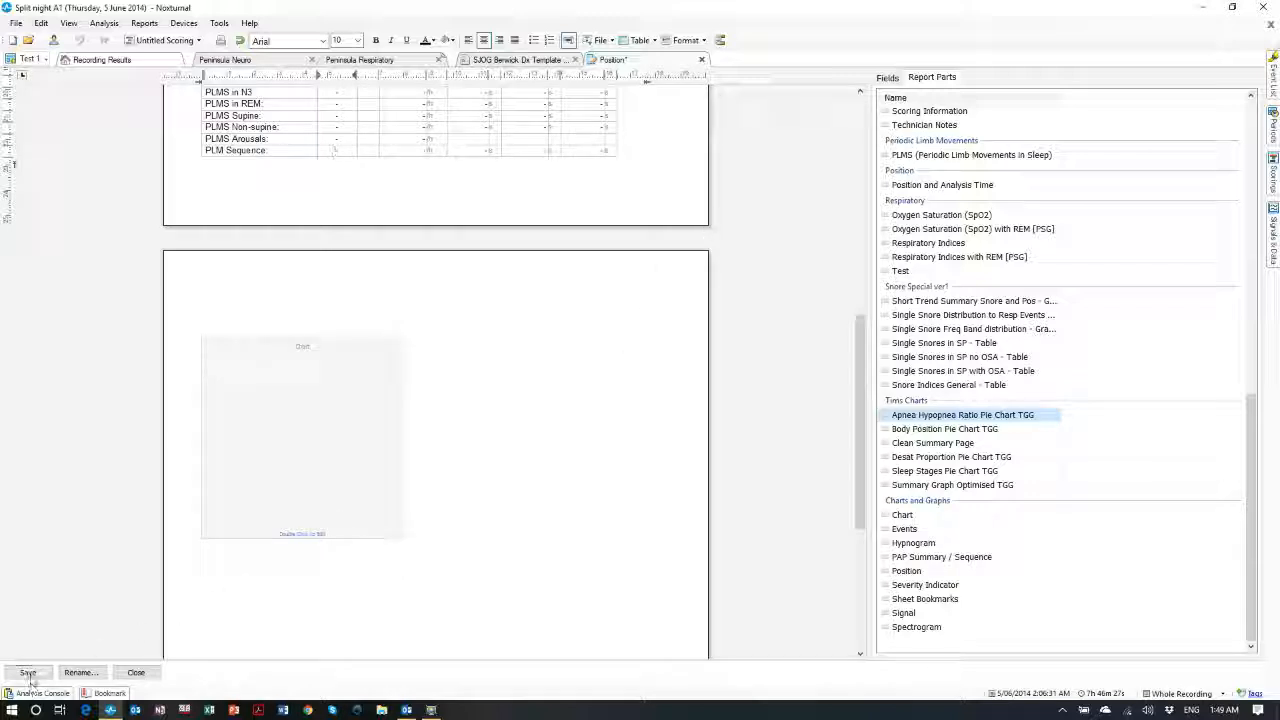
click(136, 672)
Generate the Position report and review its PLMS Details (44 PLMS, index 6.8) and pie chart
click(144, 22)
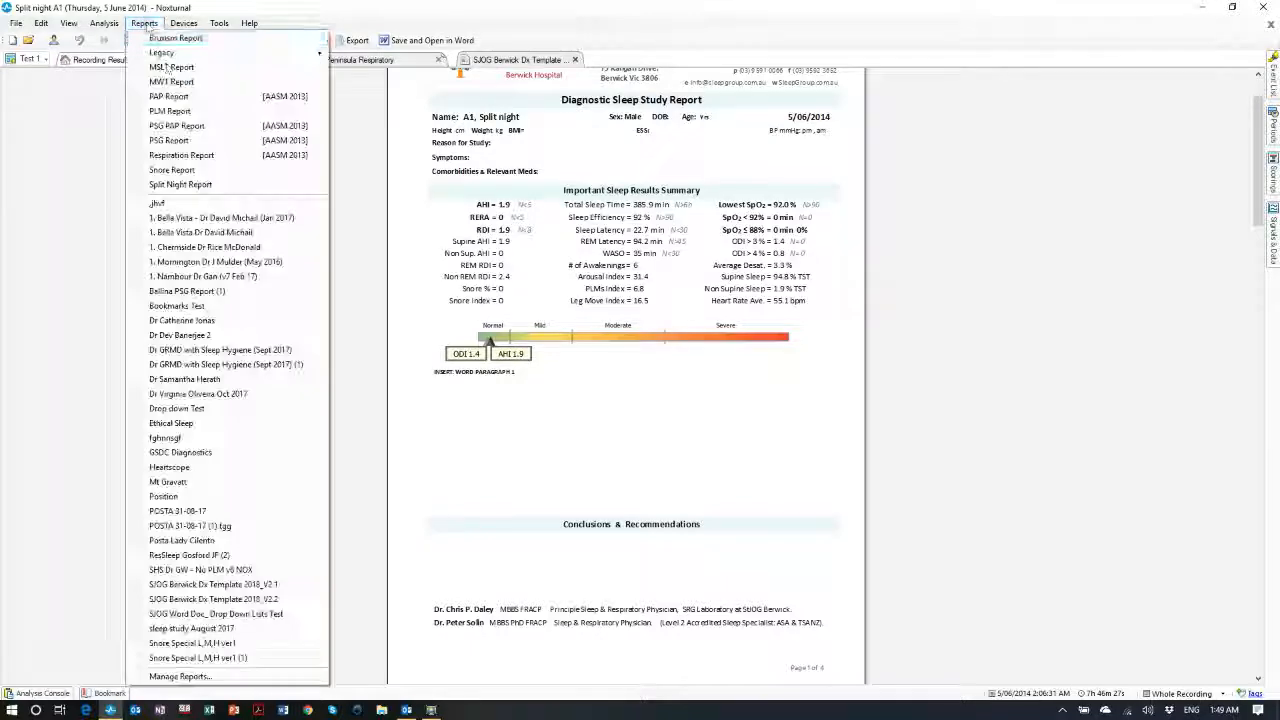
click(165, 496)
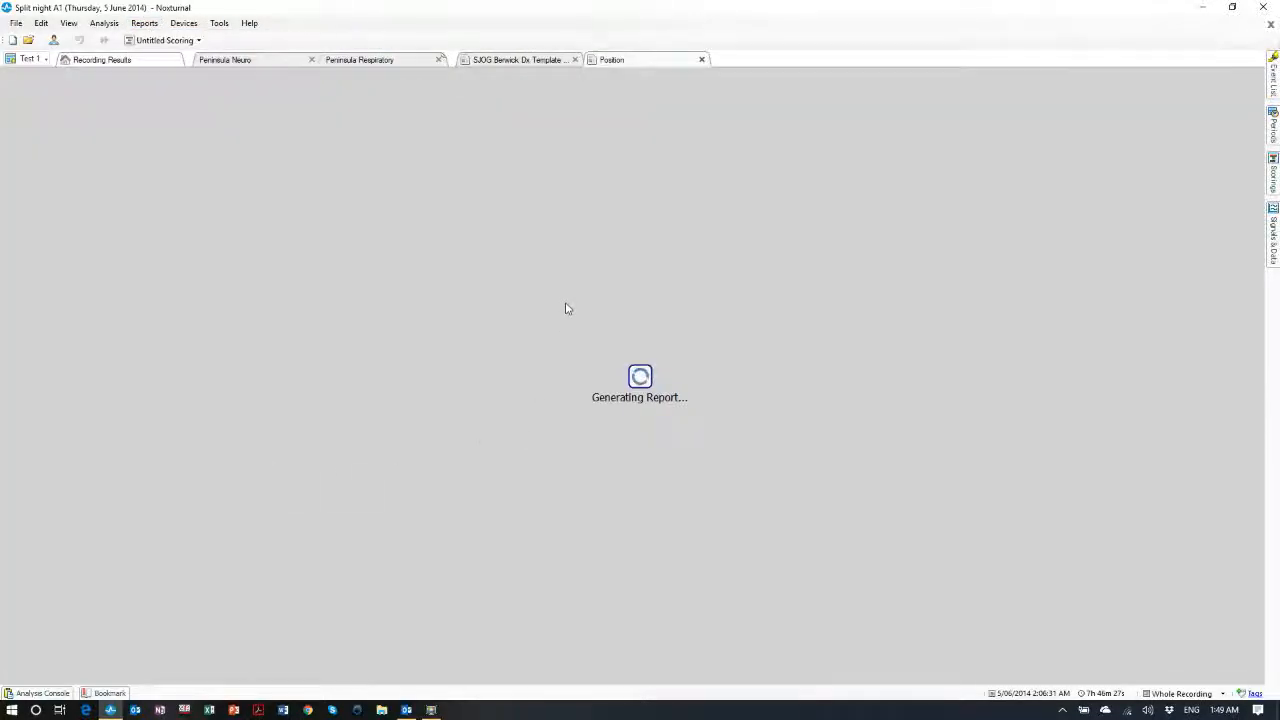
scroll(660, 340, down, 3)
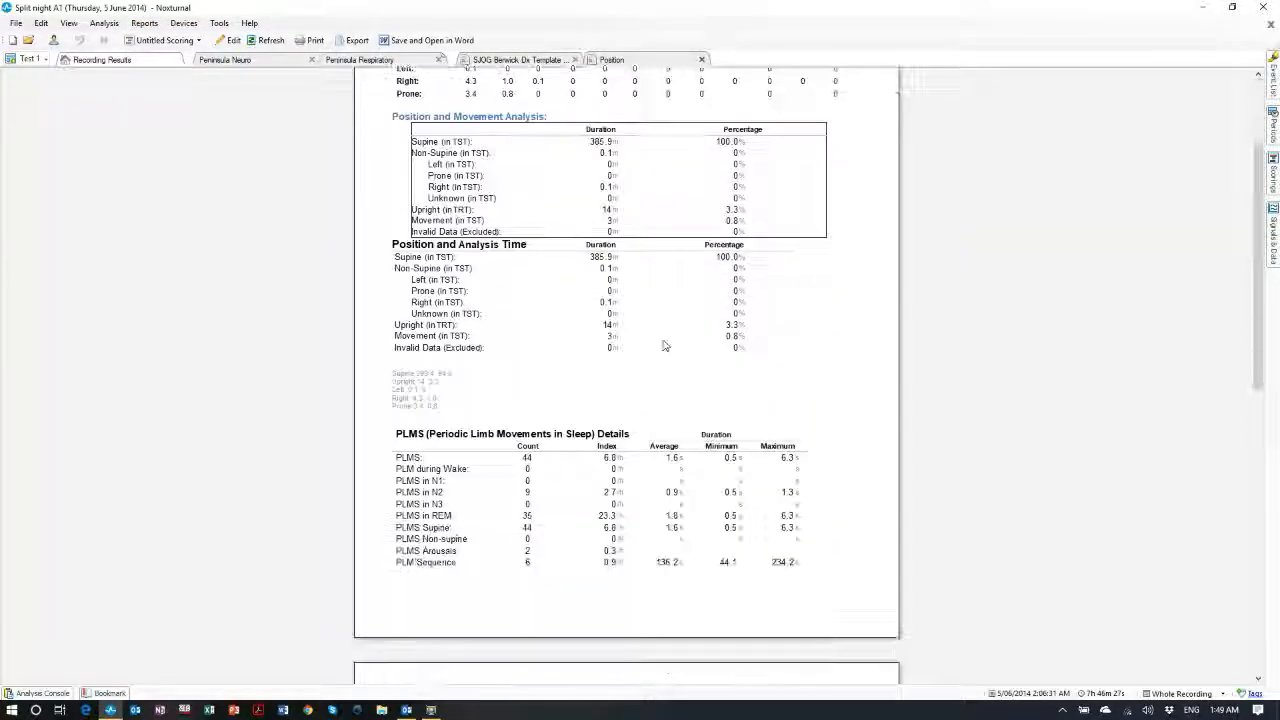
scroll(662, 348, down, 4)
scroll(659, 355, down, 3)
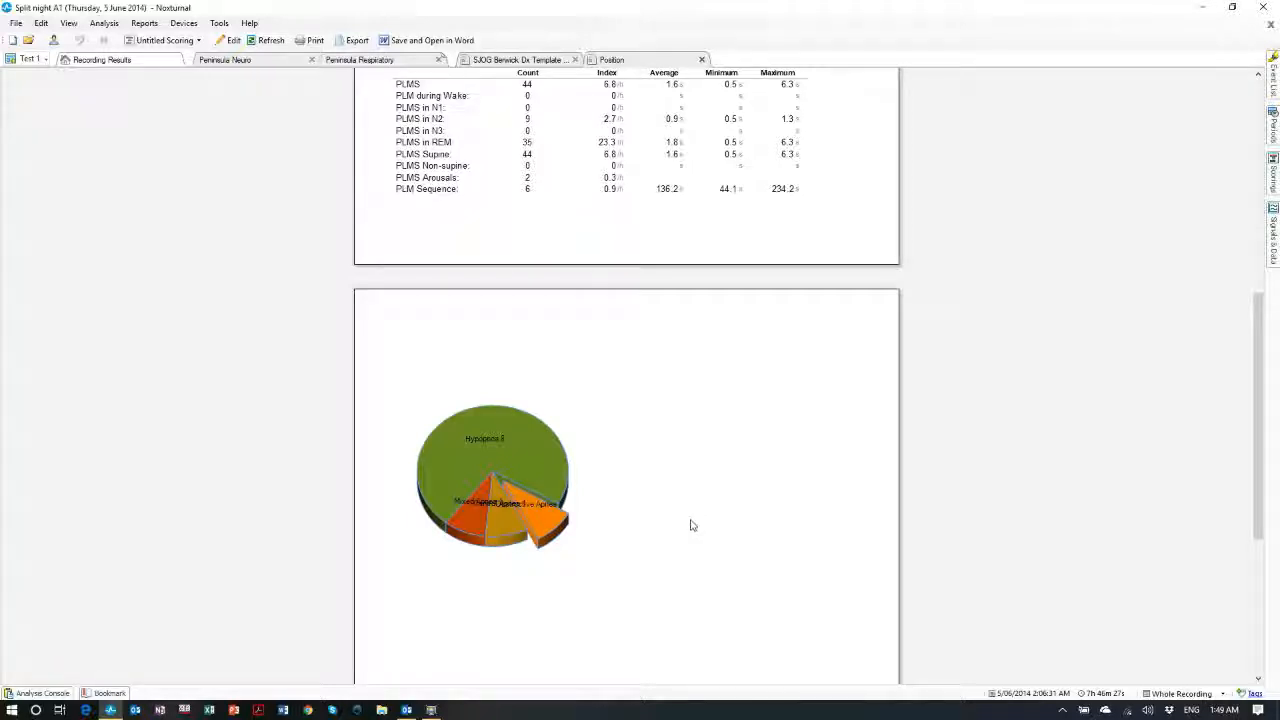
scroll(683, 537, up, 1)
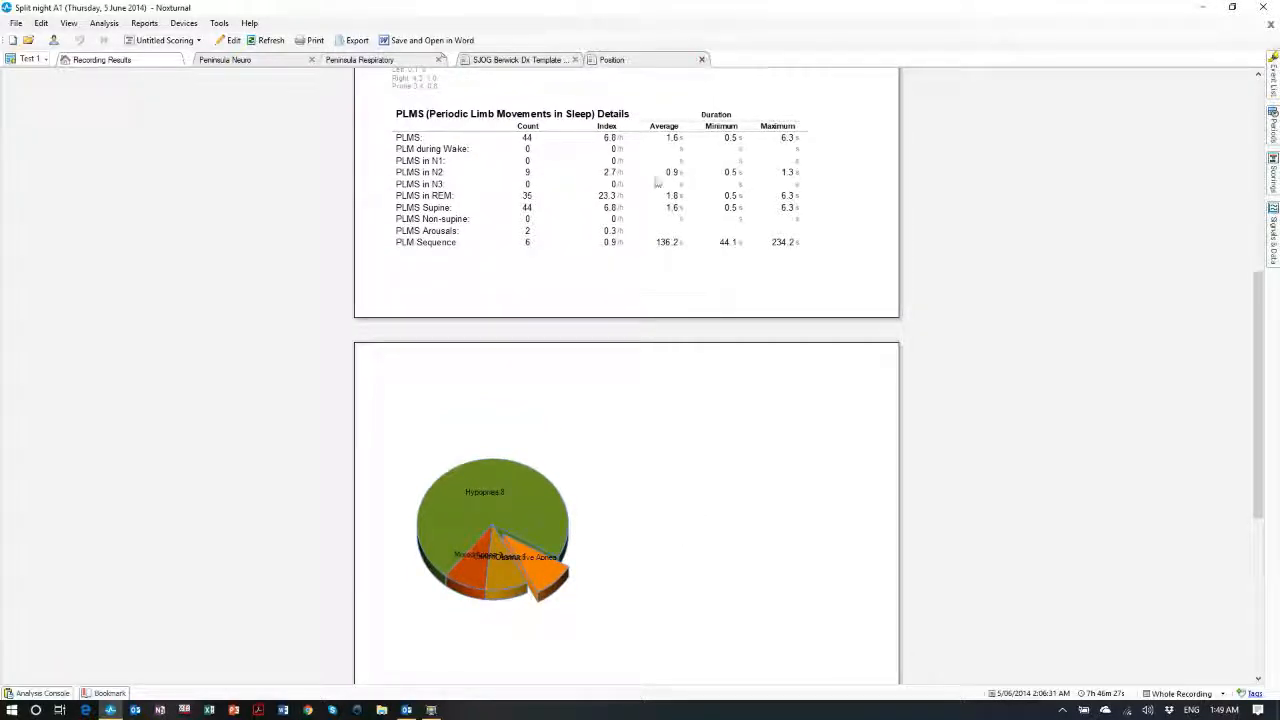
Close the generated report, reopen the Position template via Manage Reports, and select the prone AHI cell
click(702, 60)
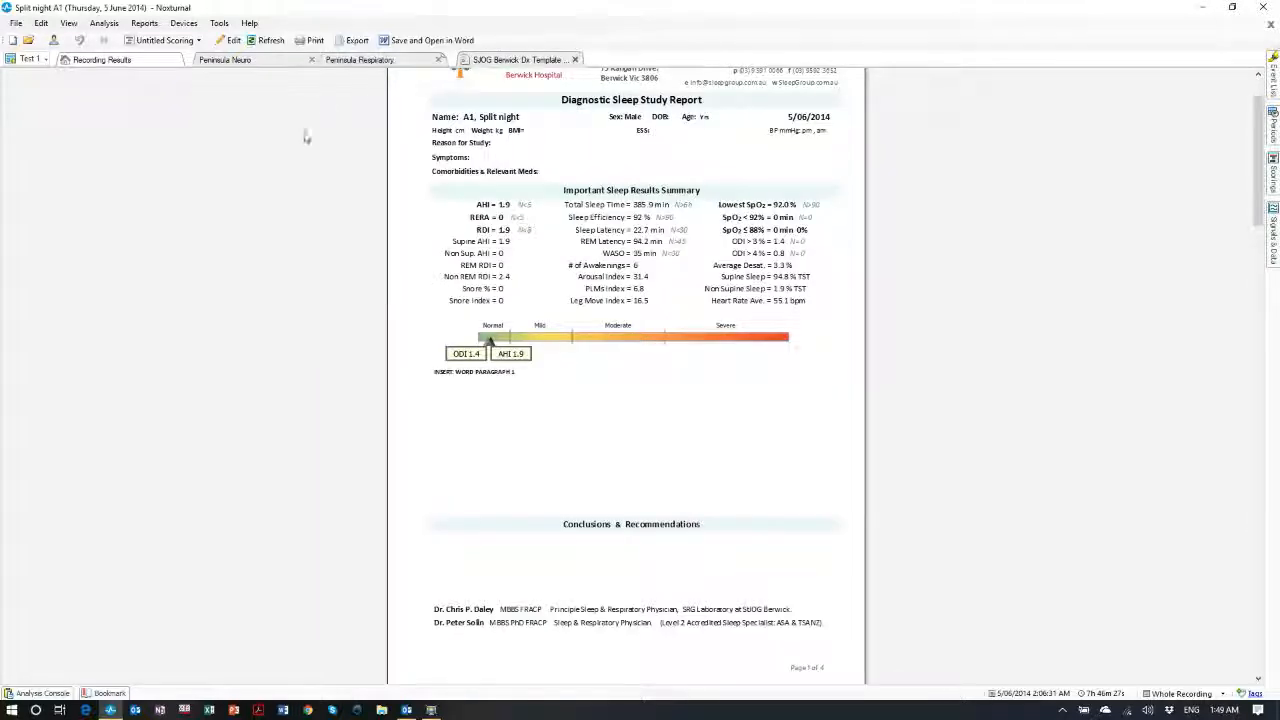
click(142, 24)
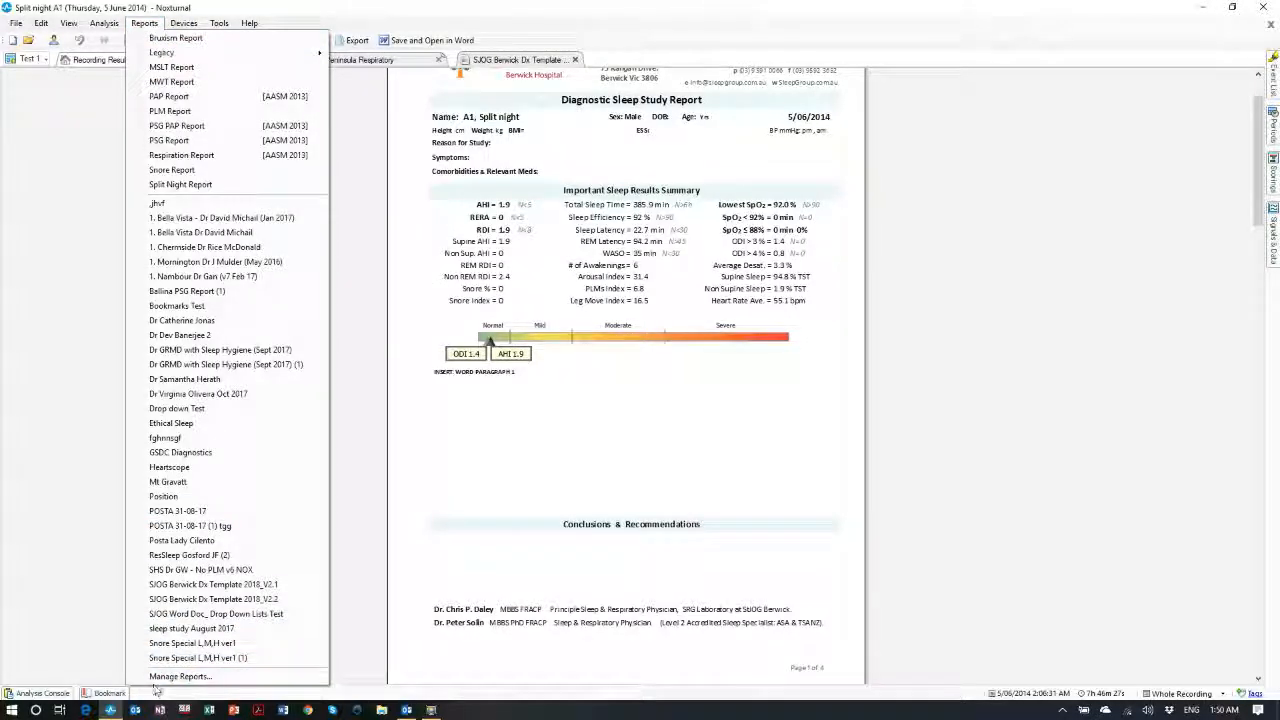
click(160, 676)
scroll(557, 374, down, 5)
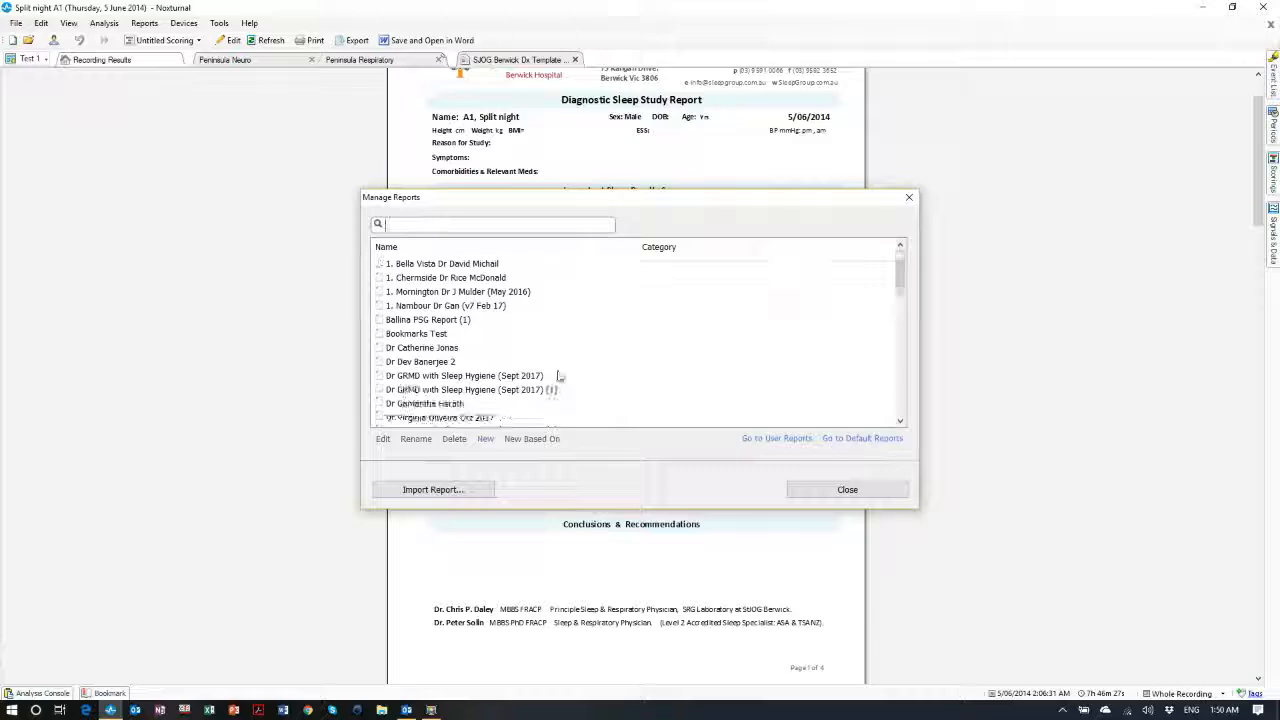
double_click(392, 358)
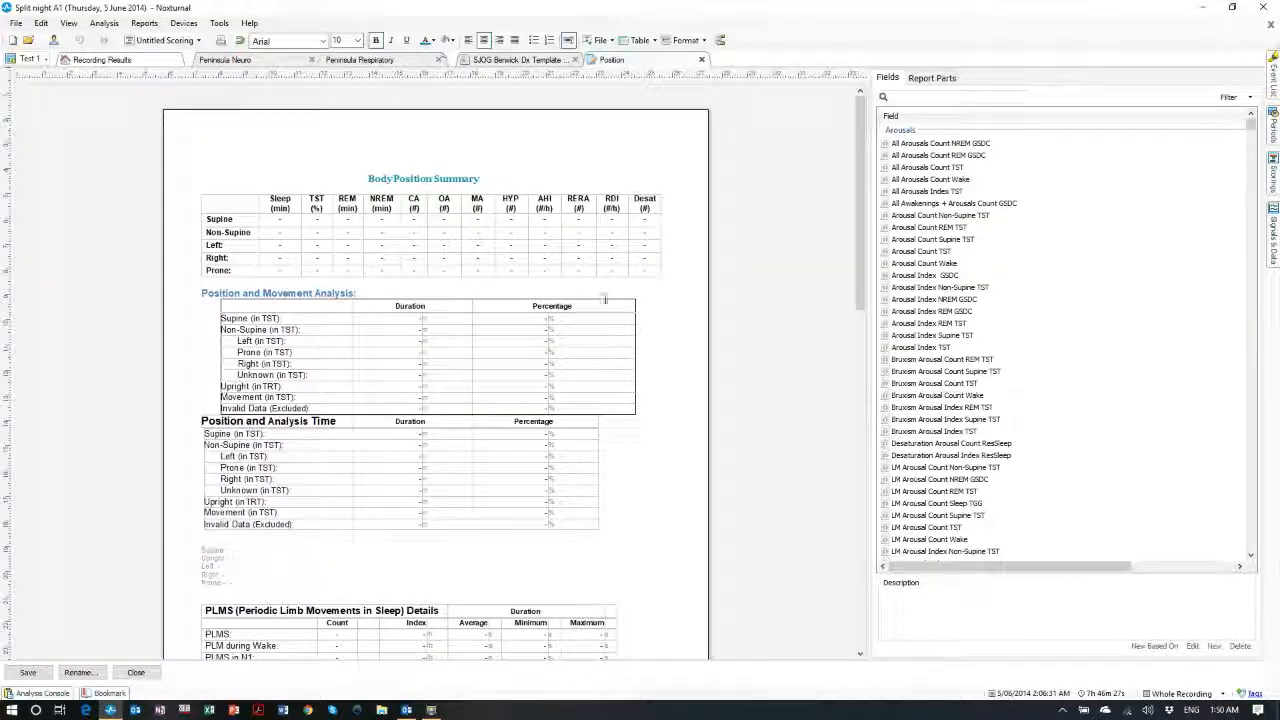
click(546, 268)
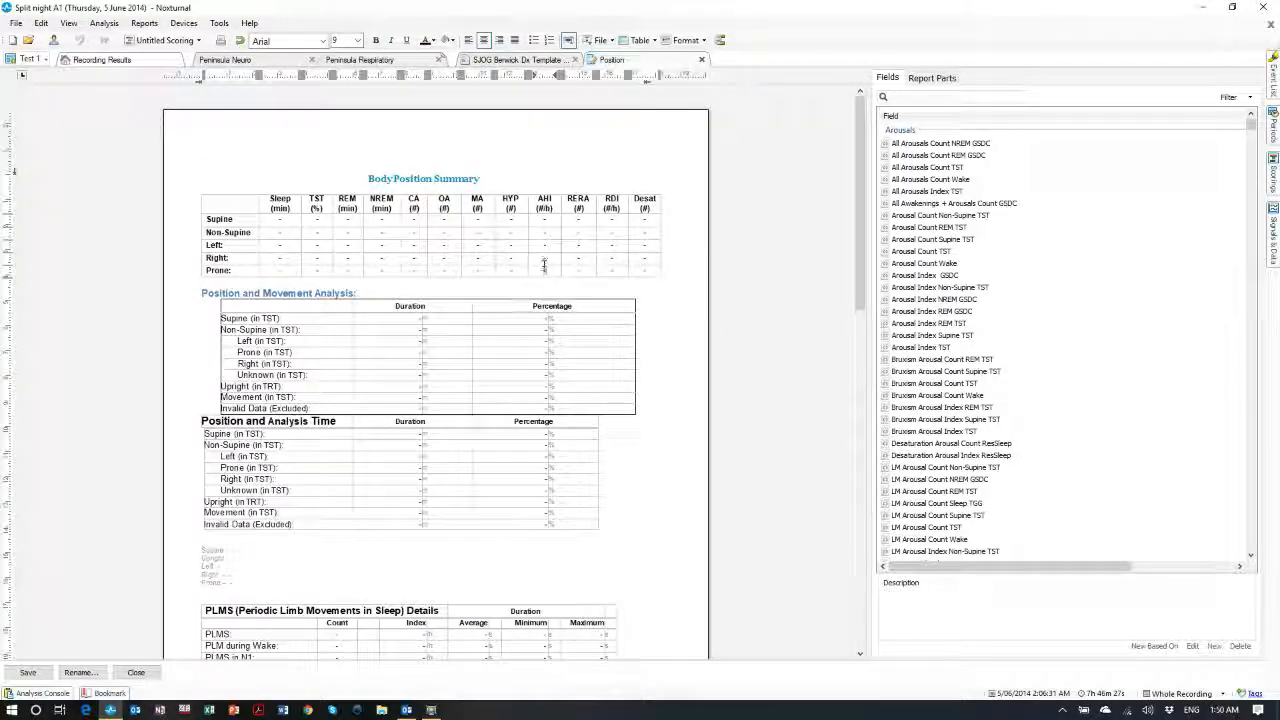
double_click(546, 274)
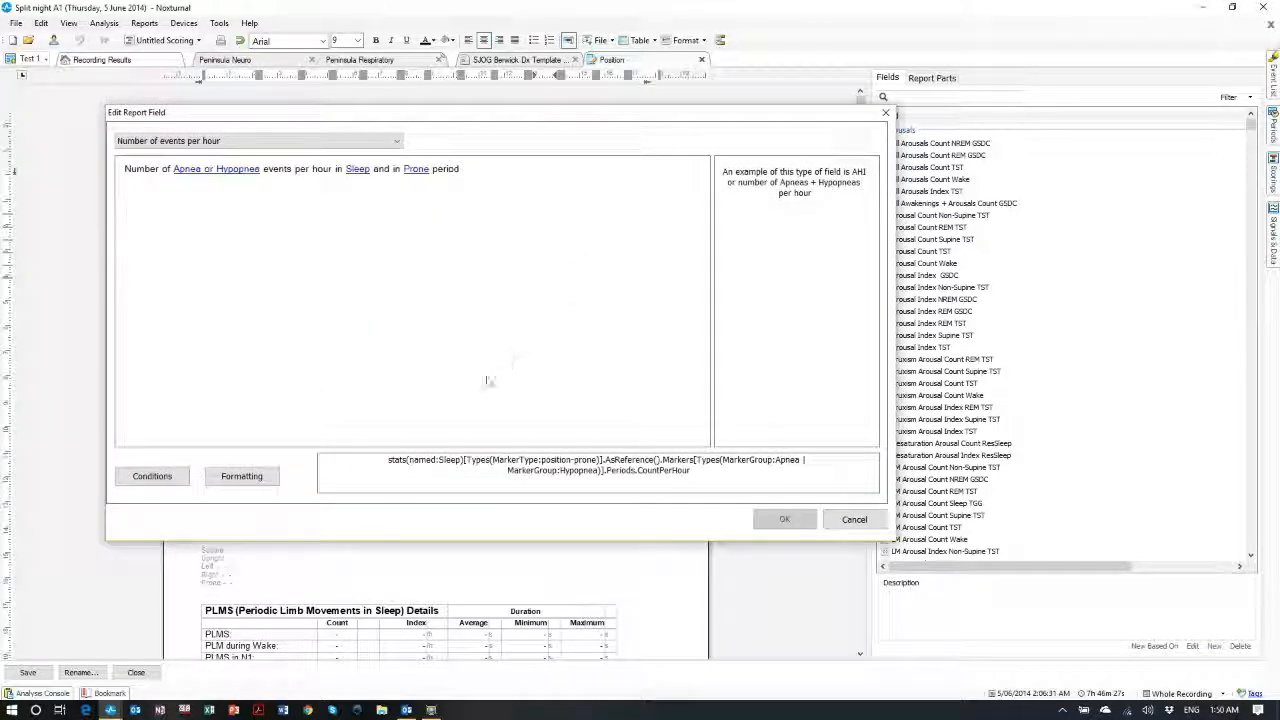
click(356, 170)
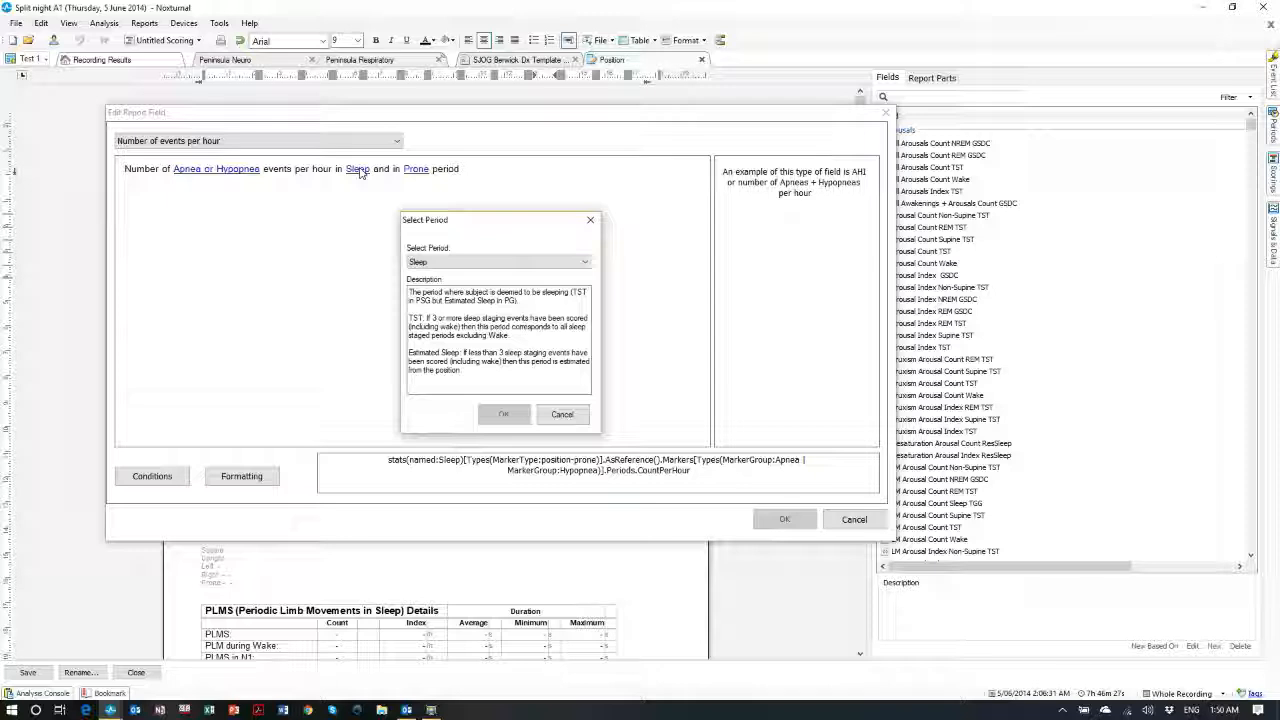
click(440, 262)
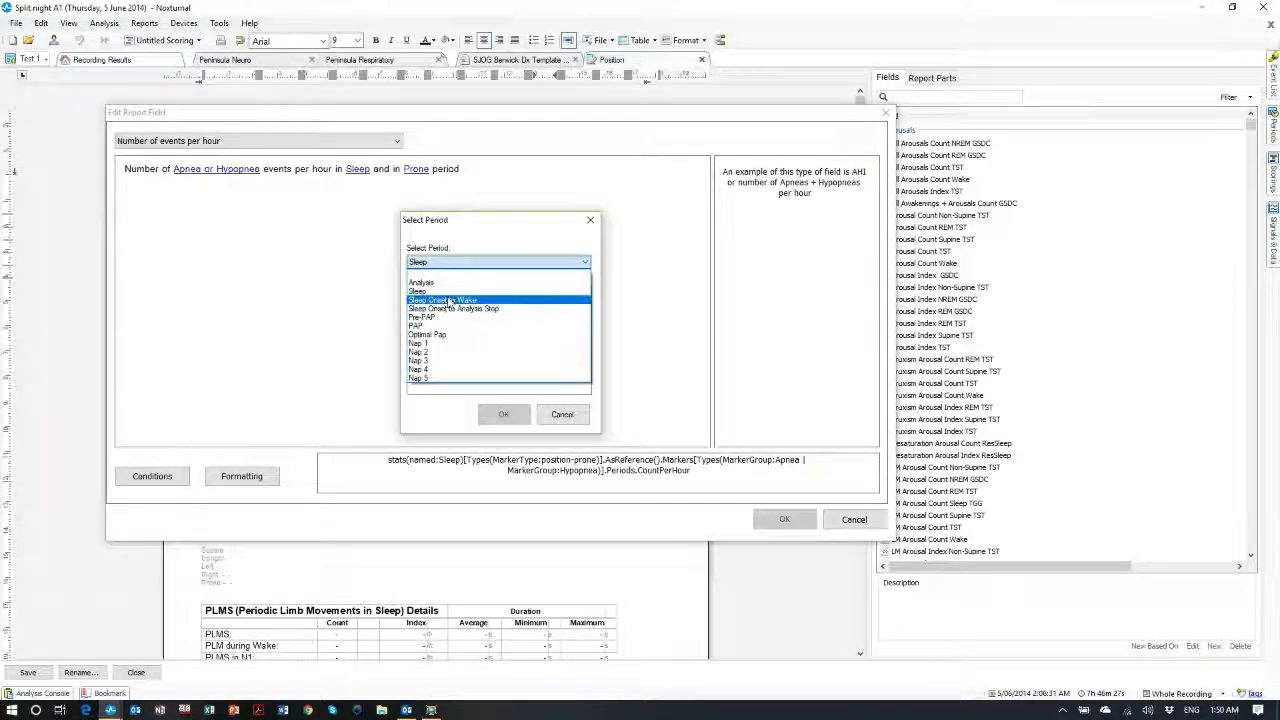
click(450, 300)
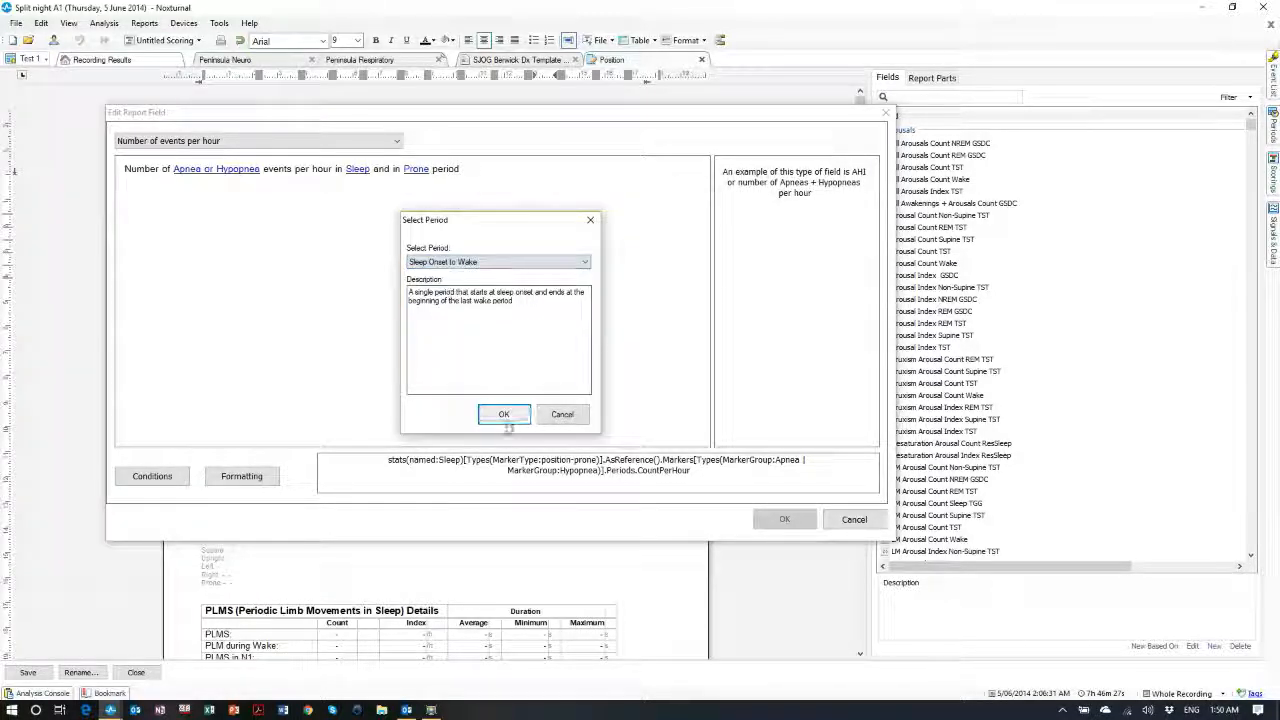
click(504, 414)
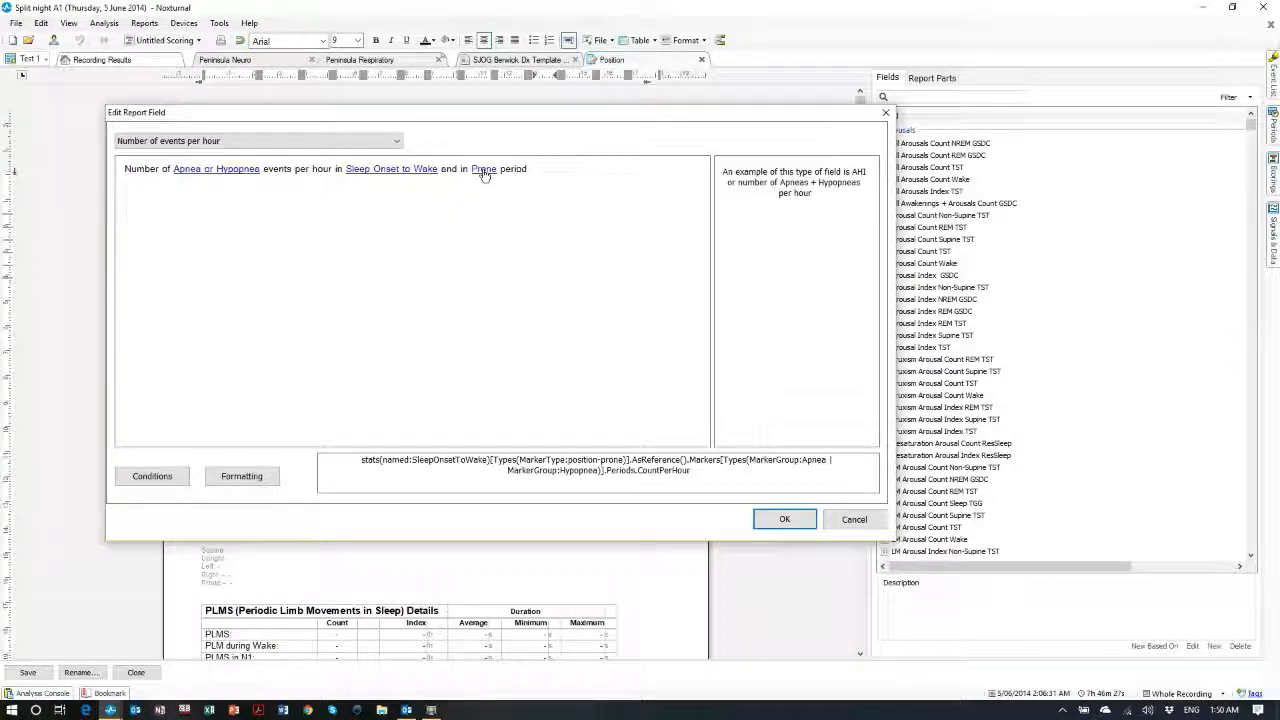
click(481, 170)
drag(569, 201, 571, 385)
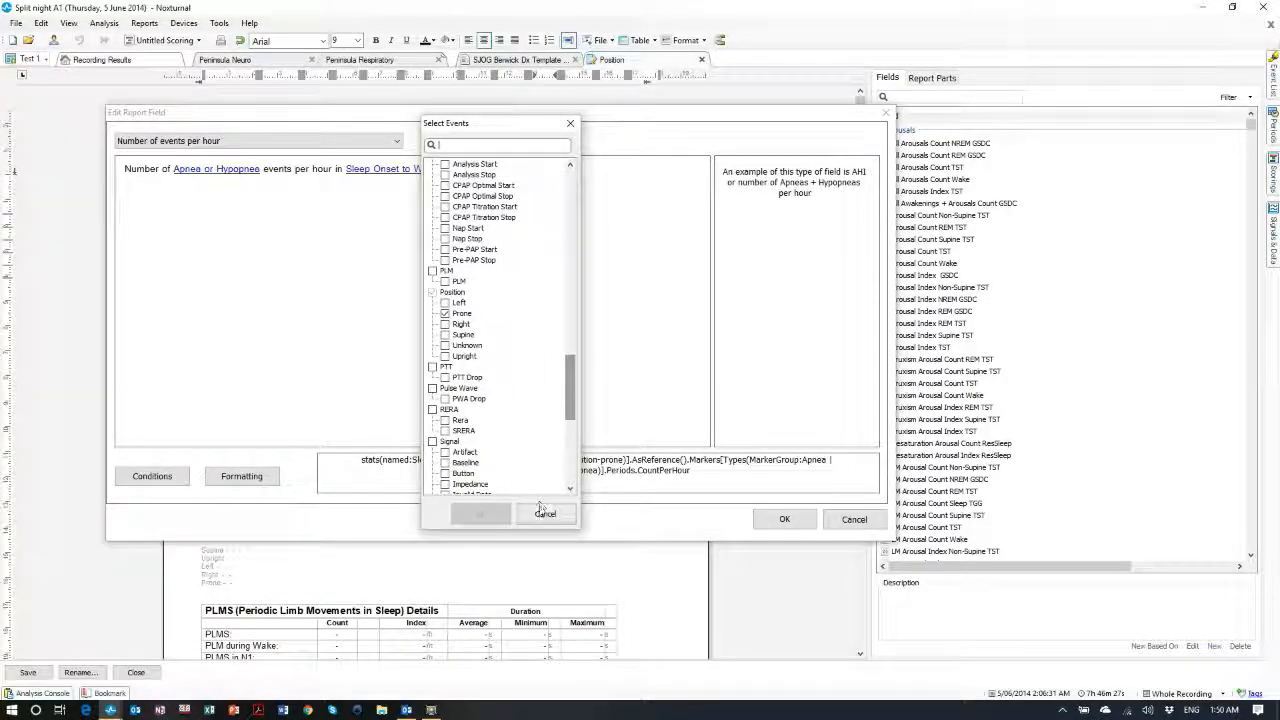
click(545, 514)
click(213, 175)
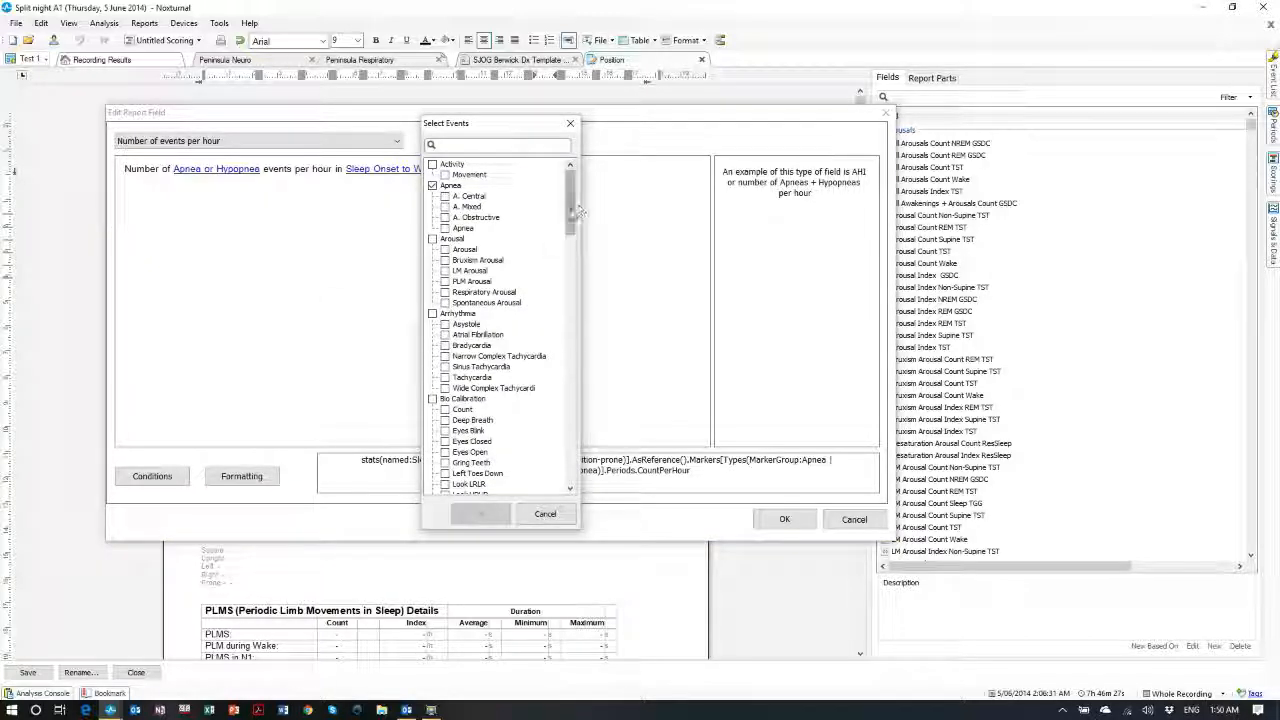
drag(578, 208, 547, 310)
click(545, 514)
click(152, 476)
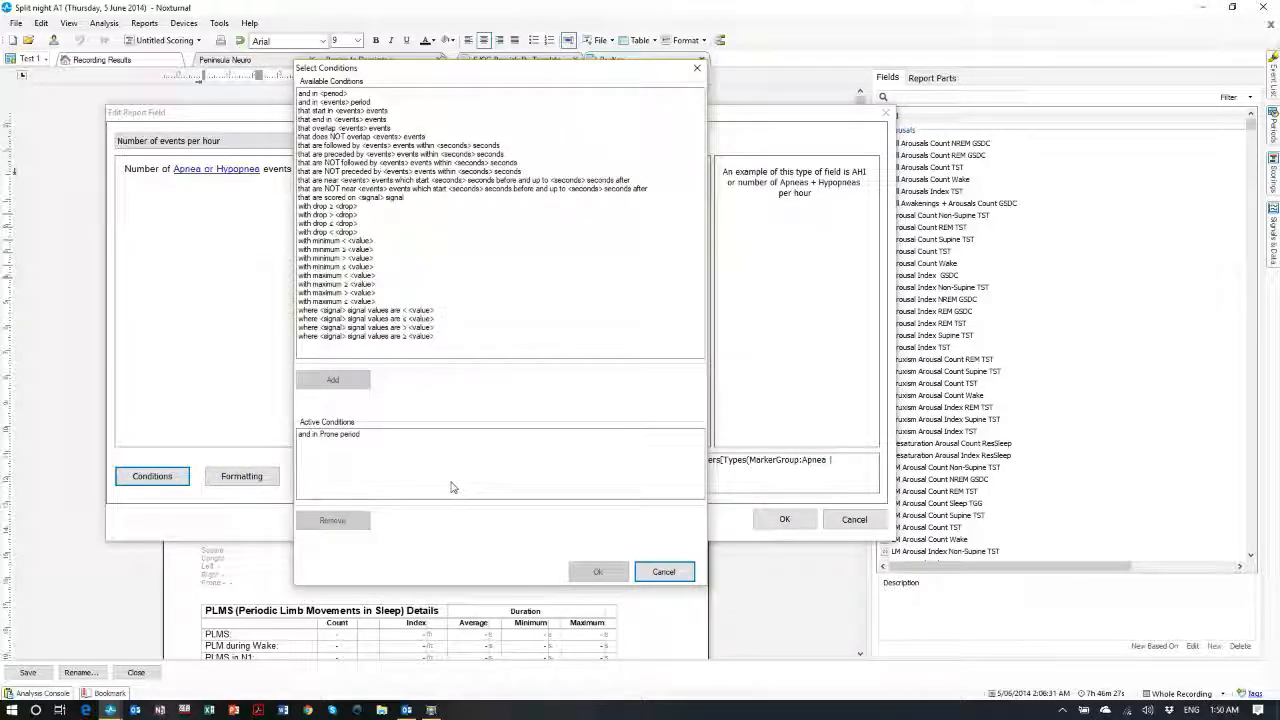
click(664, 571)
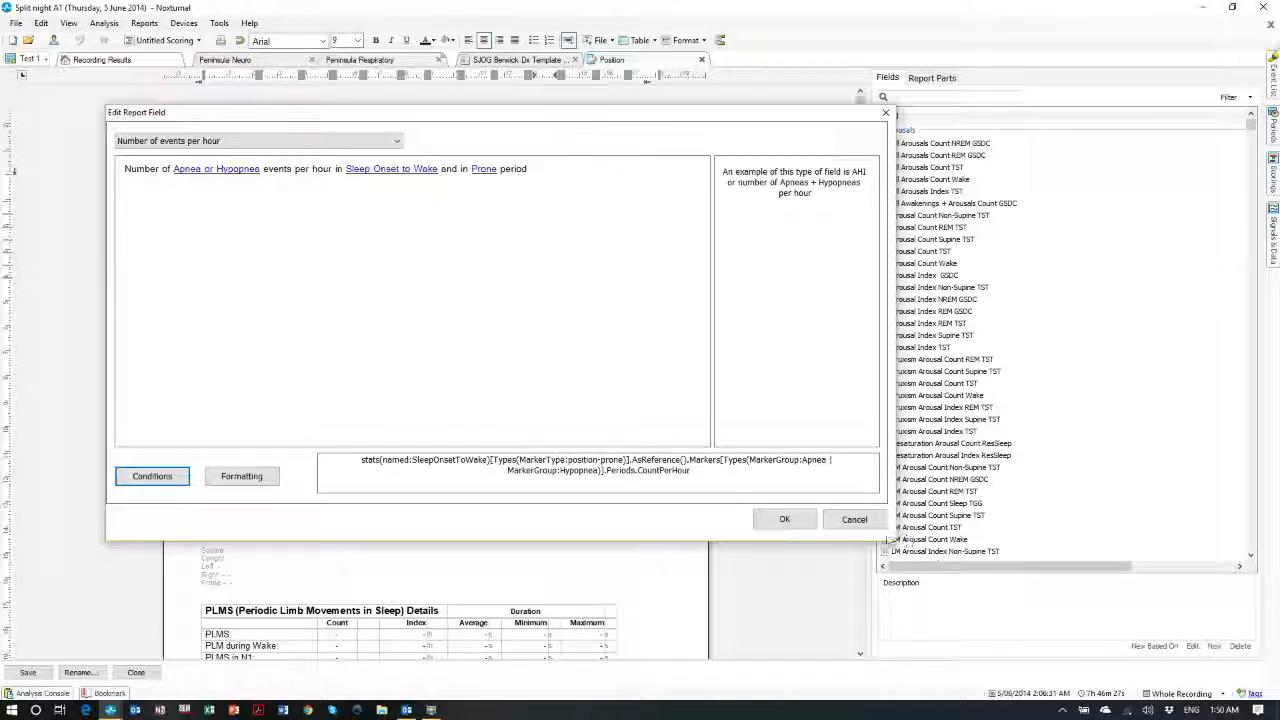
click(858, 519)
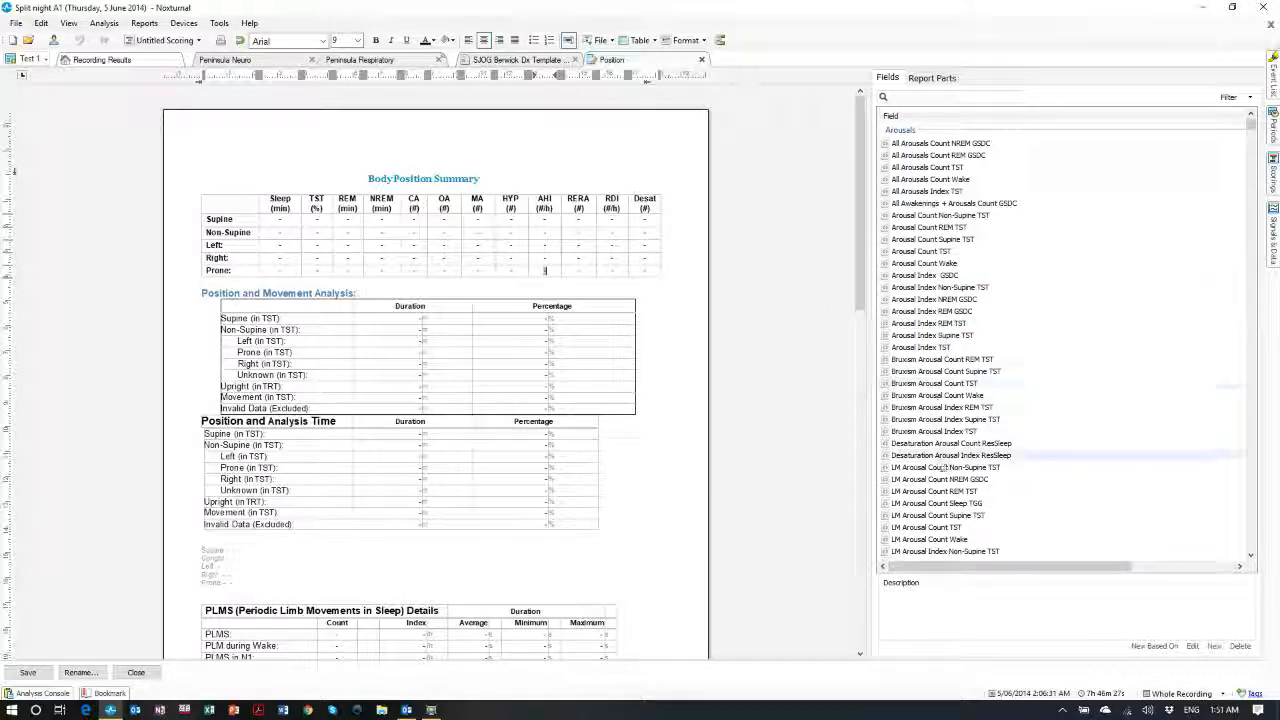
Close the Position template and display the Event List of scored events beside the SJOG Berwick report
mouse_move(866, 270)
mouse_down()
mouse_move(868, 365)
mouse_move(866, 268)
mouse_up()
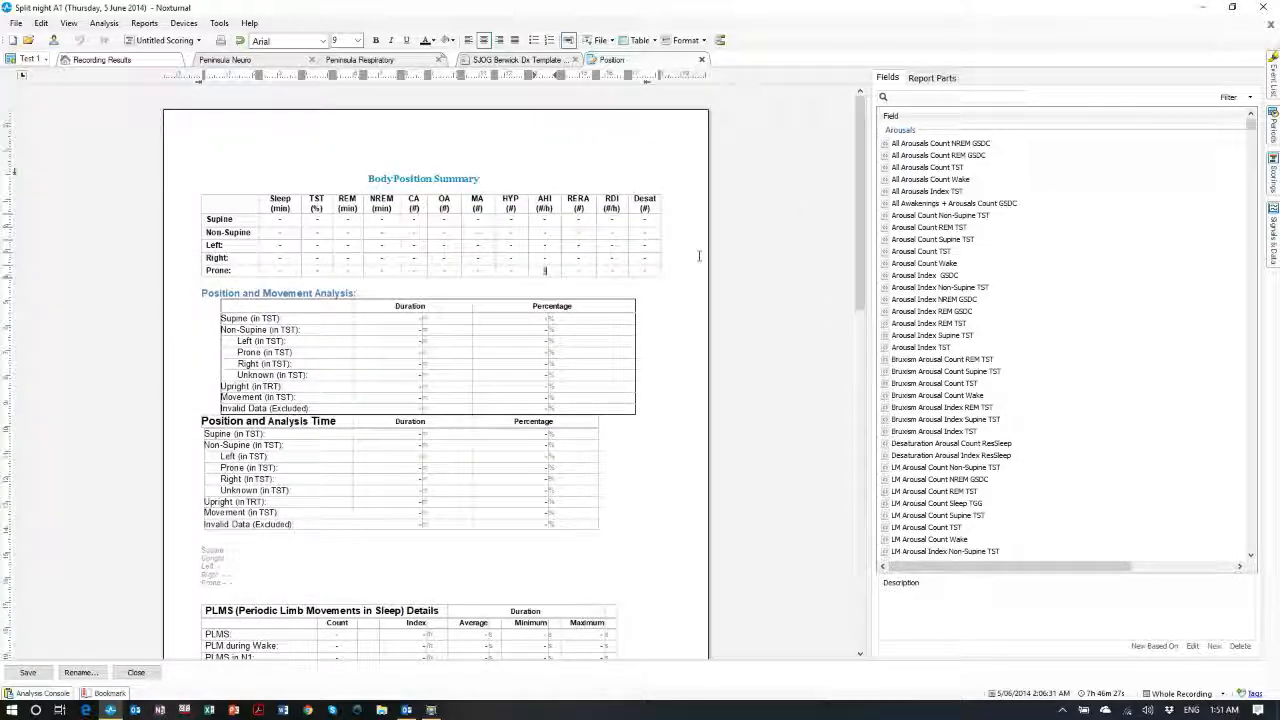
click(701, 59)
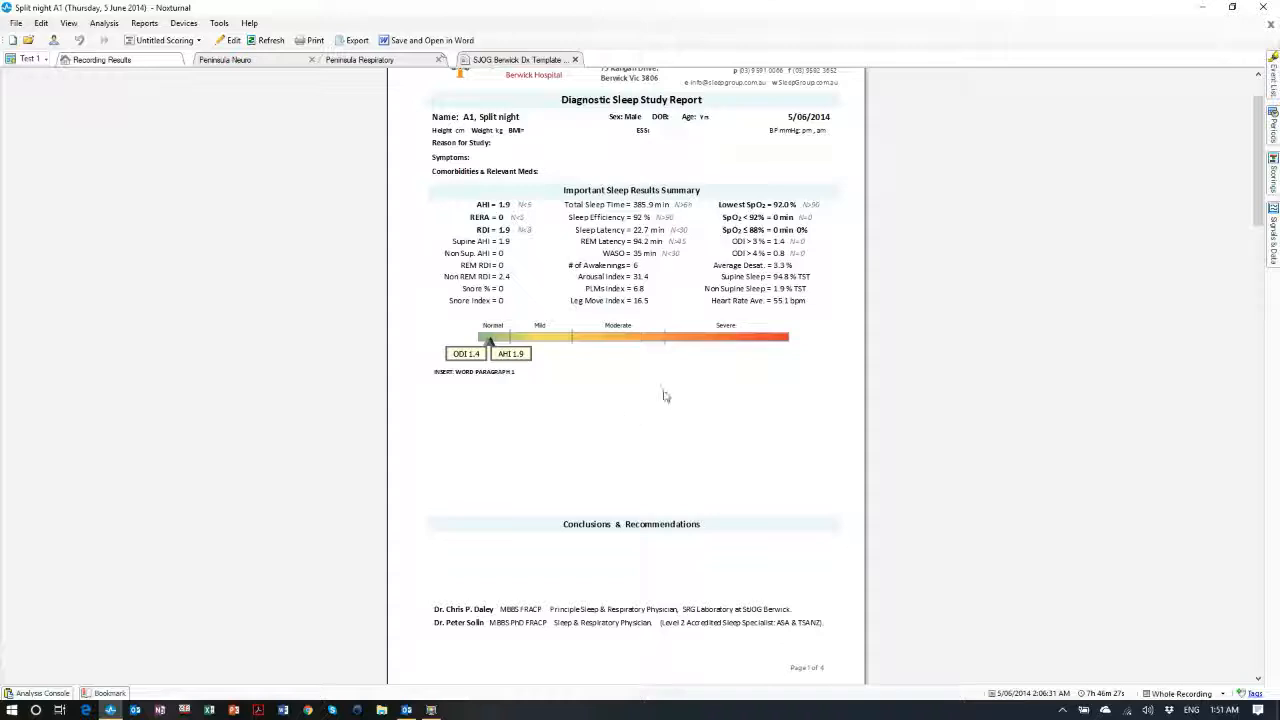
click(1273, 80)
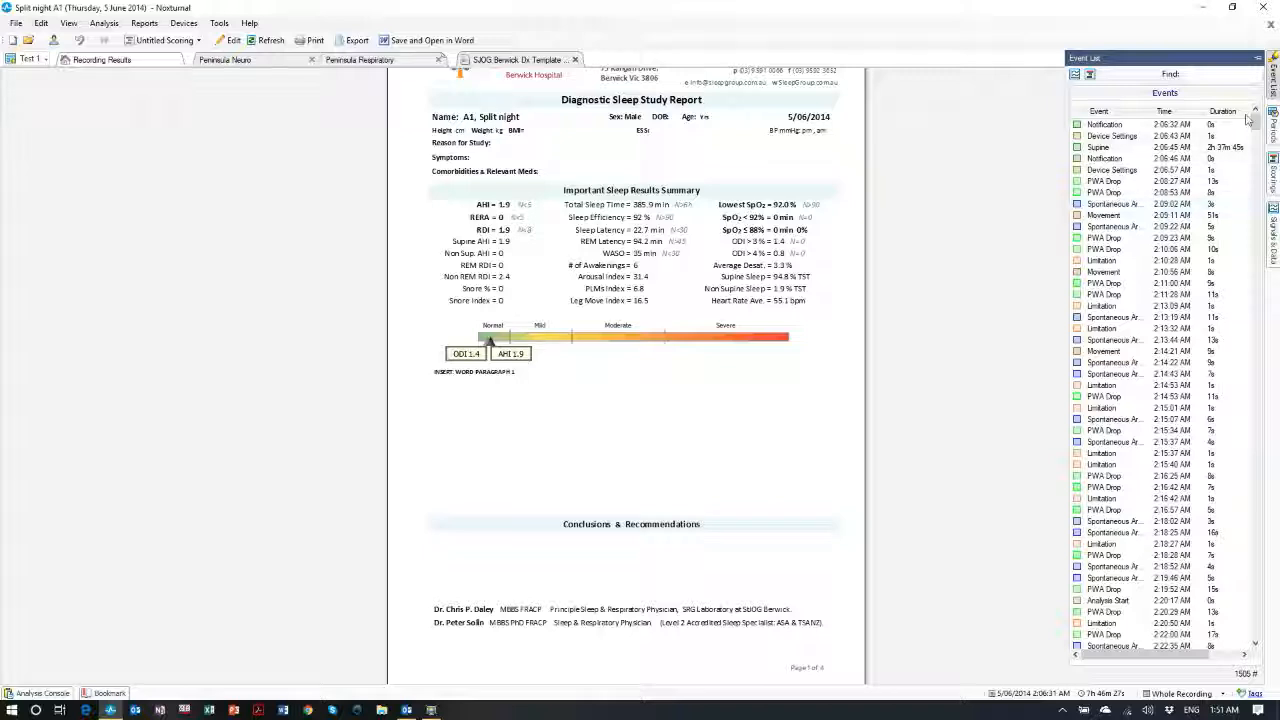
Review the Periods, Scorings and Signals & Data panels, then switch to the Peninsula Neuro signal waveforms
click(1273, 128)
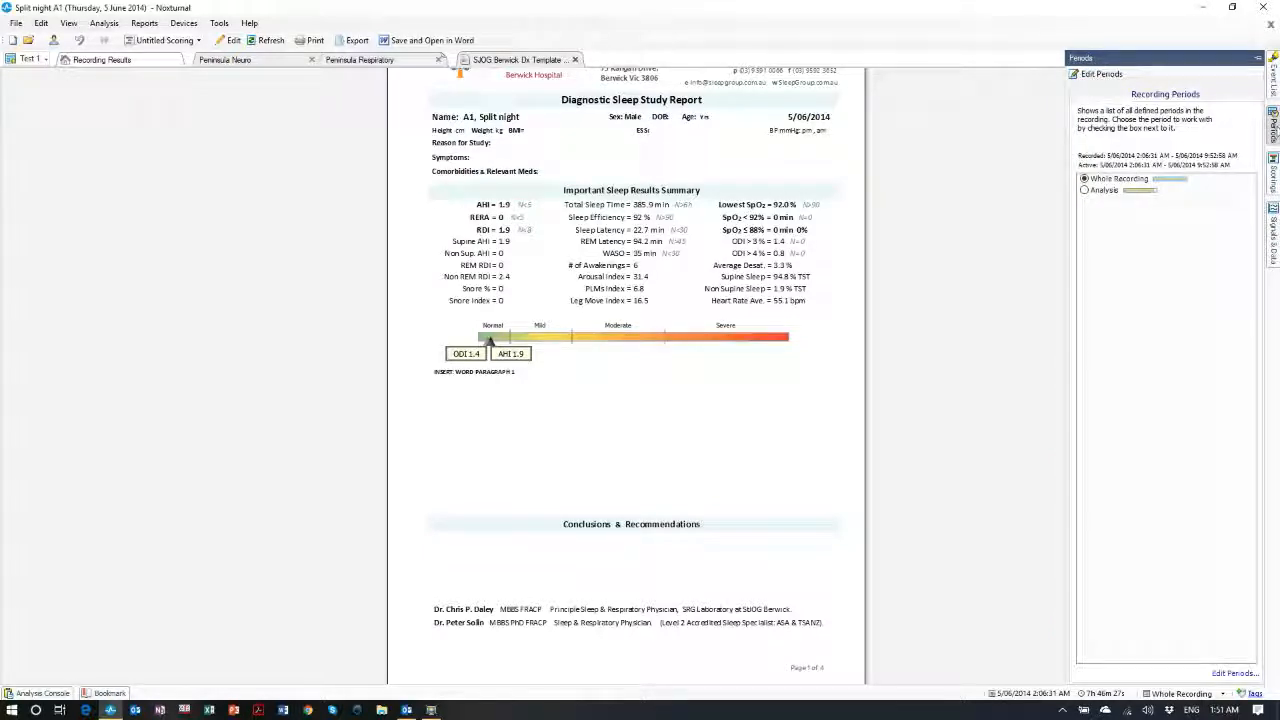
click(1273, 176)
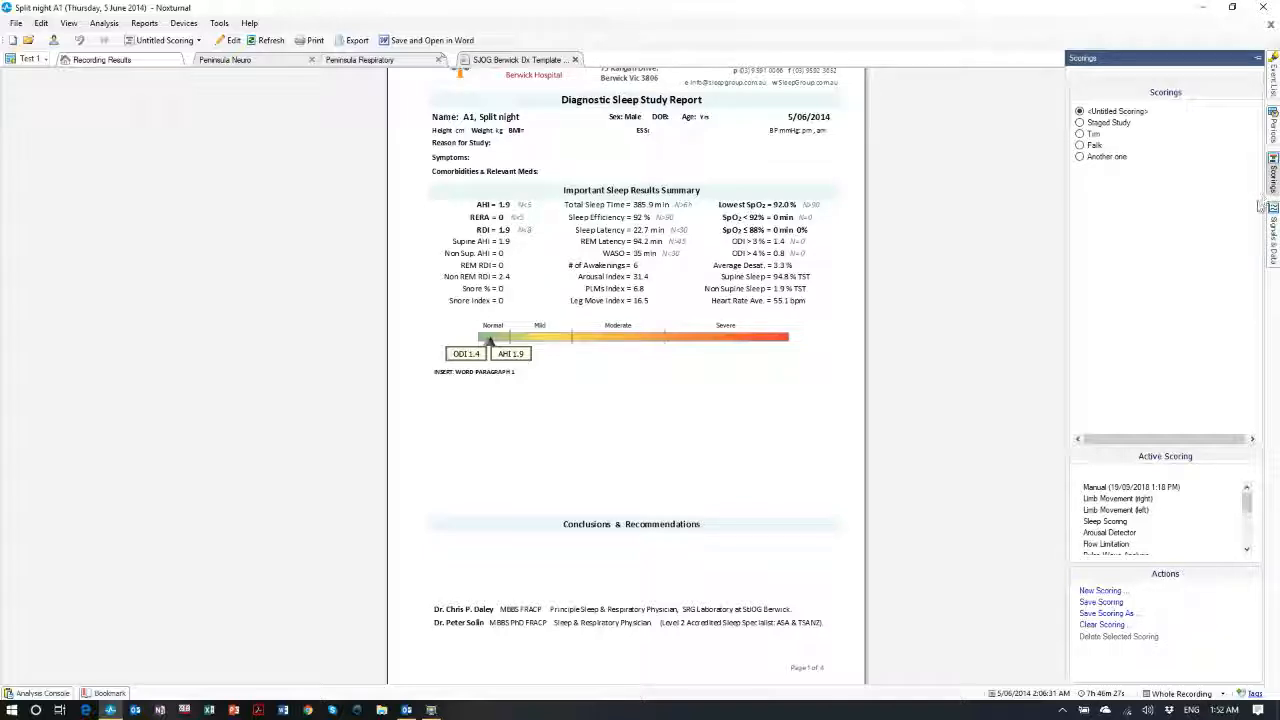
click(1270, 242)
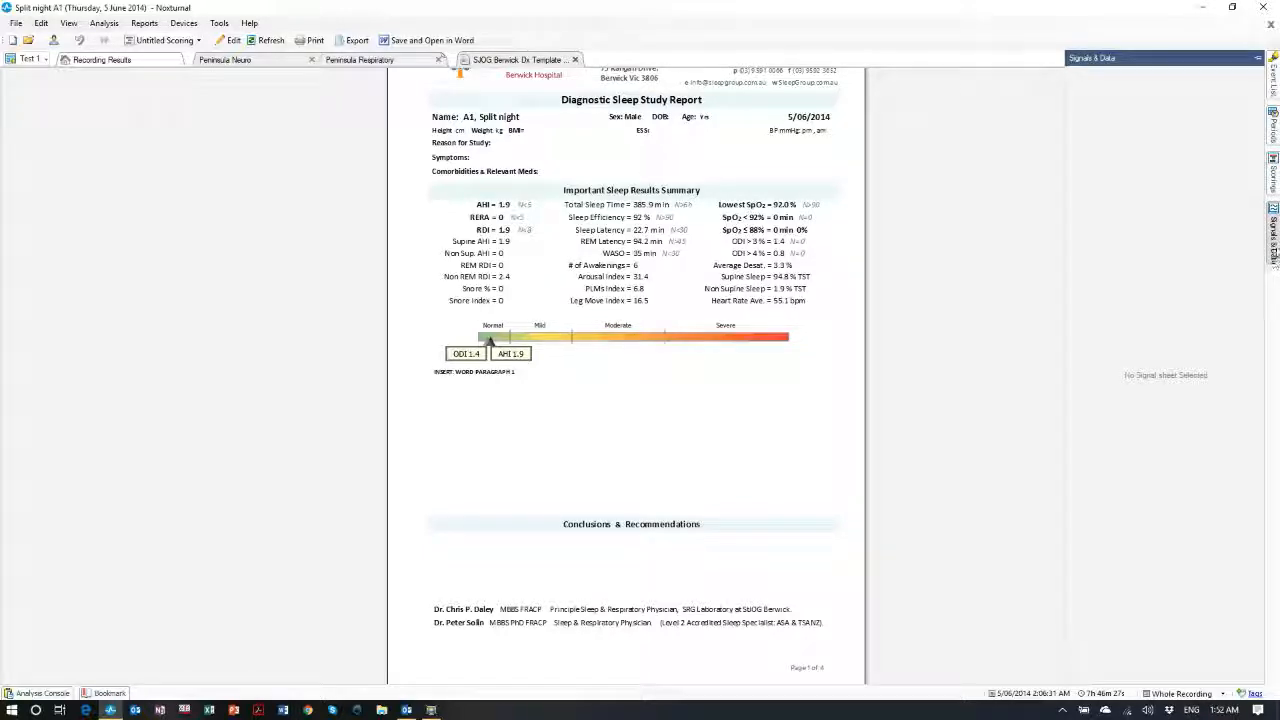
click(236, 59)
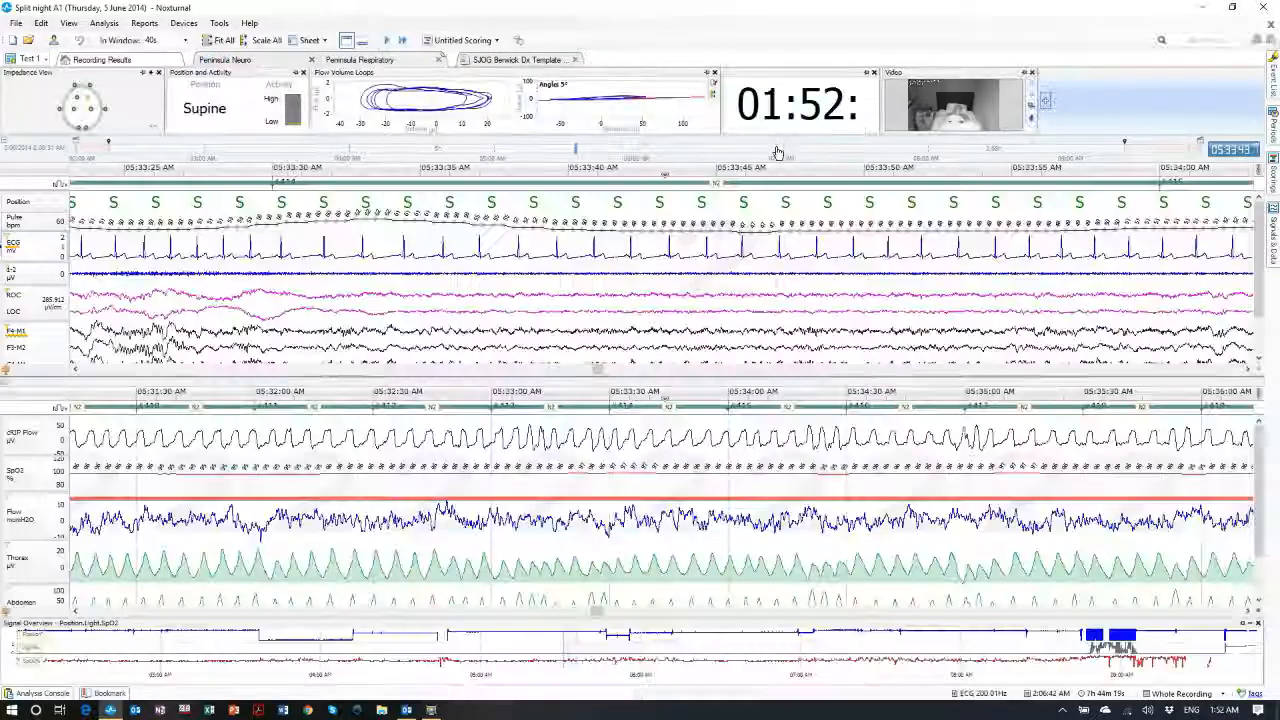
Add an Empty Event Grid sheet from the Test 1 workspace's Add Sheet menu
click(1273, 250)
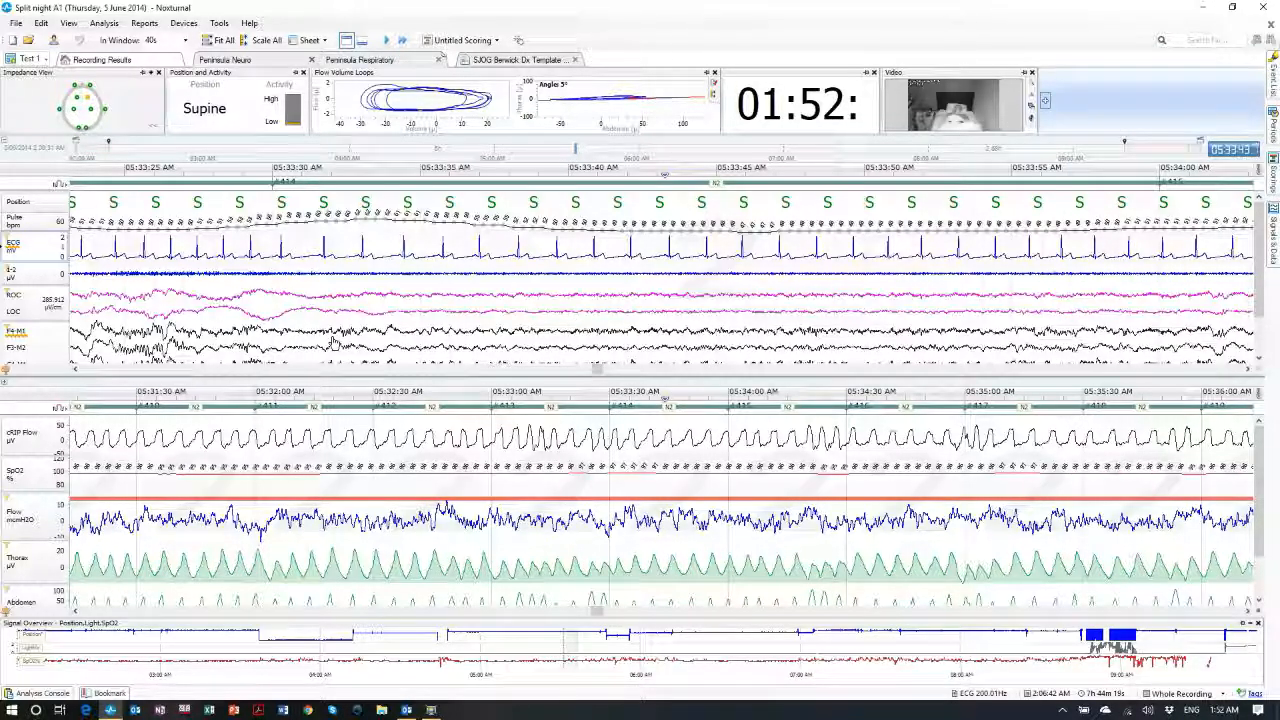
click(30, 60)
mouse_move(45, 74)
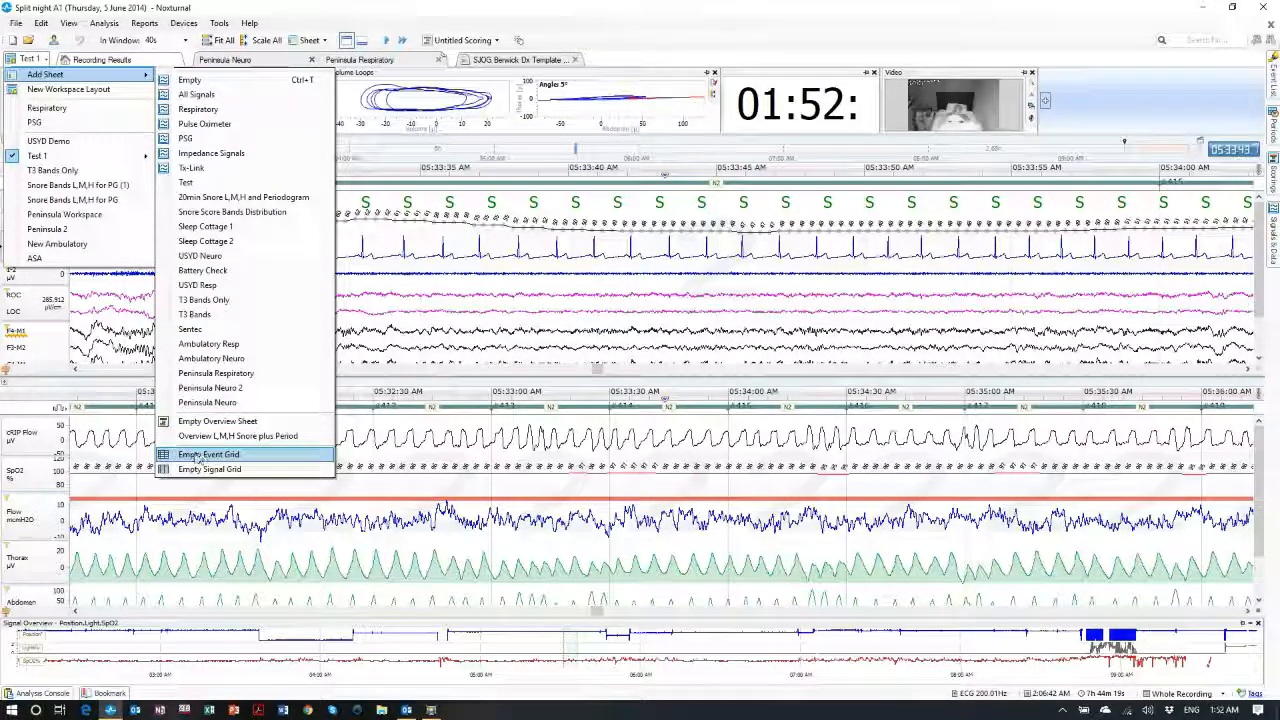
click(196, 458)
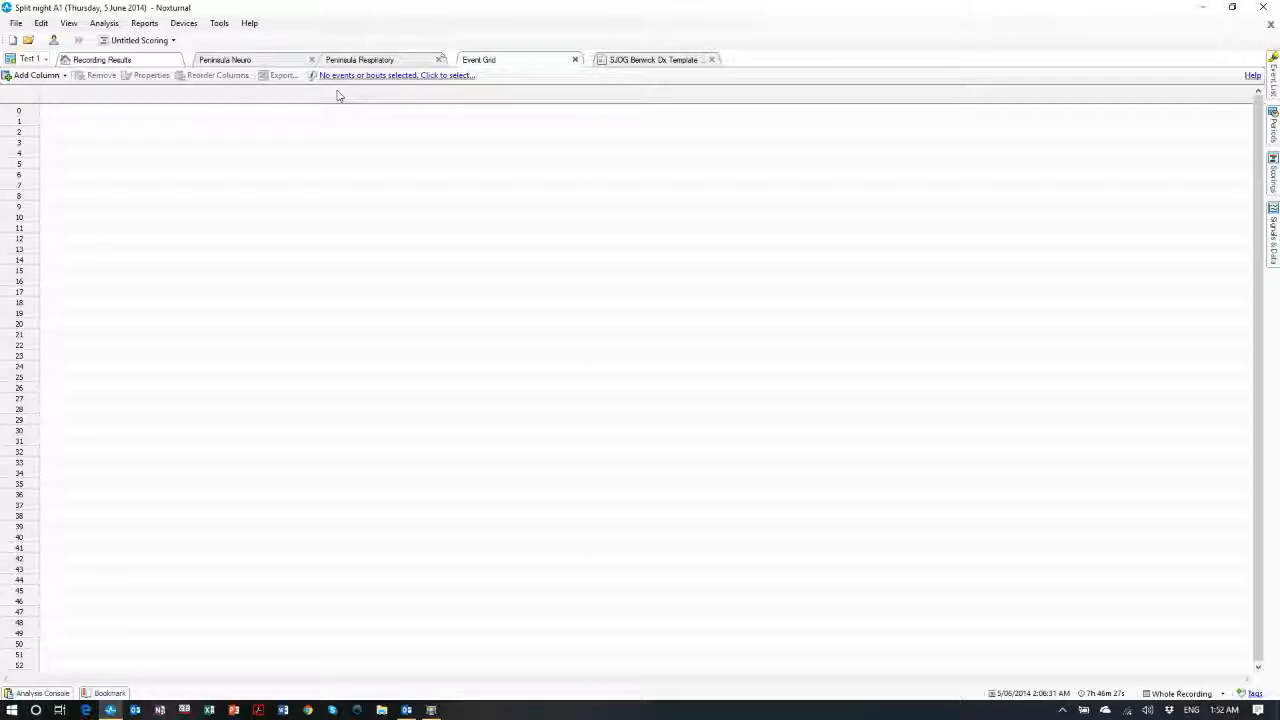
Close the Event Grid and SJOG Berwick Dx Template sheets, returning to the signal view
click(575, 60)
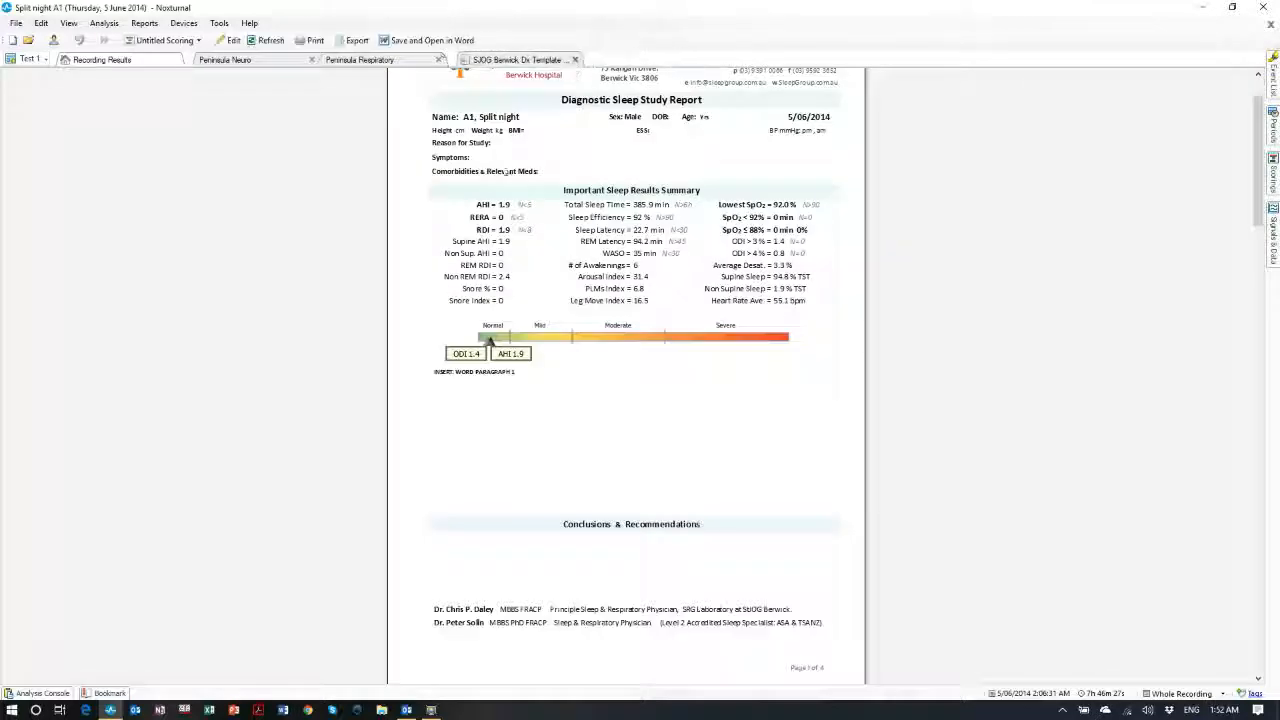
click(575, 60)
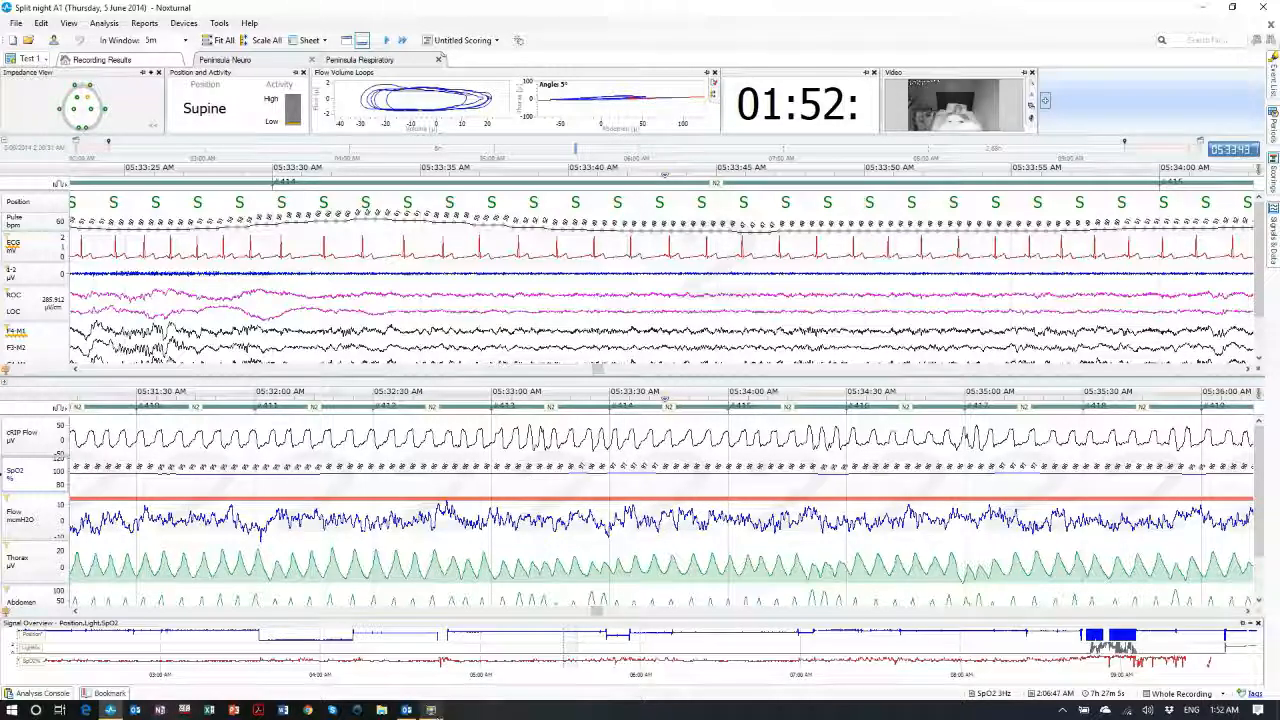
click(431, 710)
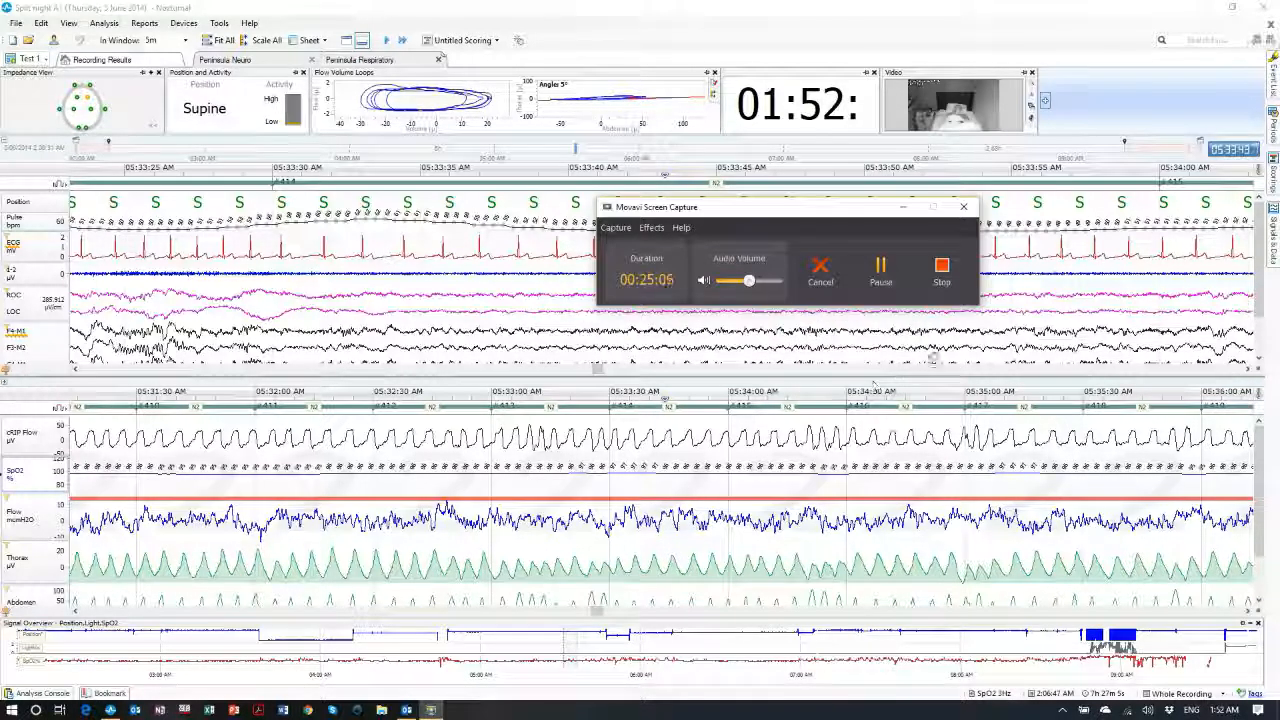